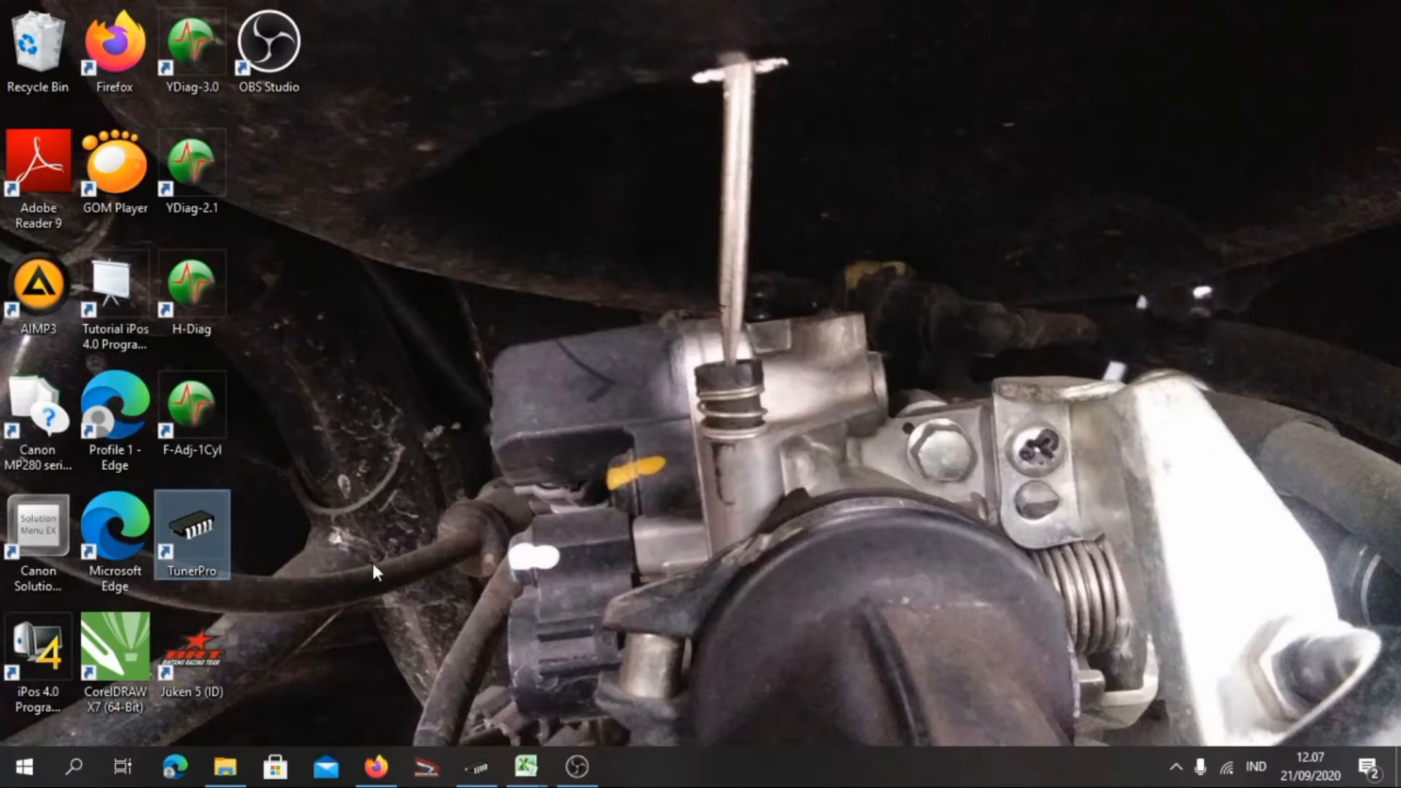
Bring up the running TunerPro session and collapse the LIMITERS and 17_BLADE folders in the parameter tree
{"action": "double_click", "coordinate": [200, 539]}
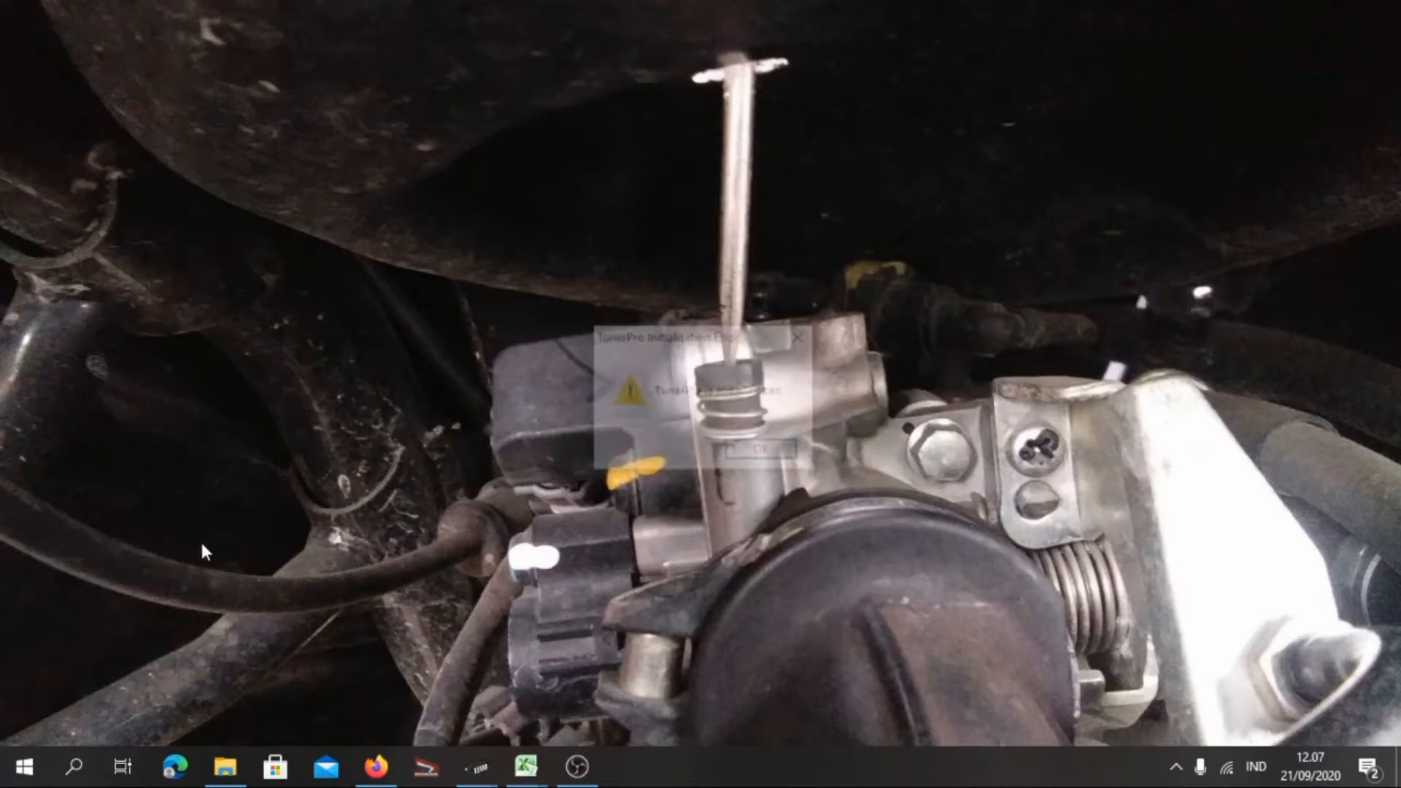
{"action": "left_click", "coordinate": [762, 451]}
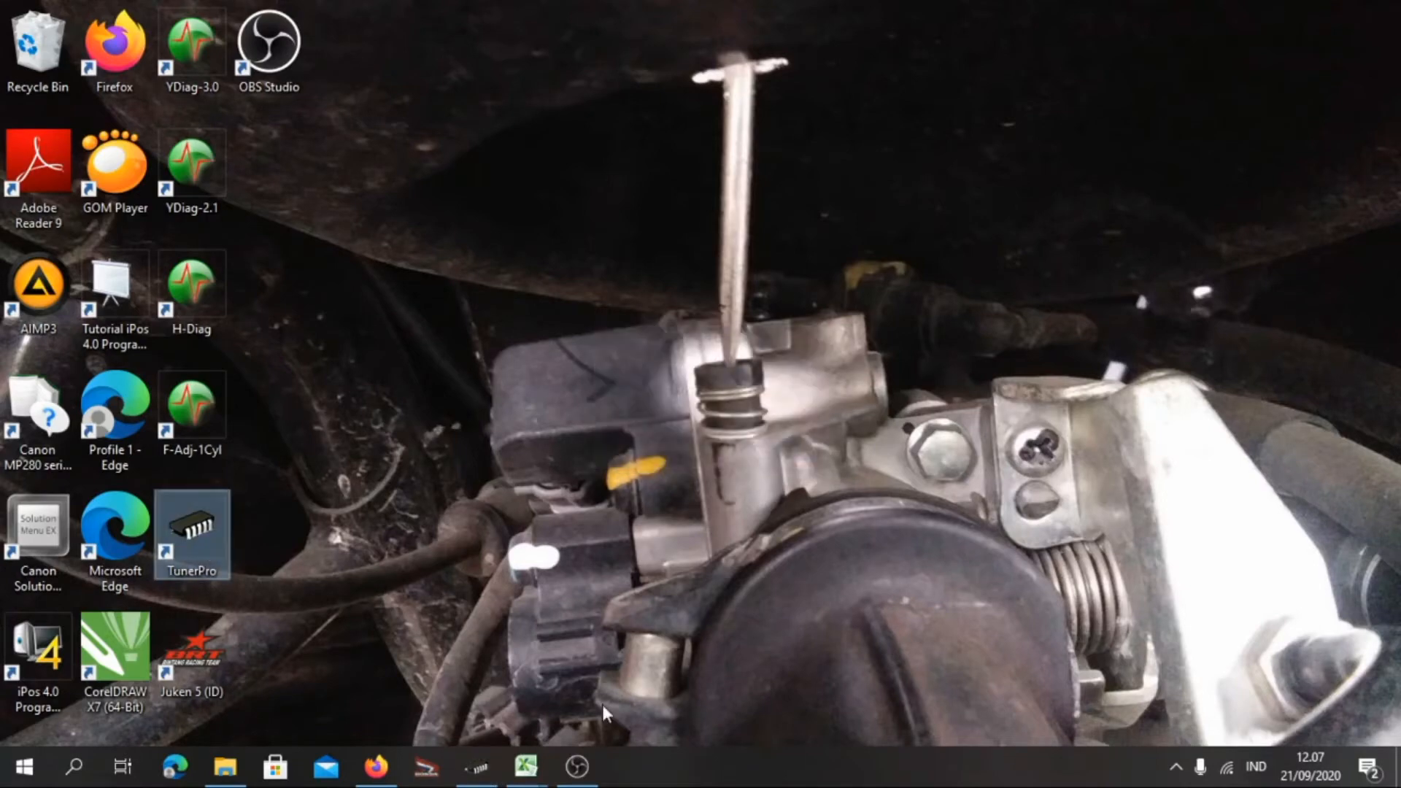
{"action": "left_click", "coordinate": [486, 764]}
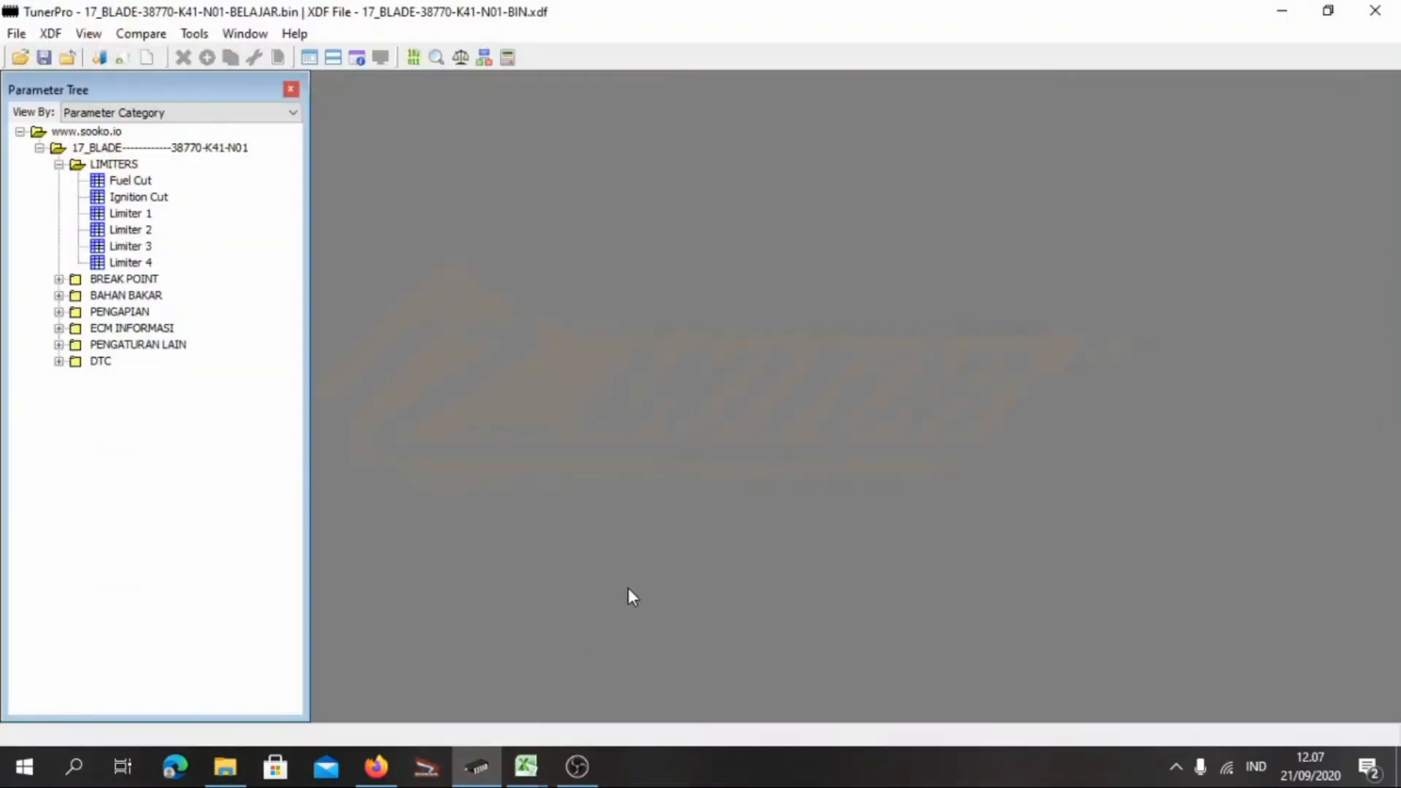
{"action": "left_click", "coordinate": [59, 165]}
{"action": "left_click", "coordinate": [39, 148]}
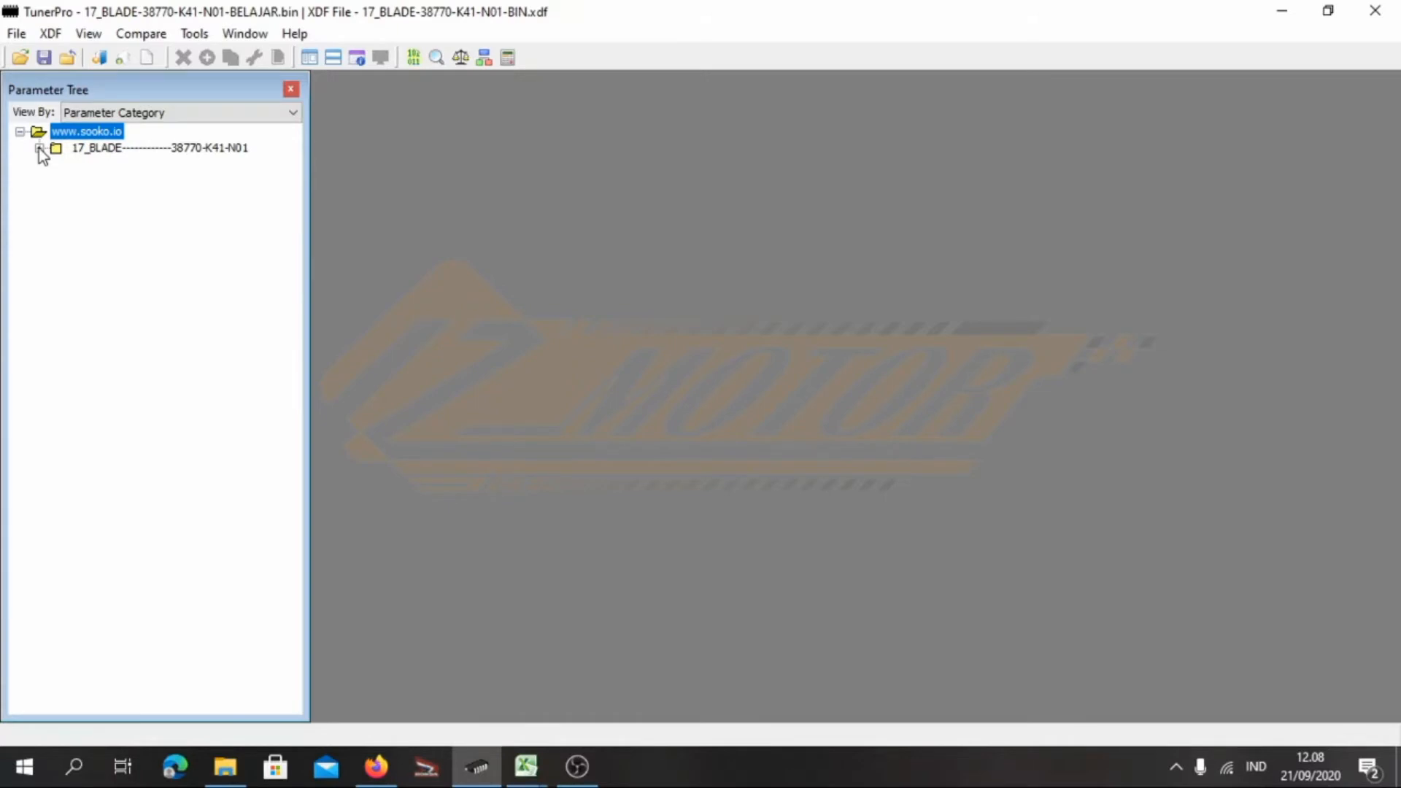
Look at the value table in the Excel workbook Book1, and return to TunerPro
{"action": "left_click", "coordinate": [525, 764]}
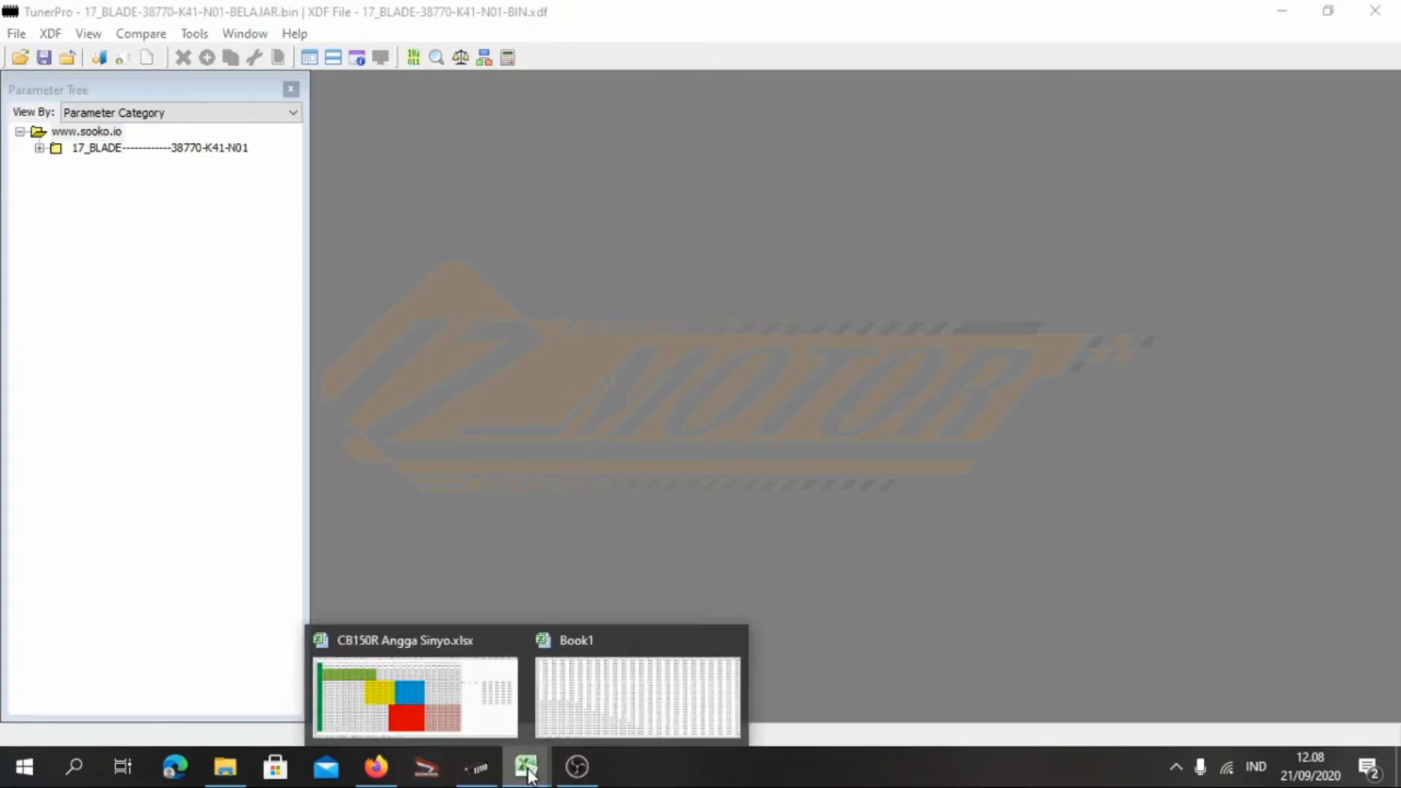
{"action": "left_click", "coordinate": [612, 701]}
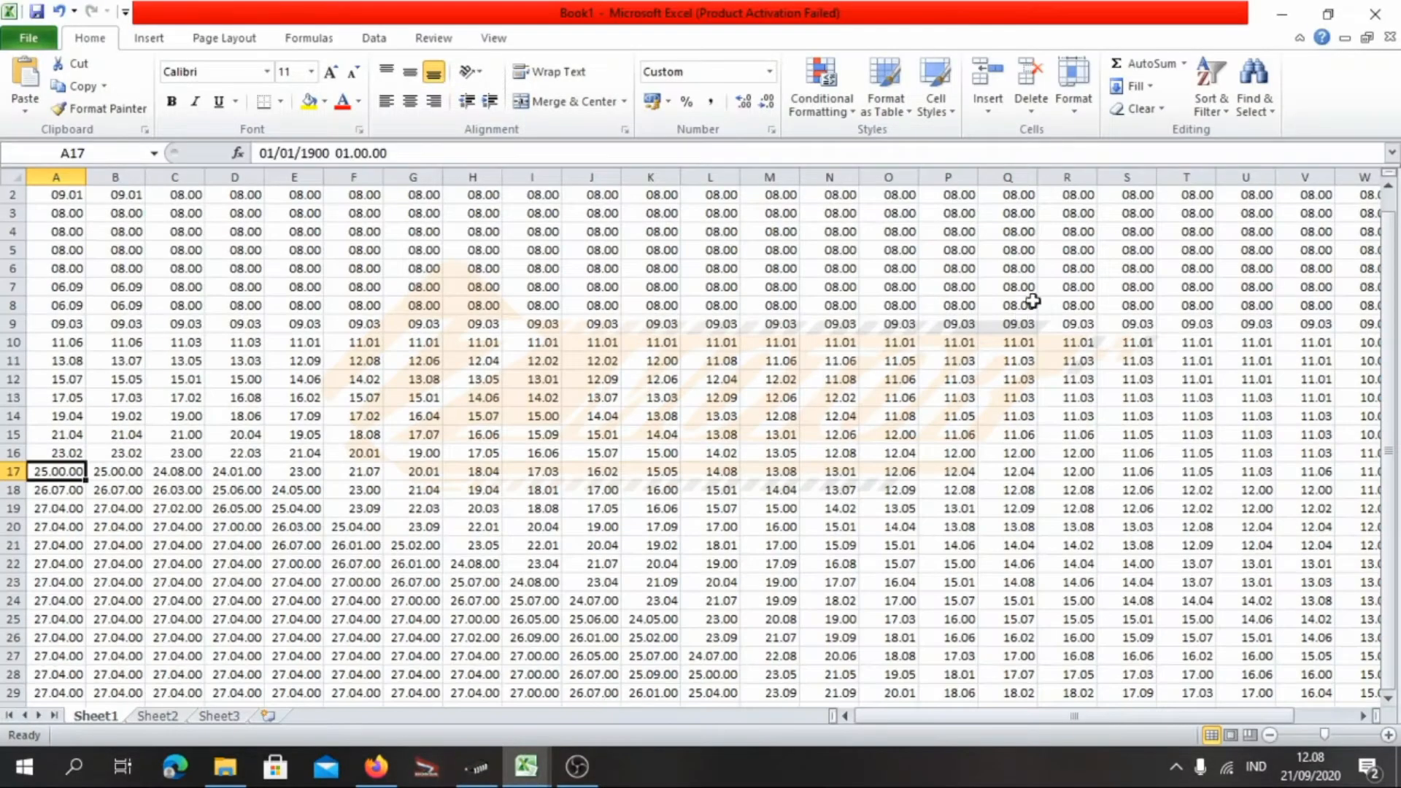
{"action": "left_click", "coordinate": [1275, 15]}
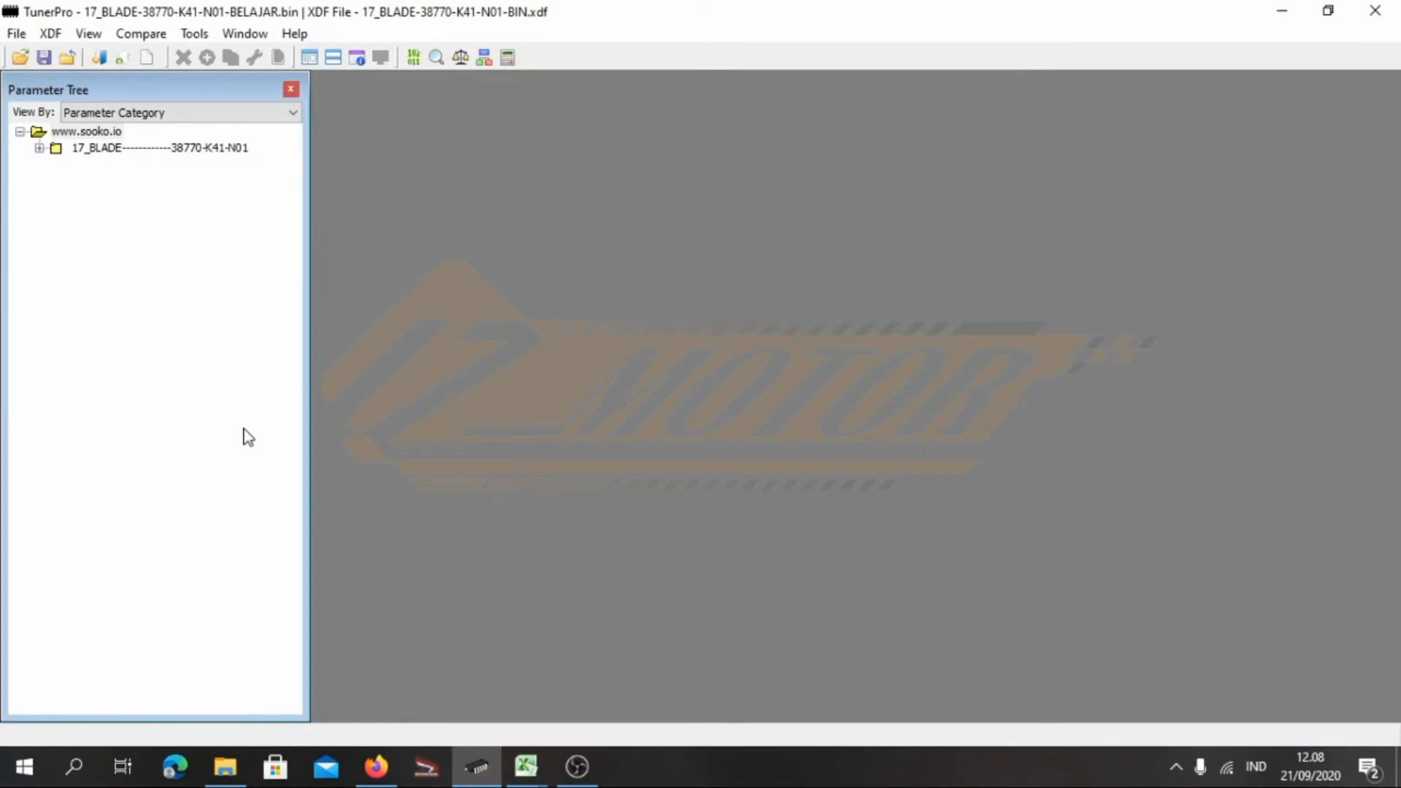
Load the definition file 17_BLADE-38770-K41-N01-BIN.xdf from the HONDA_XDF folder
{"action": "left_click", "coordinate": [51, 34]}
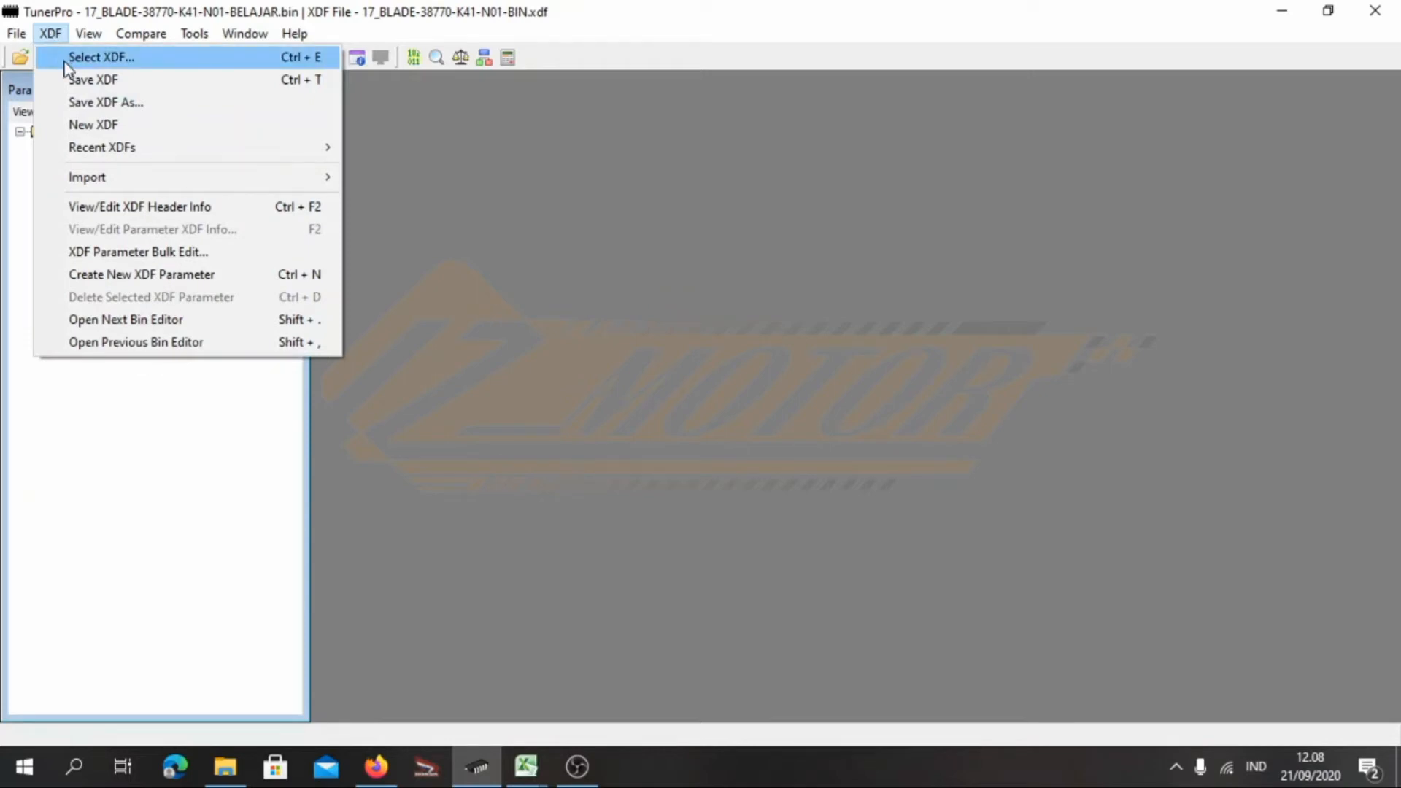
{"action": "left_click", "coordinate": [64, 59]}
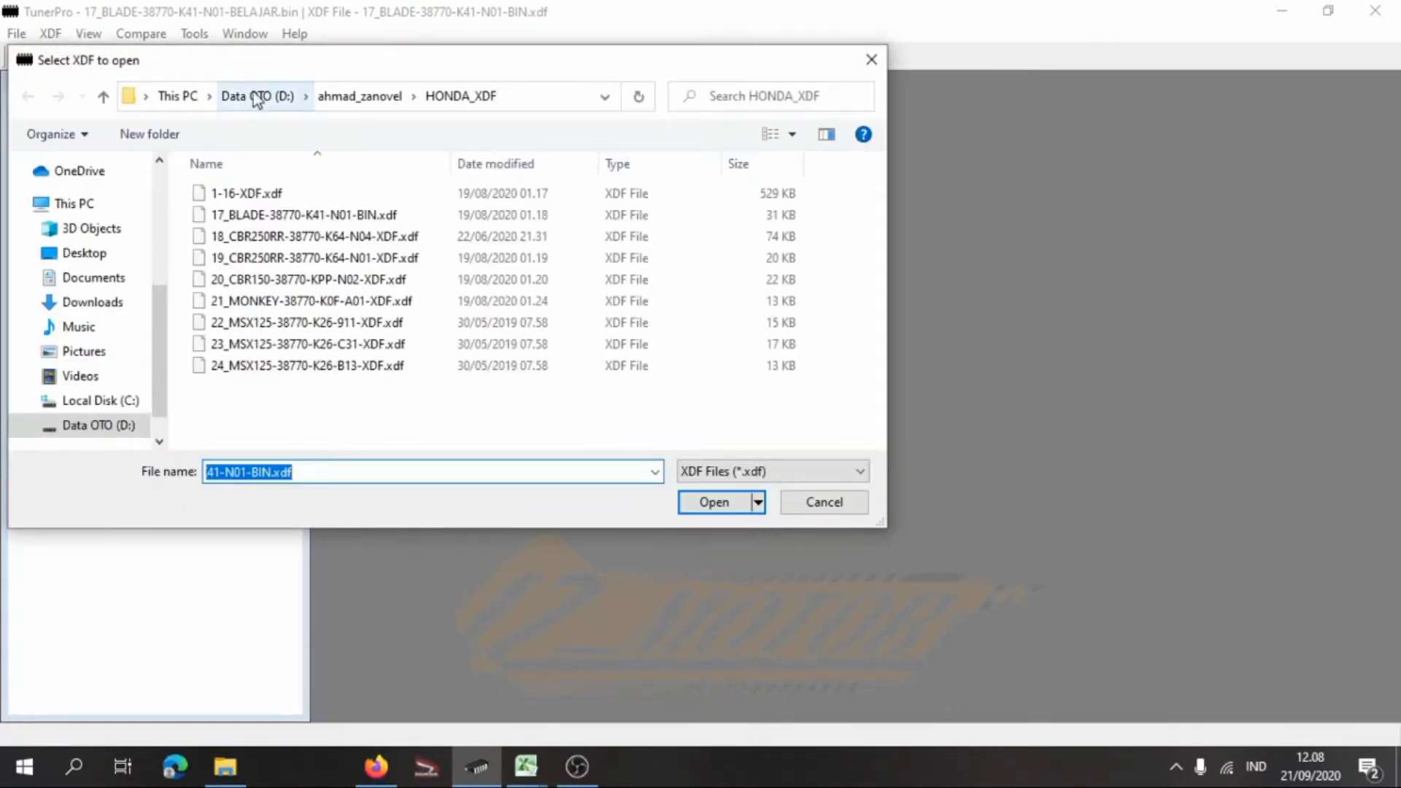
{"action": "left_click", "coordinate": [341, 216]}
{"action": "left_click", "coordinate": [702, 502]}
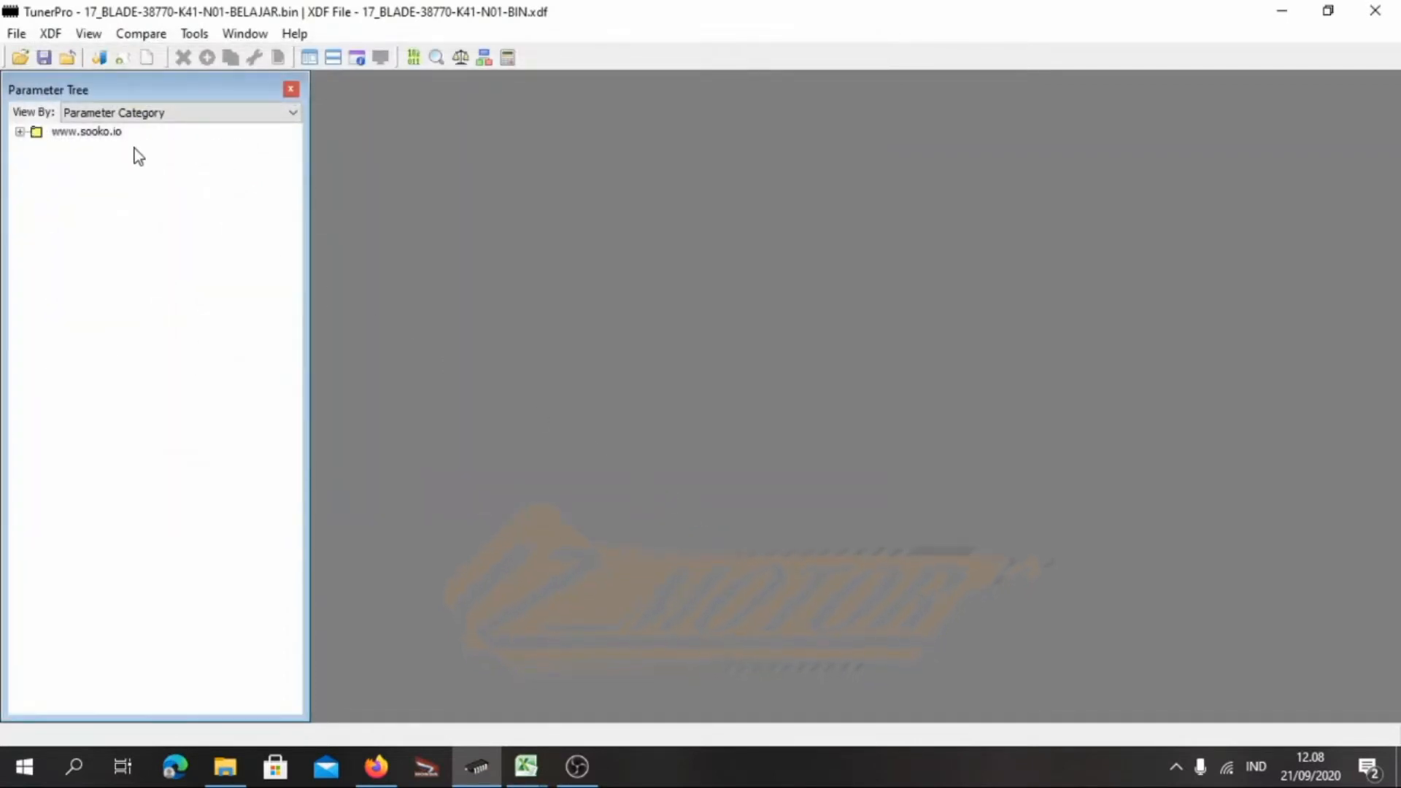
Open the bin file 17_BLADE-38770-K41-N01-BELAJAR.bin from the Belajar folder
{"action": "left_click", "coordinate": [19, 38]}
{"action": "left_click", "coordinate": [213, 314]}
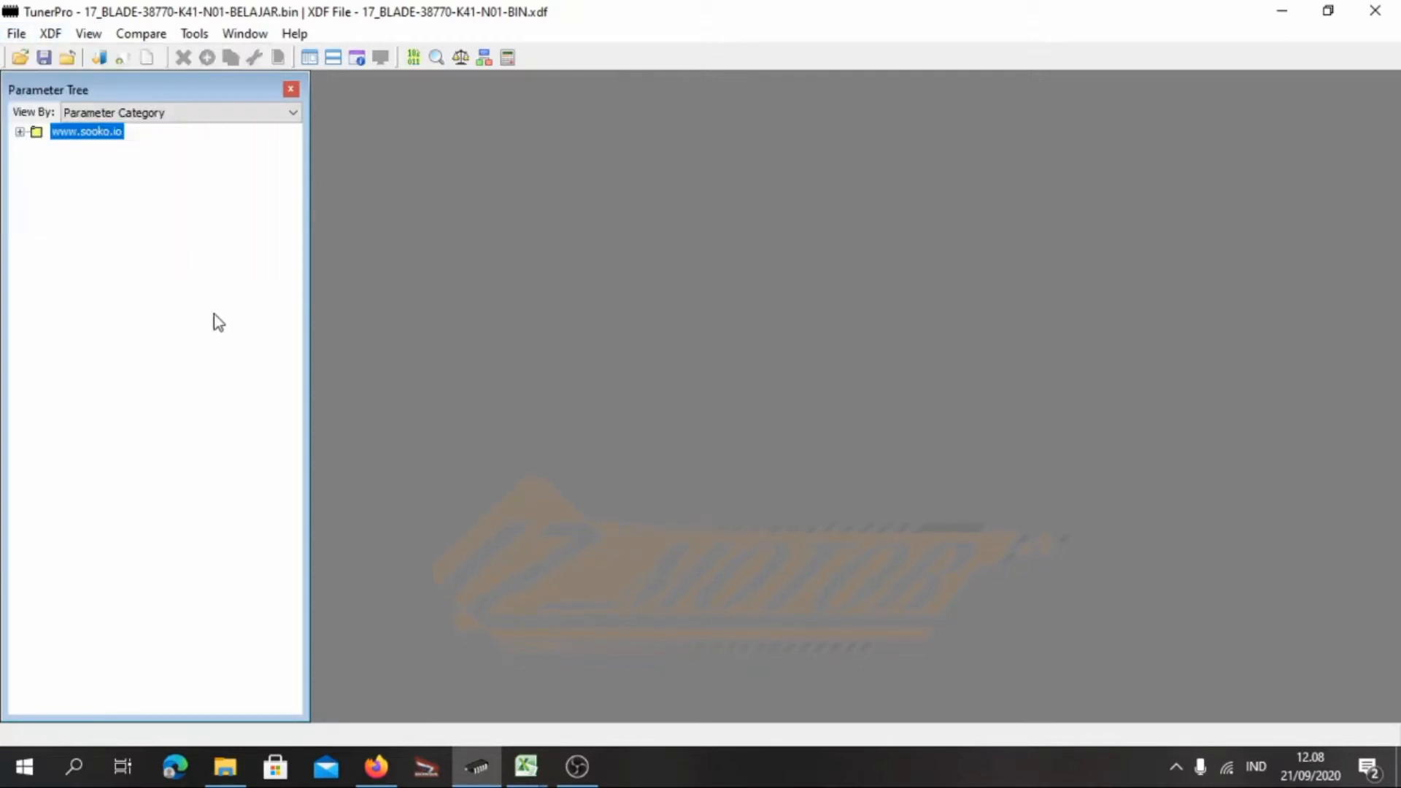
{"action": "left_click", "coordinate": [20, 59]}
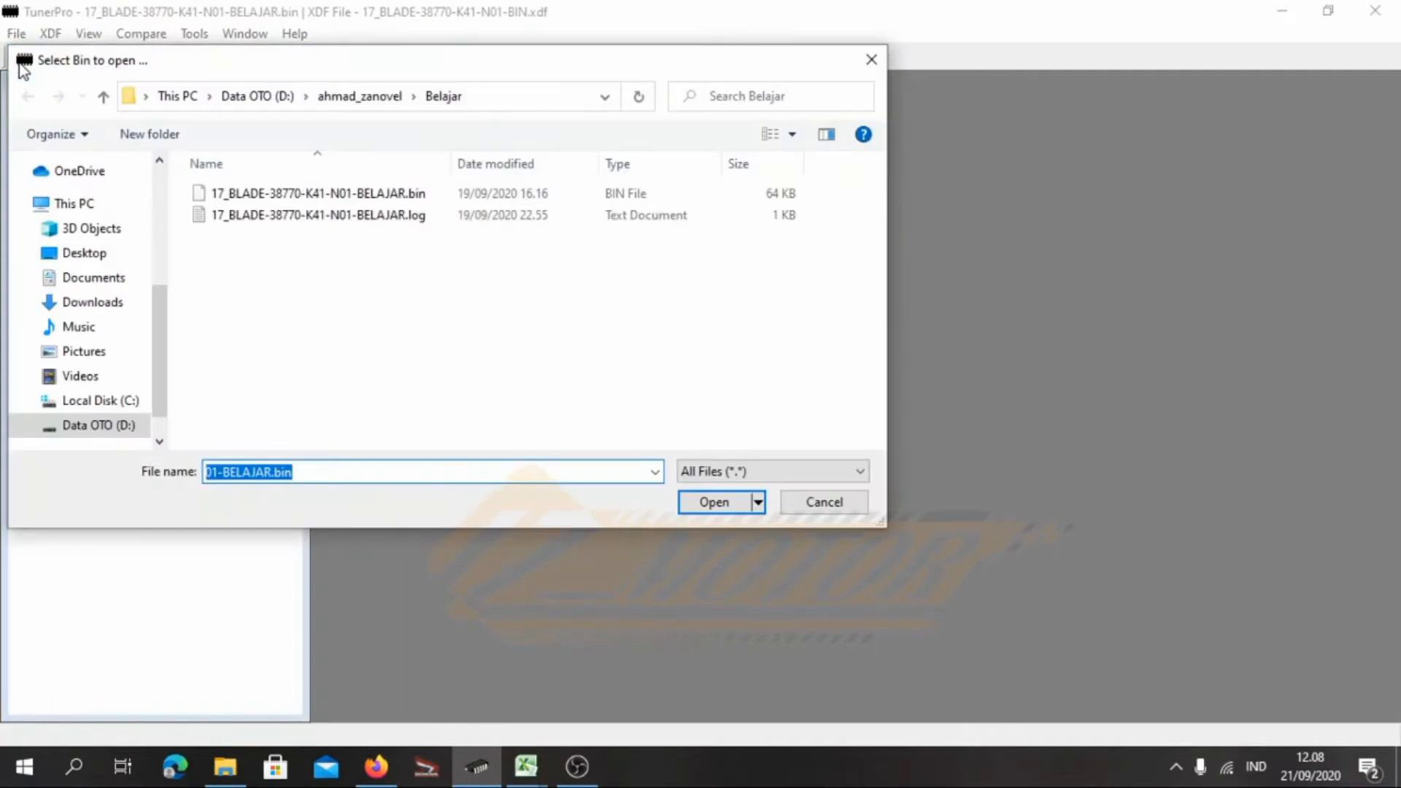
{"action": "left_click", "coordinate": [312, 196]}
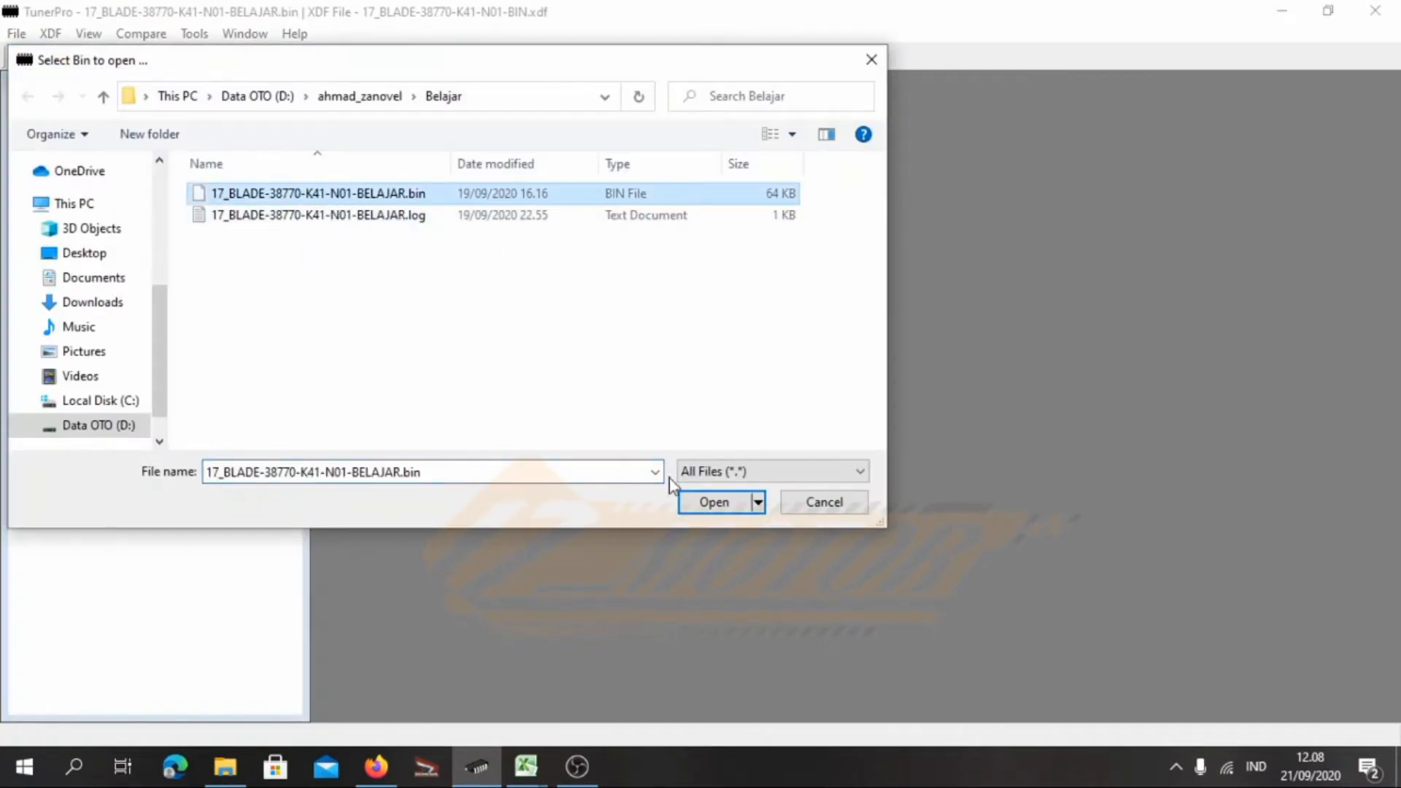
{"action": "left_click", "coordinate": [712, 504]}
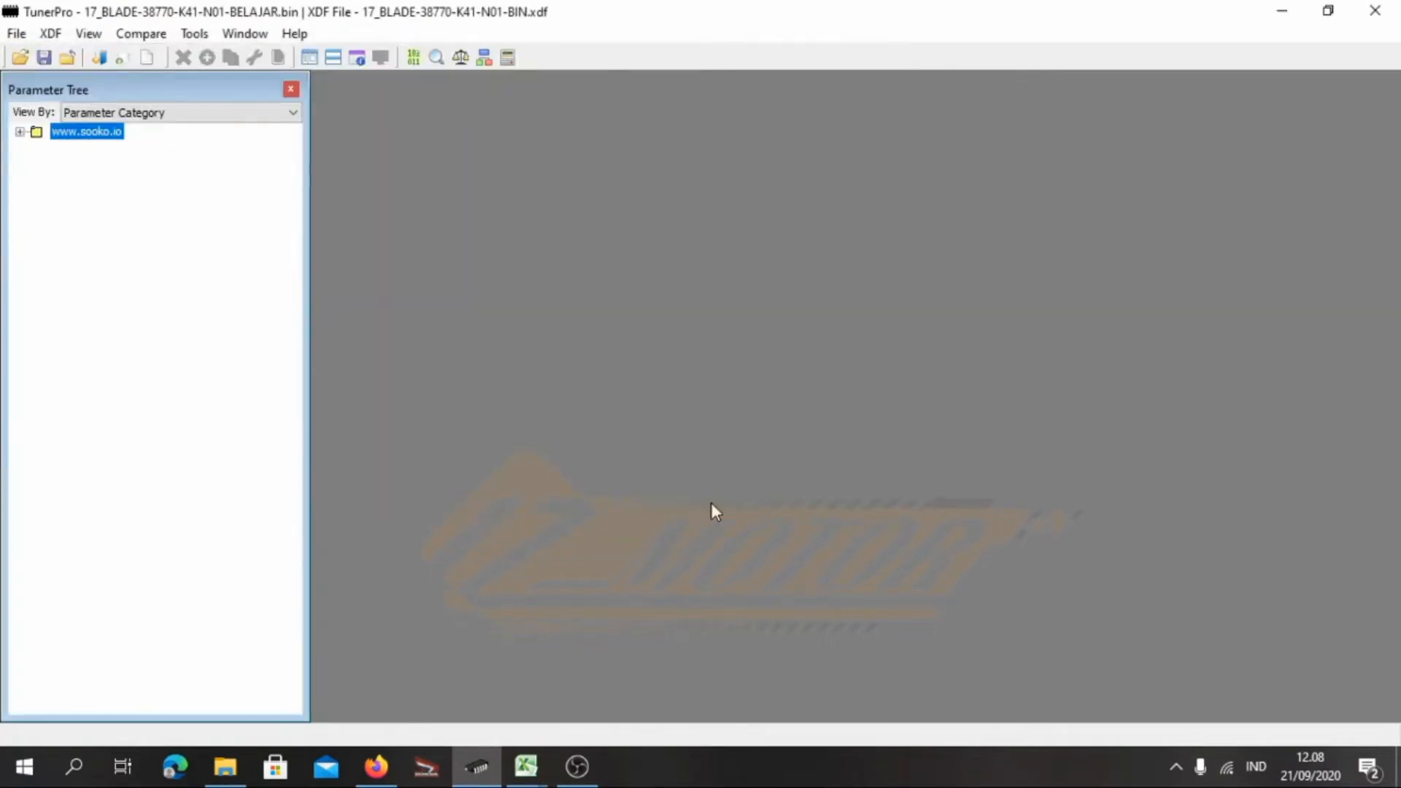
Expand the whole parameter tree, from LIMITERS and BREAK POINT through PENGATURAN LAIN and DTC
{"action": "left_click", "coordinate": [21, 133]}
{"action": "left_click", "coordinate": [39, 148]}
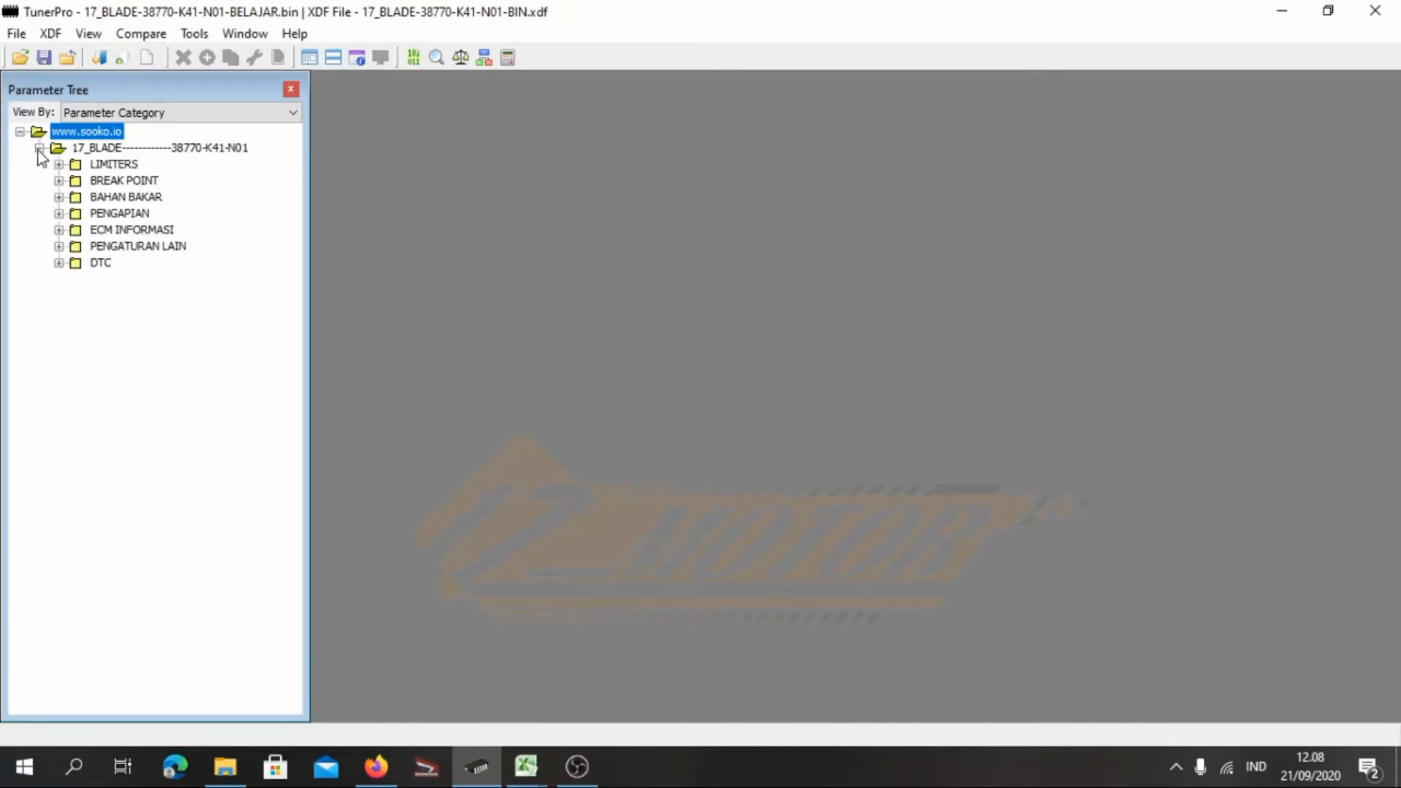
{"action": "left_click", "coordinate": [59, 164]}
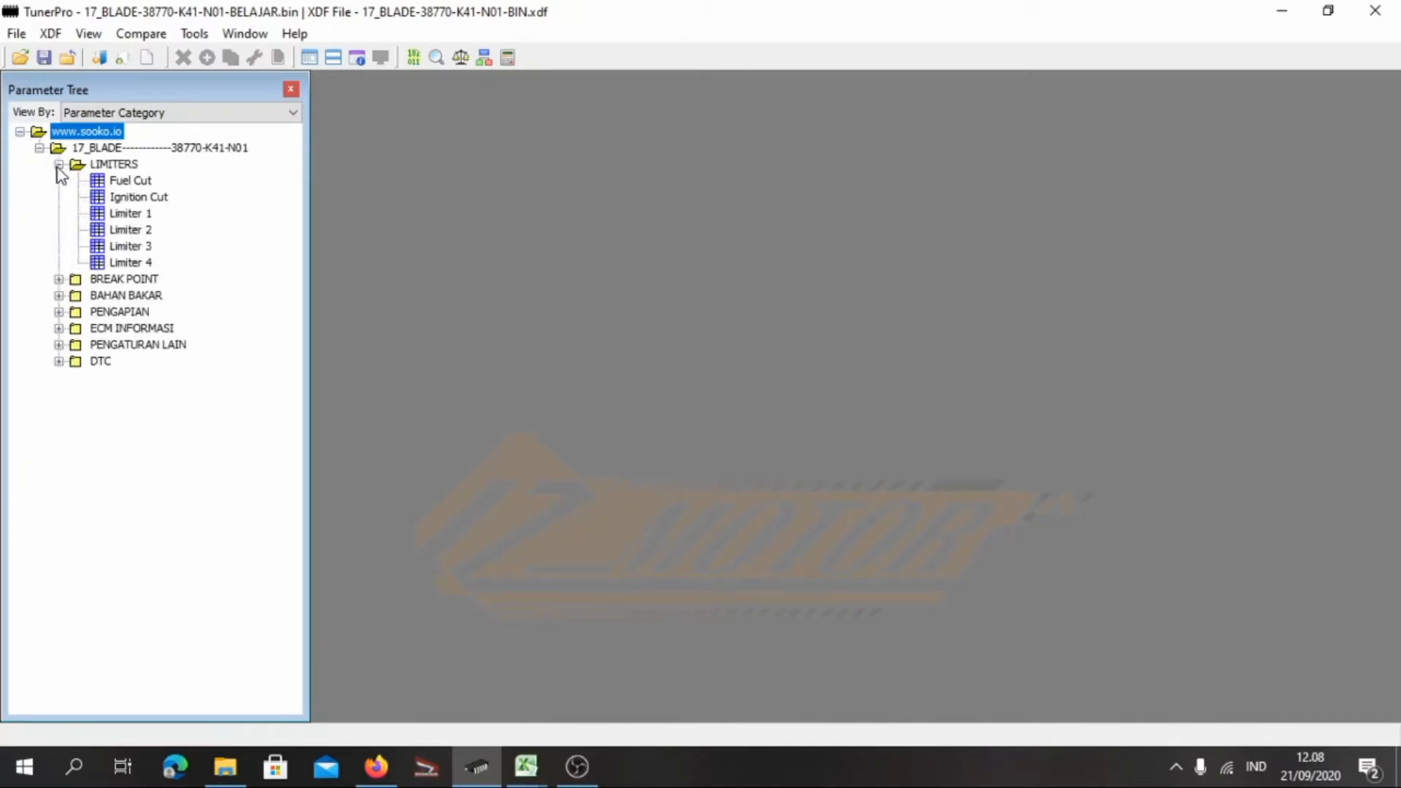
{"action": "left_click", "coordinate": [59, 278]}
{"action": "left_click", "coordinate": [59, 327]}
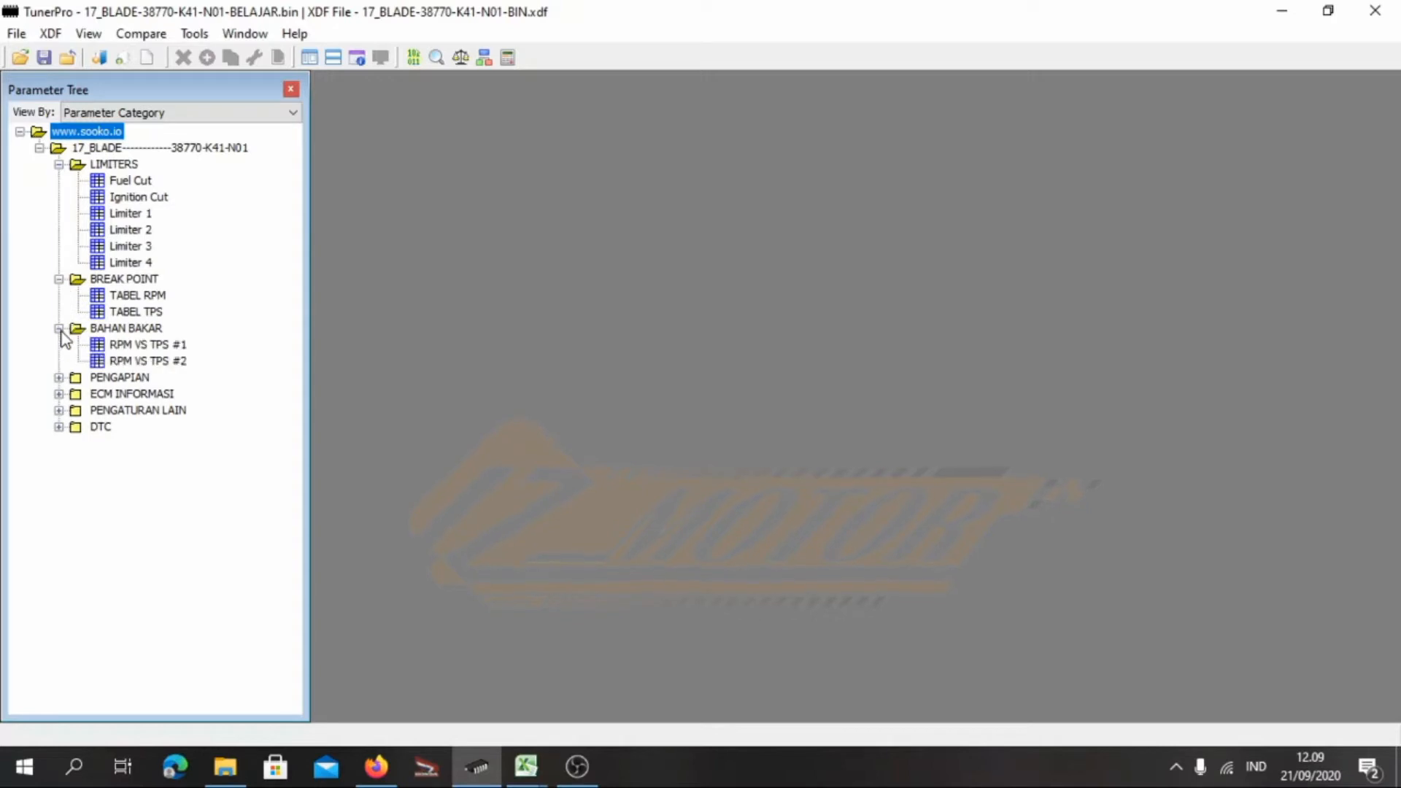
{"action": "left_click", "coordinate": [60, 377]}
{"action": "left_click", "coordinate": [59, 426]}
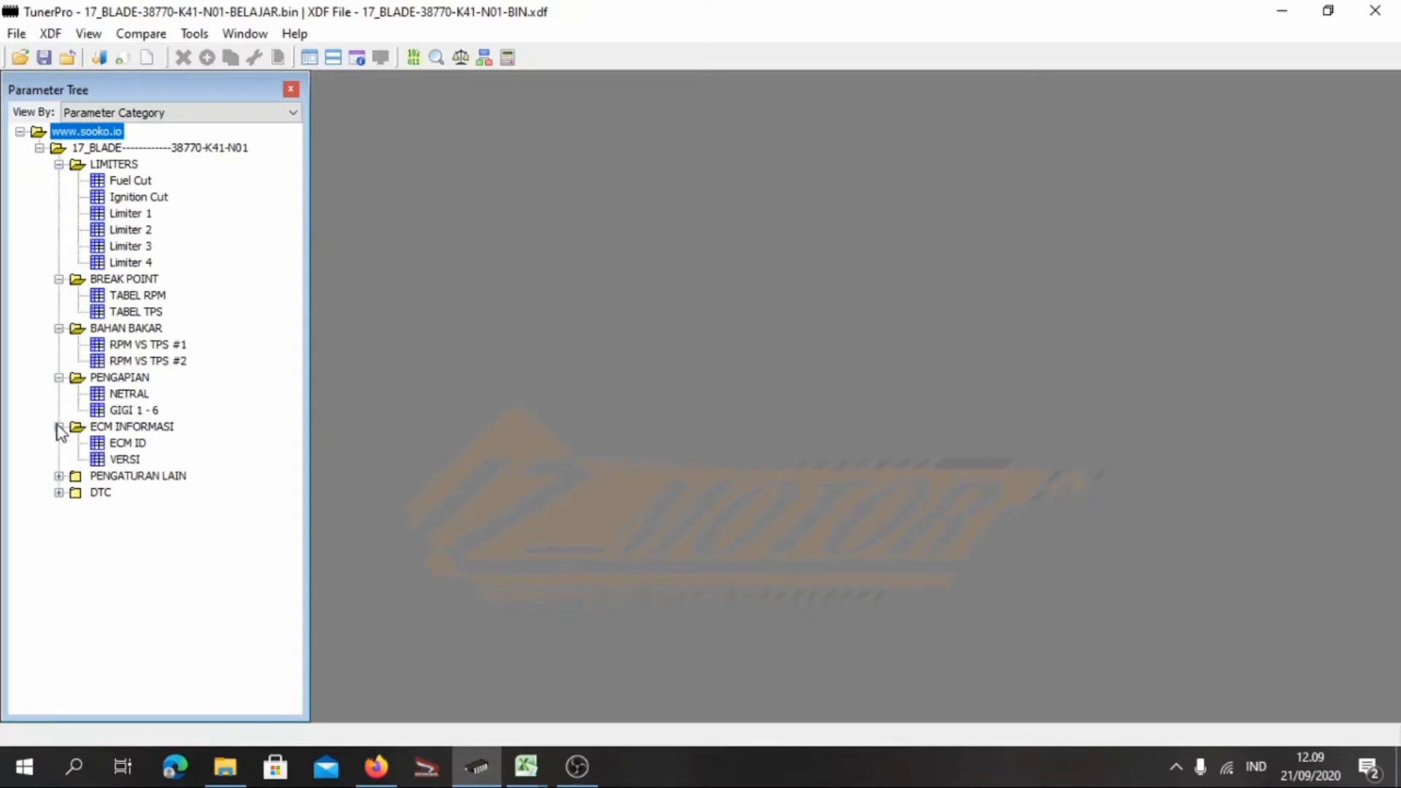
{"action": "left_click", "coordinate": [59, 476]}
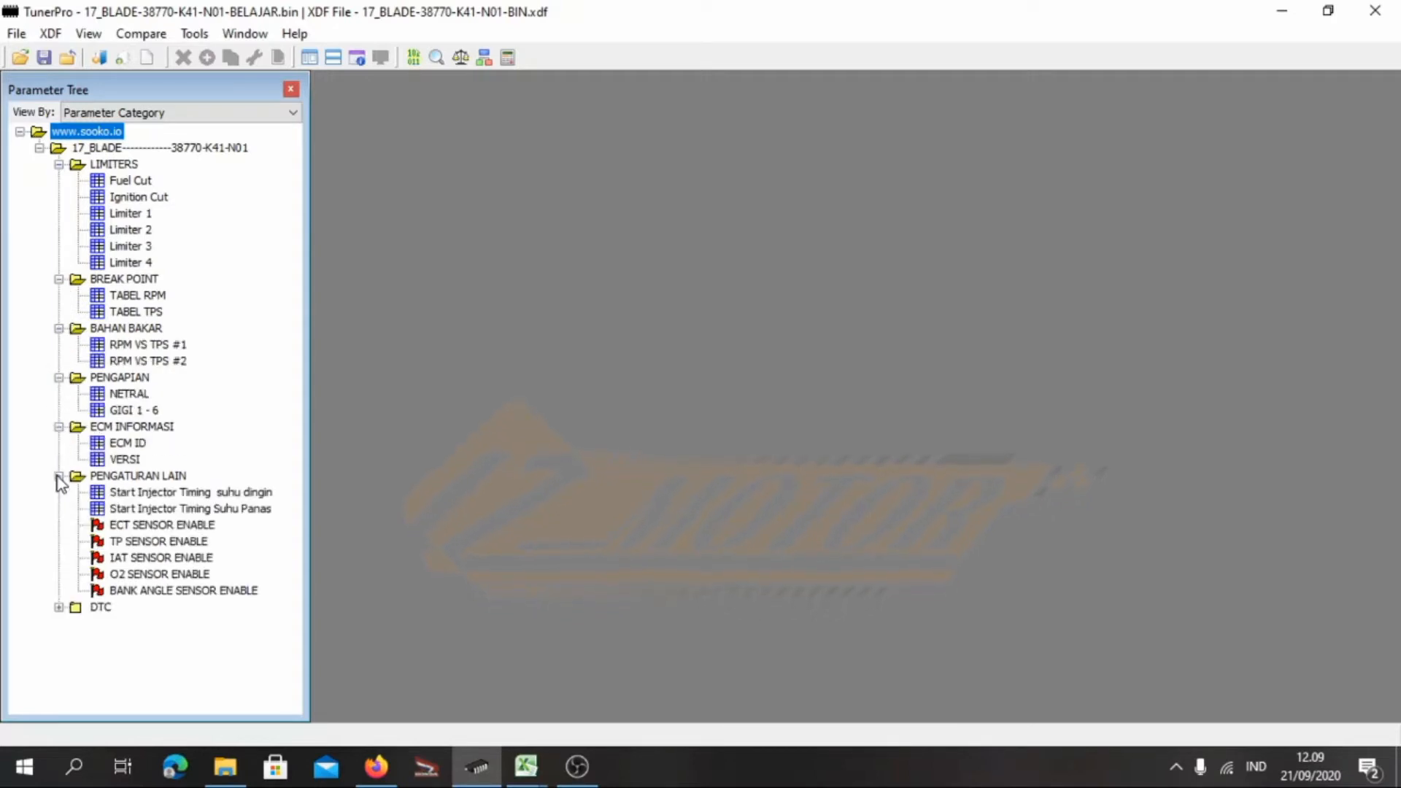
{"action": "left_click", "coordinate": [59, 607]}
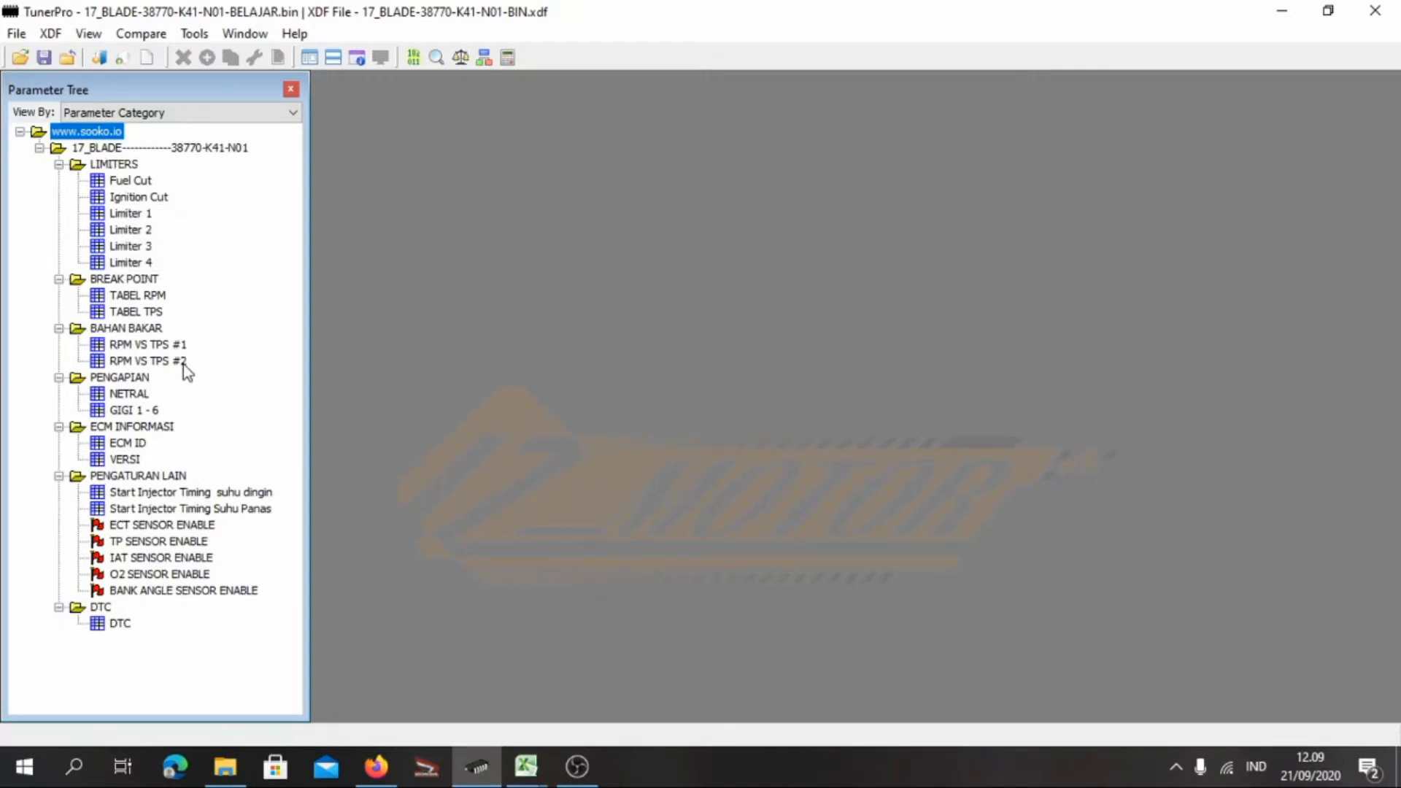
Open the Fuel Cut table, enlarge its window and inspect the min and max cells
{"action": "double_click", "coordinate": [143, 183]}
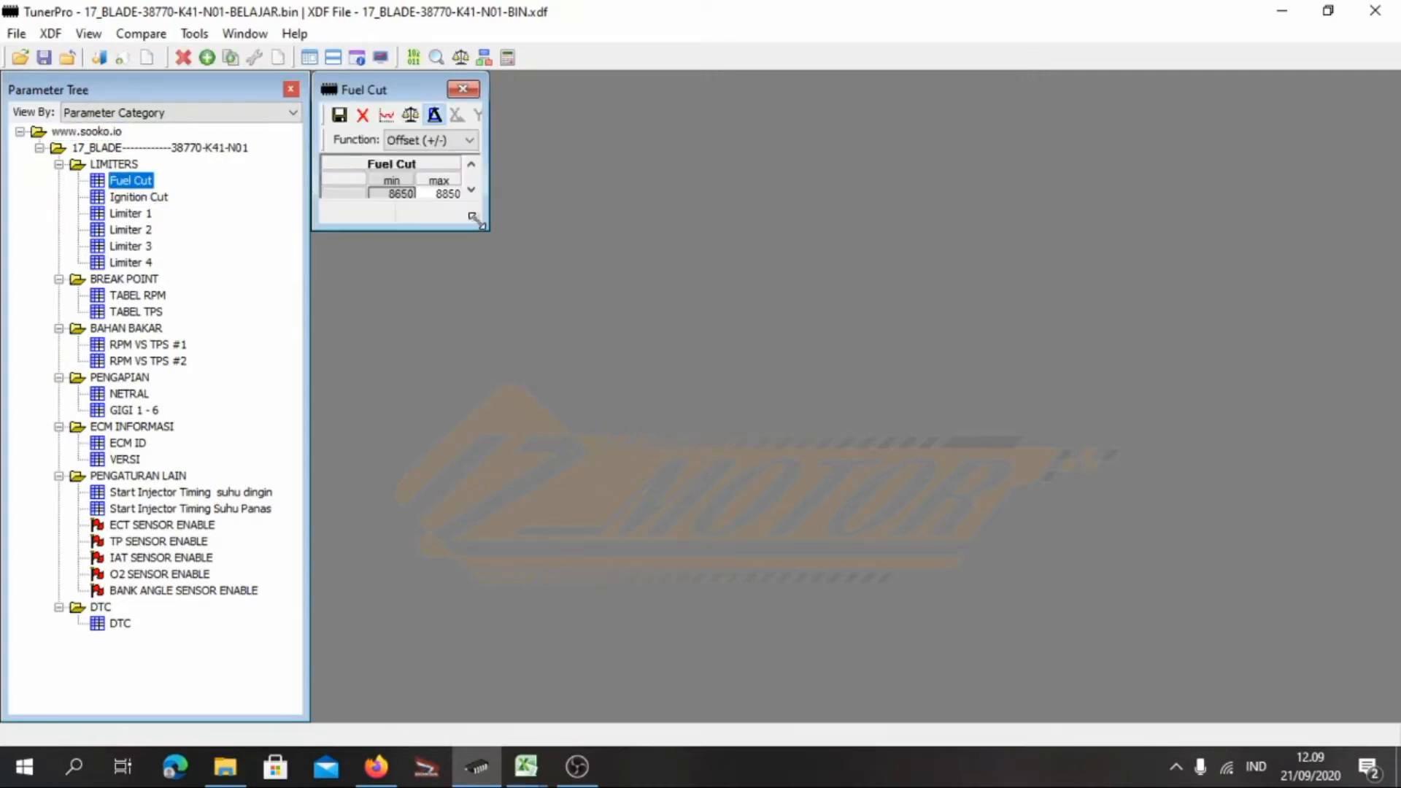
{"action": "left_click_drag", "start_coordinate": [474, 219], "coordinate": [801, 253]}
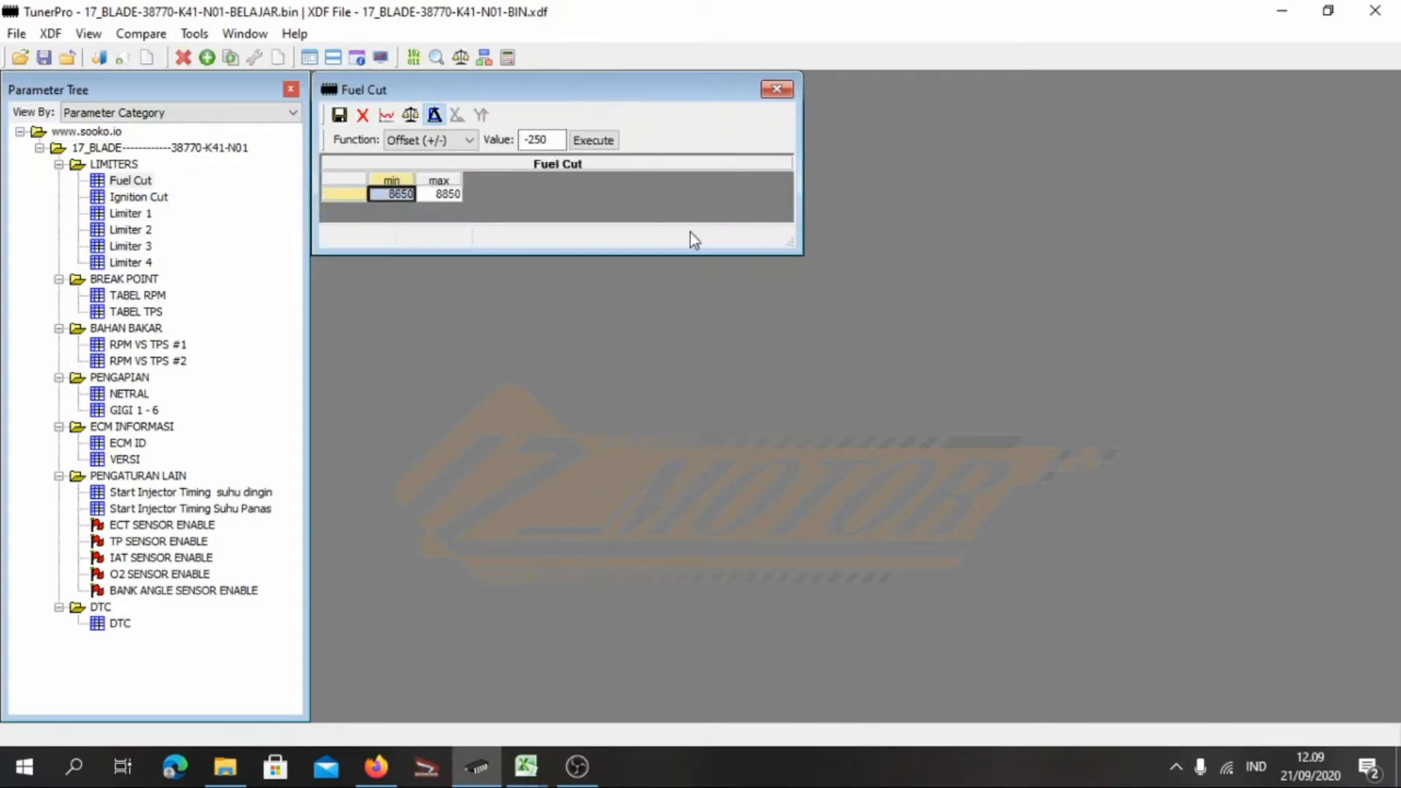
{"action": "left_click", "coordinate": [430, 196]}
{"action": "left_click", "coordinate": [396, 195]}
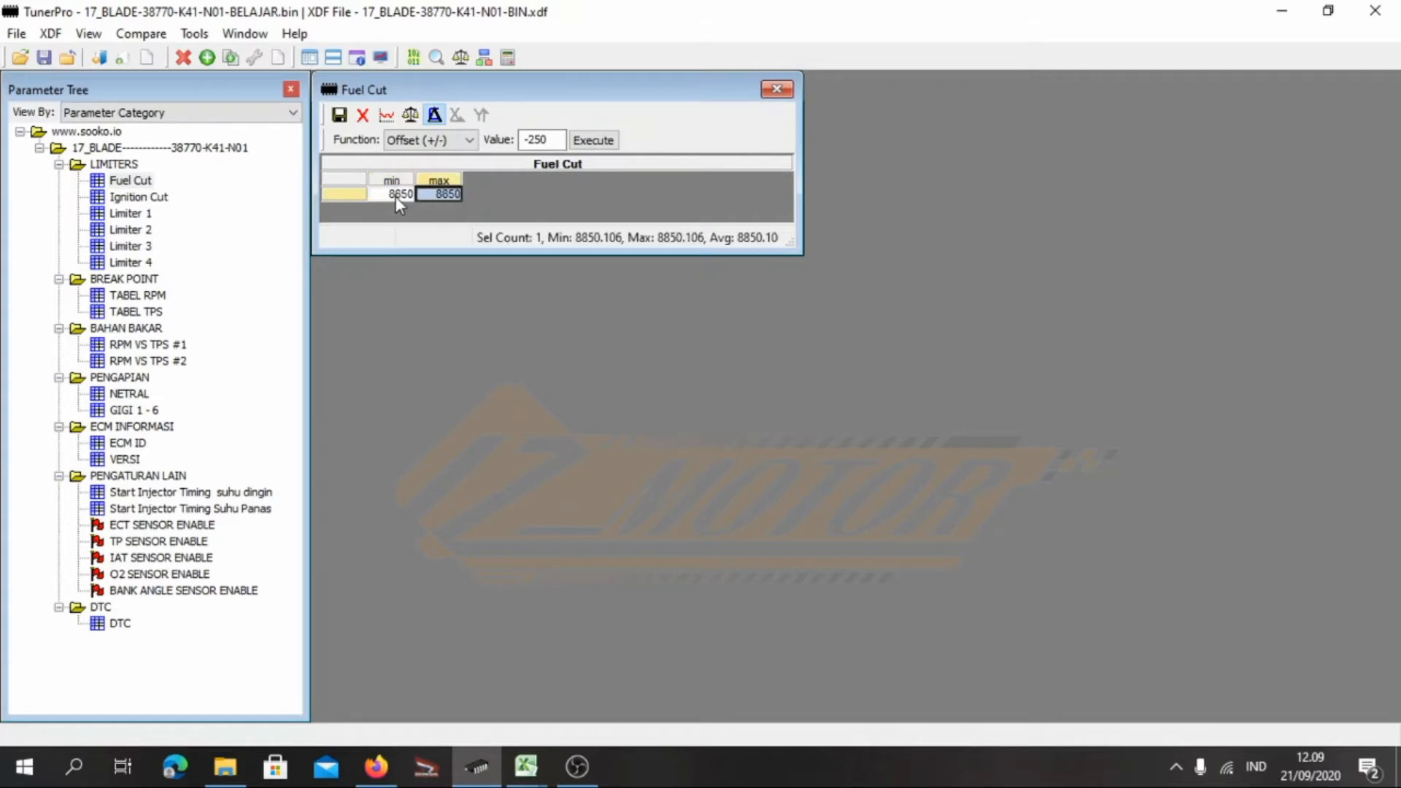
{"action": "left_click", "coordinate": [429, 196]}
{"action": "left_click", "coordinate": [402, 194]}
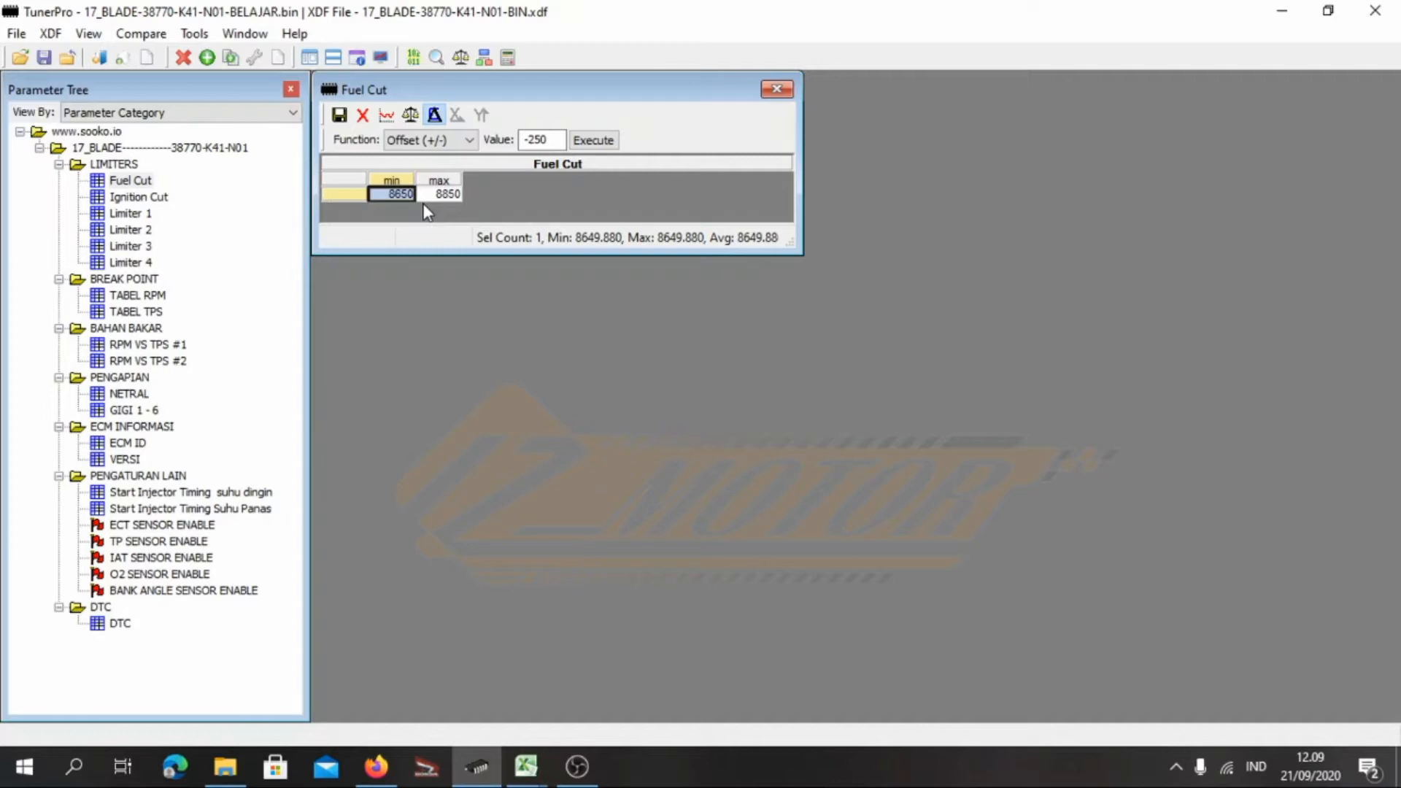
Try setting the Fuel Cut min value to 9650, and close the table without committing the change
{"action": "type", "text": "9650"}
{"action": "key", "text": "Return"}
{"action": "left_click", "coordinate": [364, 117]}
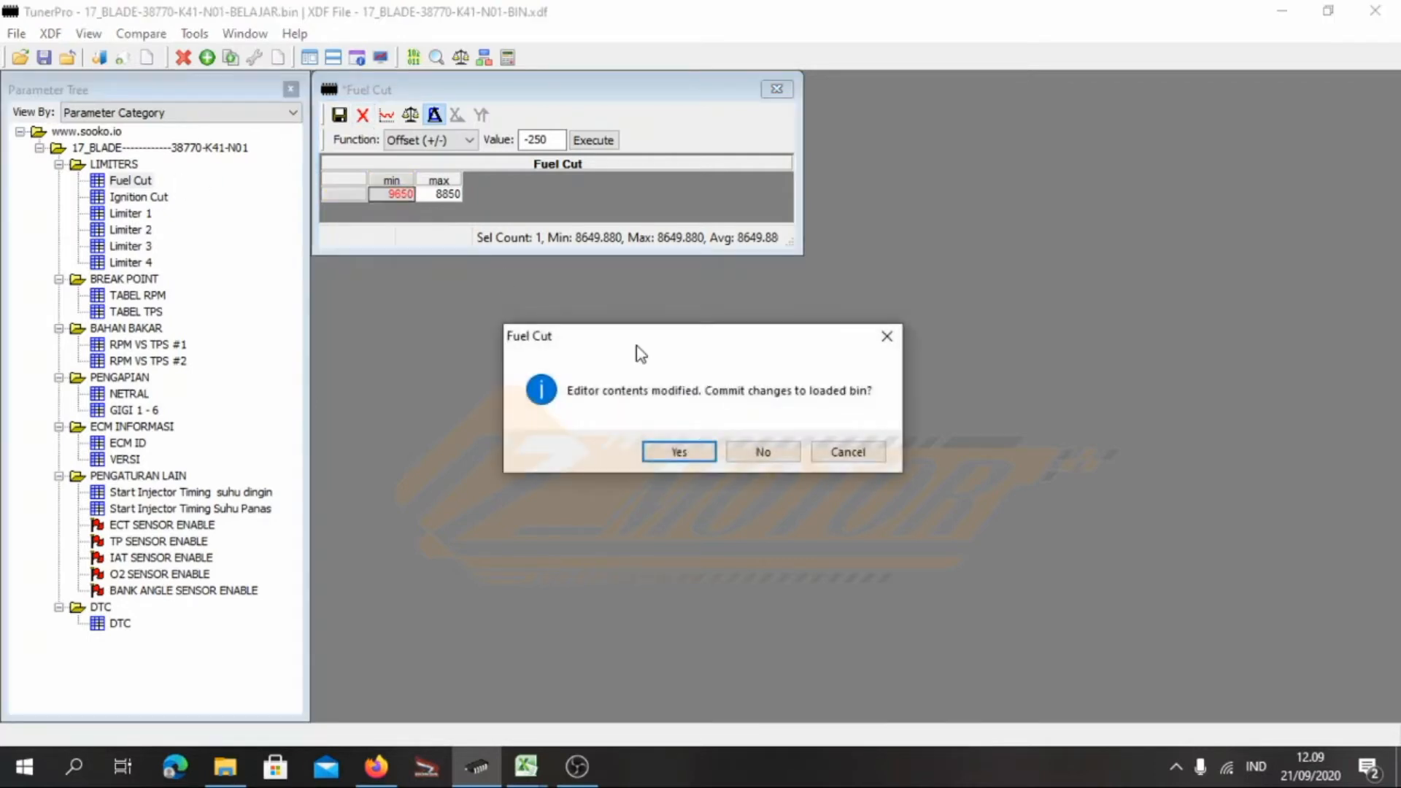
{"action": "left_click", "coordinate": [760, 458]}
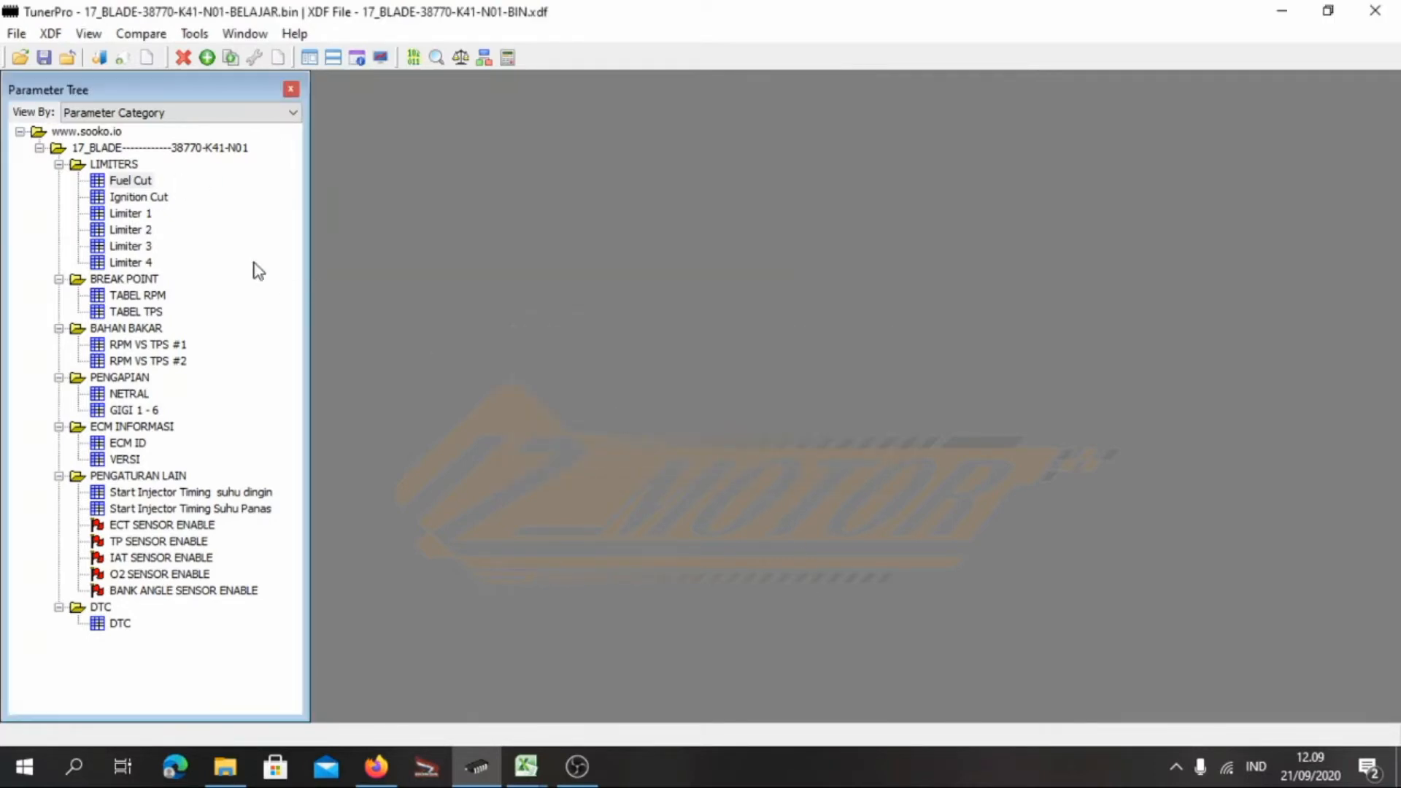
Reopen the Fuel Cut table, widen its window and review the available calculation functions
{"action": "double_click", "coordinate": [131, 180]}
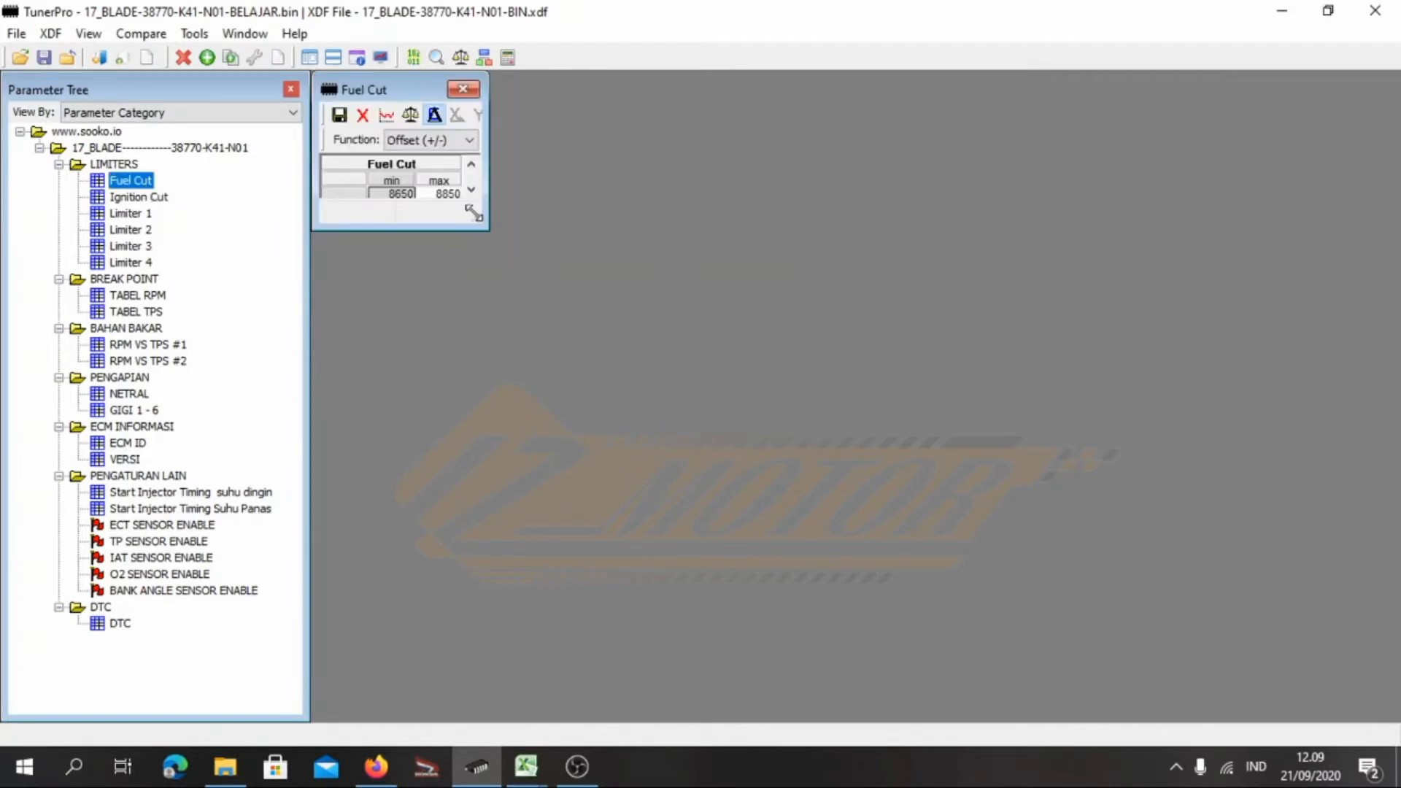
{"action": "left_click_drag", "start_coordinate": [474, 213], "coordinate": [820, 236]}
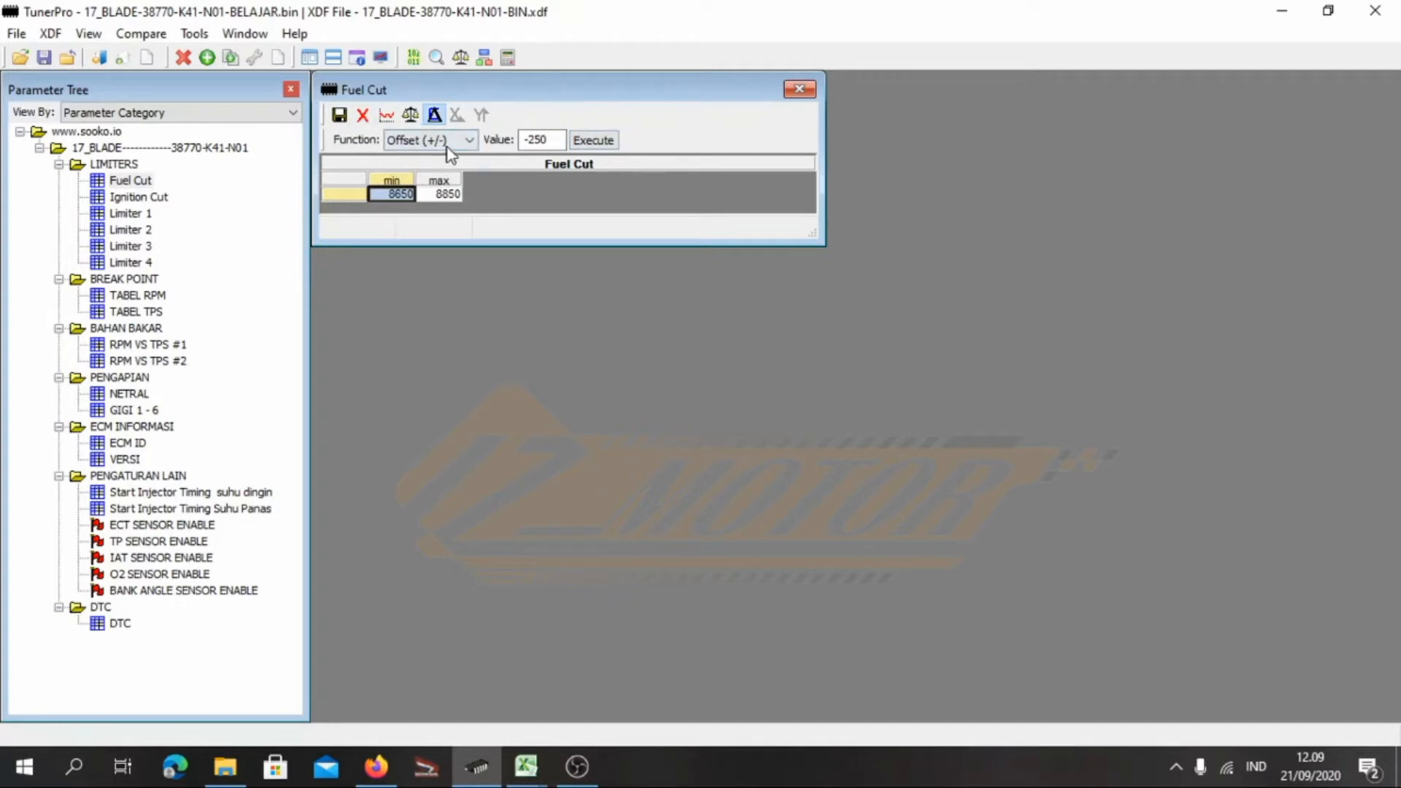
{"action": "left_click", "coordinate": [470, 141]}
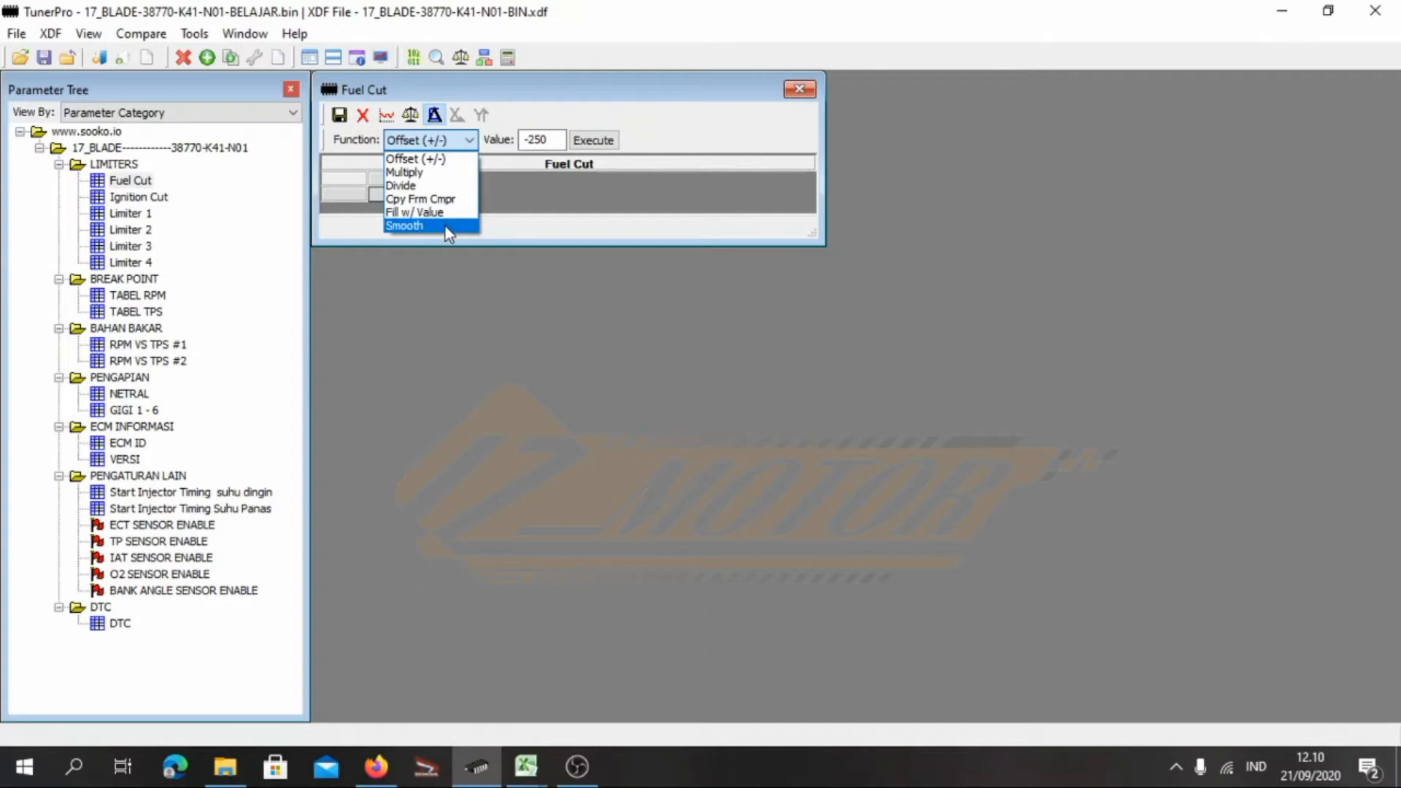
{"action": "left_click", "coordinate": [540, 111]}
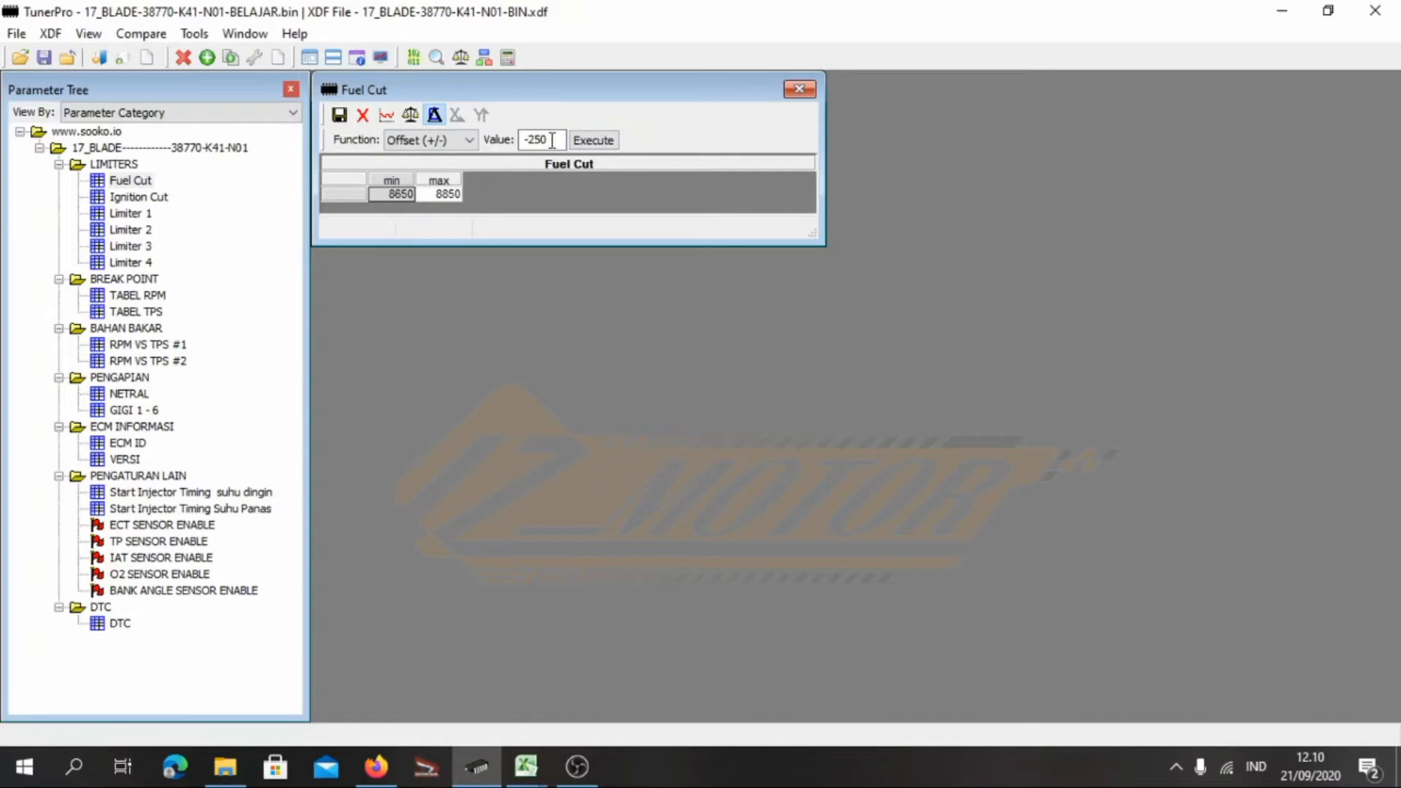
Examine the Fuel Cut min and max cells, the Offset (+/-) function and its value entry
{"action": "left_click_drag", "start_coordinate": [405, 191], "coordinate": [438, 197]}
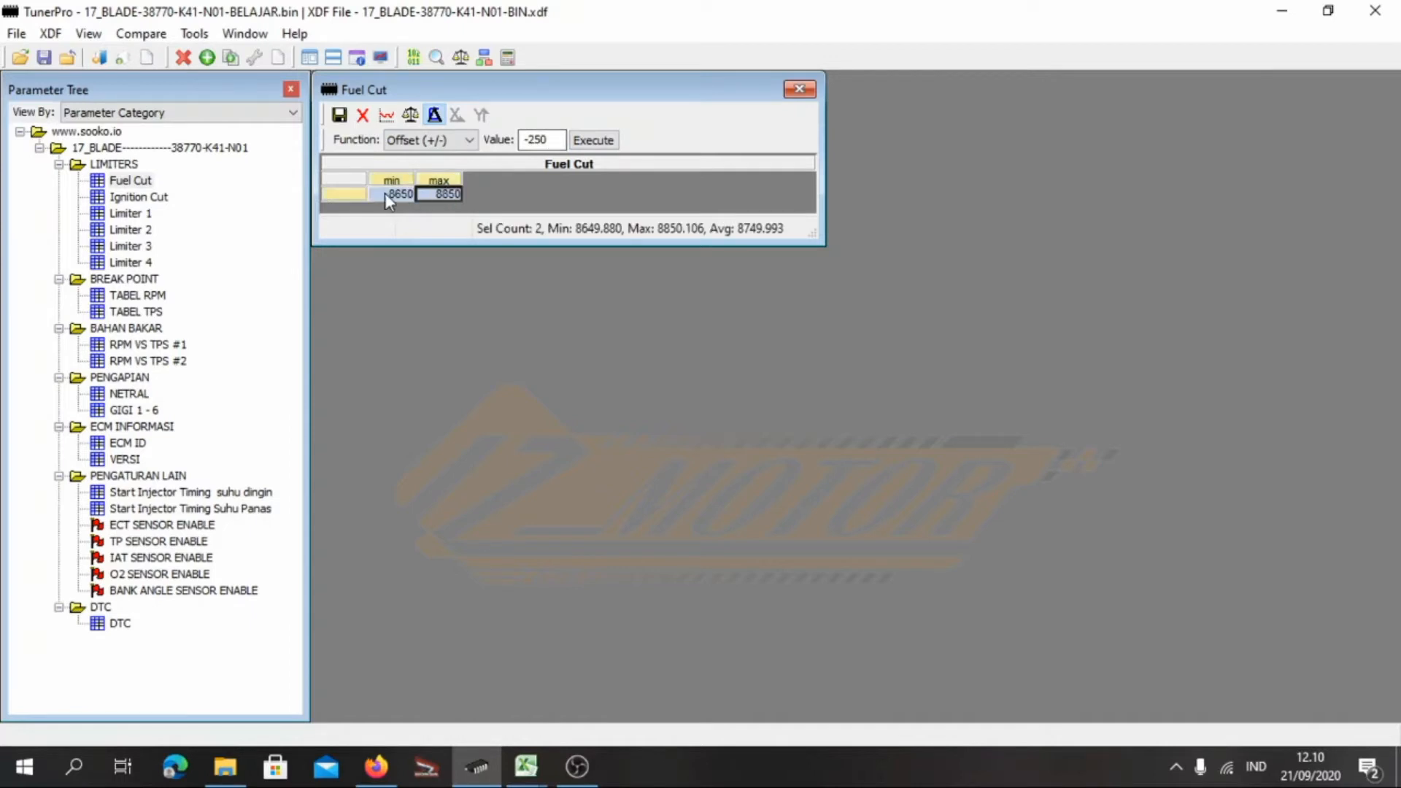
{"action": "left_click", "coordinate": [384, 193]}
{"action": "left_click", "coordinate": [438, 192]}
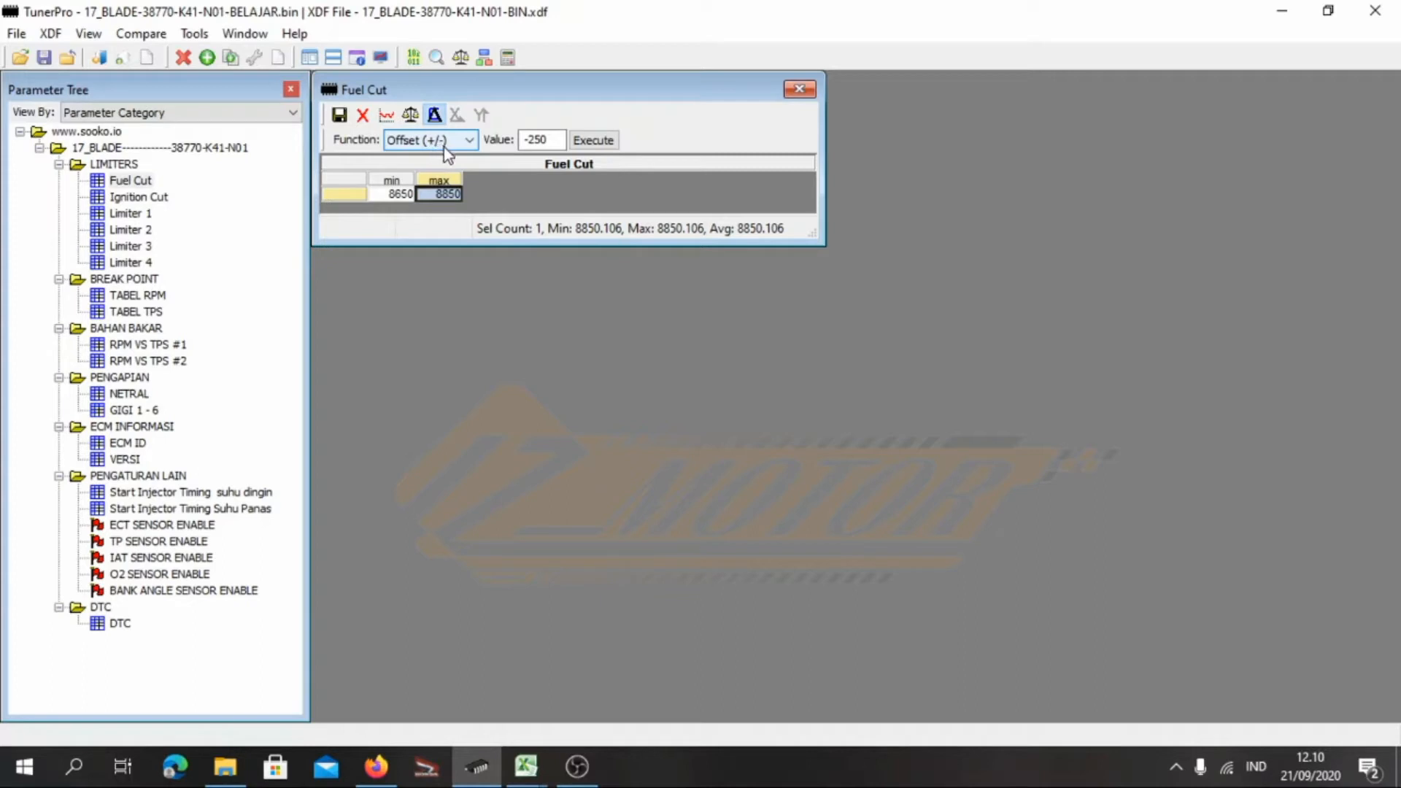
{"action": "left_click_drag", "start_coordinate": [565, 140], "coordinate": [520, 146]}
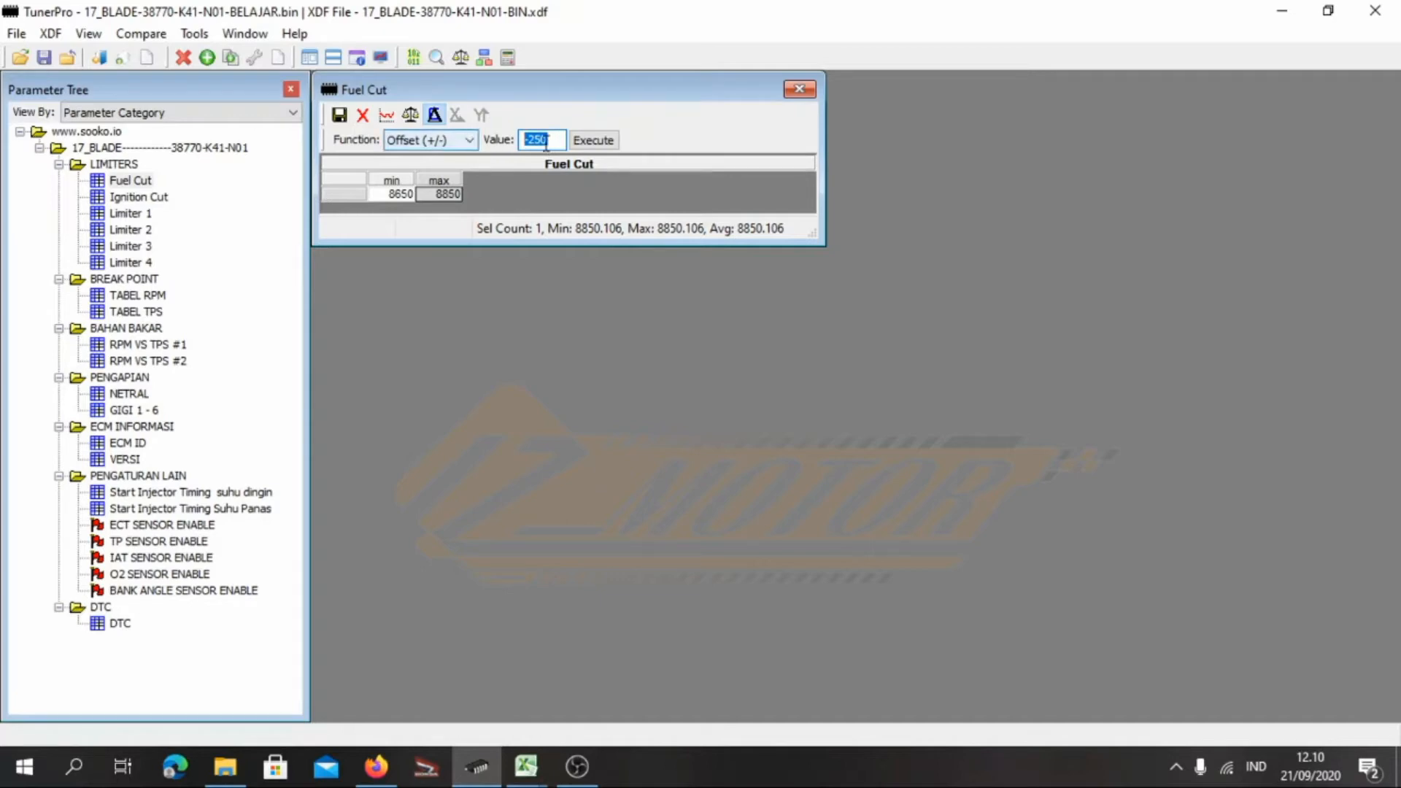
{"action": "left_click", "coordinate": [465, 140]}
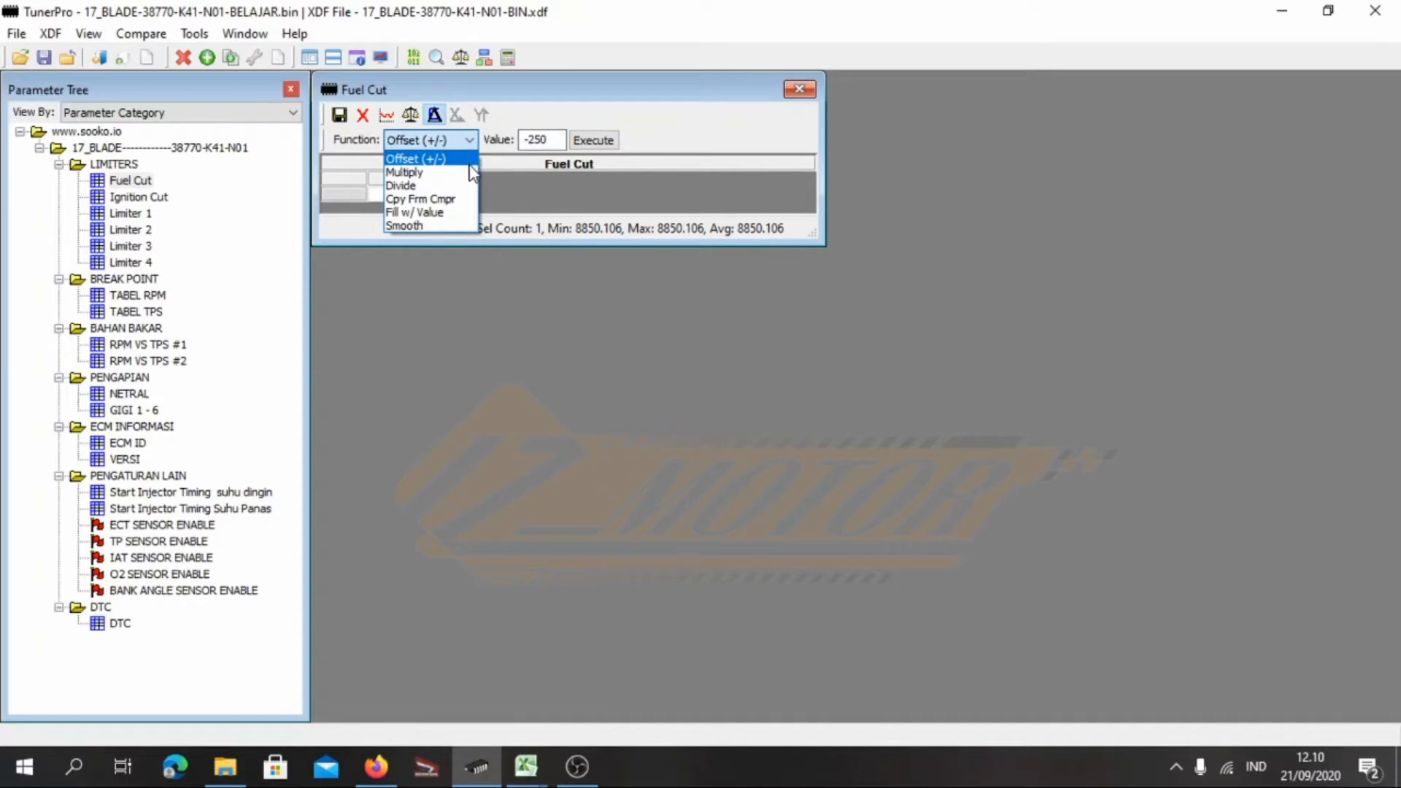
{"action": "left_click", "coordinate": [420, 159]}
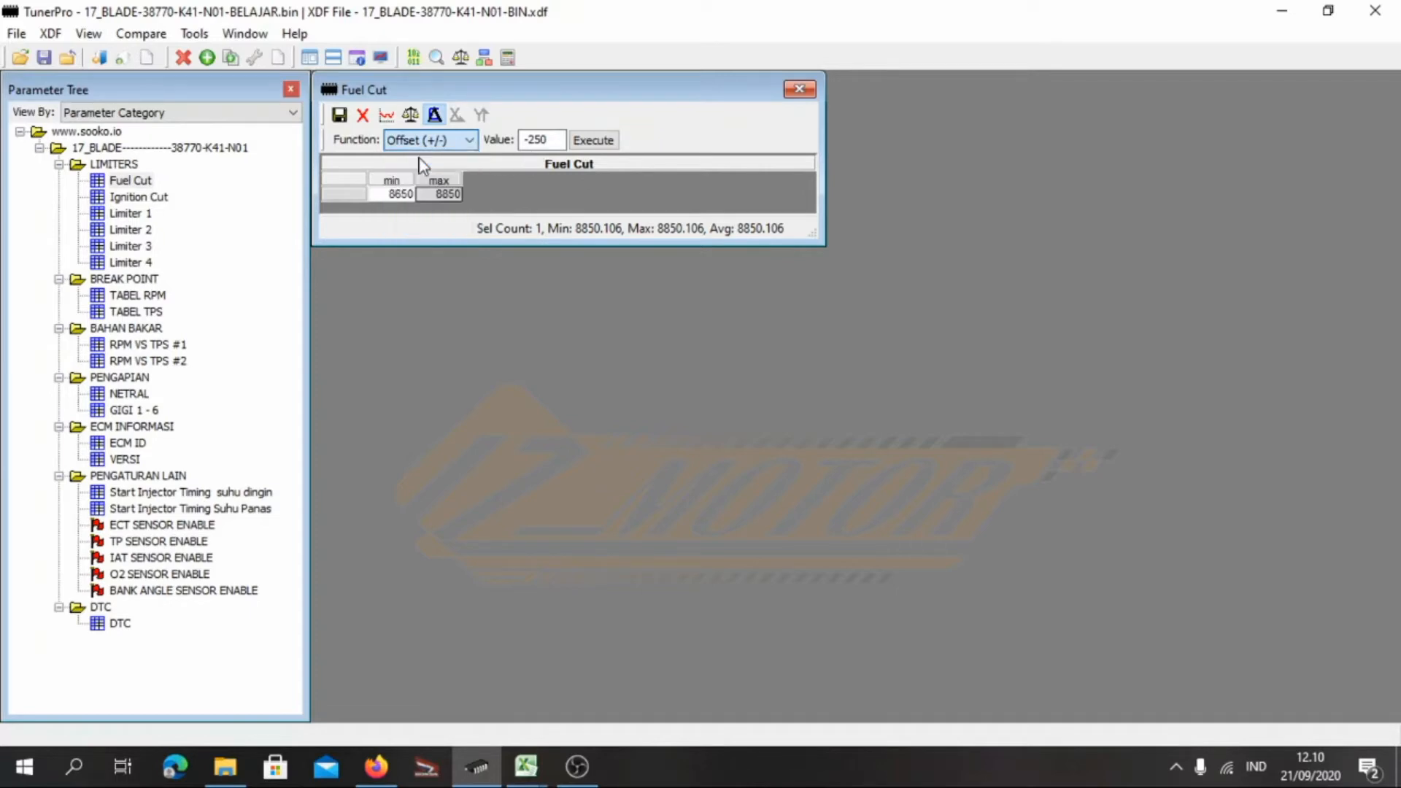
{"action": "left_click_drag", "start_coordinate": [558, 140], "coordinate": [514, 143]}
Offset both the min and max Fuel Cut values by 1000 and save the table
{"action": "left_click_drag", "start_coordinate": [399, 199], "coordinate": [429, 203]}
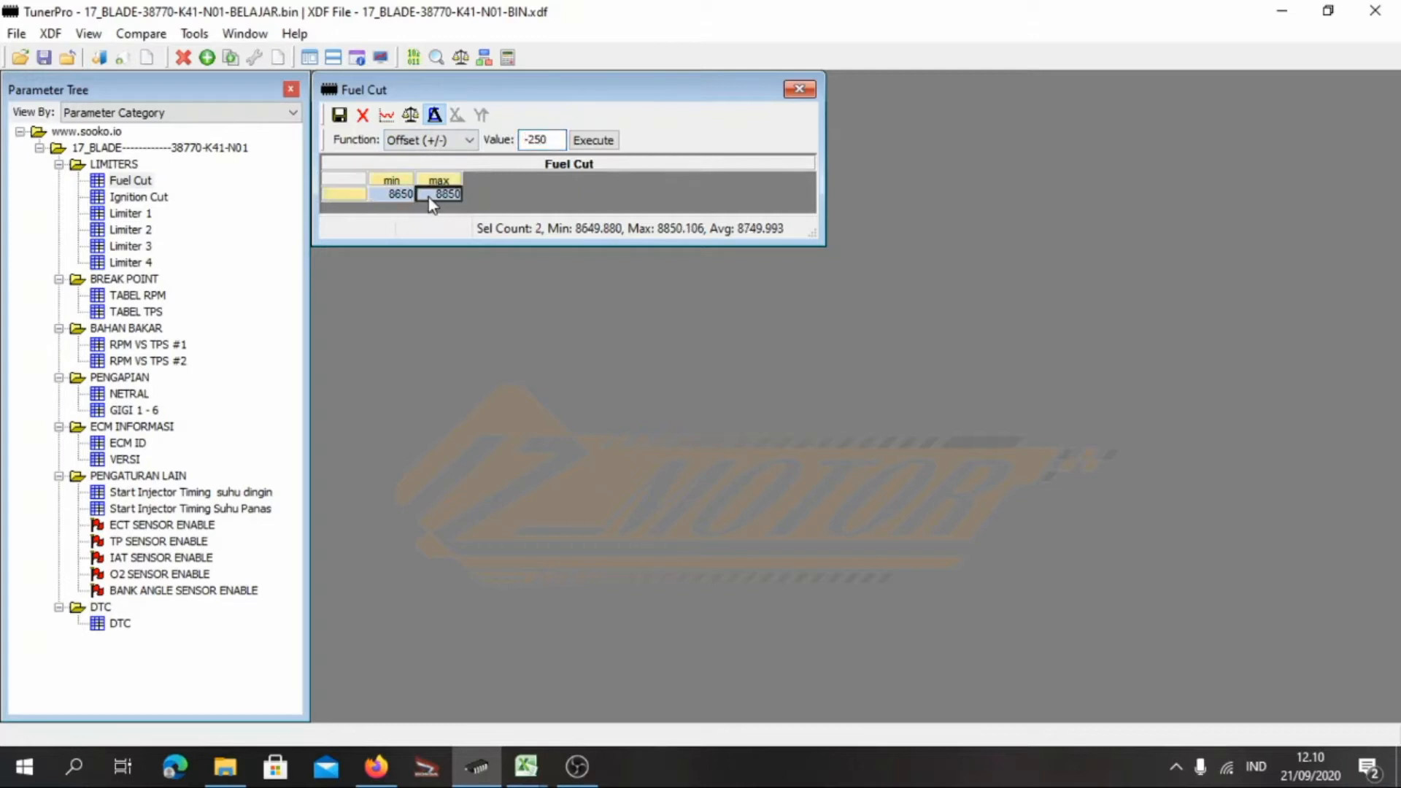
{"action": "left_click_drag", "start_coordinate": [554, 140], "coordinate": [523, 143]}
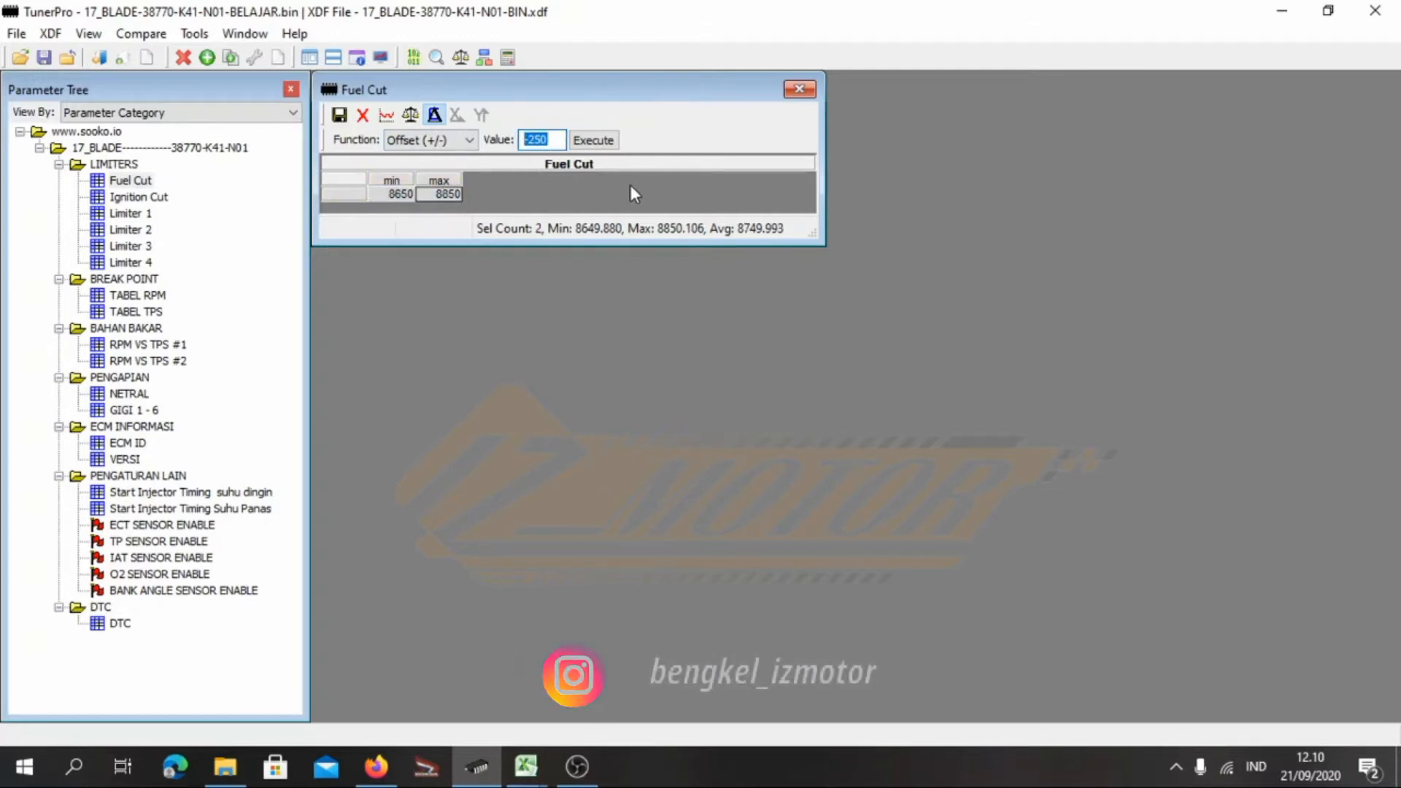
{"action": "type", "text": "1000"}
{"action": "left_click_drag", "start_coordinate": [566, 139], "coordinate": [523, 143]}
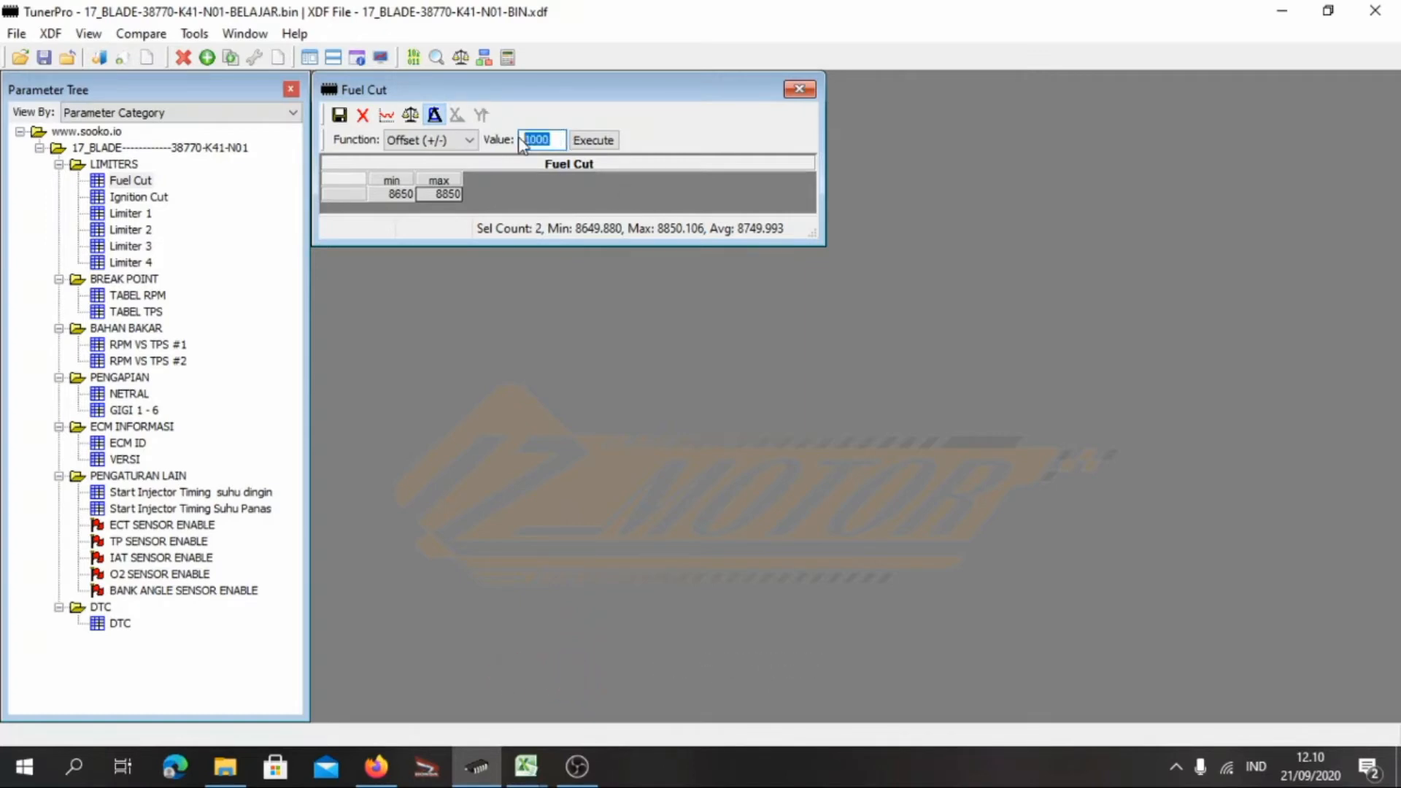
{"action": "left_click_drag", "start_coordinate": [401, 197], "coordinate": [424, 197]}
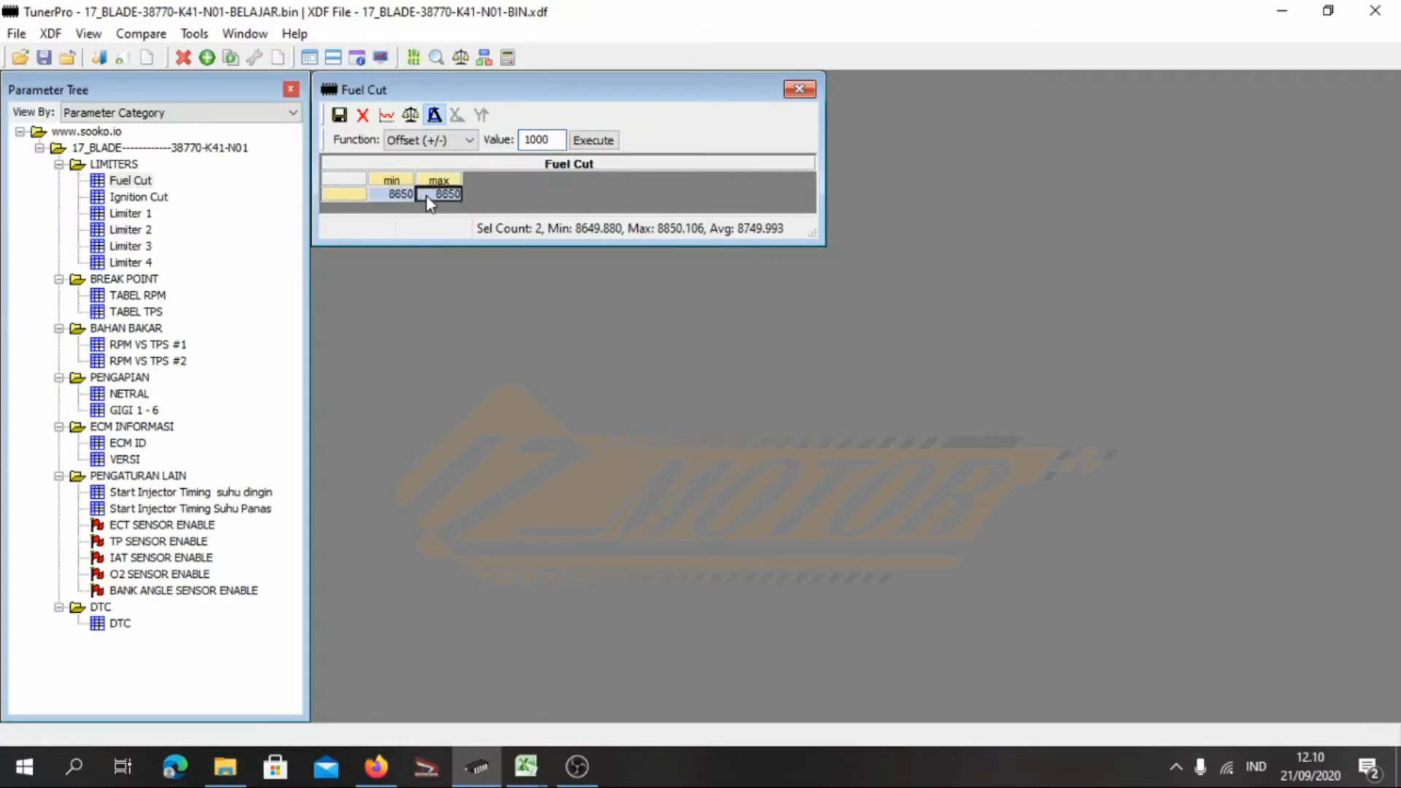
{"action": "left_click", "coordinate": [592, 141]}
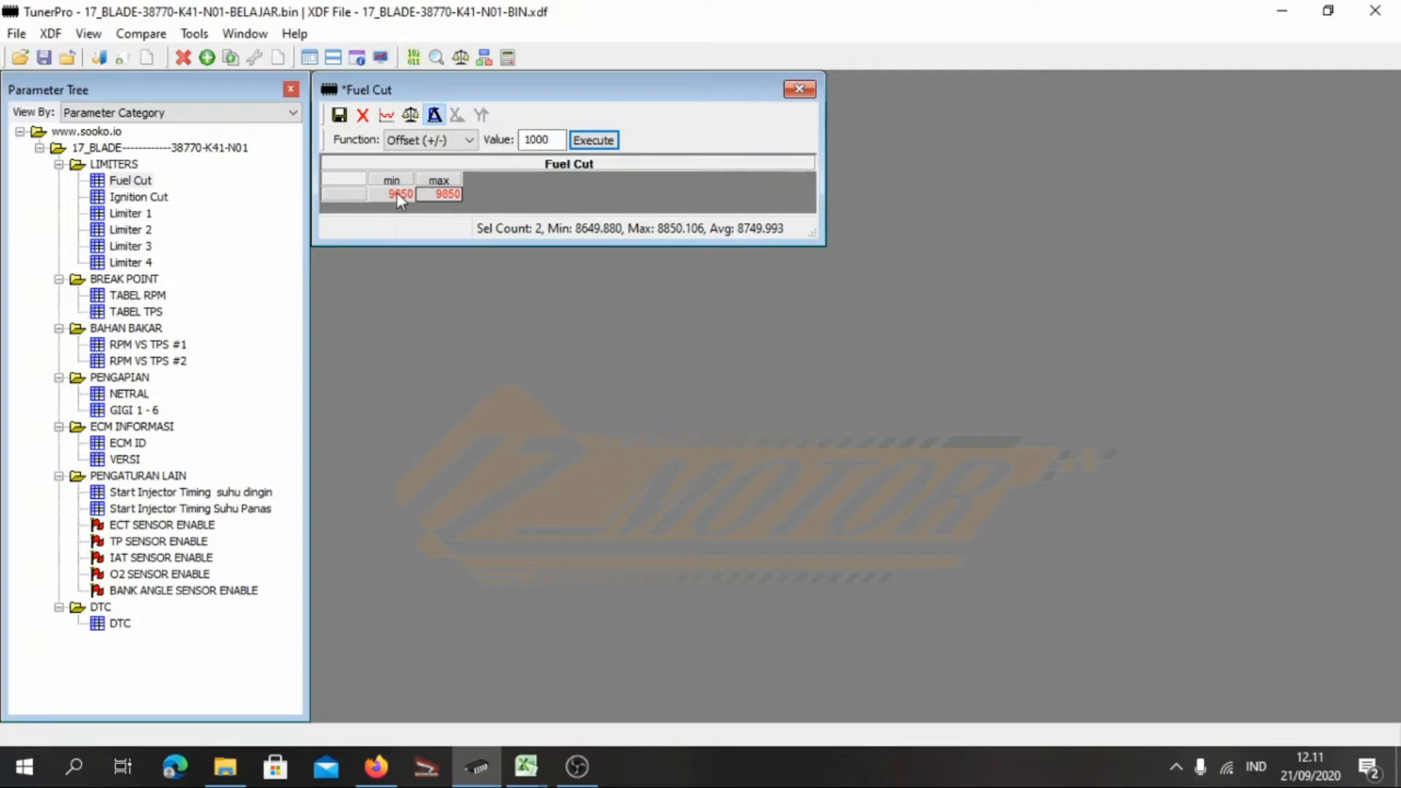
{"action": "left_click", "coordinate": [340, 117]}
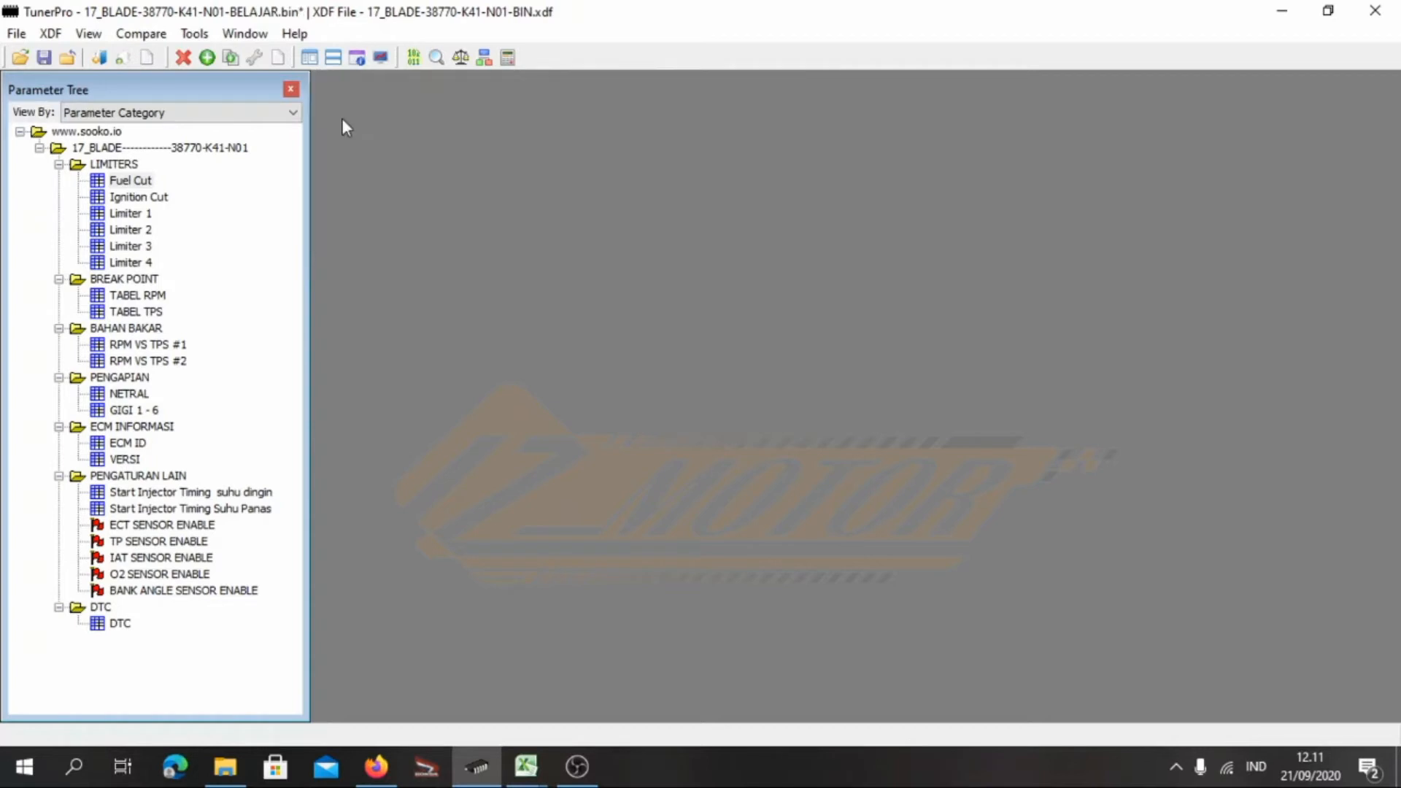
Open the Ignition Cut table, offset its min and max values by 1000 and save it
{"action": "double_click", "coordinate": [158, 201]}
{"action": "left_click_drag", "start_coordinate": [401, 194], "coordinate": [687, 226]}
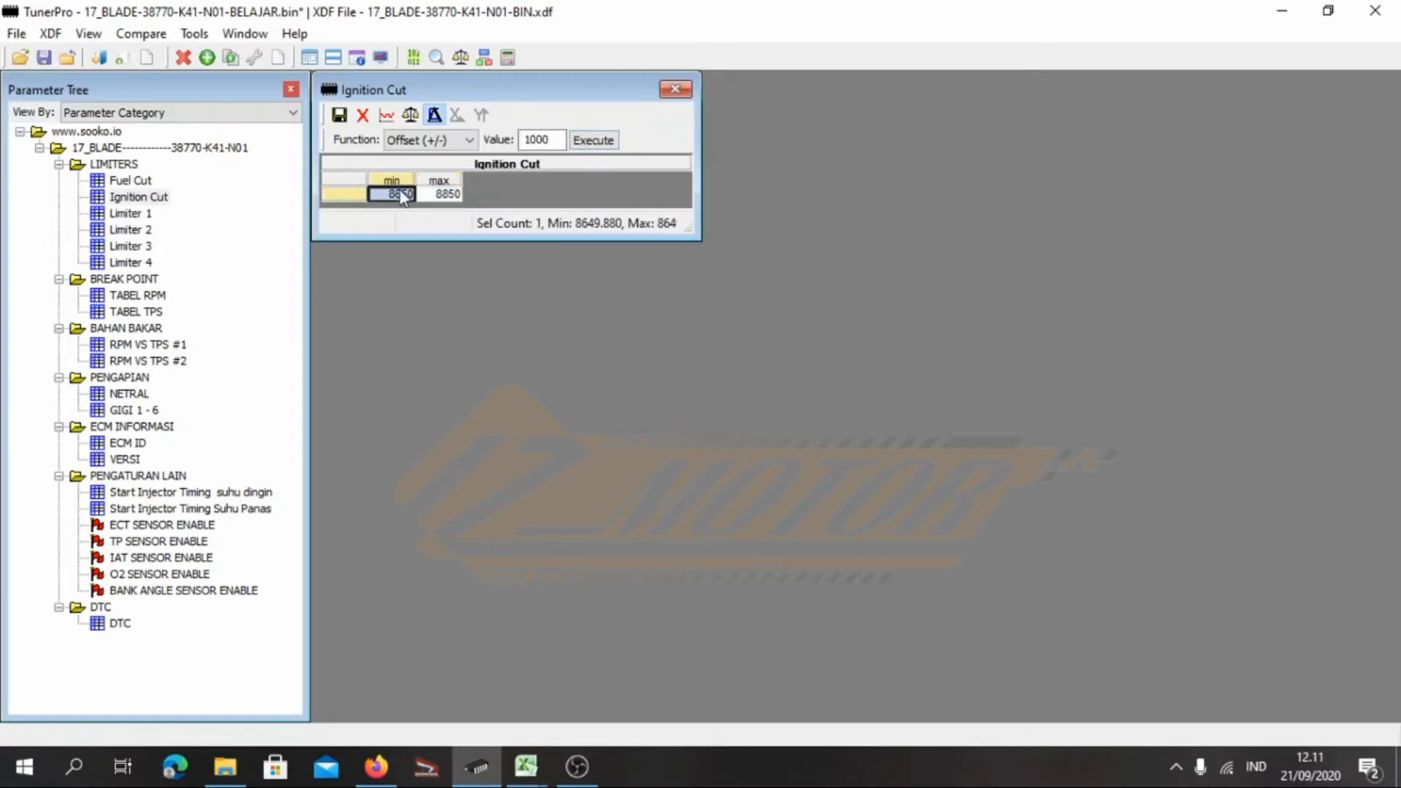
{"action": "left_click", "coordinate": [579, 143]}
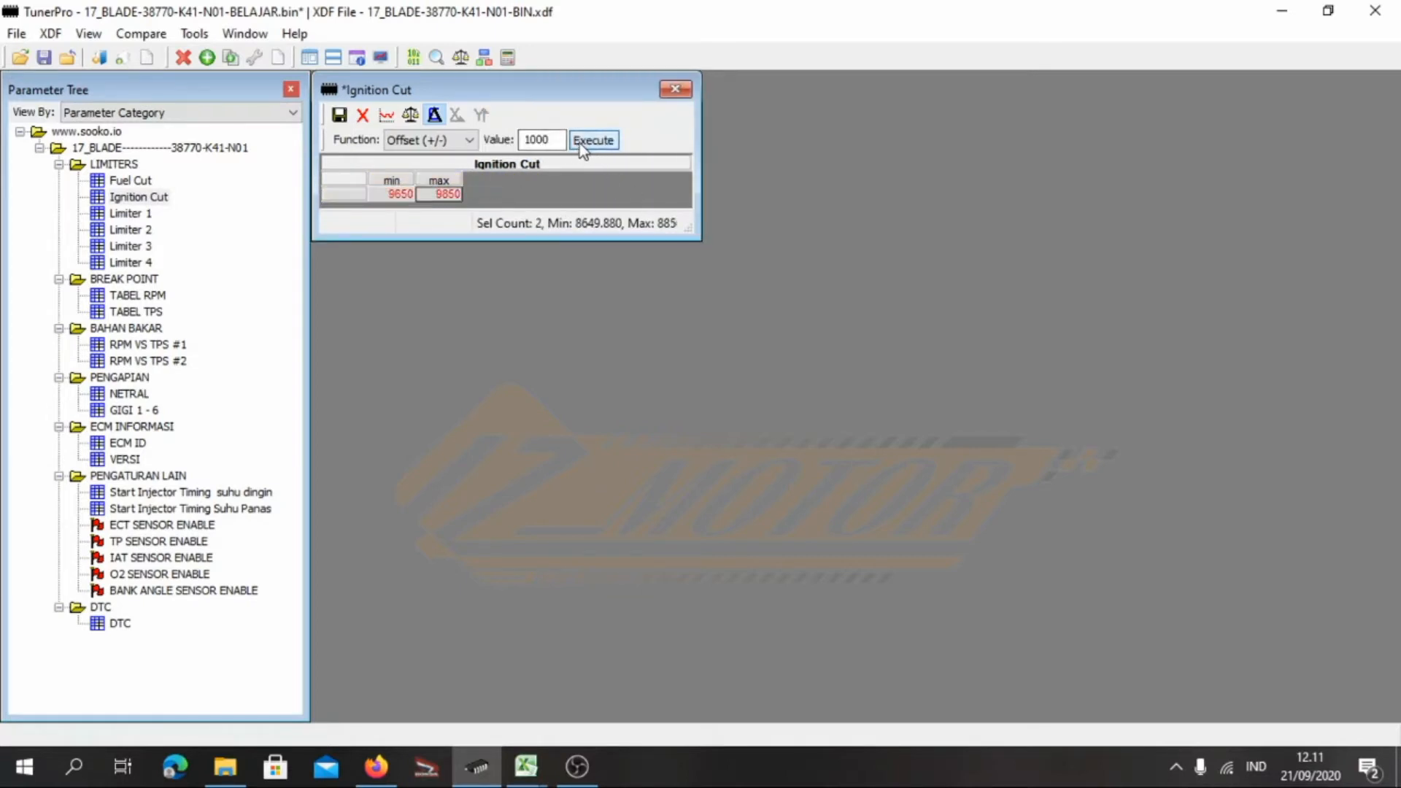
{"action": "left_click", "coordinate": [339, 115]}
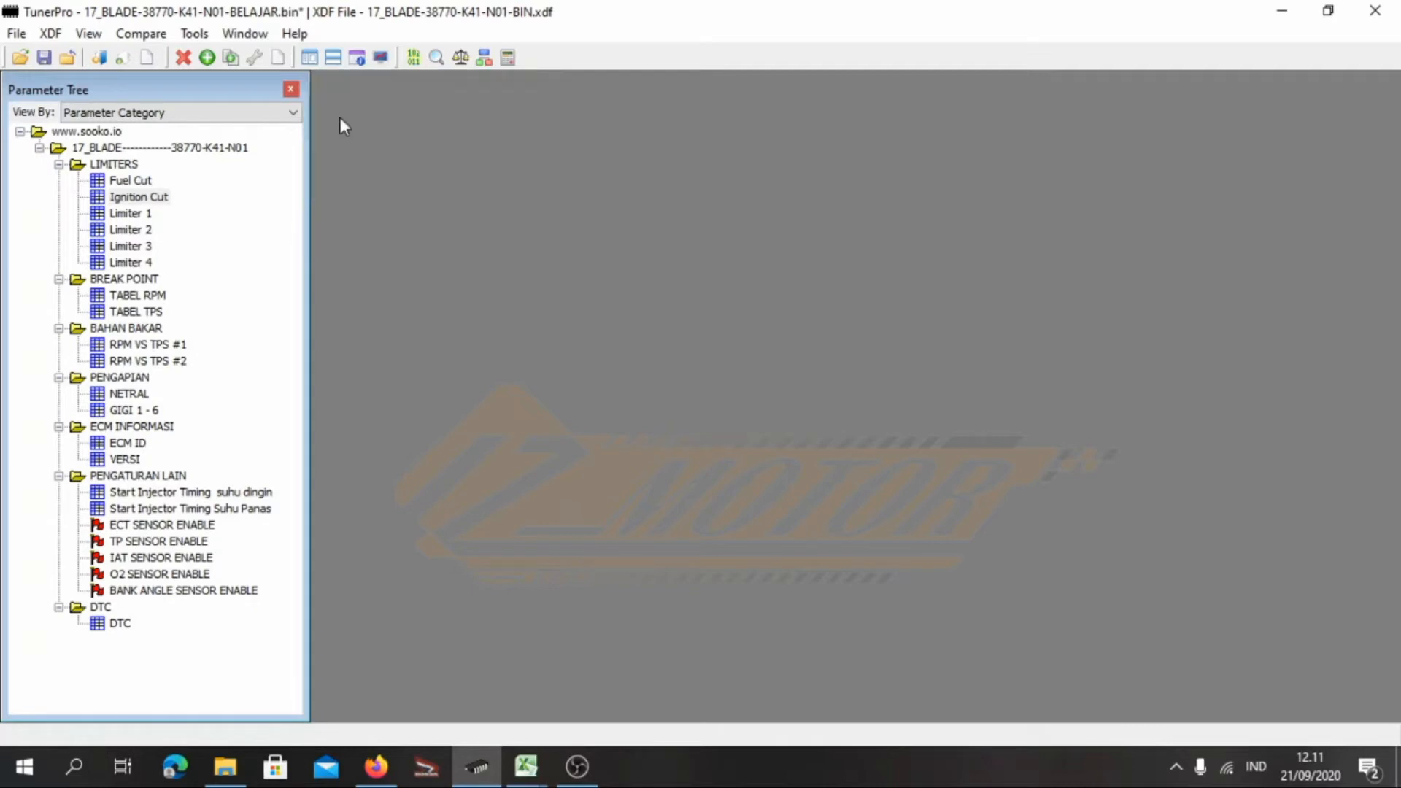
Open the Limiter 1 table and try to offset its min and max values by 1000
{"action": "left_click", "coordinate": [139, 213]}
{"action": "double_click", "coordinate": [138, 214]}
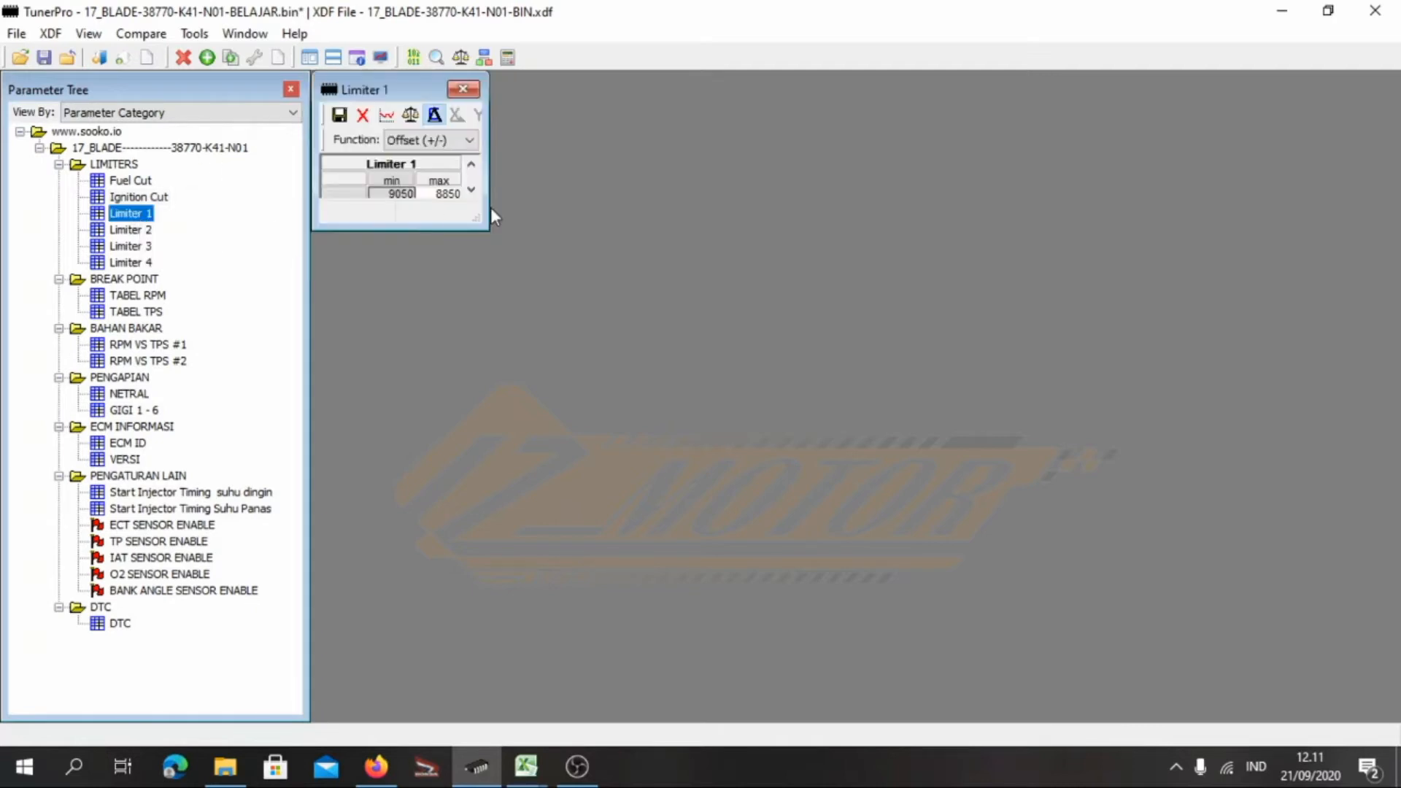
{"action": "left_click_drag", "start_coordinate": [487, 217], "coordinate": [672, 239]}
{"action": "left_click_drag", "start_coordinate": [402, 191], "coordinate": [456, 195]}
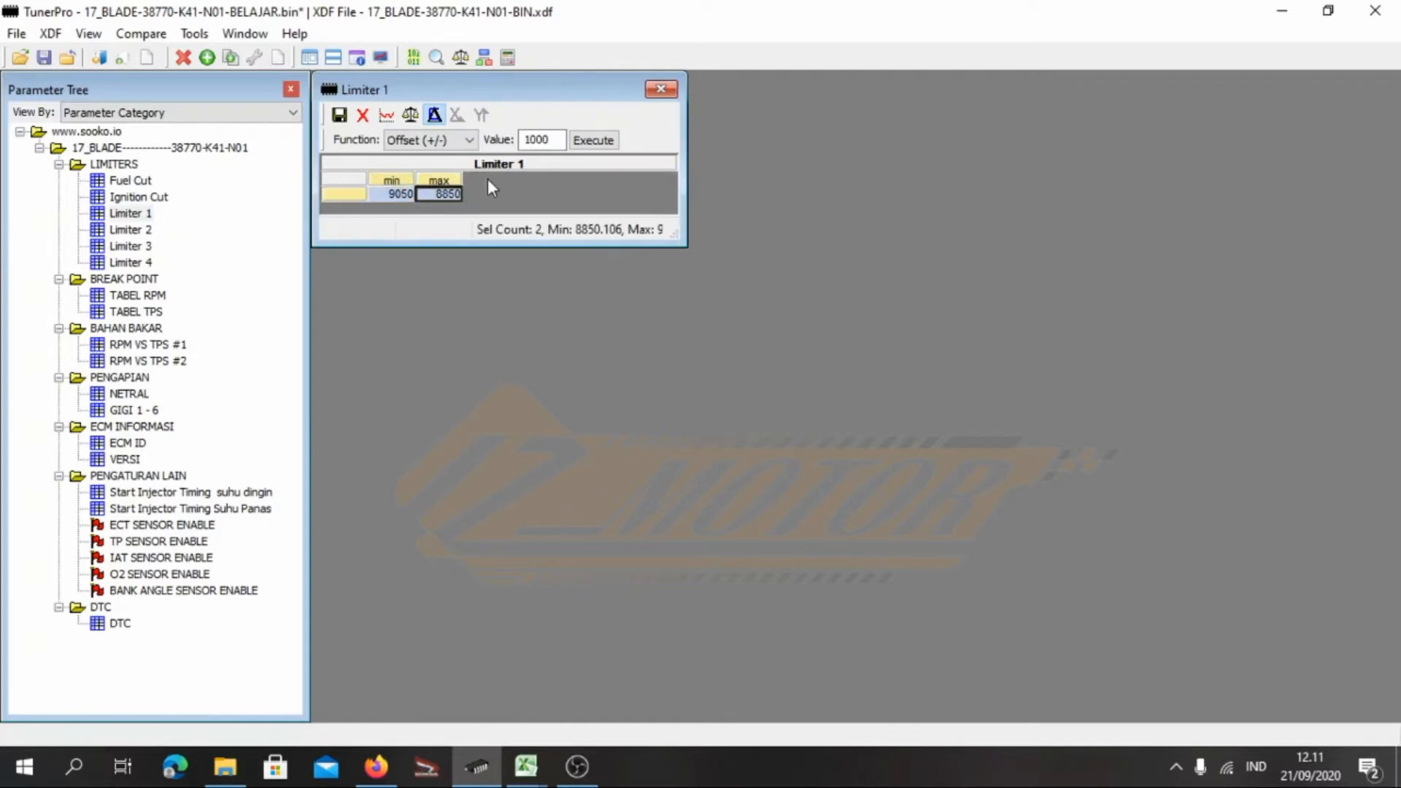
{"action": "left_click", "coordinate": [545, 141]}
{"action": "left_click", "coordinate": [339, 115]}
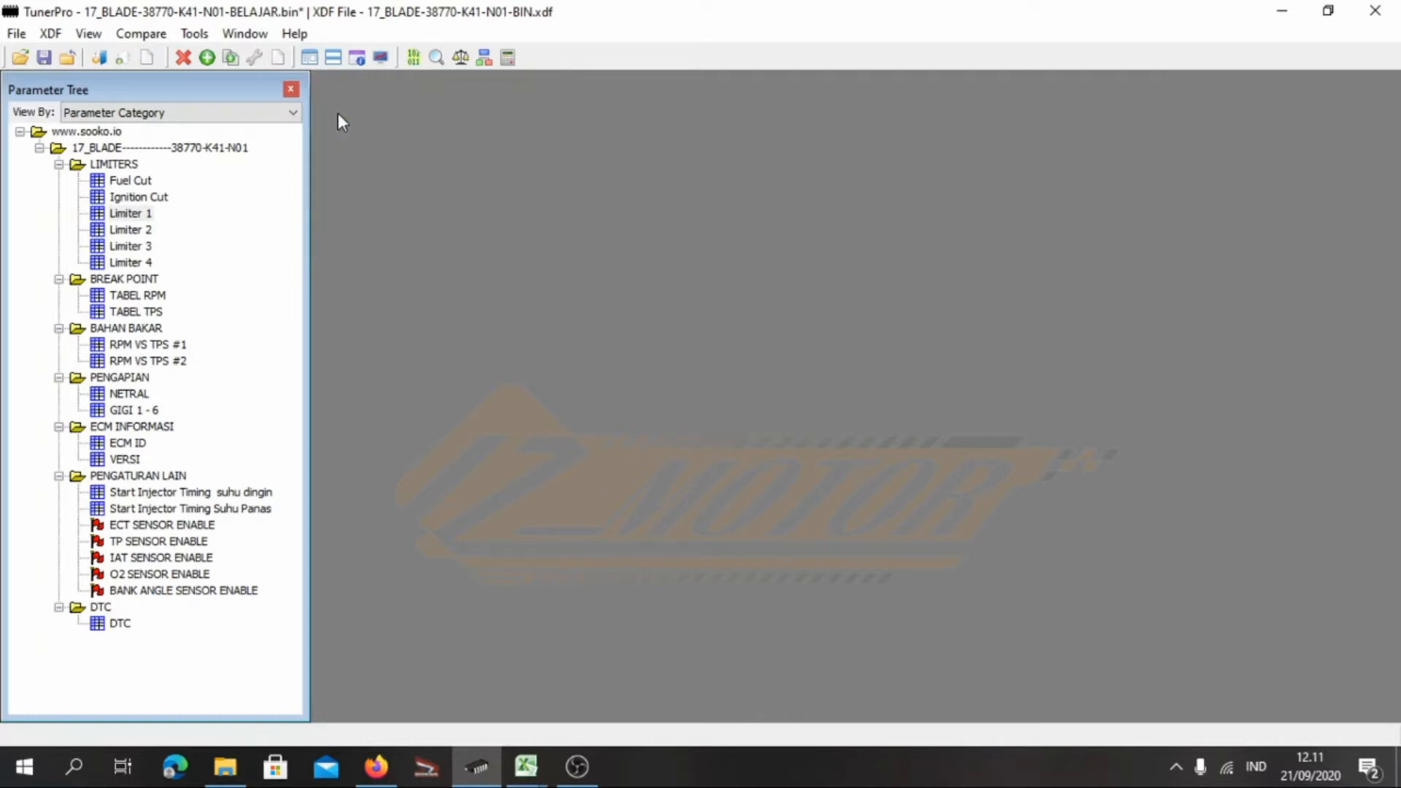
Reopen the Limiter 1 table, apply the 1000 offset to both min and max, and save it
{"action": "double_click", "coordinate": [130, 214]}
{"action": "left_click_drag", "start_coordinate": [487, 210], "coordinate": [643, 264]}
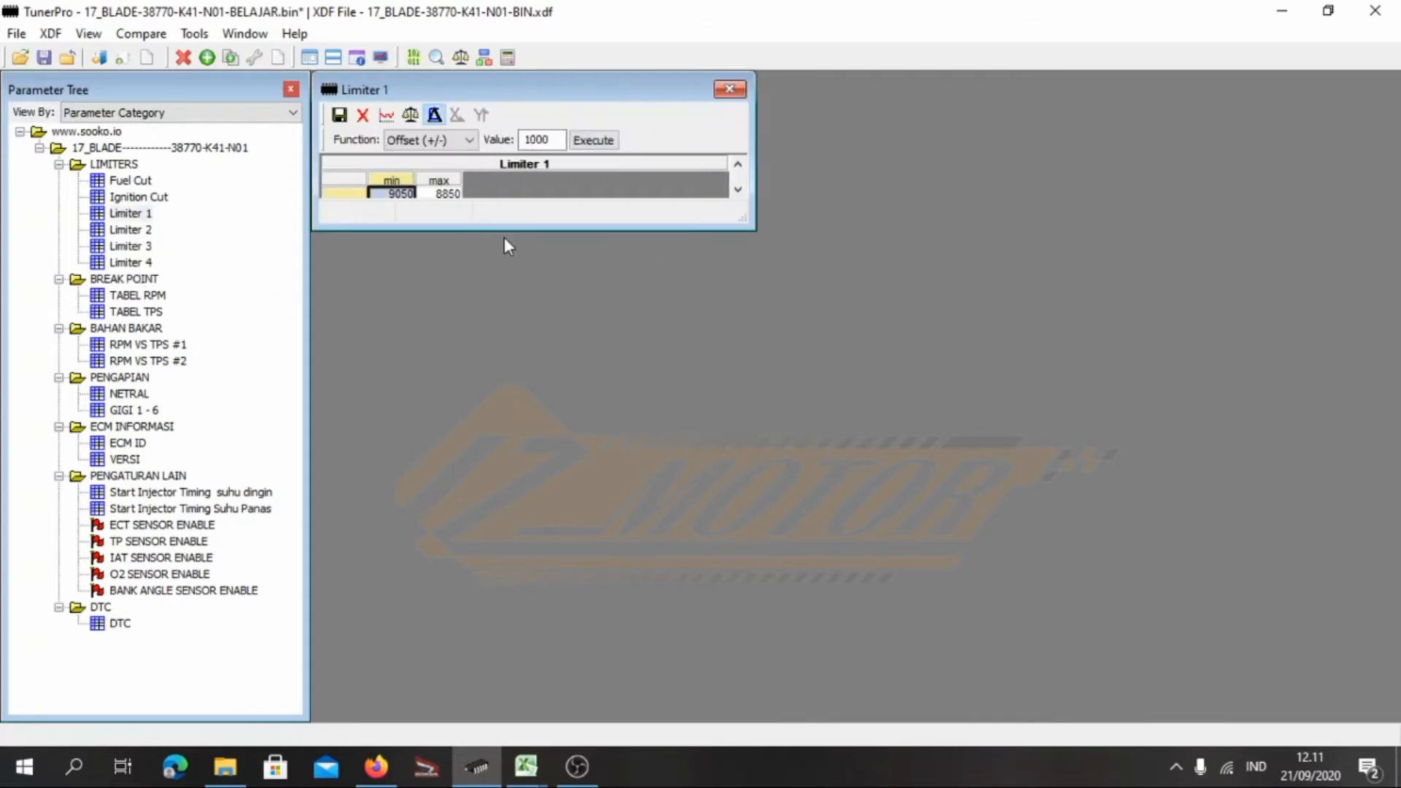
{"action": "left_click_drag", "start_coordinate": [504, 230], "coordinate": [501, 257]}
{"action": "left_click_drag", "start_coordinate": [400, 189], "coordinate": [462, 191]}
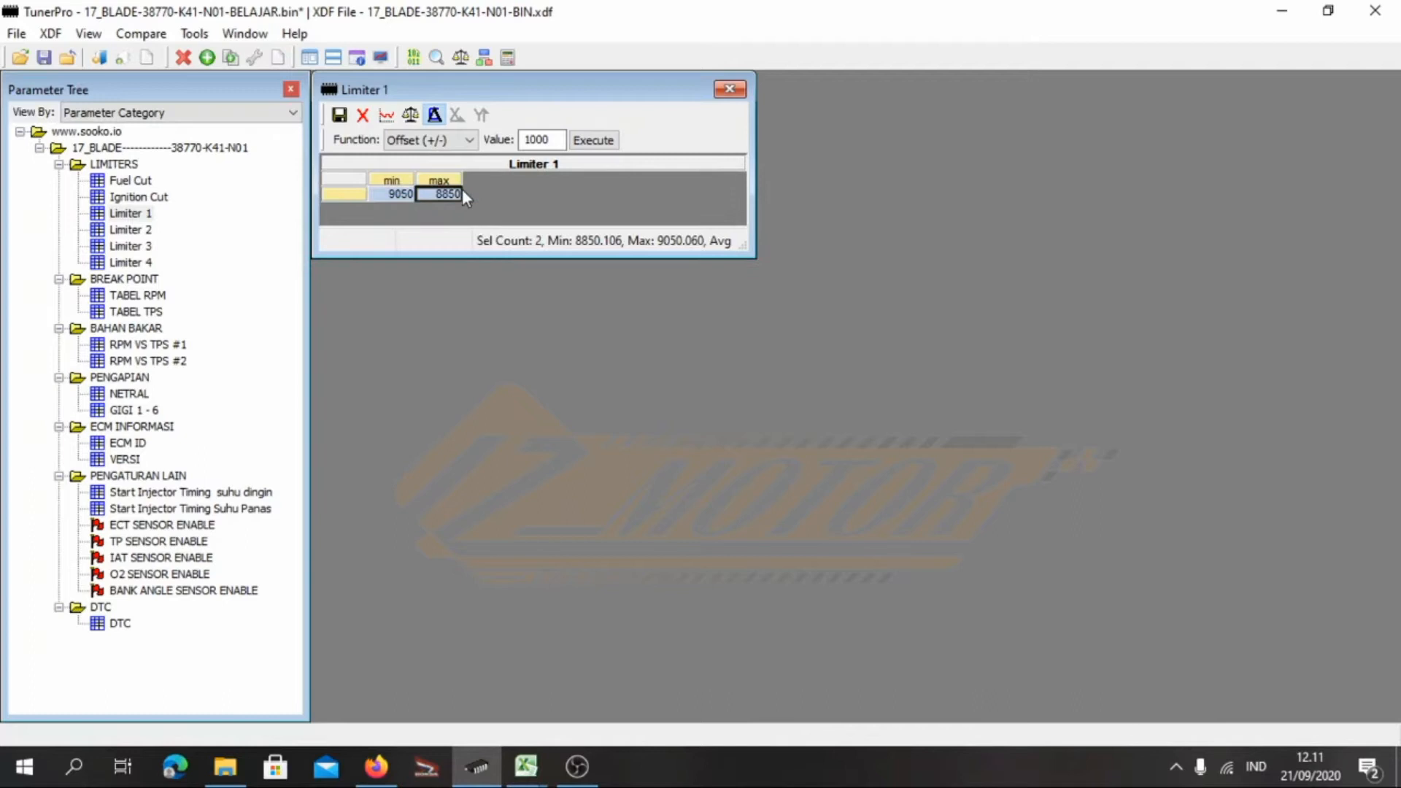
{"action": "left_click", "coordinate": [577, 141]}
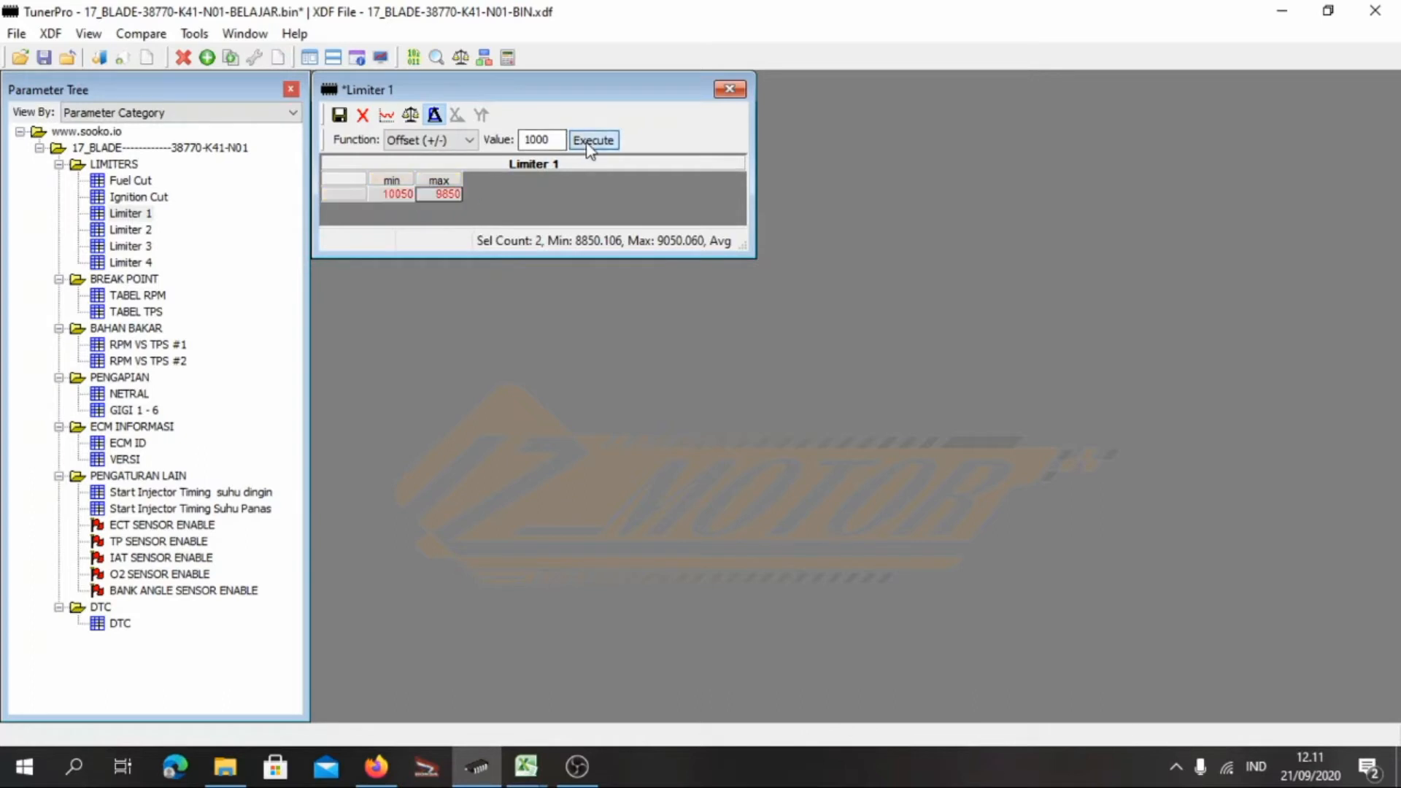
{"action": "left_click", "coordinate": [340, 115]}
Open the Limiter 2 table, offset its min and max values by 1250 and save it
{"action": "double_click", "coordinate": [130, 230]}
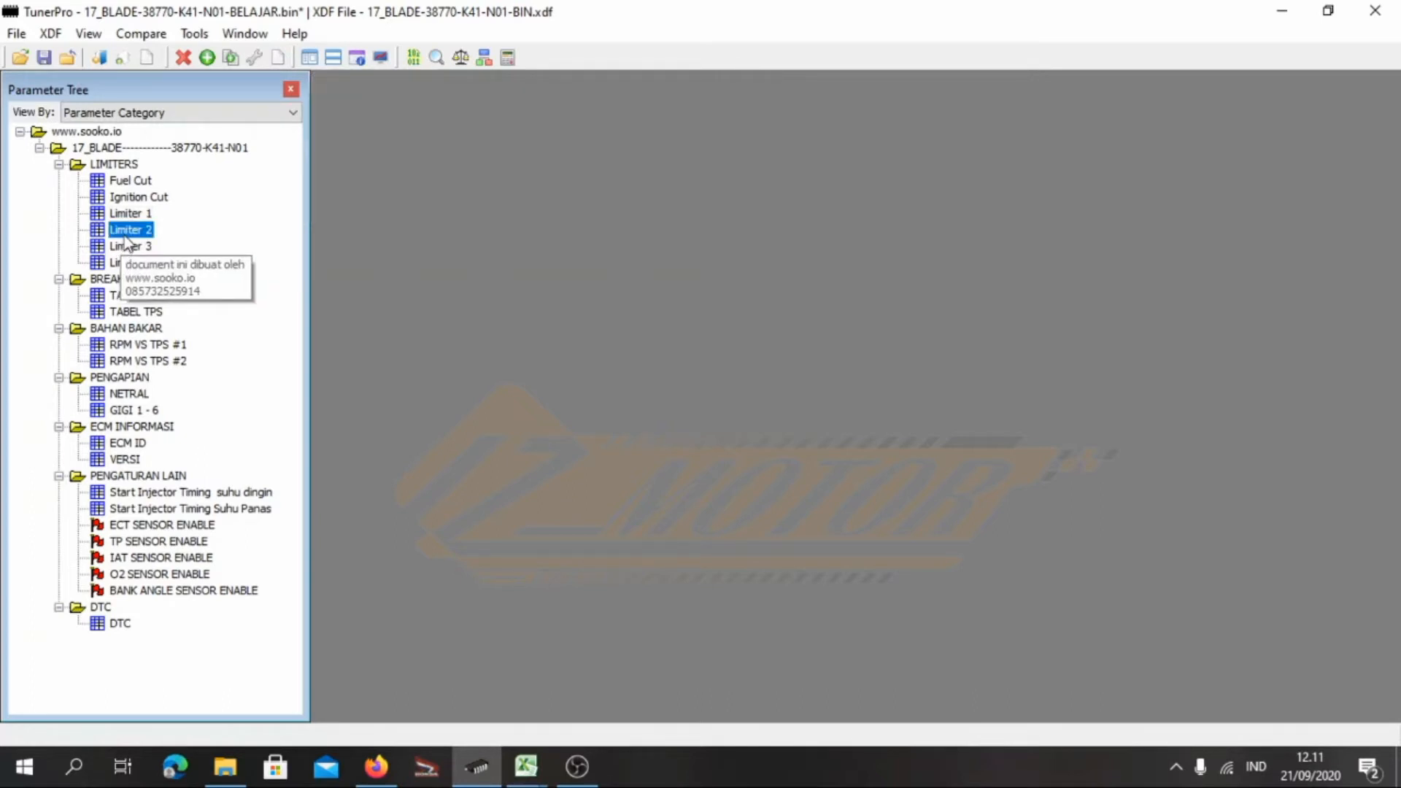
{"action": "left_click_drag", "start_coordinate": [482, 216], "coordinate": [748, 262]}
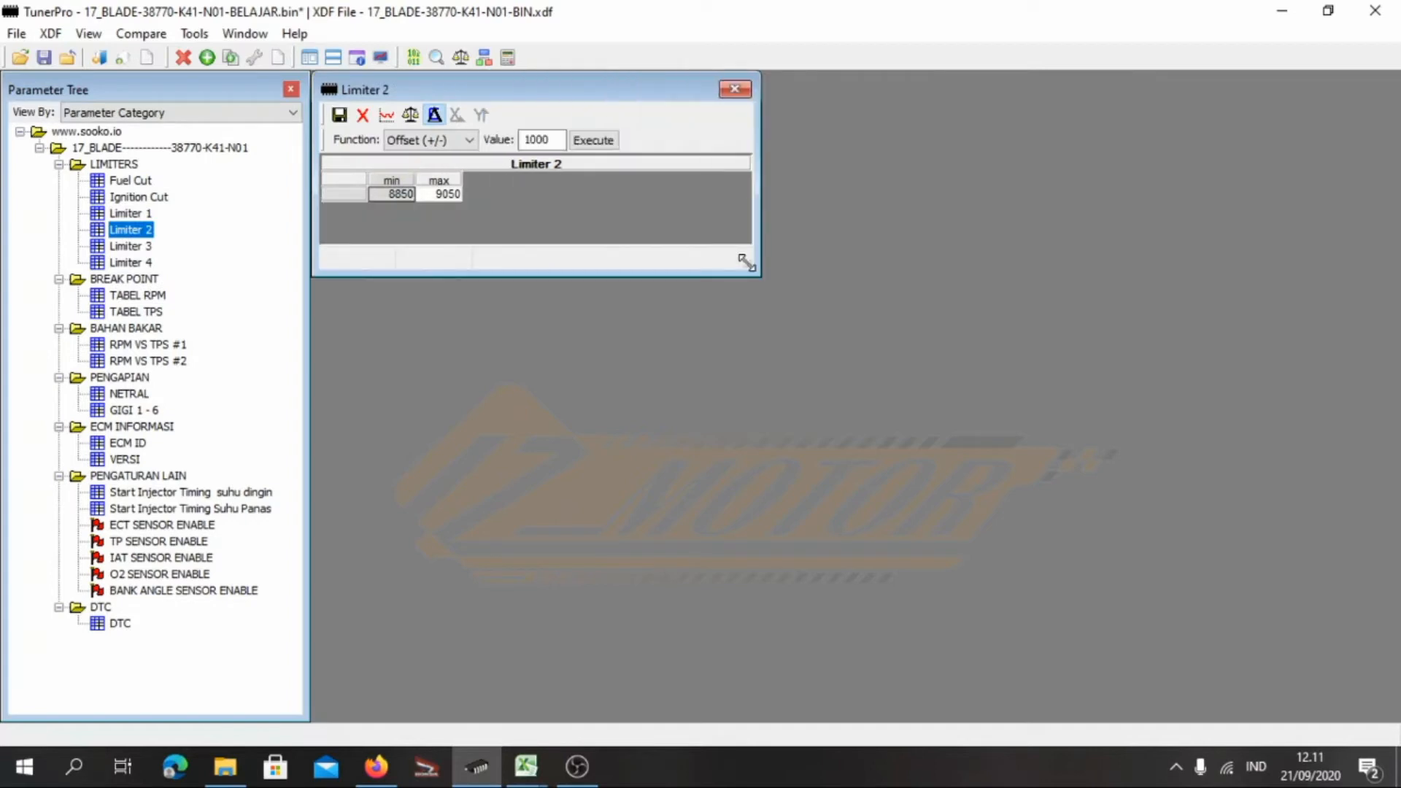
{"action": "left_click_drag", "start_coordinate": [557, 140], "coordinate": [495, 143]}
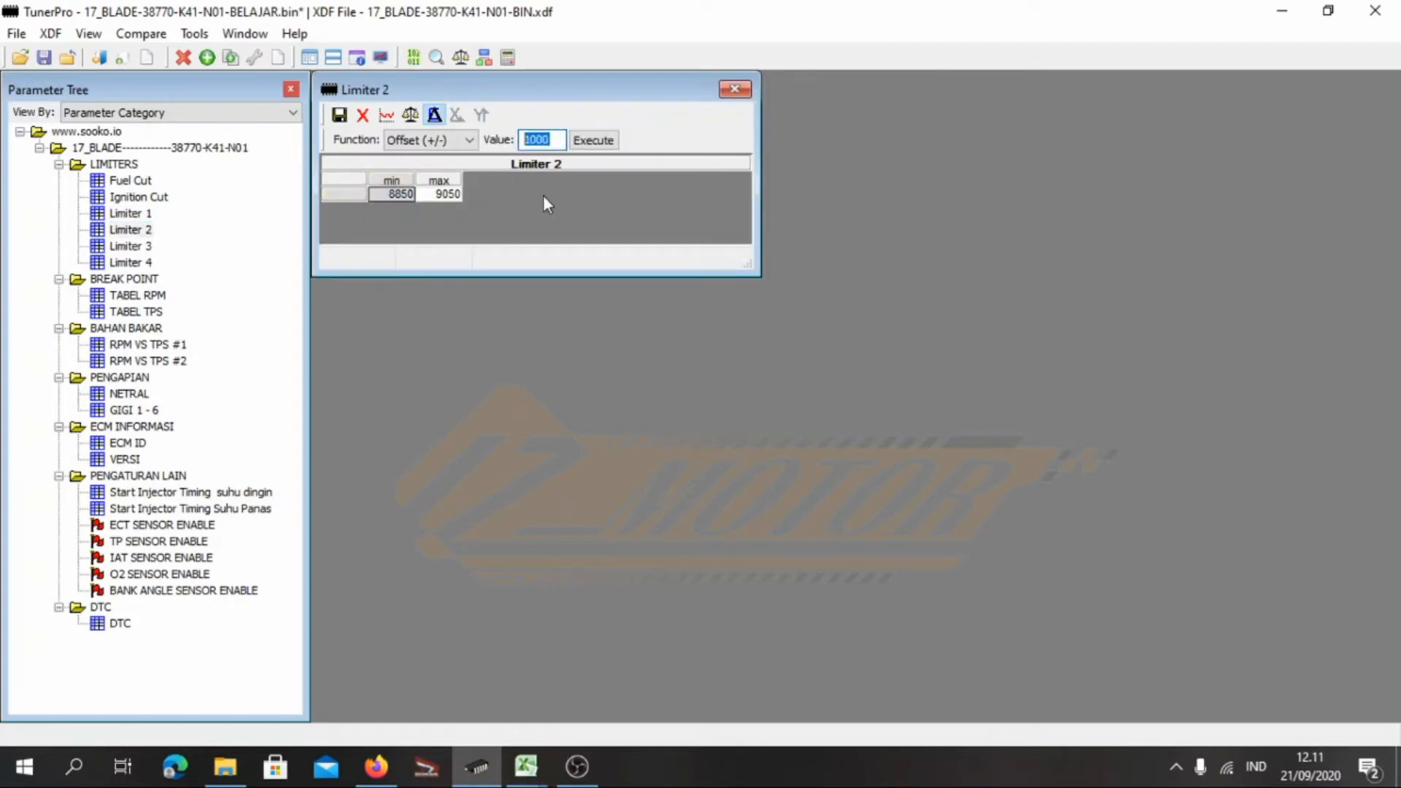
{"action": "type", "text": "125"}
{"action": "left_click_drag", "start_coordinate": [393, 191], "coordinate": [438, 193]}
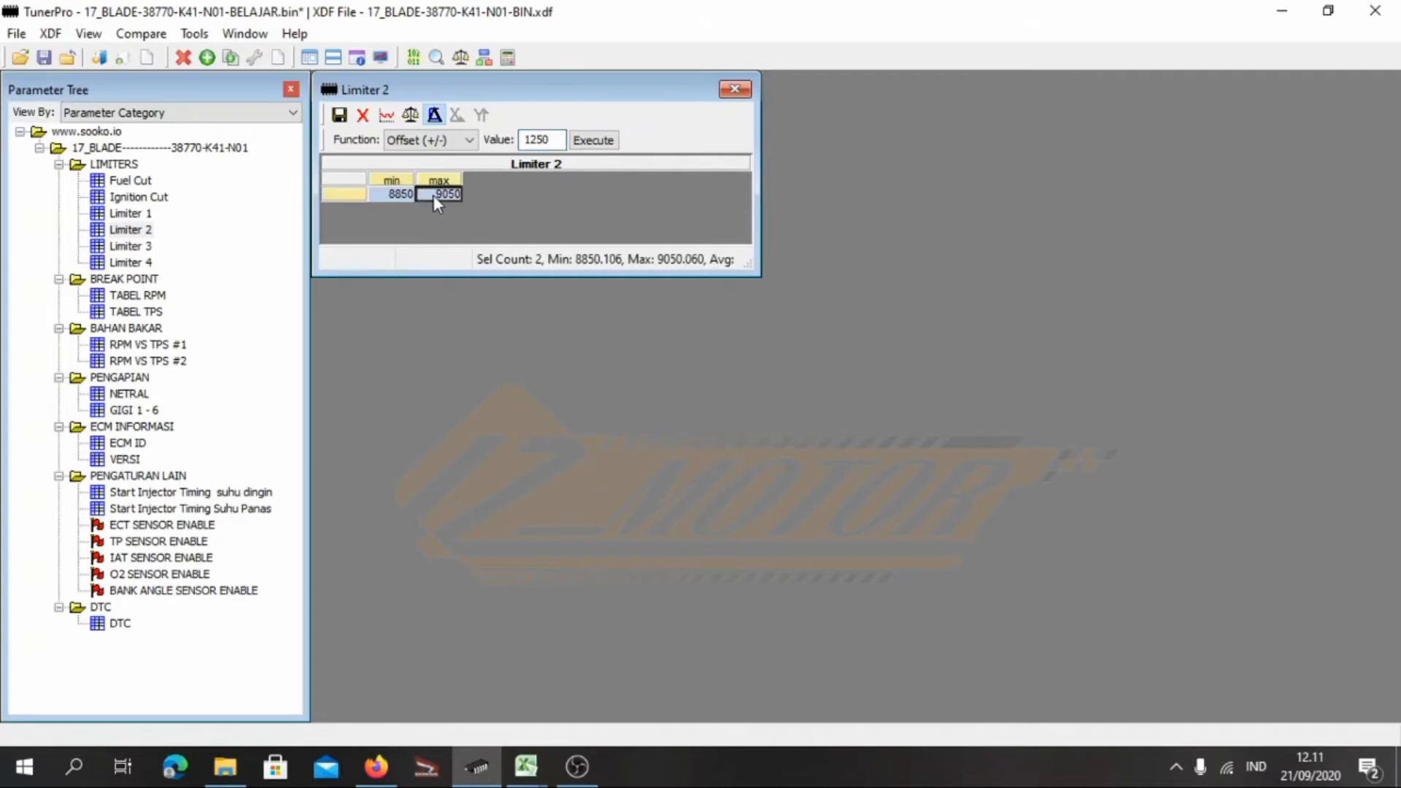
{"action": "left_click", "coordinate": [591, 141]}
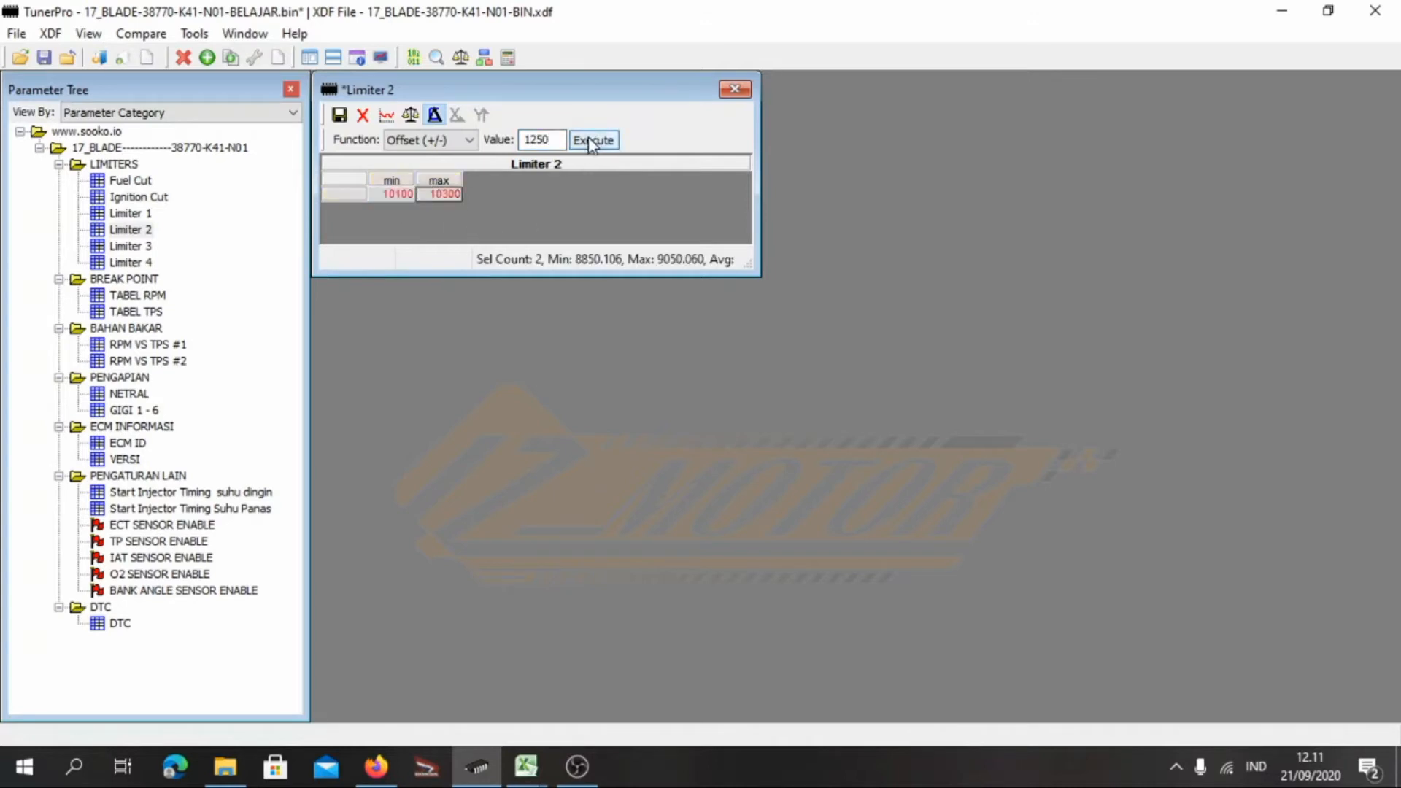
{"action": "left_click", "coordinate": [339, 117]}
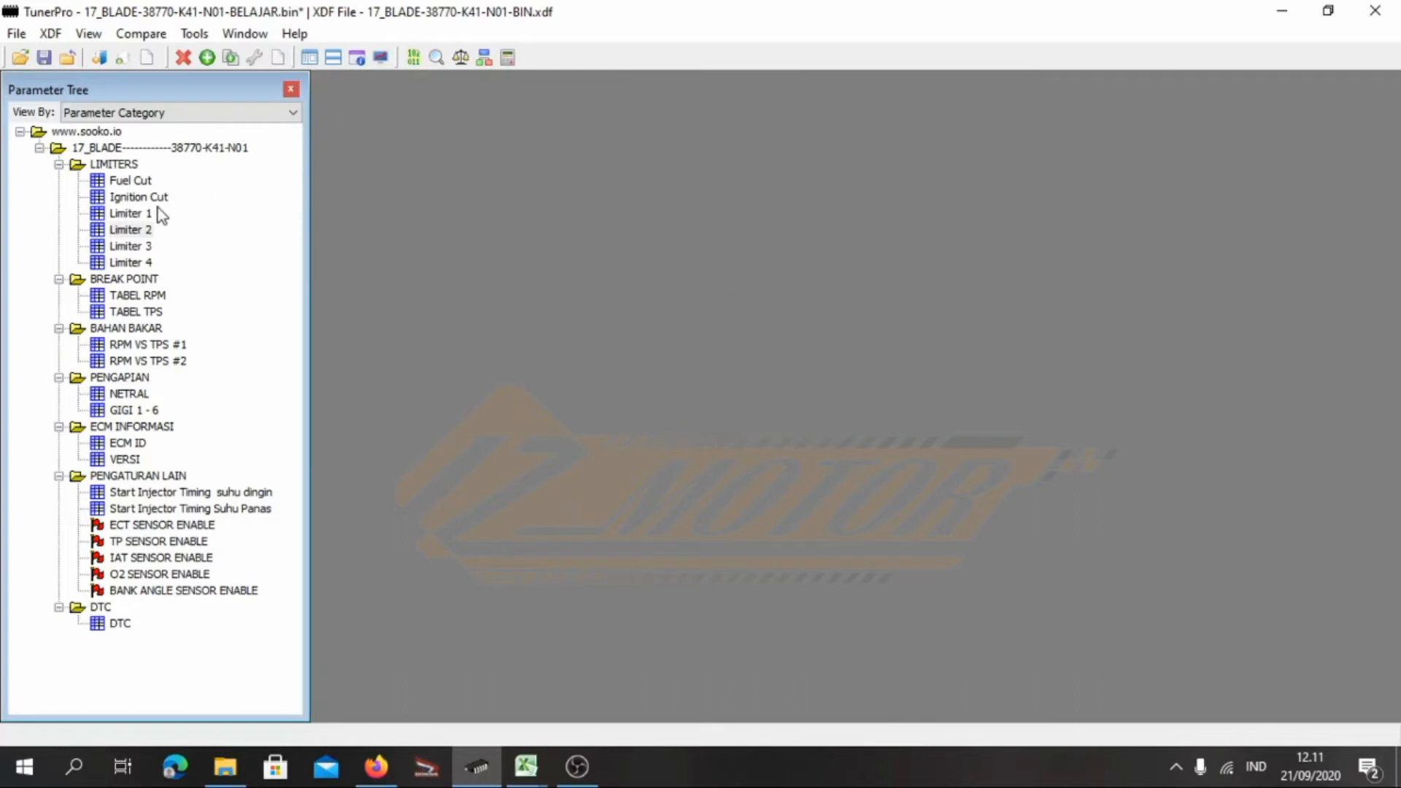
Reopen the Limiter 2 table, offset its min and max values by -250 and save it
{"action": "double_click", "coordinate": [132, 229]}
{"action": "left_click_drag", "start_coordinate": [475, 219], "coordinate": [737, 262]}
{"action": "left_click", "coordinate": [554, 139]}
{"action": "double_click", "coordinate": [554, 139]}
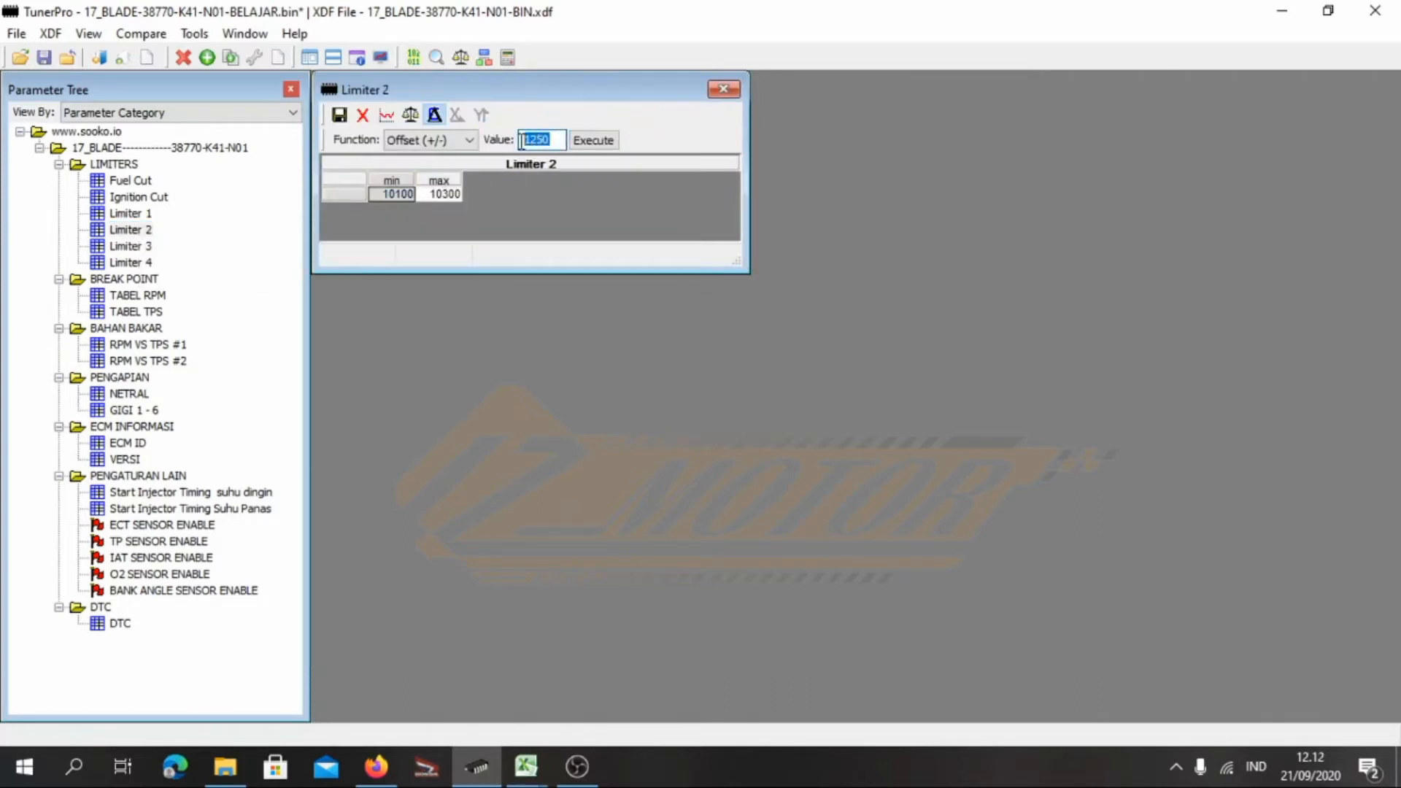
{"action": "type", "text": "-"}
{"action": "left_click_drag", "start_coordinate": [424, 195], "coordinate": [442, 194]}
{"action": "left_click", "coordinate": [593, 140]}
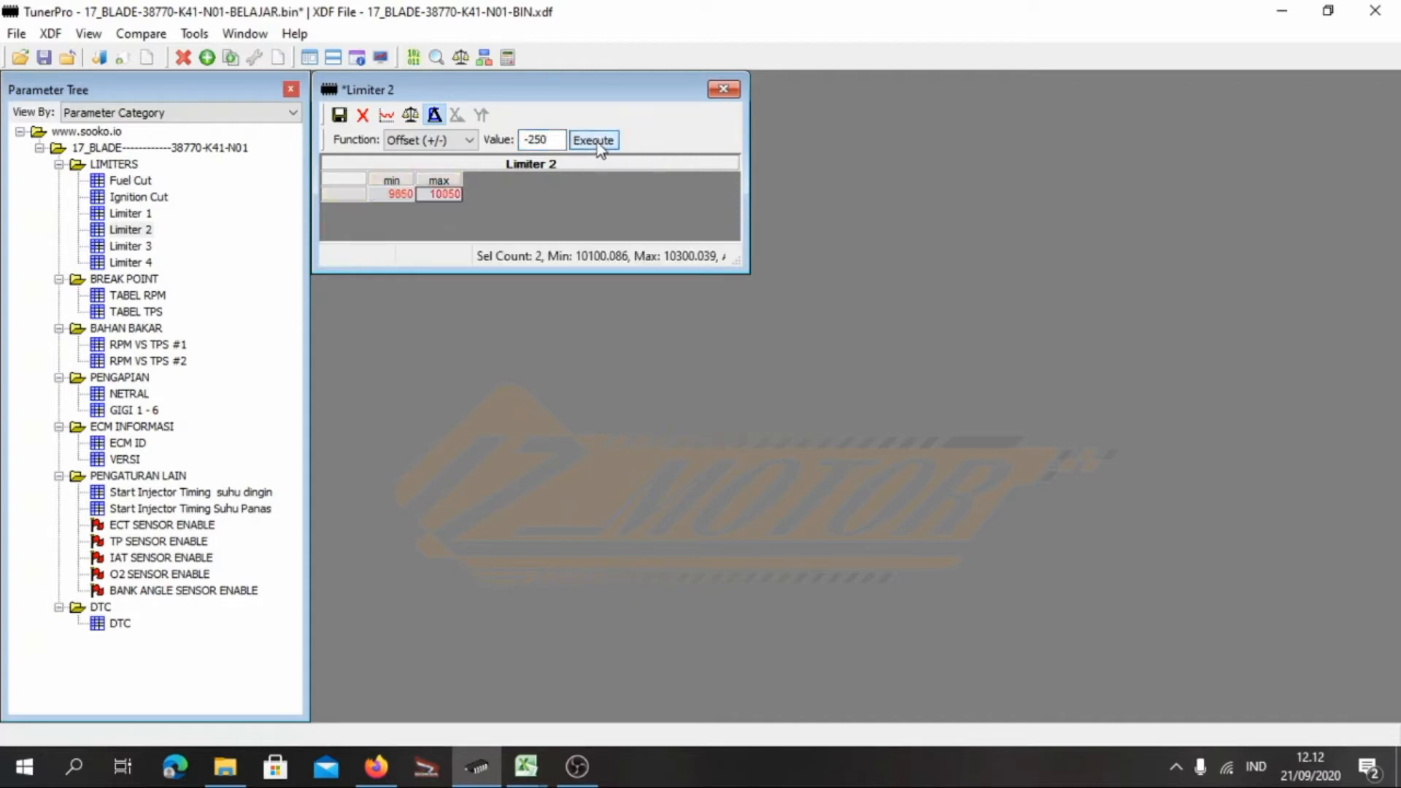
{"action": "left_click", "coordinate": [340, 115]}
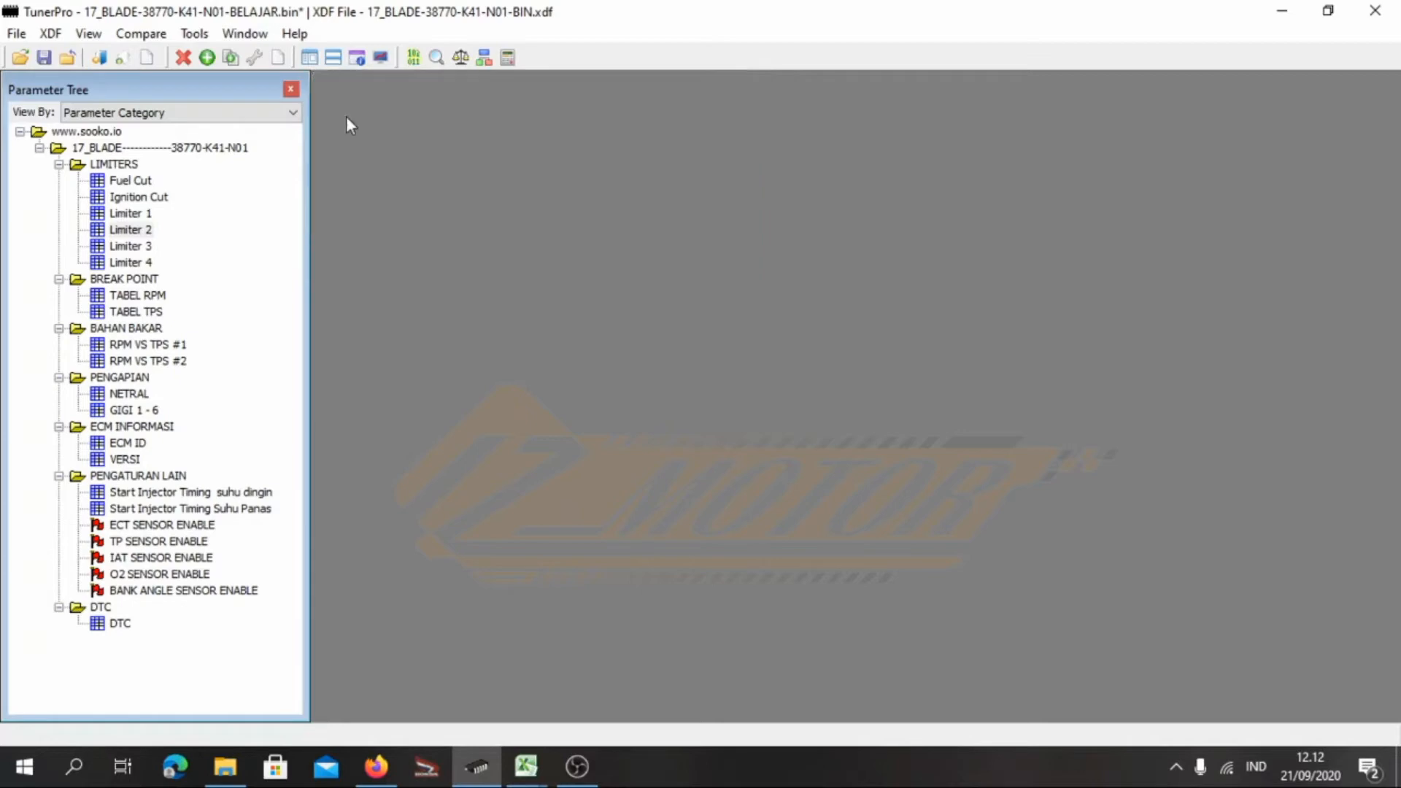
Open the Limiter 3 table, offset its min and max values by 1000 and save it
{"action": "double_click", "coordinate": [130, 246]}
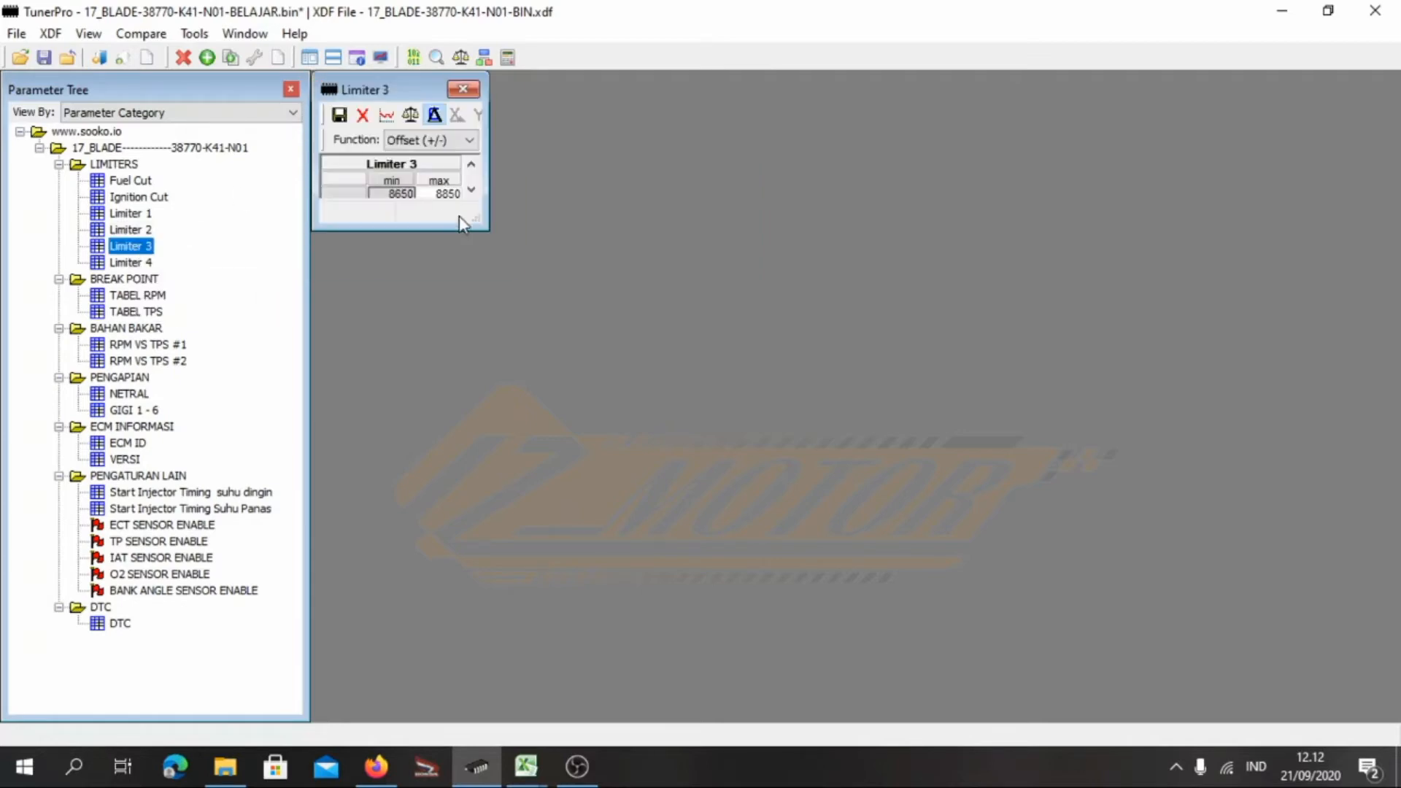
{"action": "left_click_drag", "start_coordinate": [470, 217], "coordinate": [675, 255]}
{"action": "left_click_drag", "start_coordinate": [561, 140], "coordinate": [502, 139]}
{"action": "type", "text": "1000"}
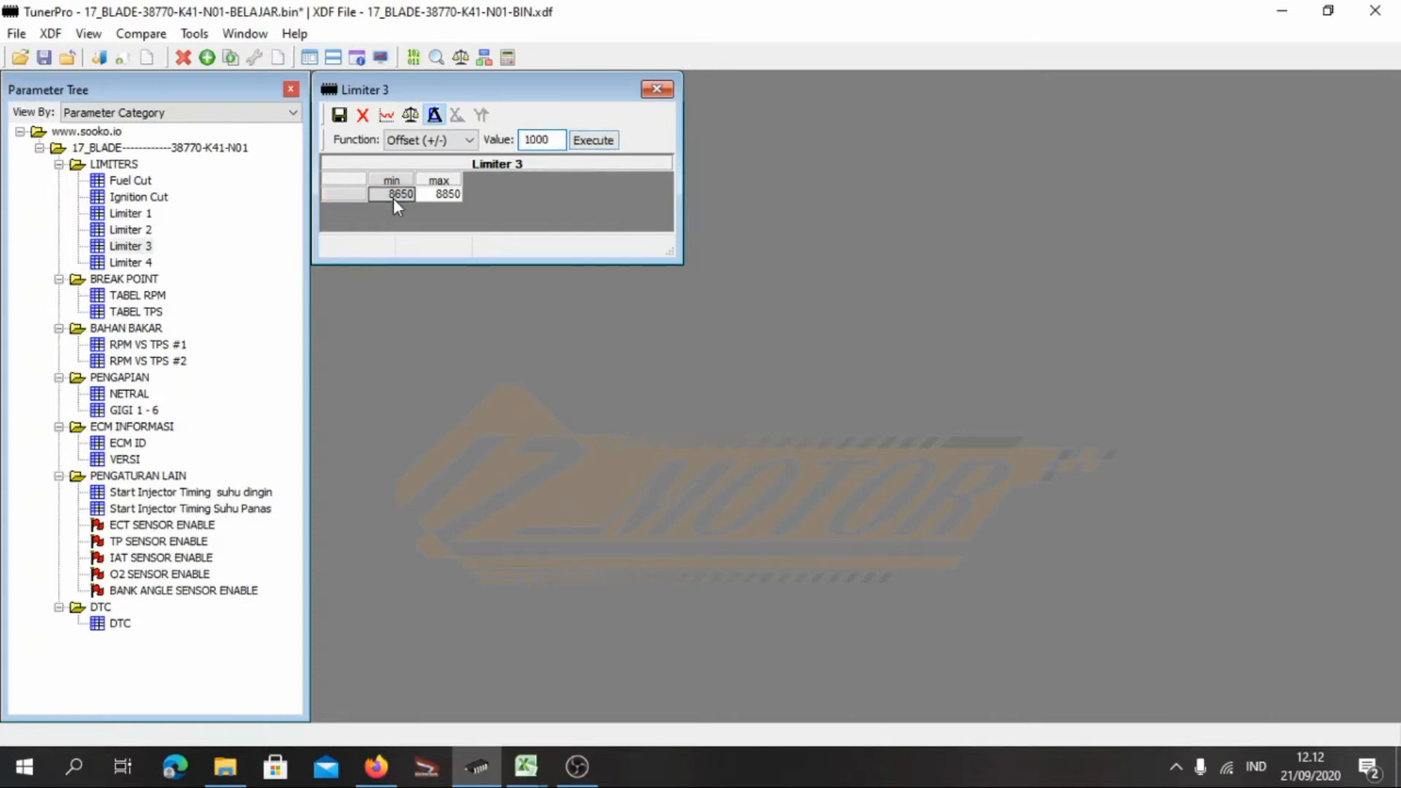
{"action": "left_click_drag", "start_coordinate": [393, 198], "coordinate": [518, 167]}
{"action": "left_click", "coordinate": [584, 142]}
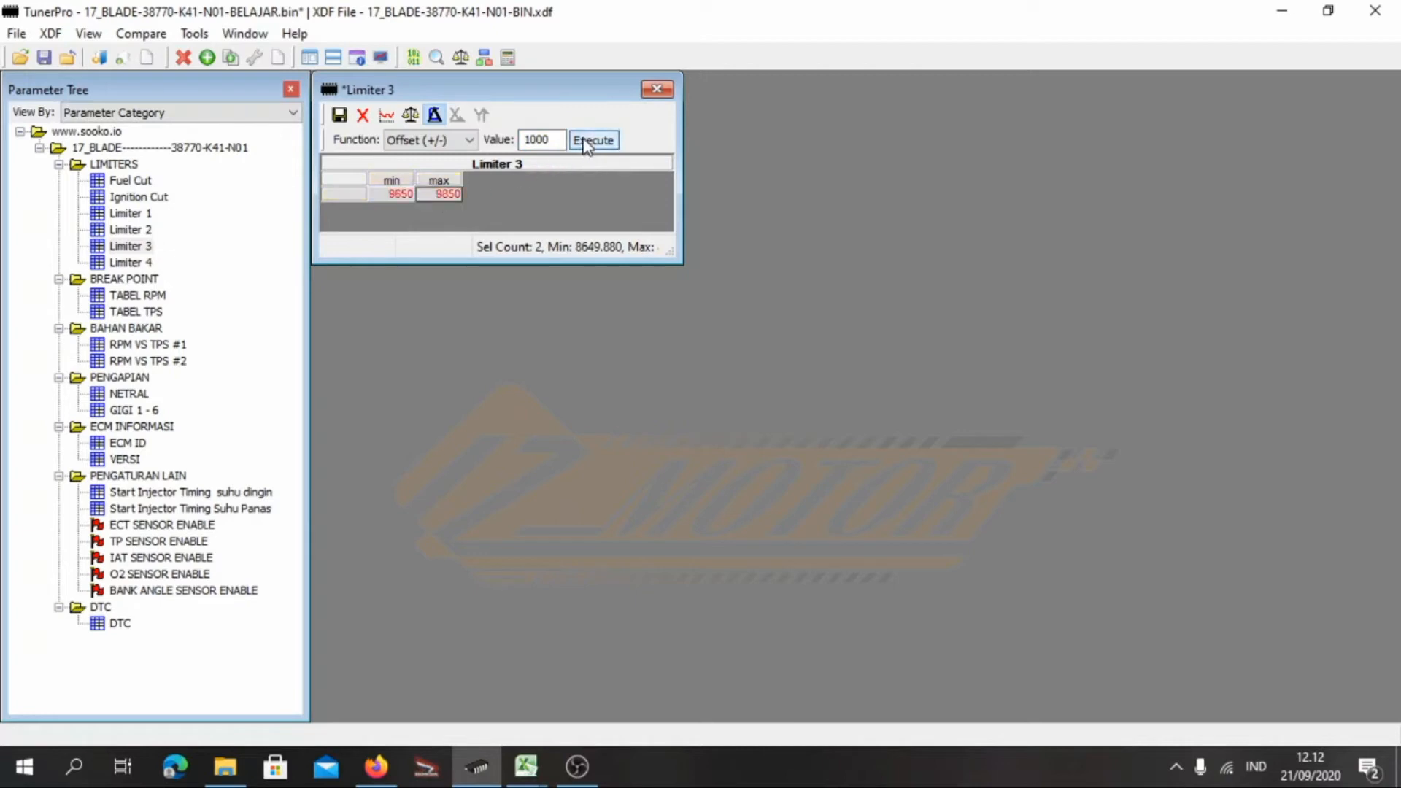
{"action": "left_click", "coordinate": [339, 115]}
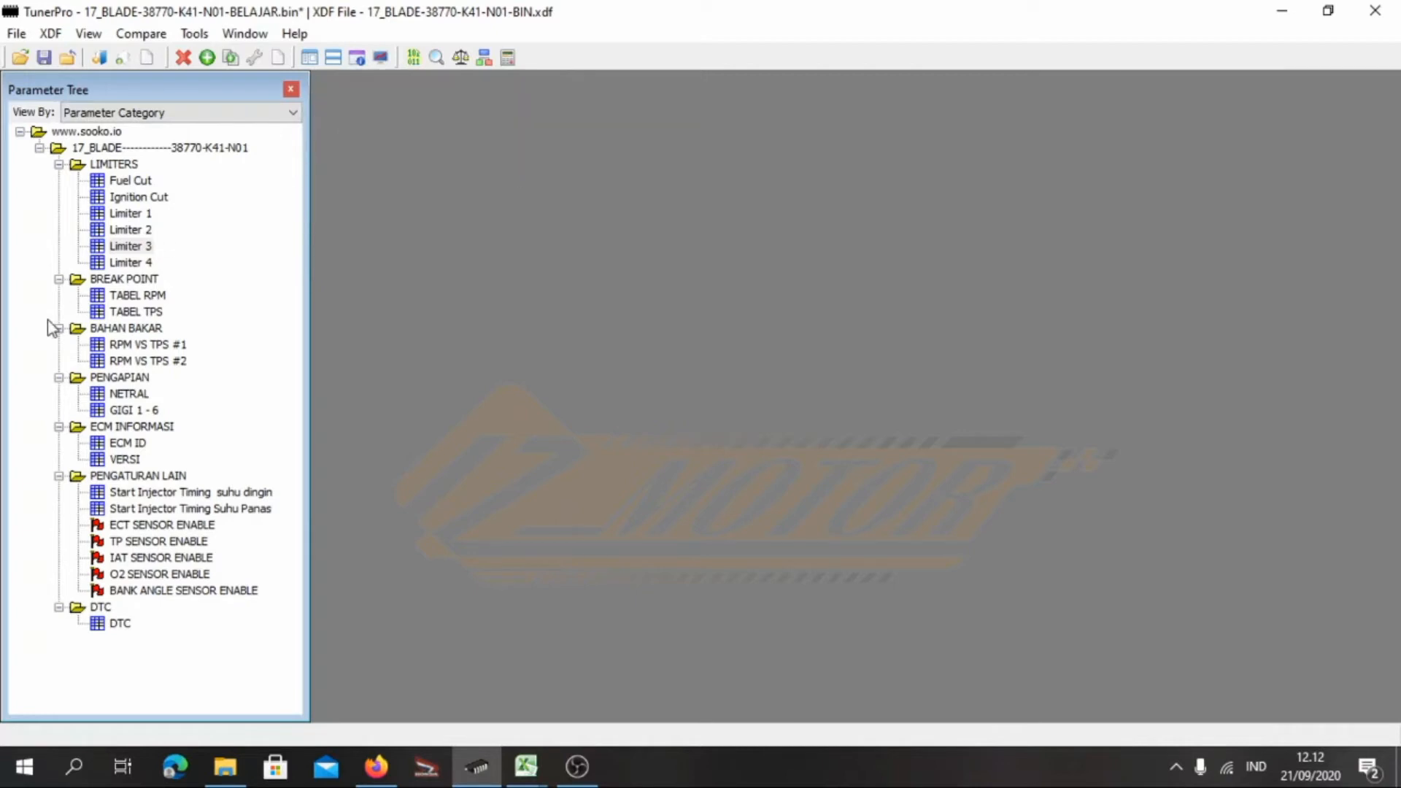
Open the Limiter 4 table, offset all three of its values by 1000 and save it
{"action": "double_click", "coordinate": [130, 262]}
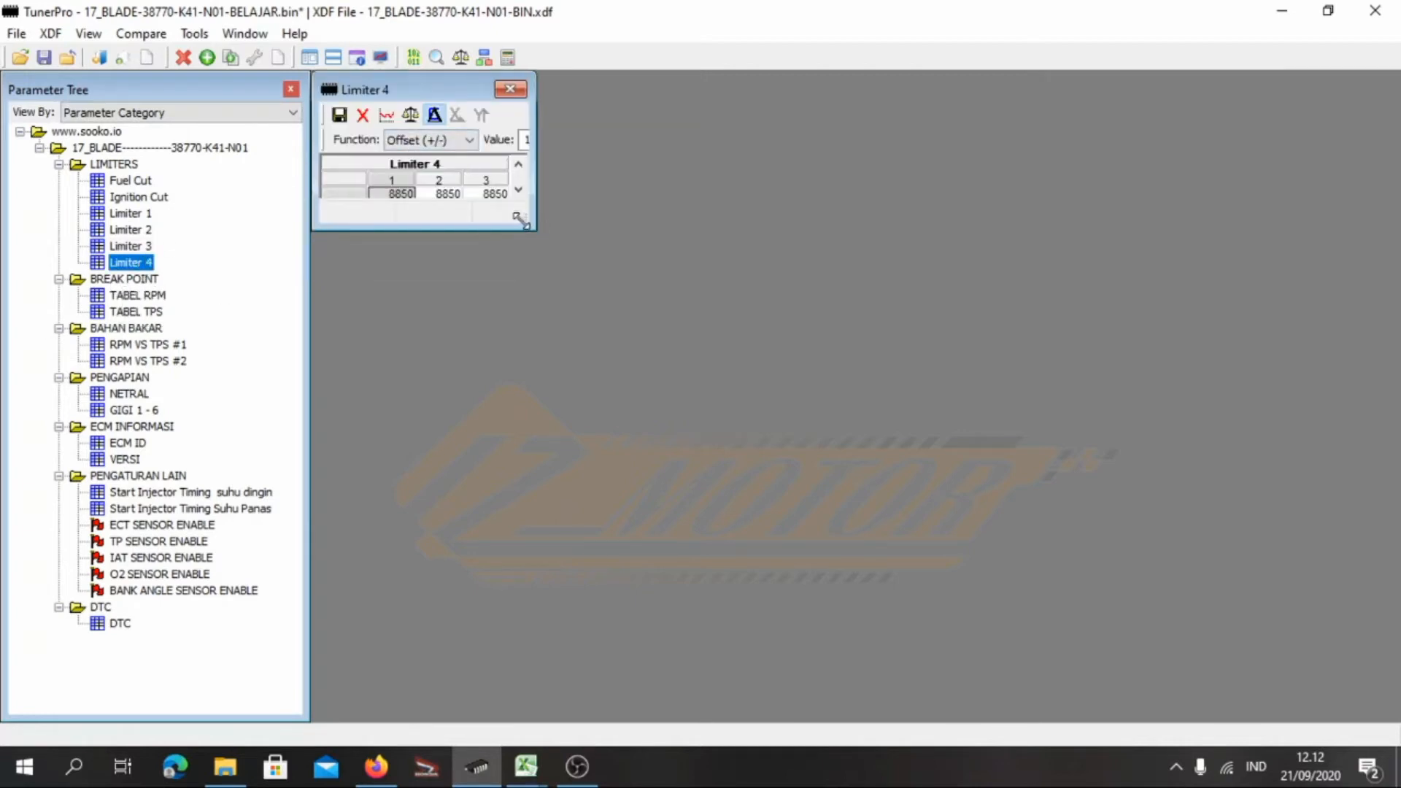
{"action": "left_click_drag", "start_coordinate": [532, 228], "coordinate": [768, 283]}
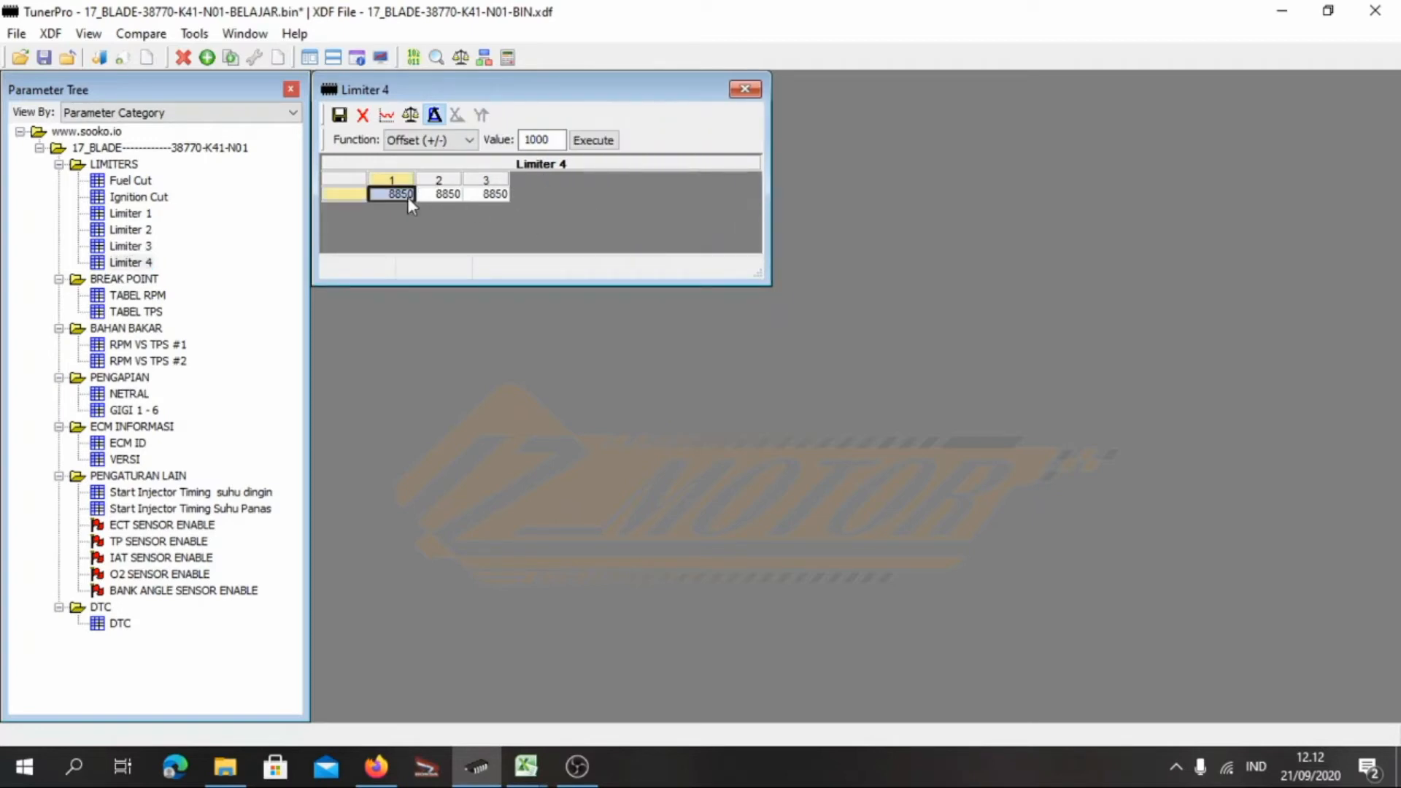
{"action": "left_click", "coordinate": [593, 140]}
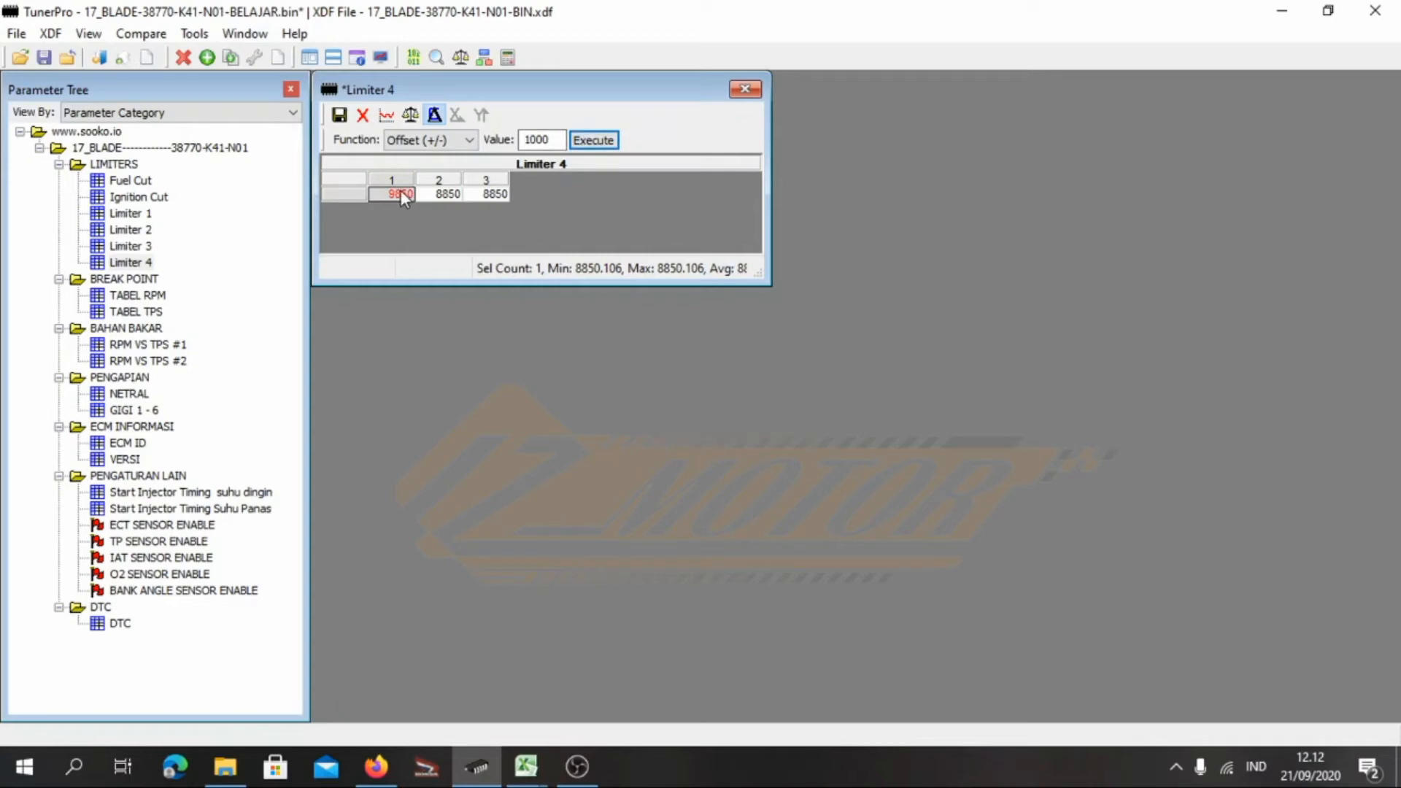
{"action": "left_click_drag", "start_coordinate": [435, 194], "coordinate": [475, 194]}
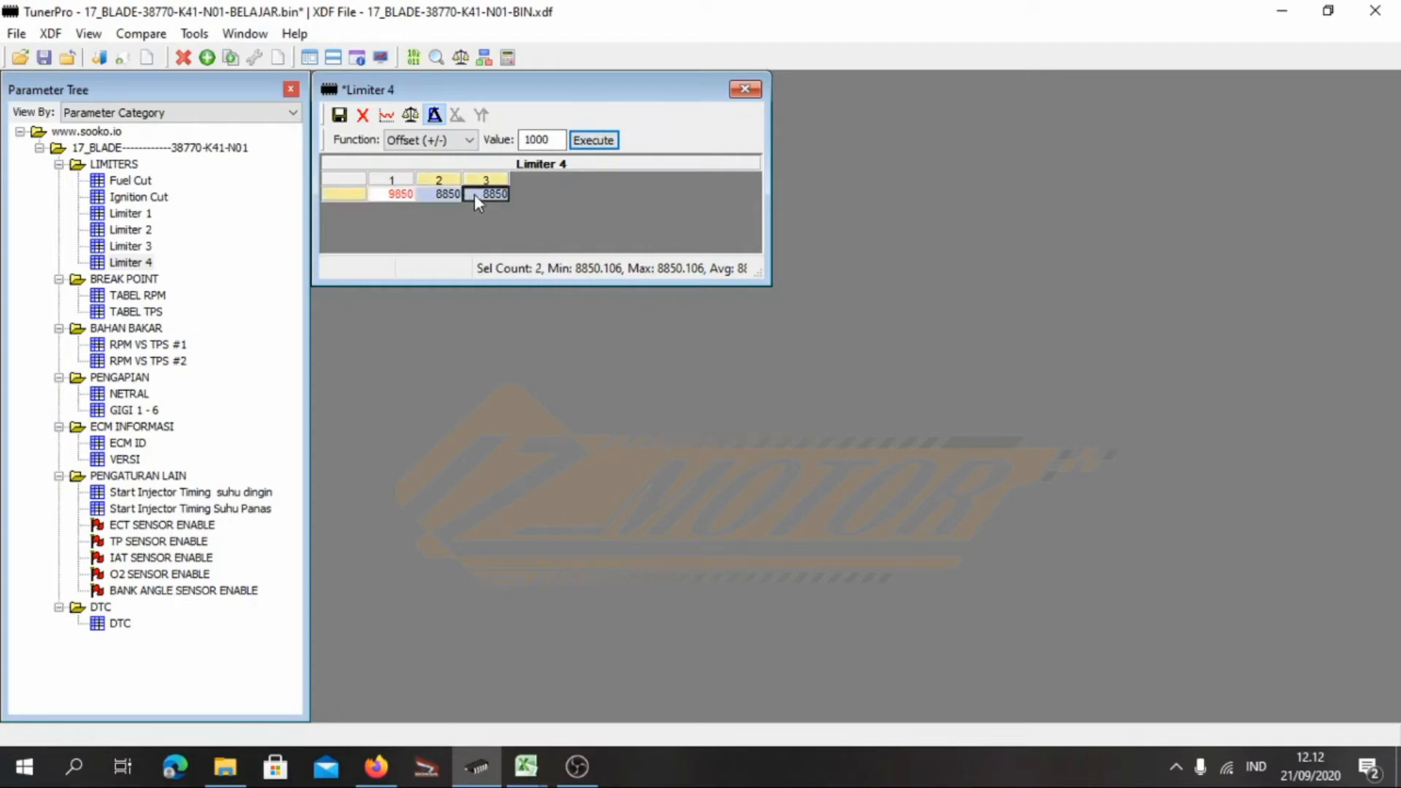
{"action": "left_click", "coordinate": [592, 140]}
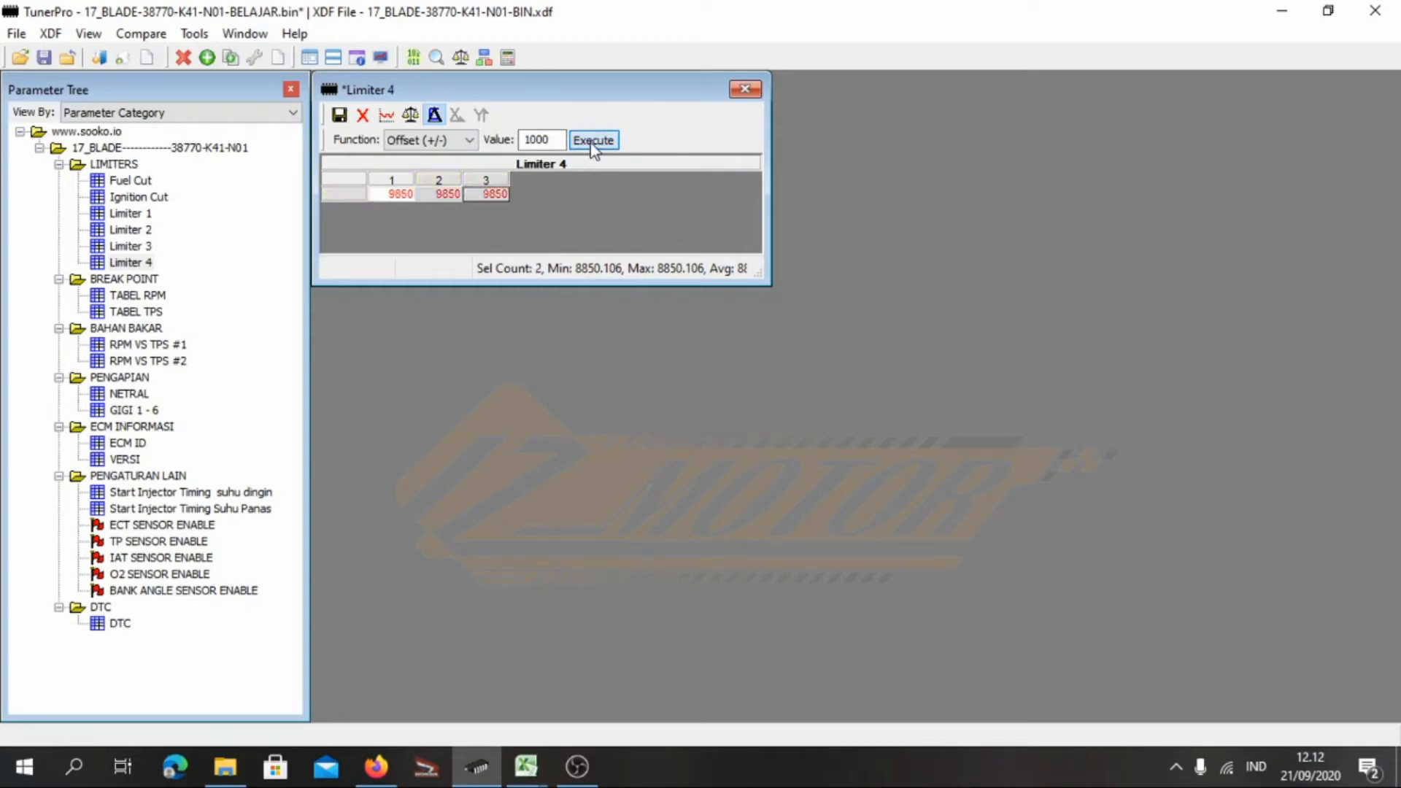
{"action": "left_click", "coordinate": [340, 115]}
Reopen the Fuel Cut table to check its min and max values and offset settings, then close it
{"action": "double_click", "coordinate": [131, 182]}
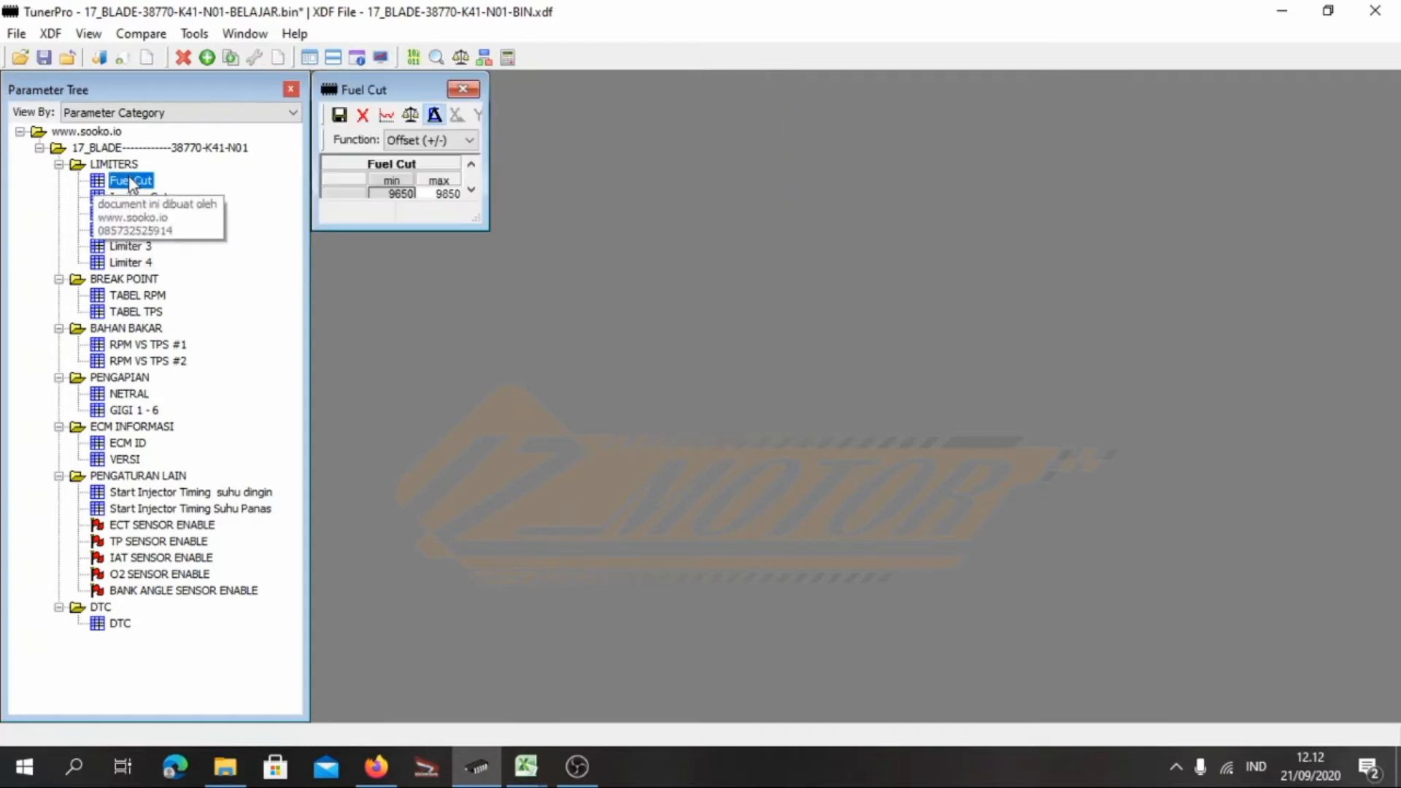
{"action": "left_click_drag", "start_coordinate": [488, 218], "coordinate": [629, 248]}
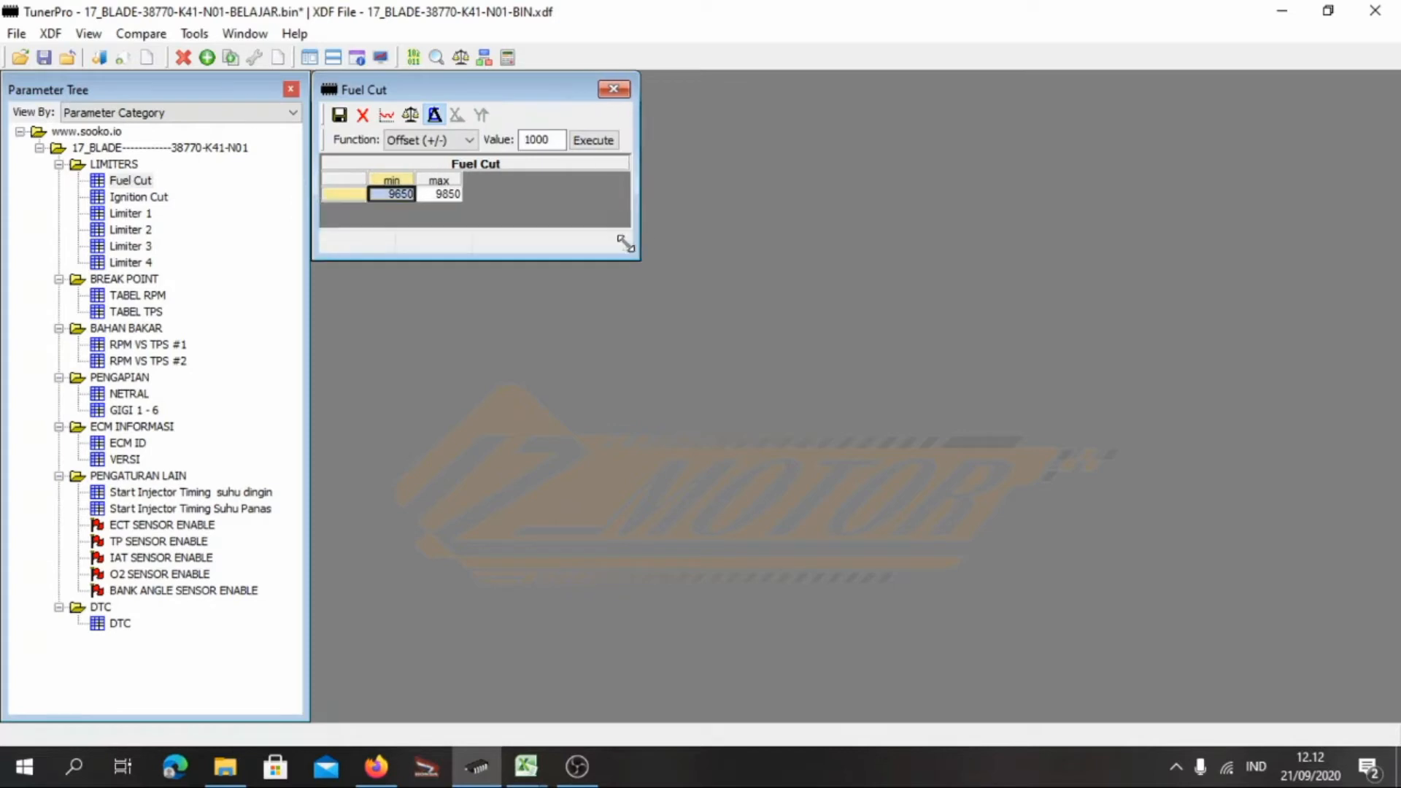
{"action": "left_click", "coordinate": [472, 140]}
{"action": "left_click", "coordinate": [472, 141]}
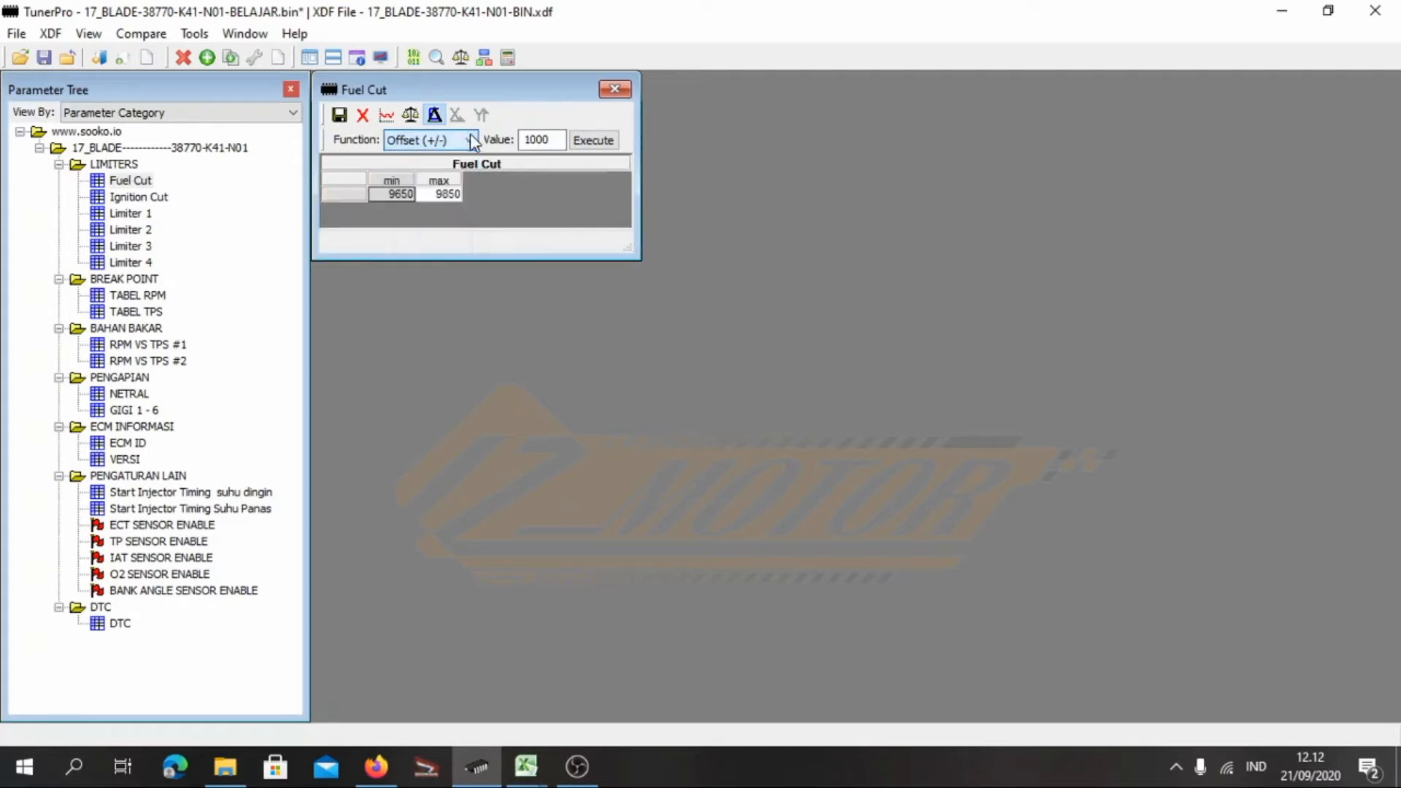
{"action": "double_click", "coordinate": [537, 139]}
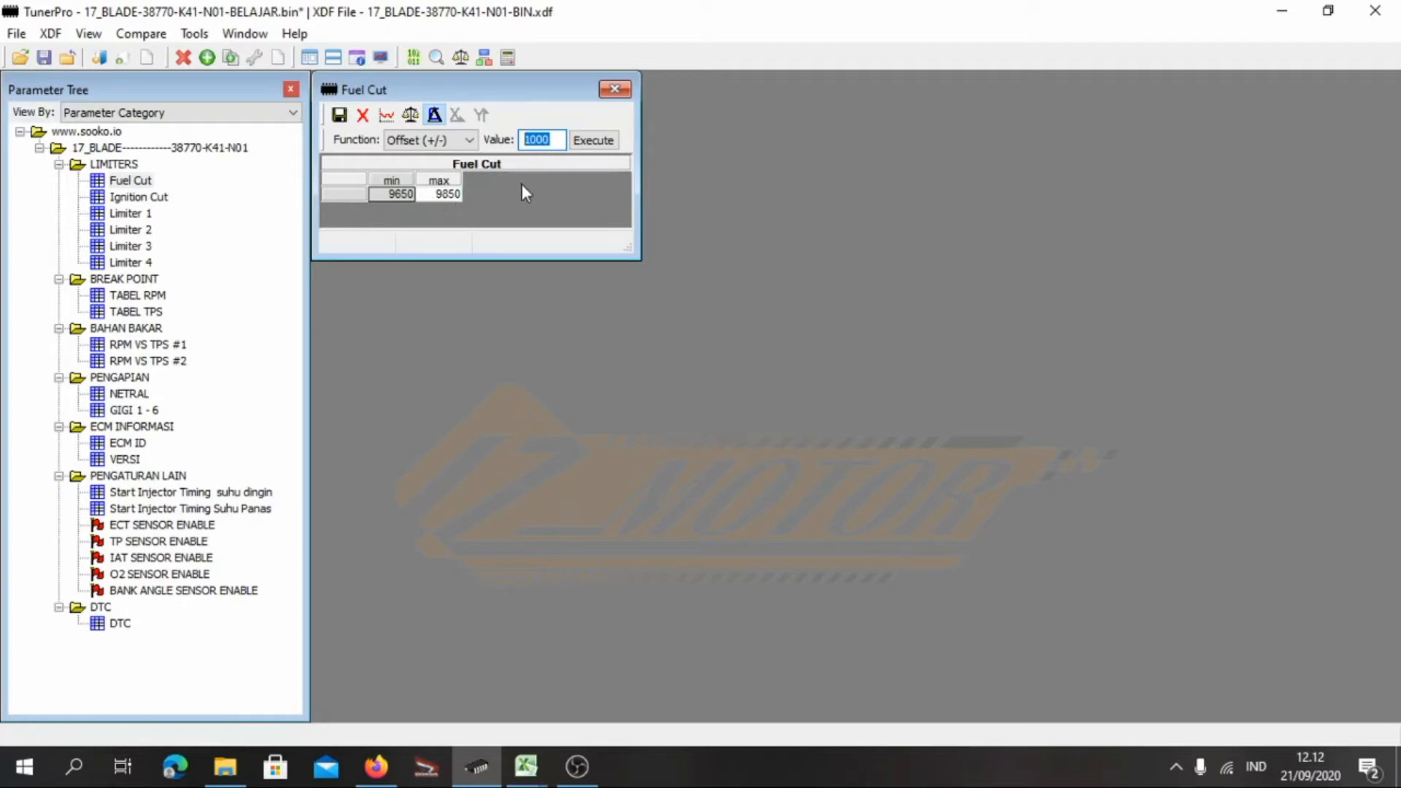
{"action": "left_click", "coordinate": [615, 89]}
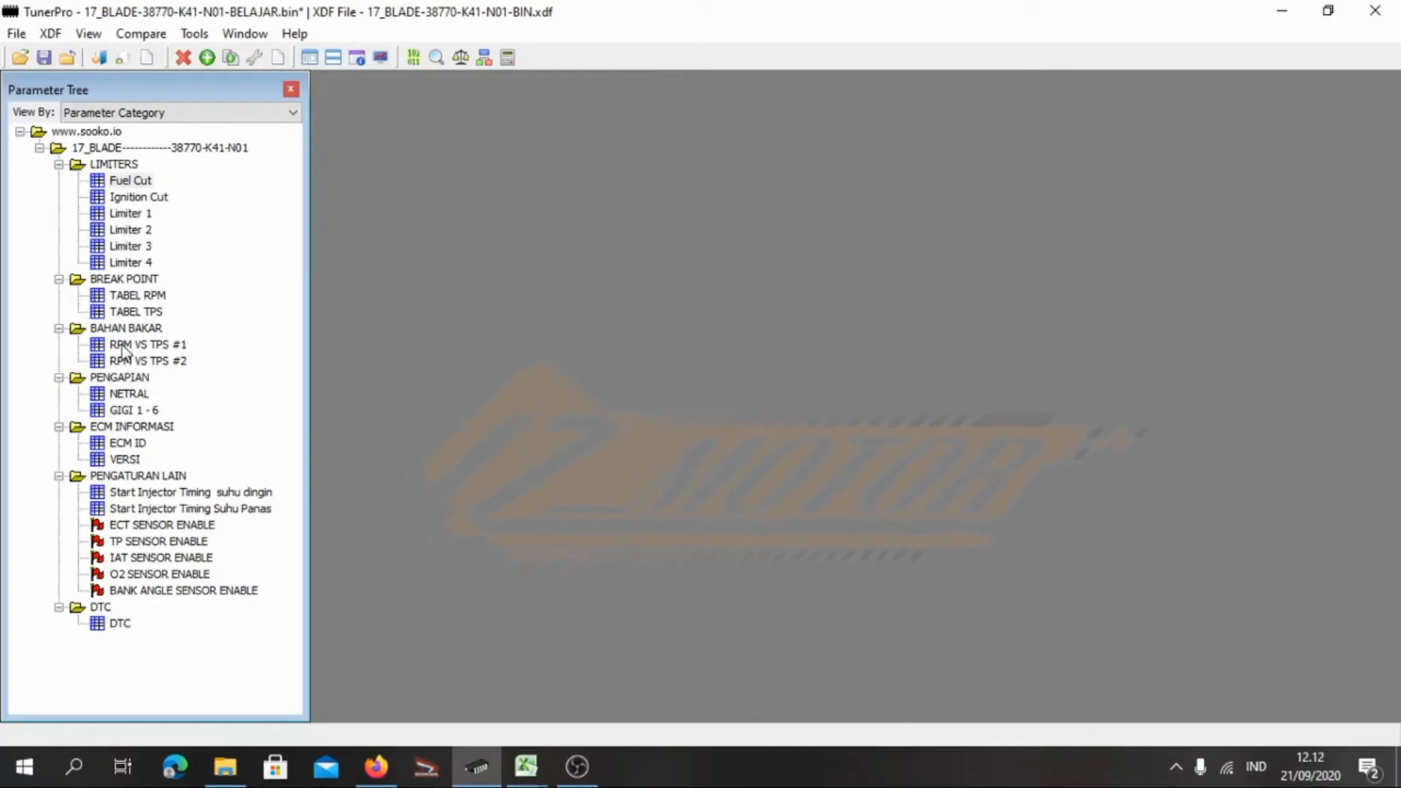
Open the NETRAL ignition table and examine its timing values across the whole RPM and TPS range
{"action": "double_click", "coordinate": [125, 395]}
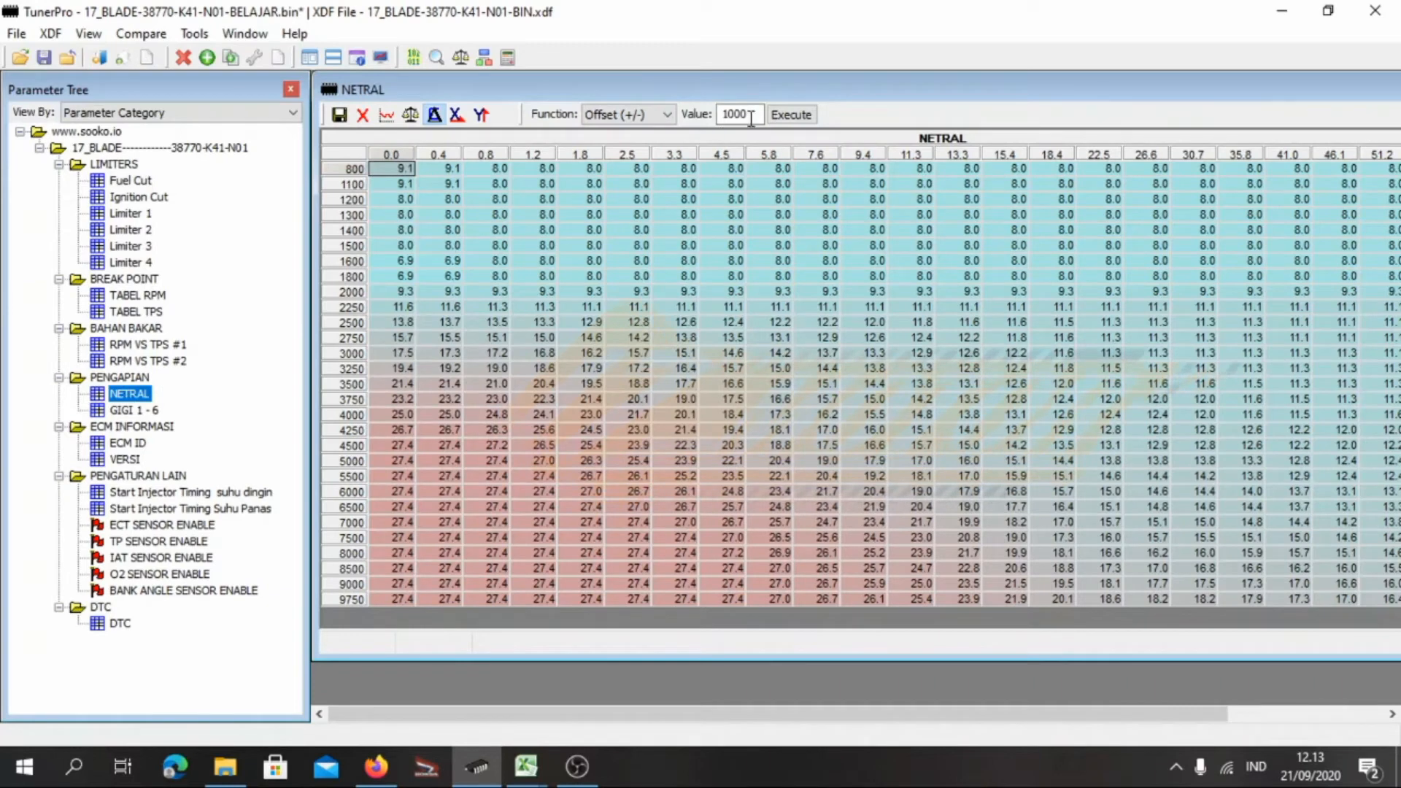
{"action": "left_click_drag", "start_coordinate": [397, 169], "coordinate": [1303, 600]}
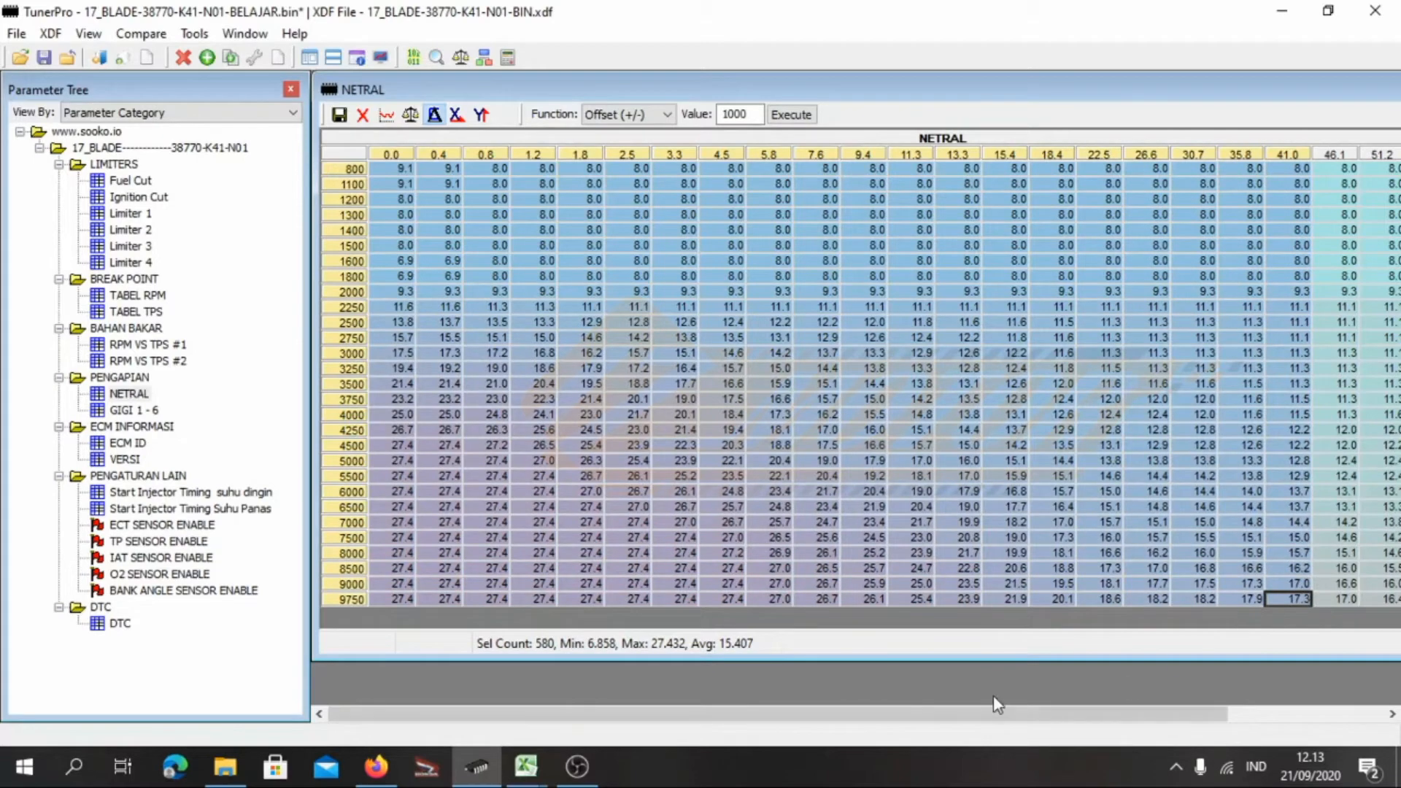
{"action": "left_click_drag", "start_coordinate": [995, 713], "coordinate": [1242, 716]}
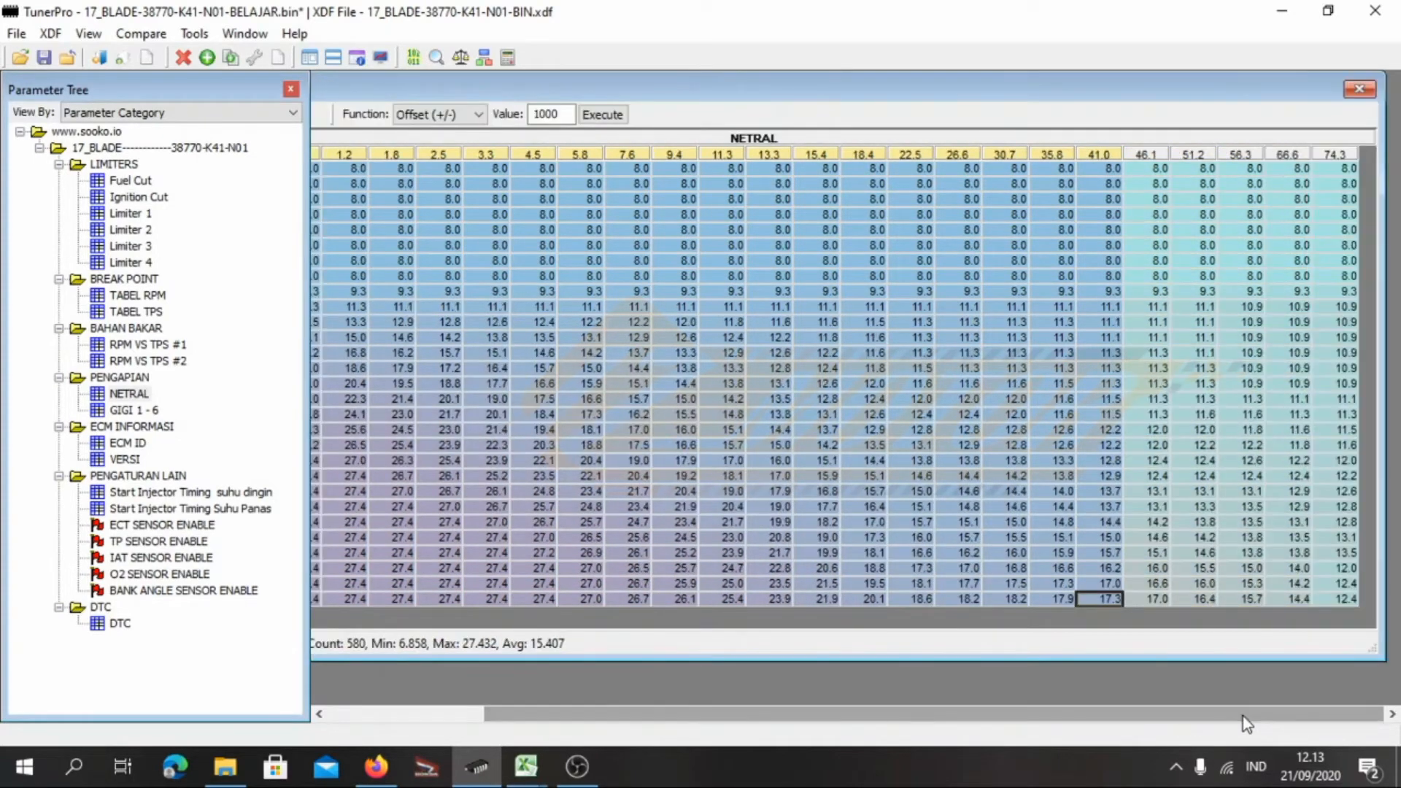
{"action": "left_click_drag", "start_coordinate": [1110, 597], "coordinate": [1341, 598]}
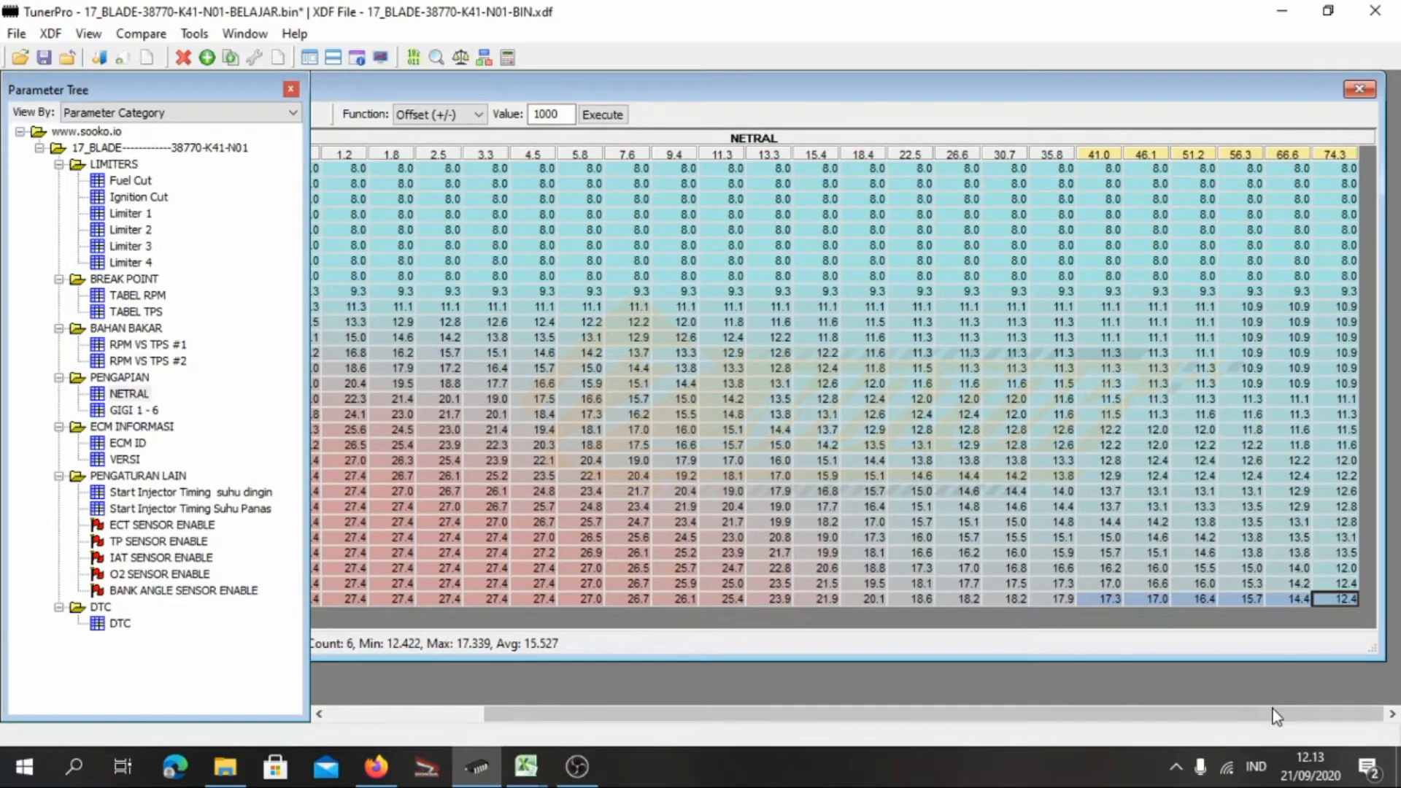
{"action": "left_click_drag", "start_coordinate": [1160, 719], "coordinate": [821, 715]}
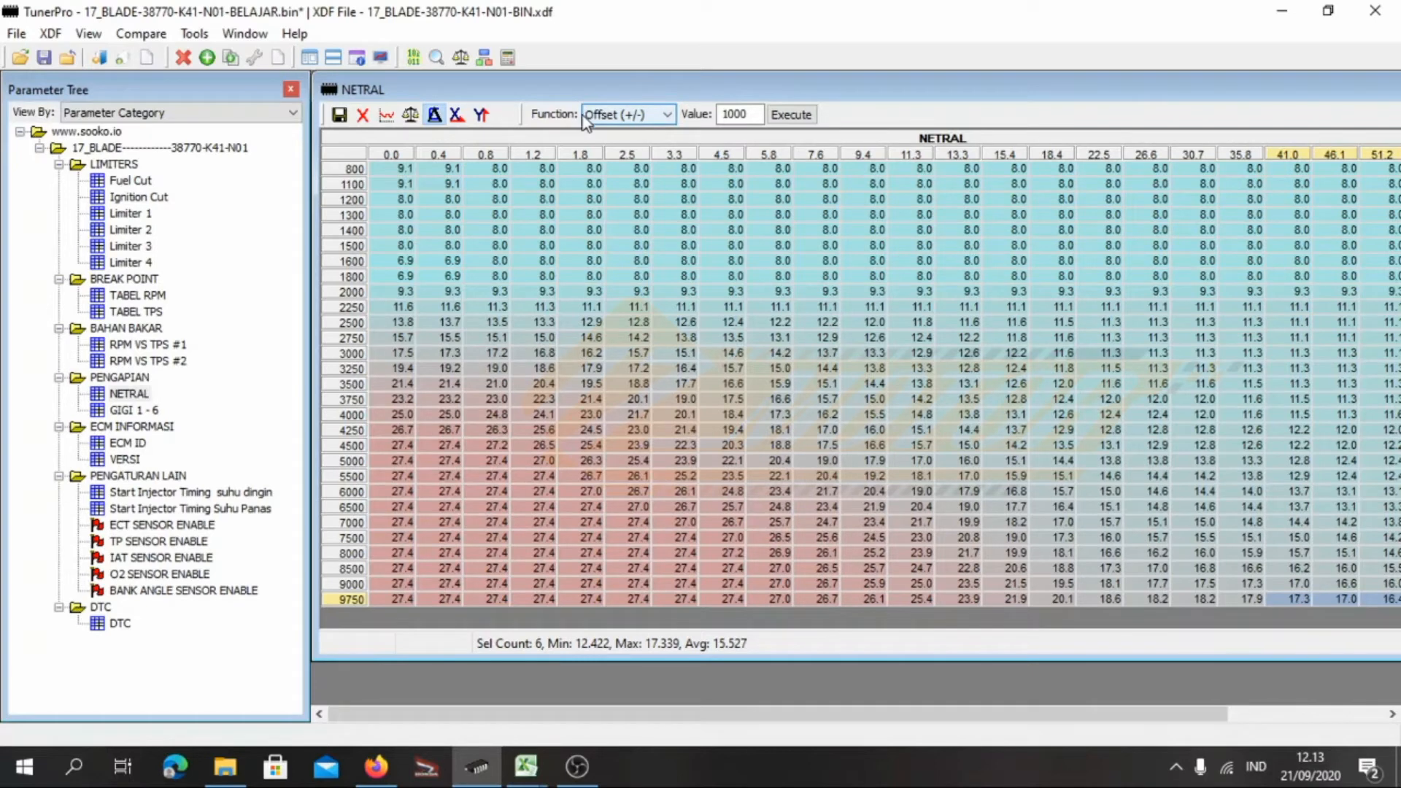
{"action": "left_click_drag", "start_coordinate": [397, 168], "coordinate": [613, 284]}
{"action": "left_click", "coordinate": [483, 230]}
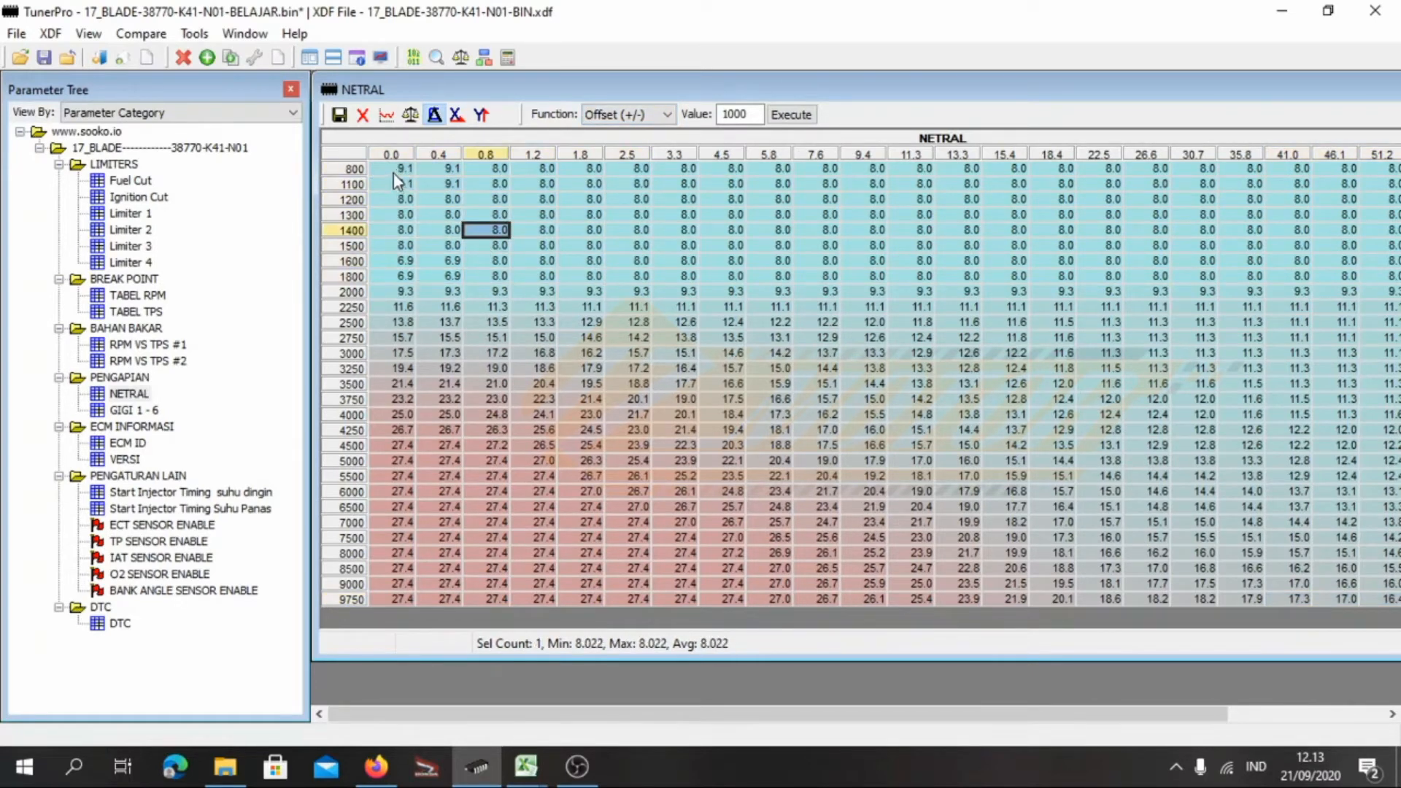
Offset the NETRAL ignition values in the 800 to 1400 rpm rows by 1 across all TPS columns
{"action": "left_click_drag", "start_coordinate": [396, 167], "coordinate": [640, 230]}
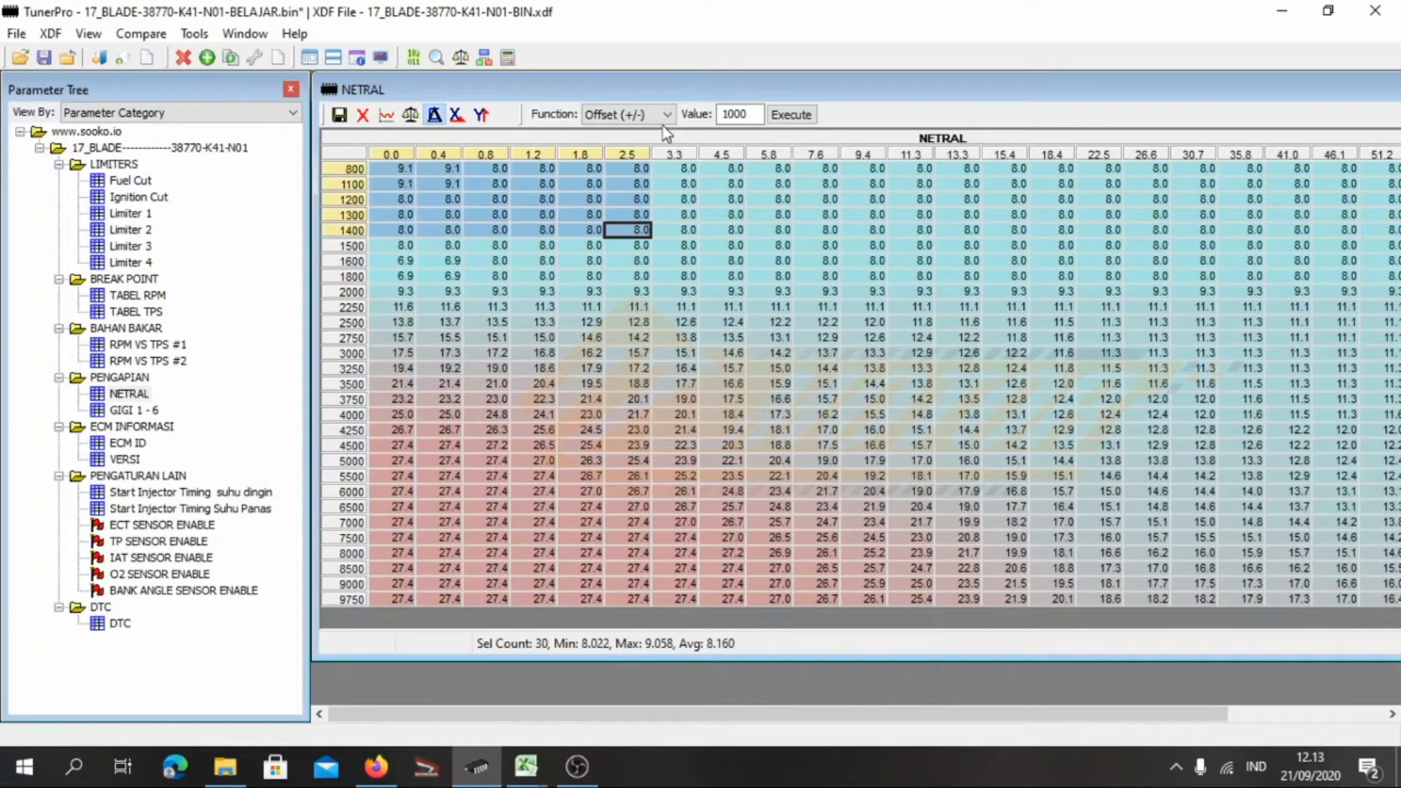
{"action": "left_click", "coordinate": [664, 122]}
{"action": "left_click", "coordinate": [664, 122]}
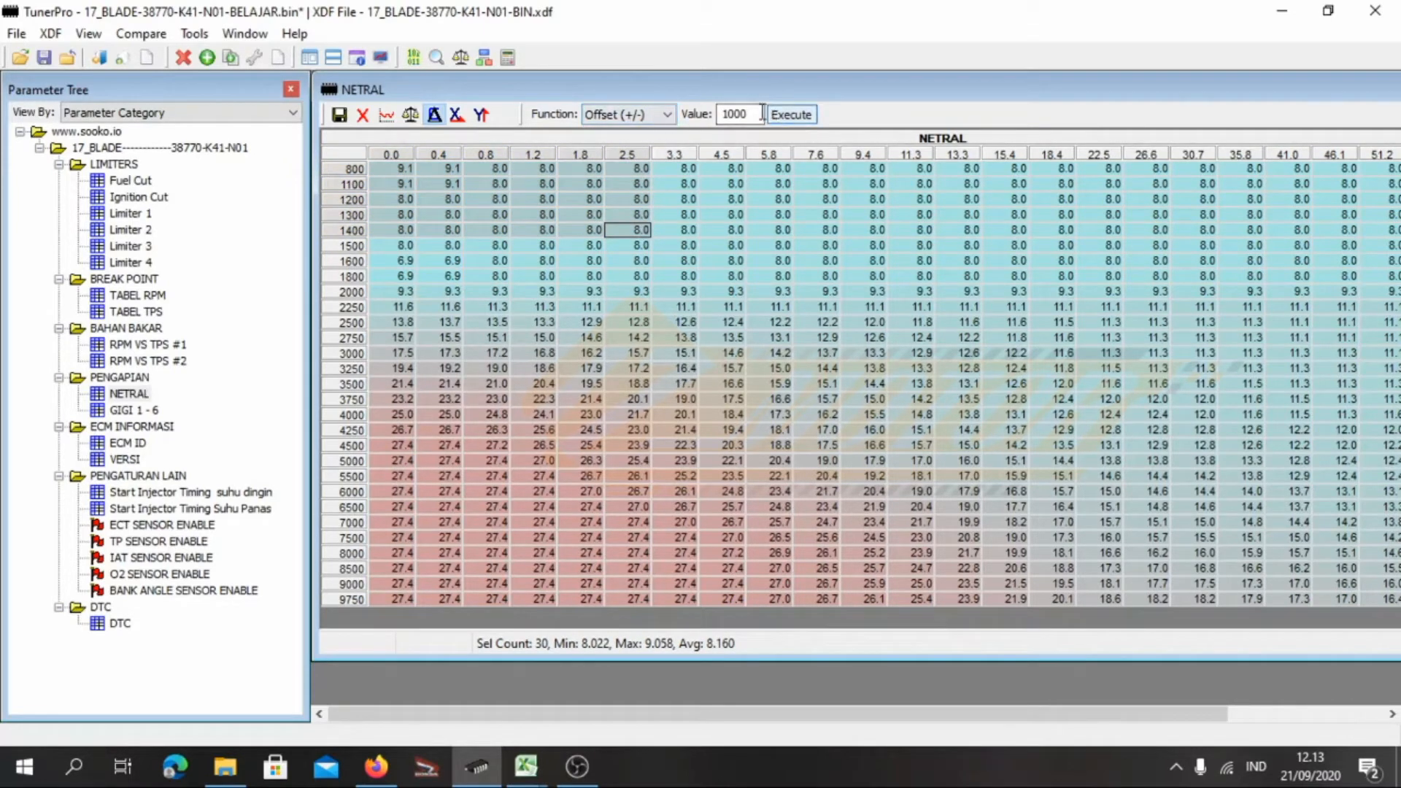
{"action": "double_click", "coordinate": [732, 117]}
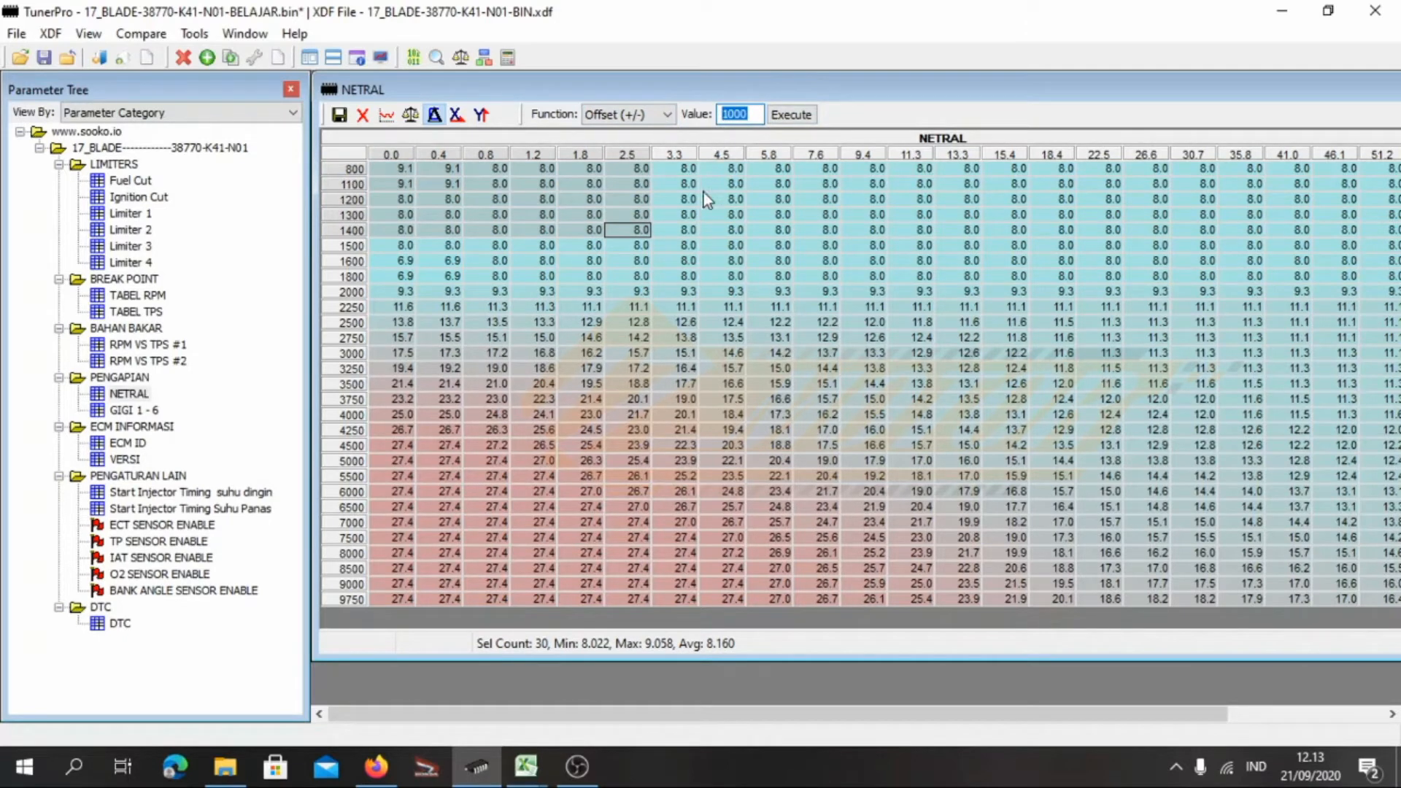
{"action": "type", "text": "1"}
{"action": "left_click", "coordinate": [511, 278]}
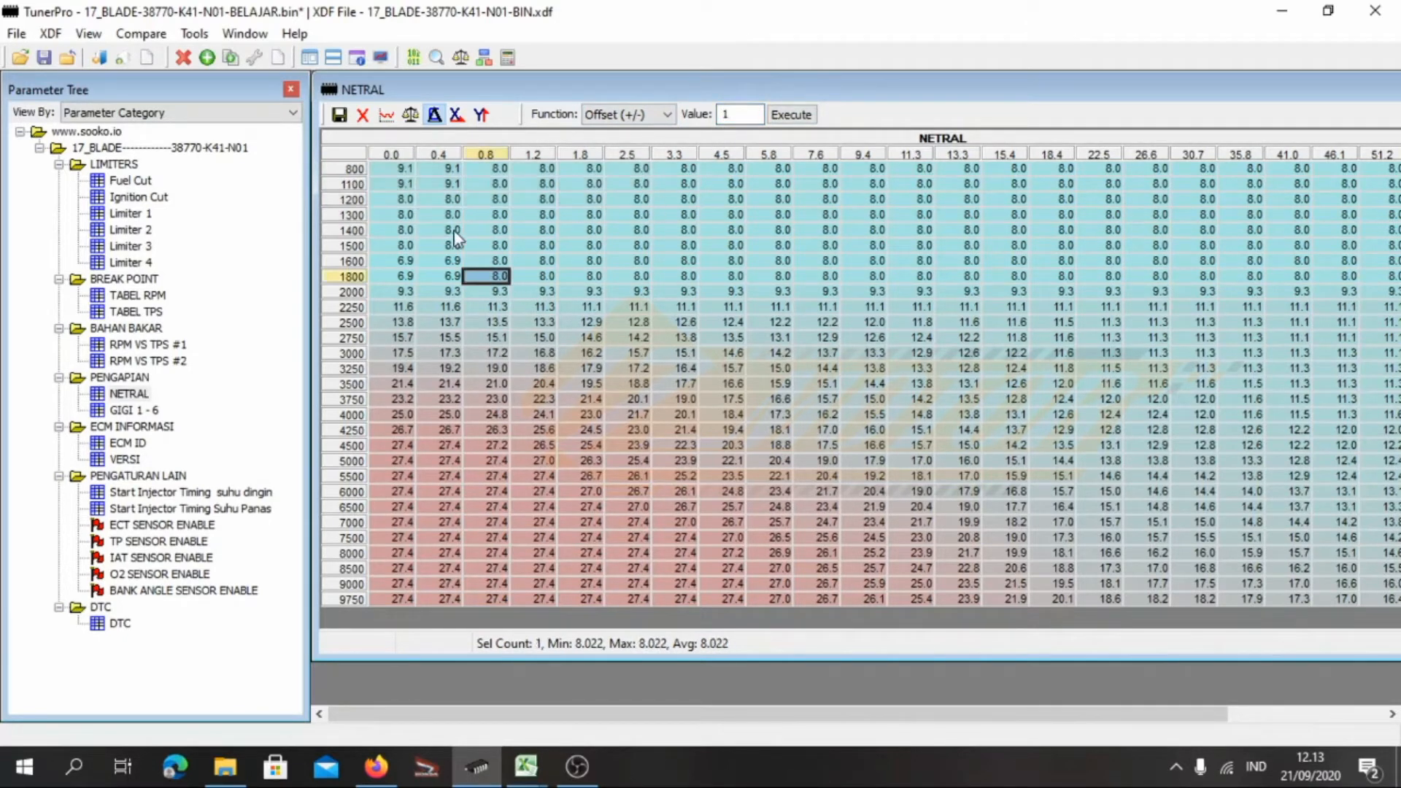
{"action": "left_click_drag", "start_coordinate": [405, 168], "coordinate": [461, 168]}
{"action": "left_click_drag", "start_coordinate": [640, 178], "coordinate": [1004, 215]}
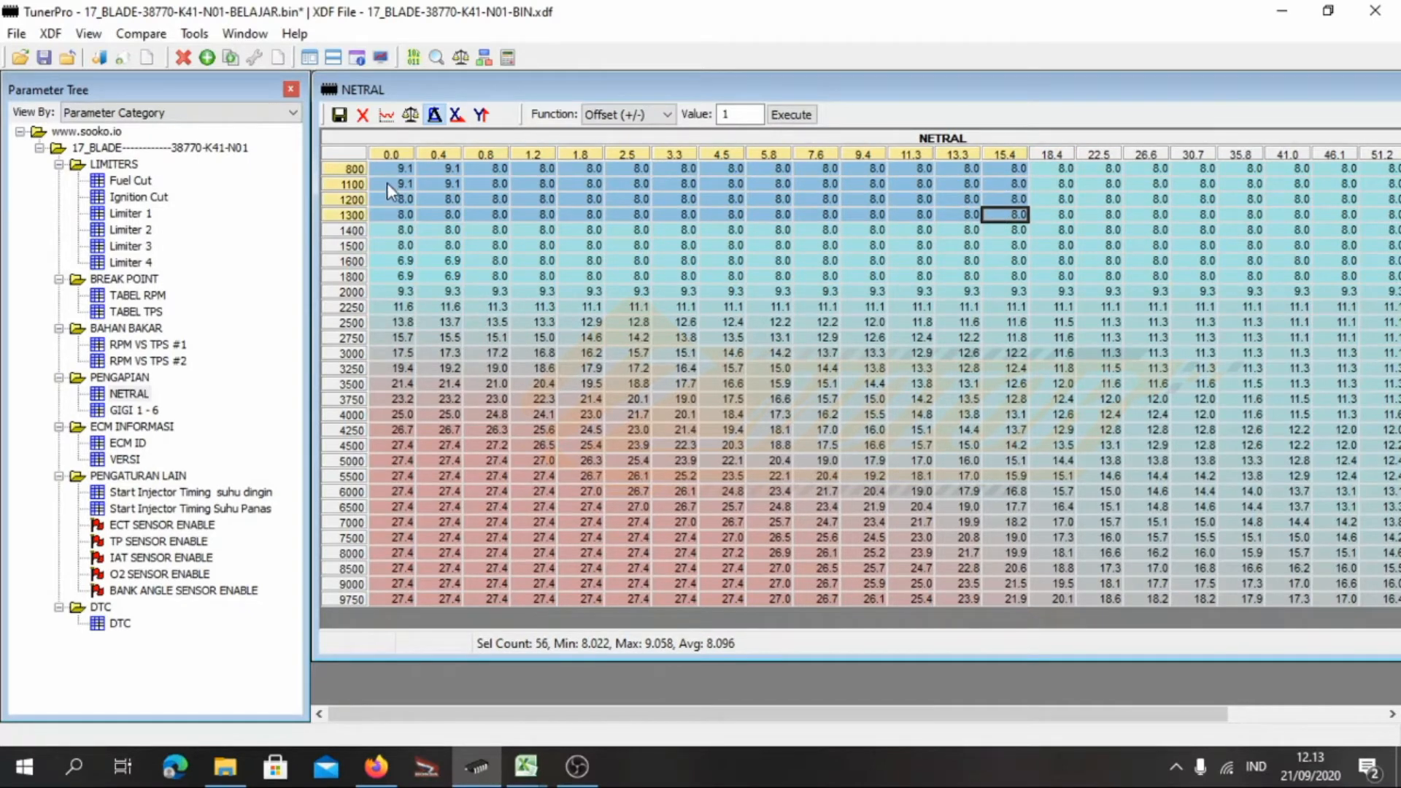
{"action": "left_click_drag", "start_coordinate": [397, 172], "coordinate": [592, 215]}
{"action": "left_click_drag", "start_coordinate": [717, 232], "coordinate": [1373, 233]}
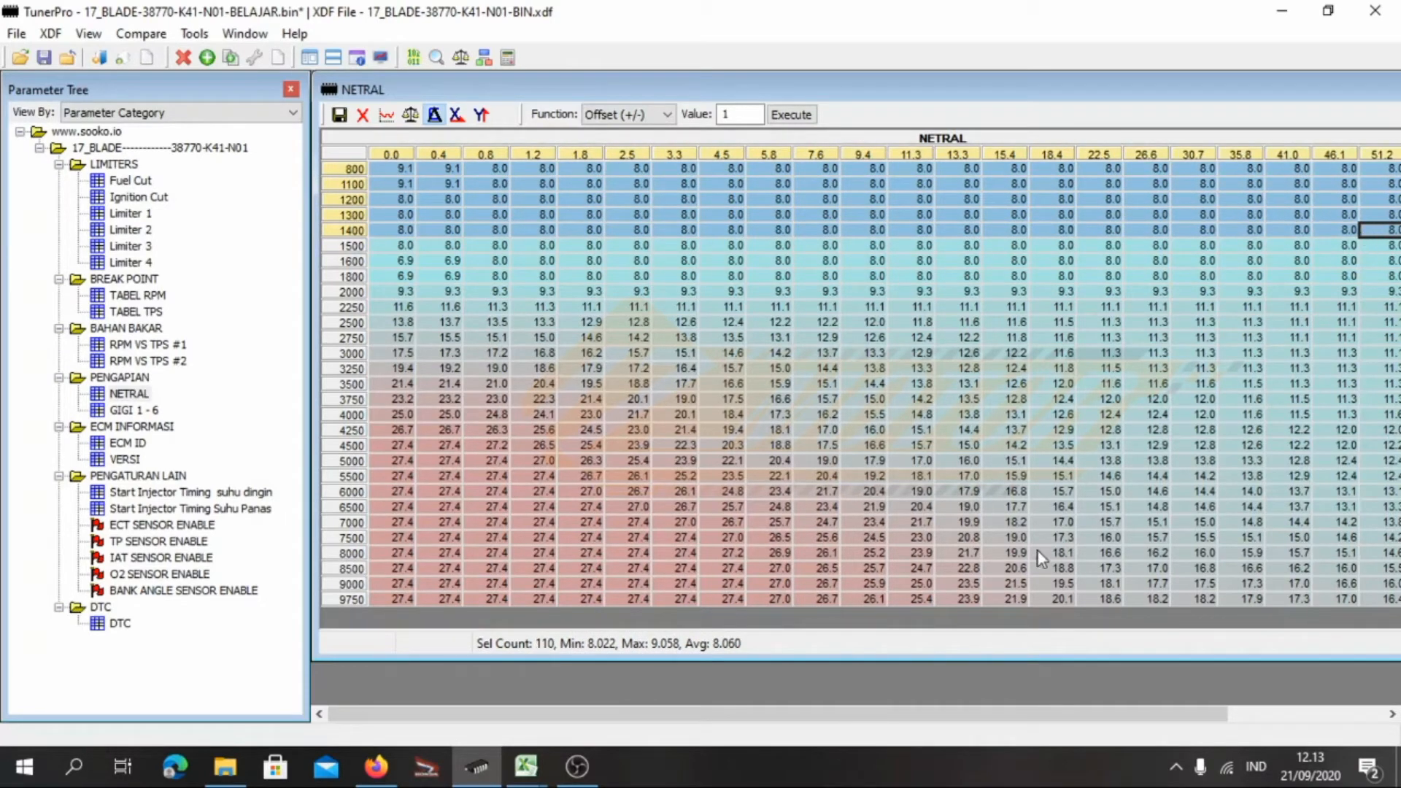
{"action": "left_click_drag", "start_coordinate": [984, 712], "coordinate": [1254, 690]}
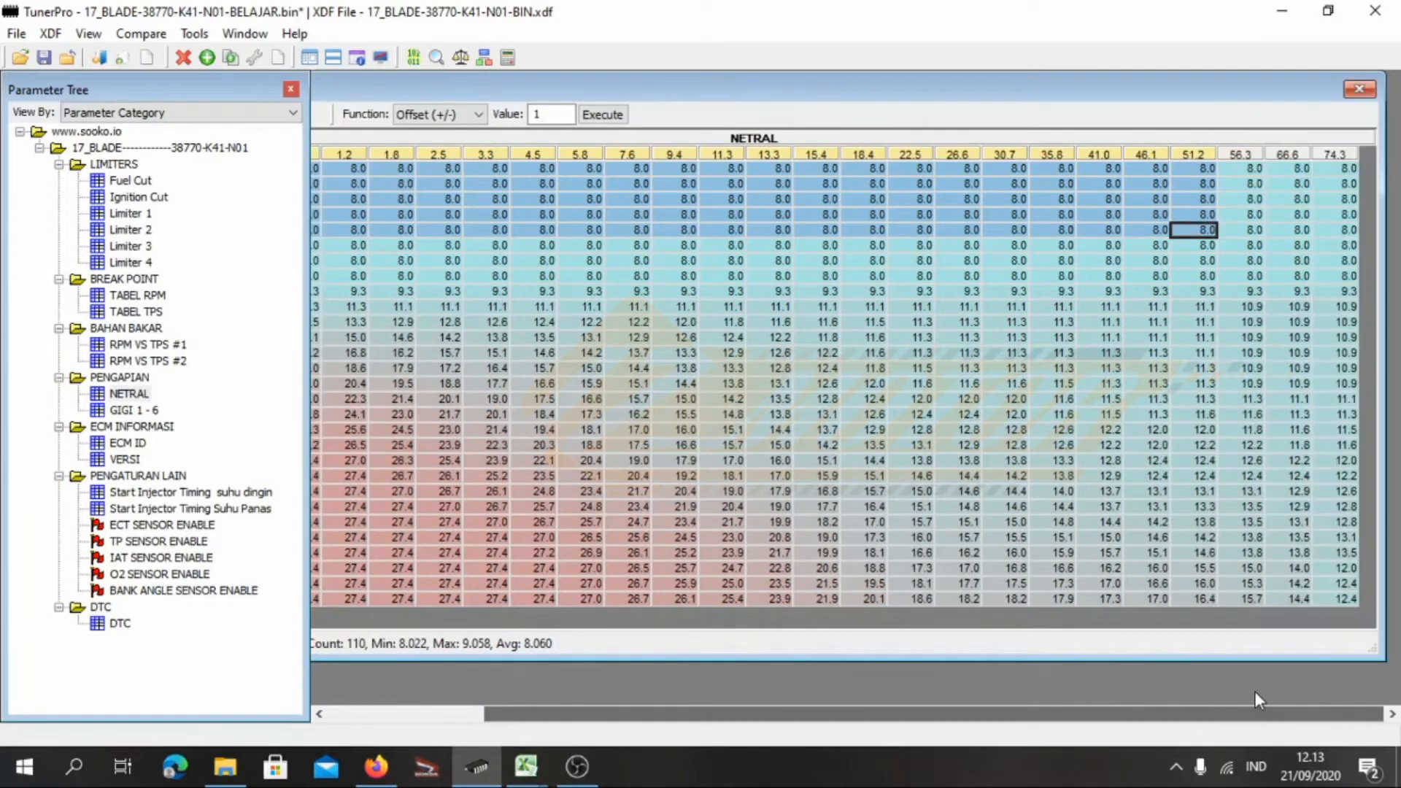
{"action": "key", "text": "shift+Right"}
{"action": "key", "text": "shift+Right"}
{"action": "key", "text": "shift+Right"}
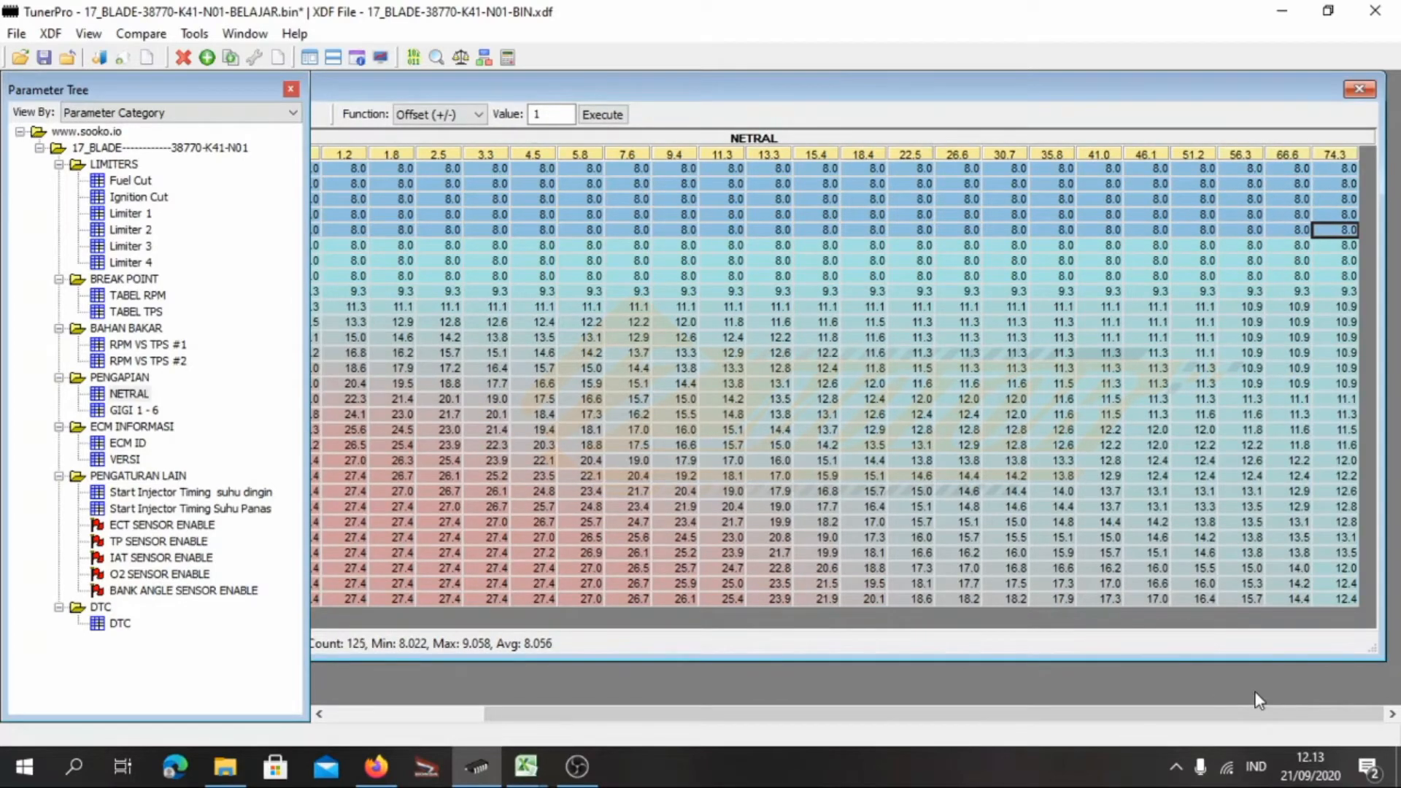
{"action": "left_click", "coordinate": [593, 114]}
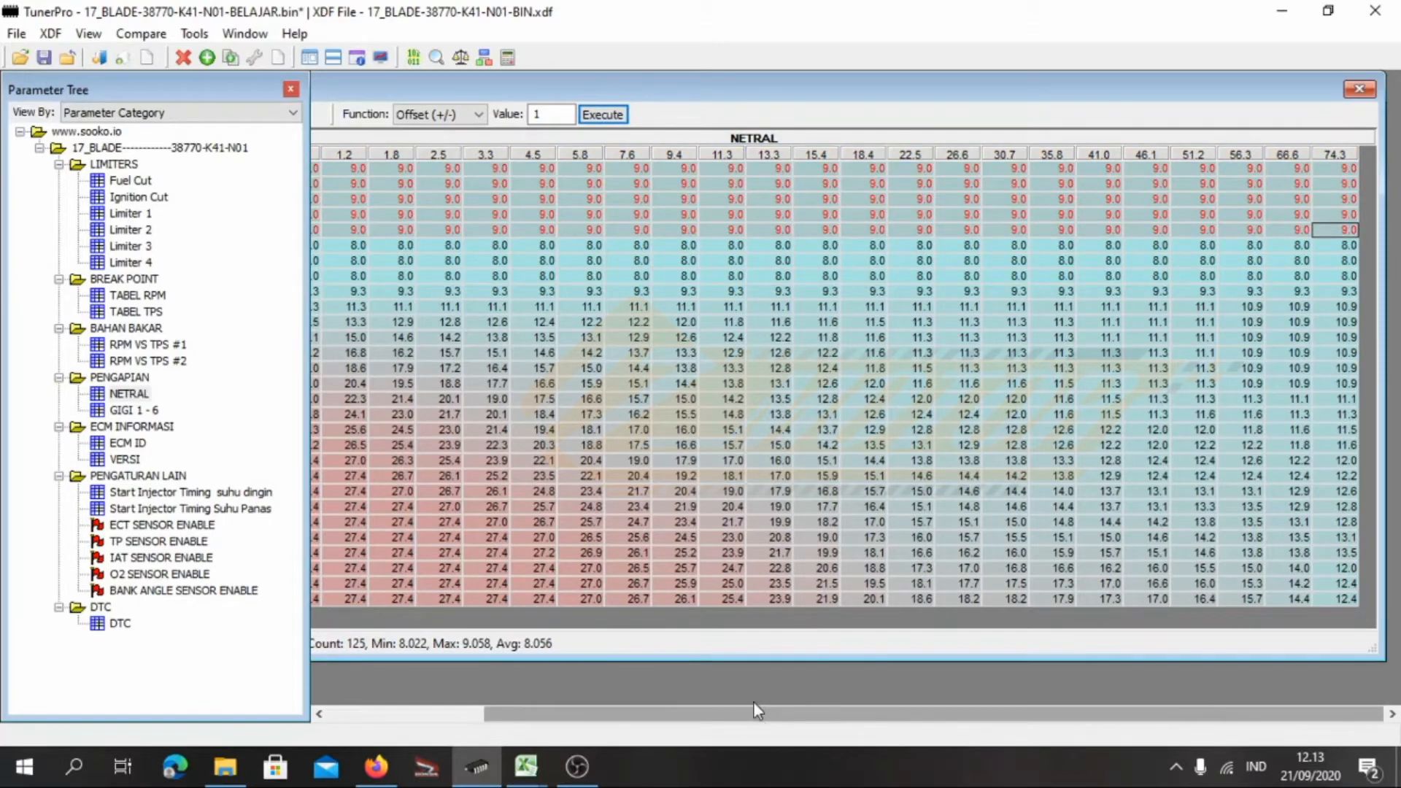
Check the edited 800 to 1400 rpm rows from the first TPS column and save the NETRAL table
{"action": "left_click", "coordinate": [321, 713]}
{"action": "left_click_drag", "start_coordinate": [392, 175], "coordinate": [1196, 231]}
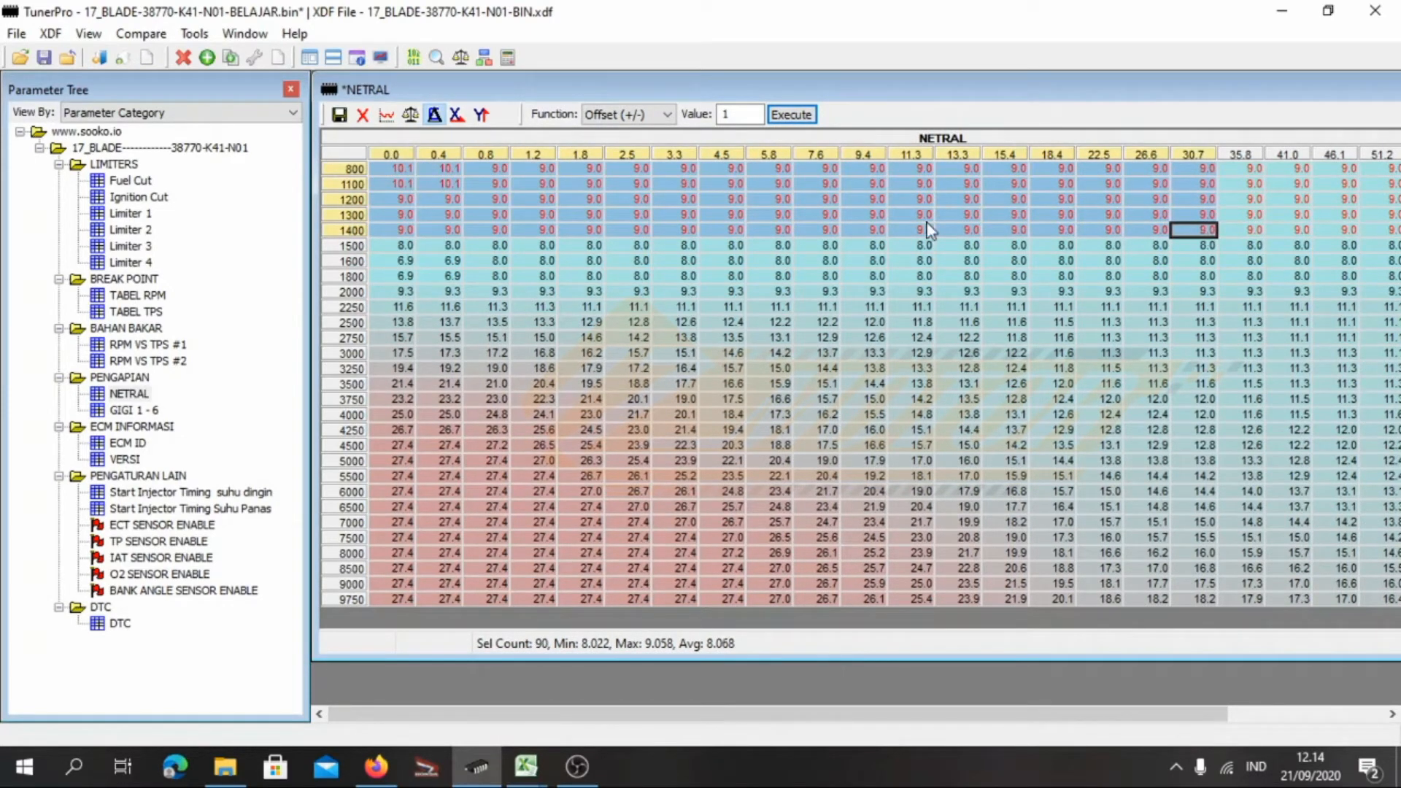
{"action": "left_click", "coordinate": [339, 115]}
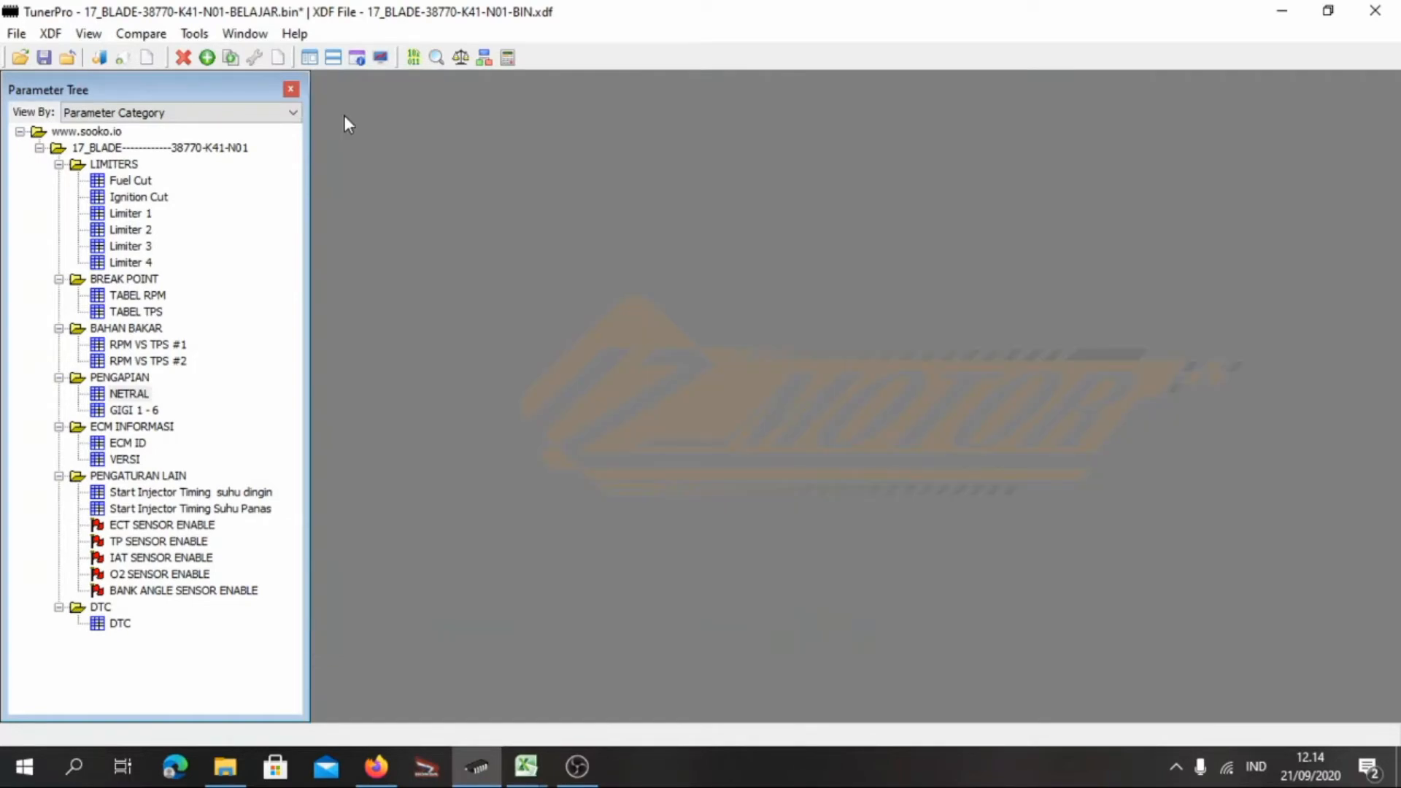
Reopen the NETRAL table, offset the 800 to 1400 rpm rows by -1 across all TPS columns and save it
{"action": "double_click", "coordinate": [130, 398]}
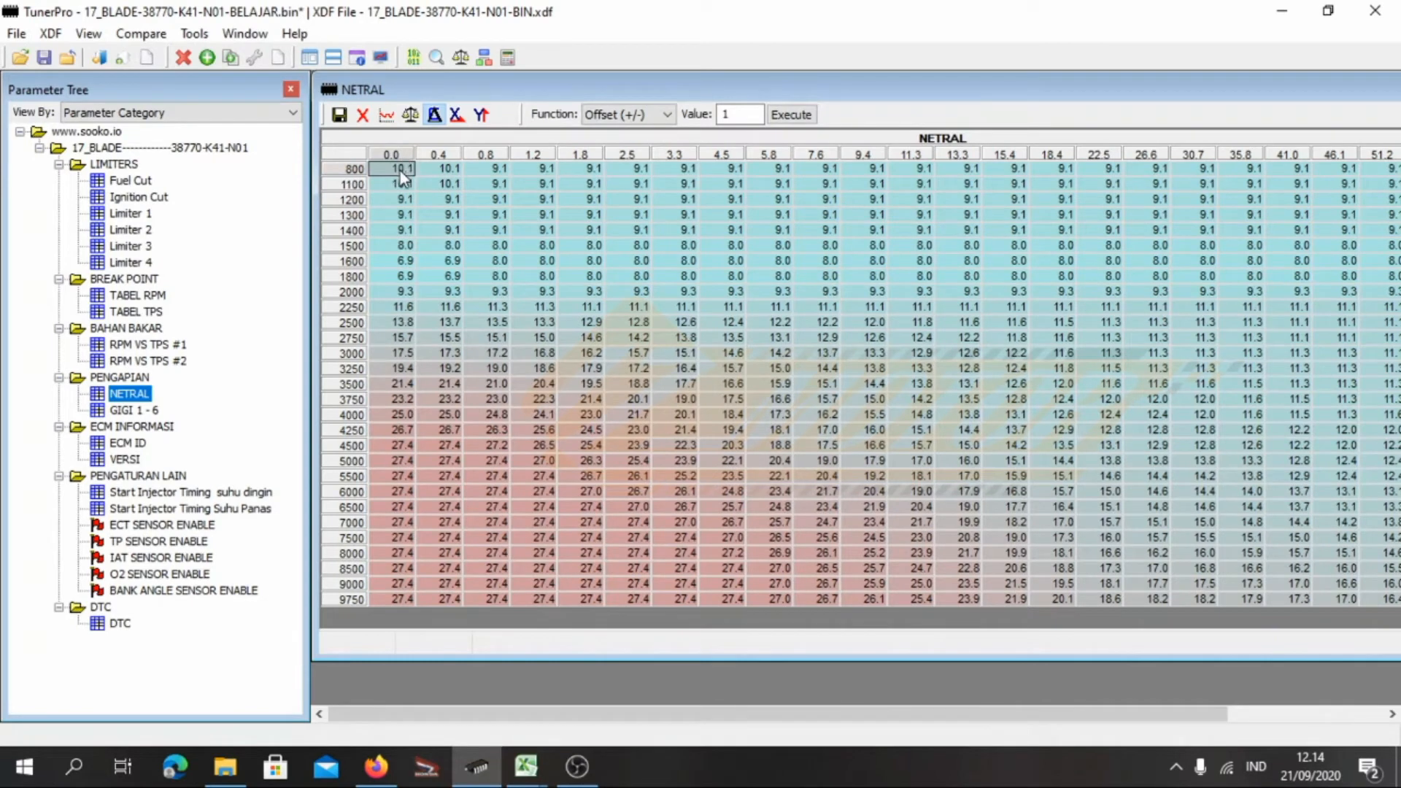
{"action": "left_click_drag", "start_coordinate": [400, 171], "coordinate": [1329, 237]}
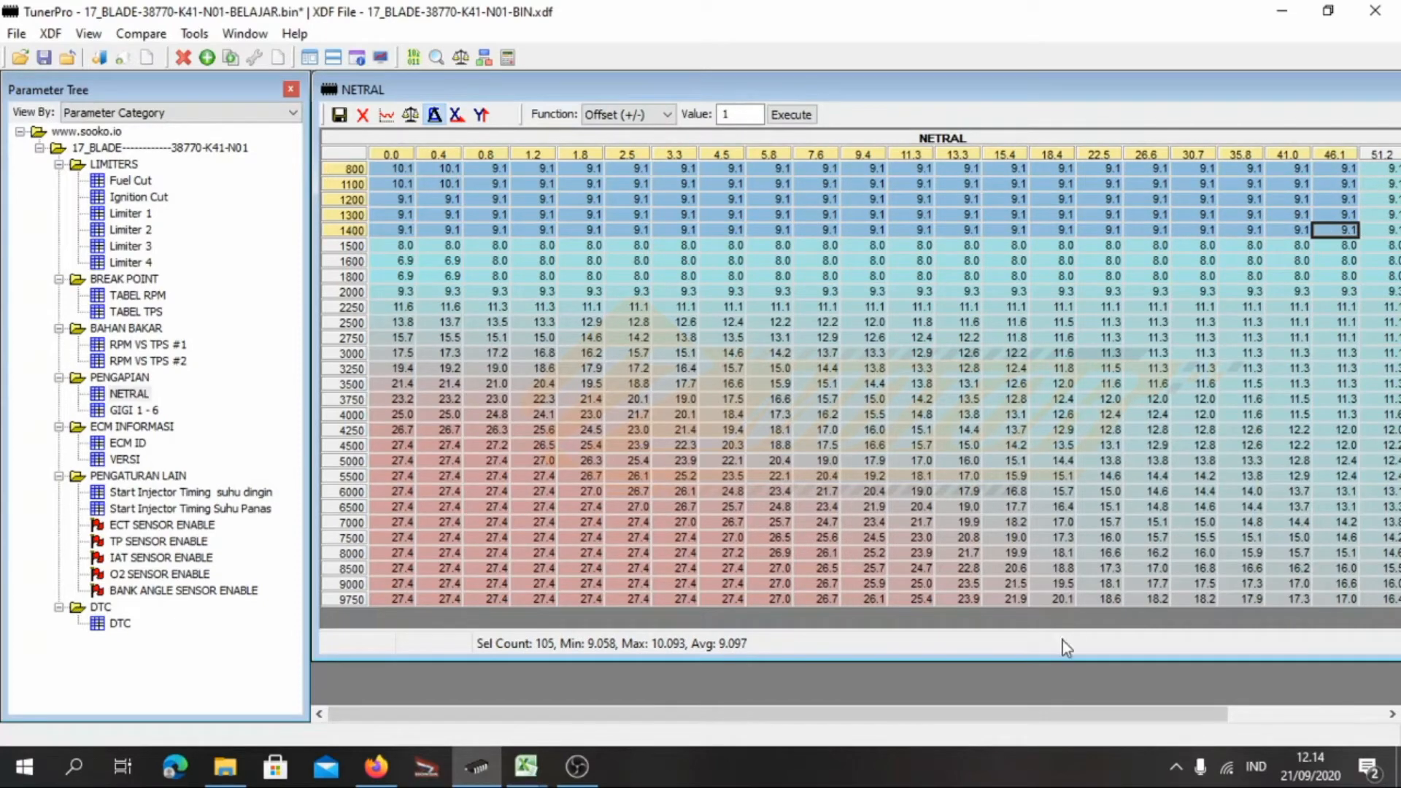
{"action": "left_click_drag", "start_coordinate": [960, 714], "coordinate": [1286, 677]}
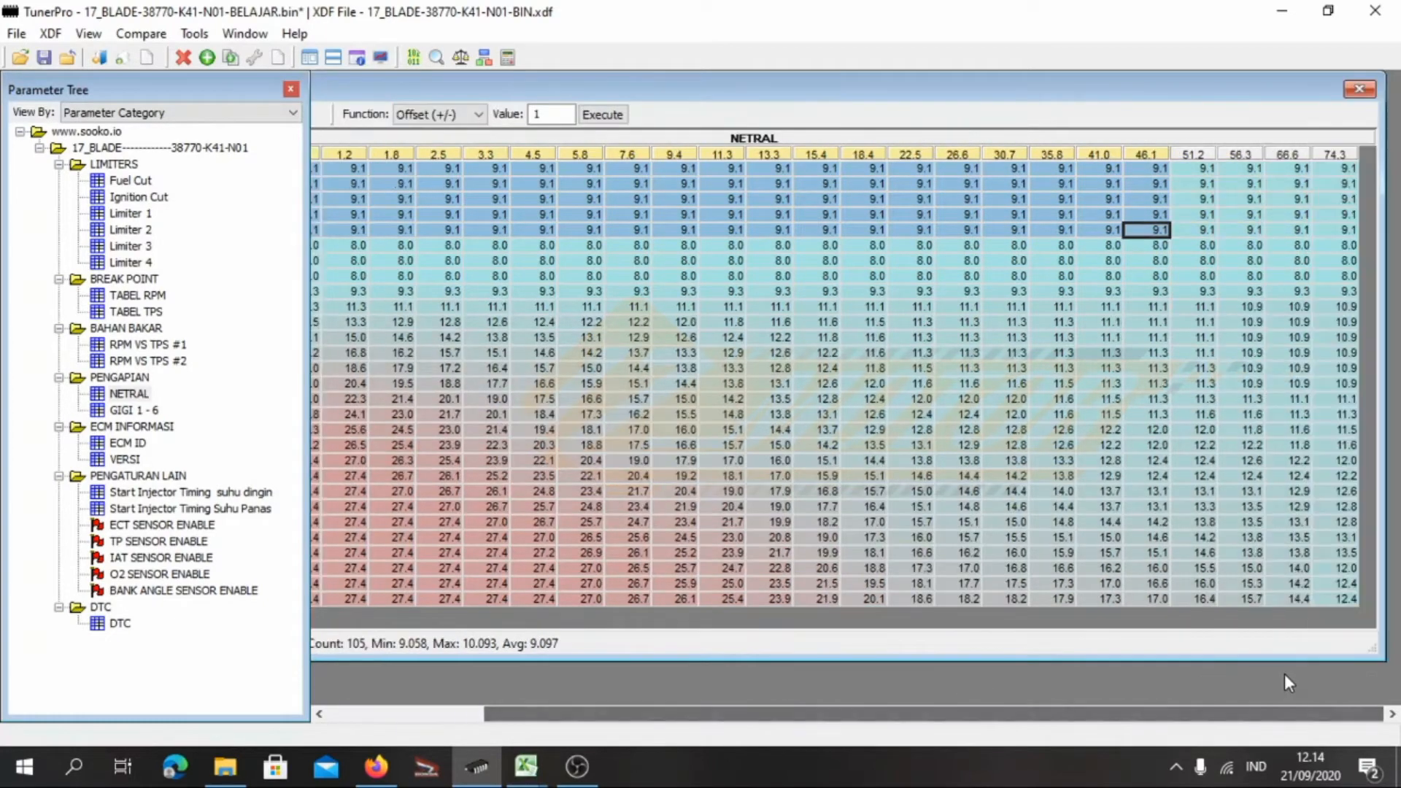
{"action": "key", "text": "shift+Right"}
{"action": "key", "text": "shift+Right"}
{"action": "key", "text": "shift+Right"}
{"action": "key", "text": "shift+Right"}
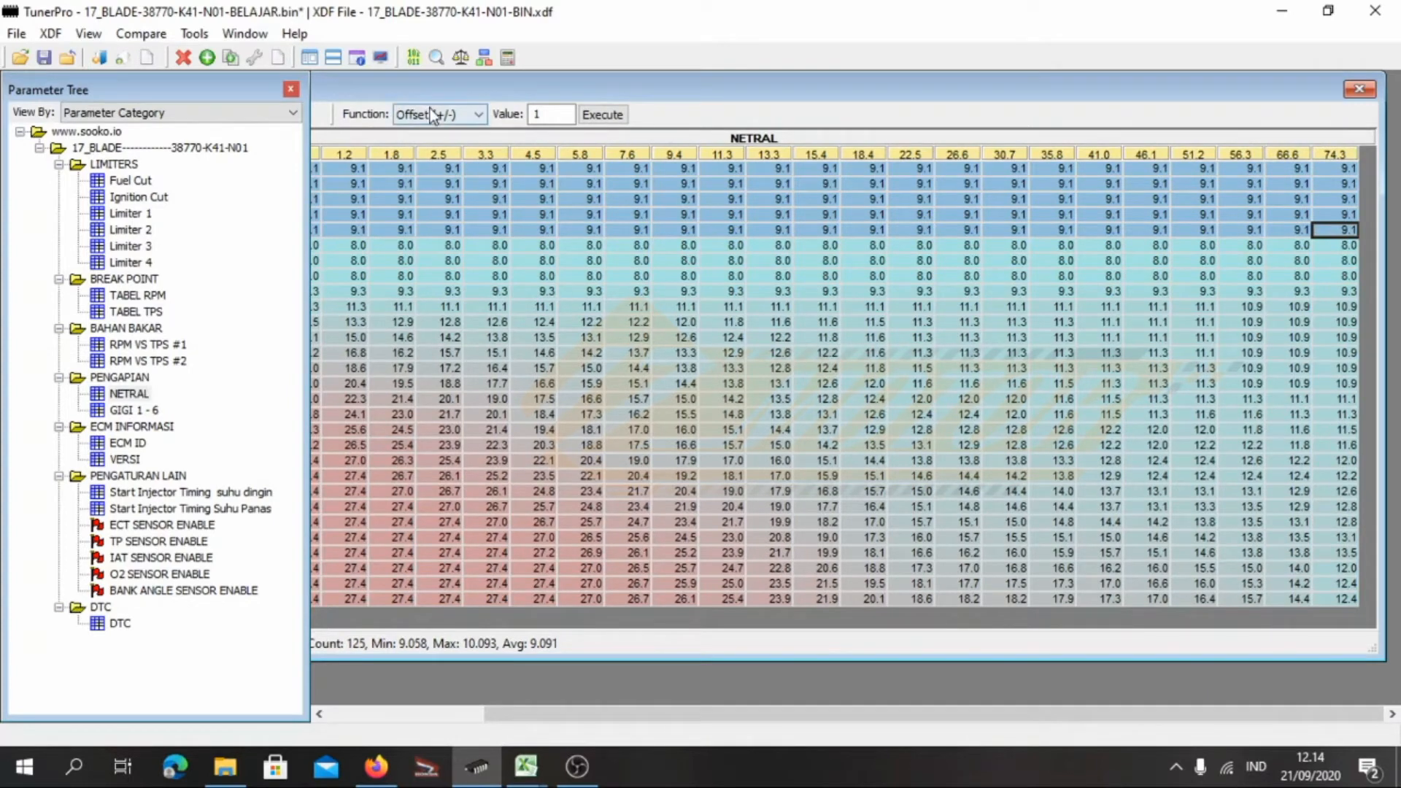
{"action": "double_click", "coordinate": [536, 115]}
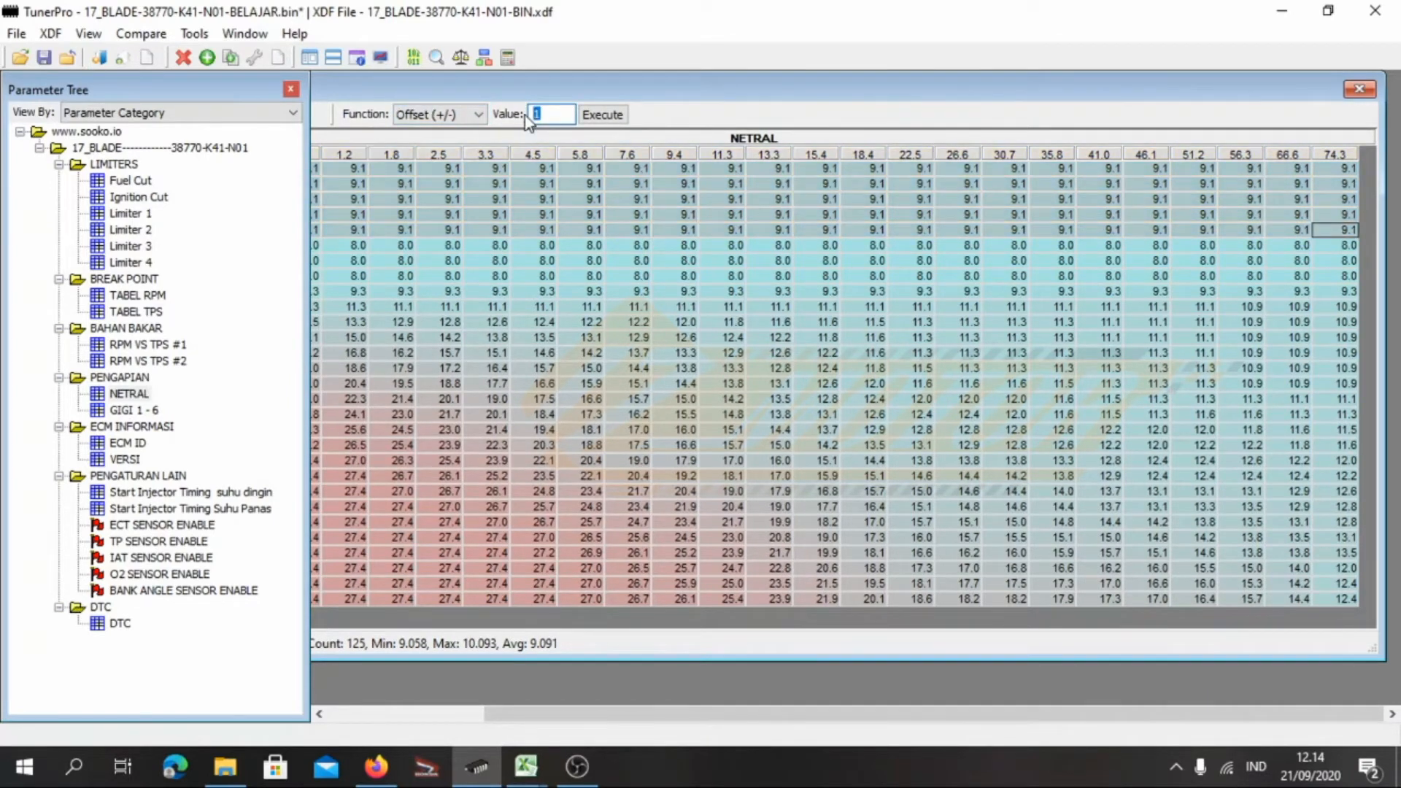
{"action": "type", "text": "-1"}
{"action": "left_click", "coordinate": [595, 118]}
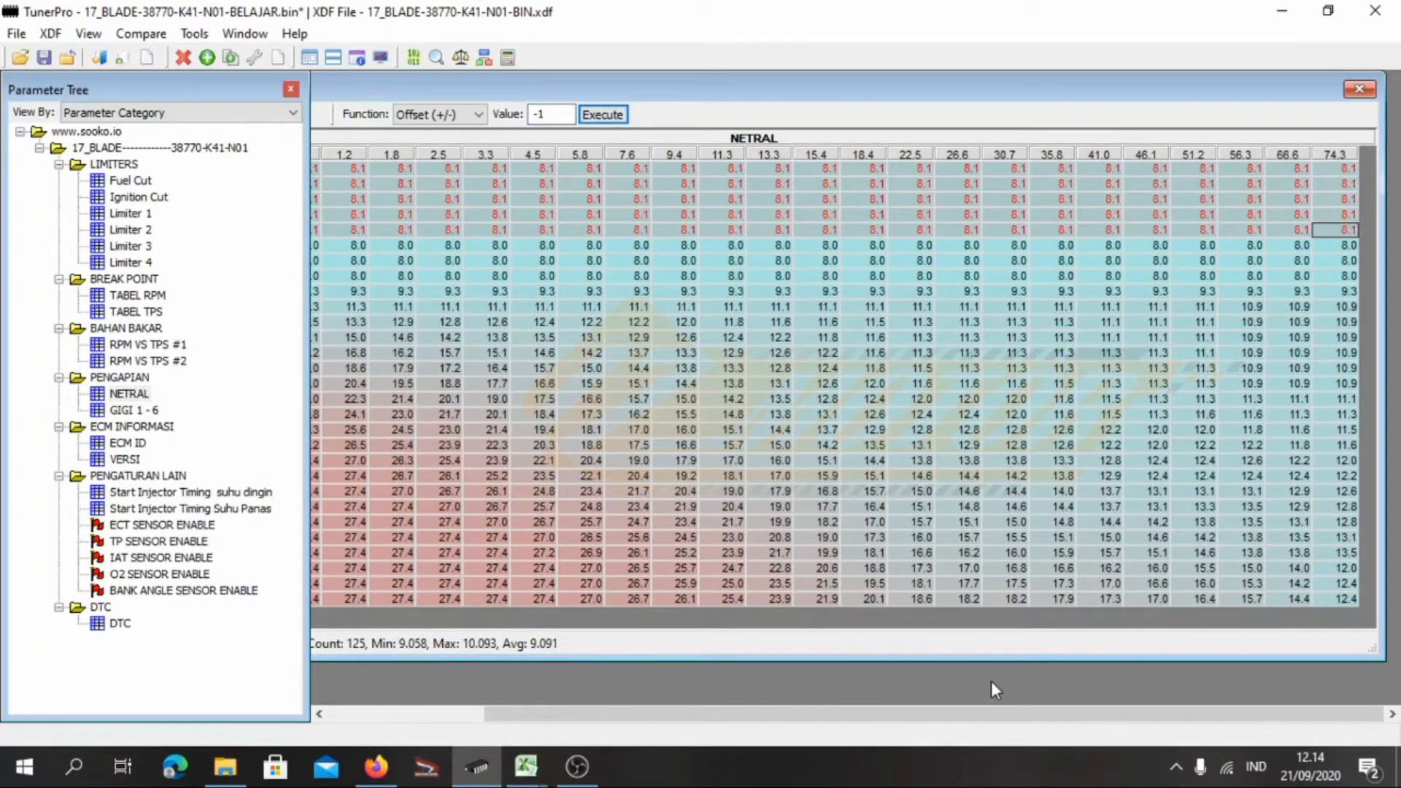
{"action": "left_click_drag", "start_coordinate": [991, 717], "coordinate": [636, 704]}
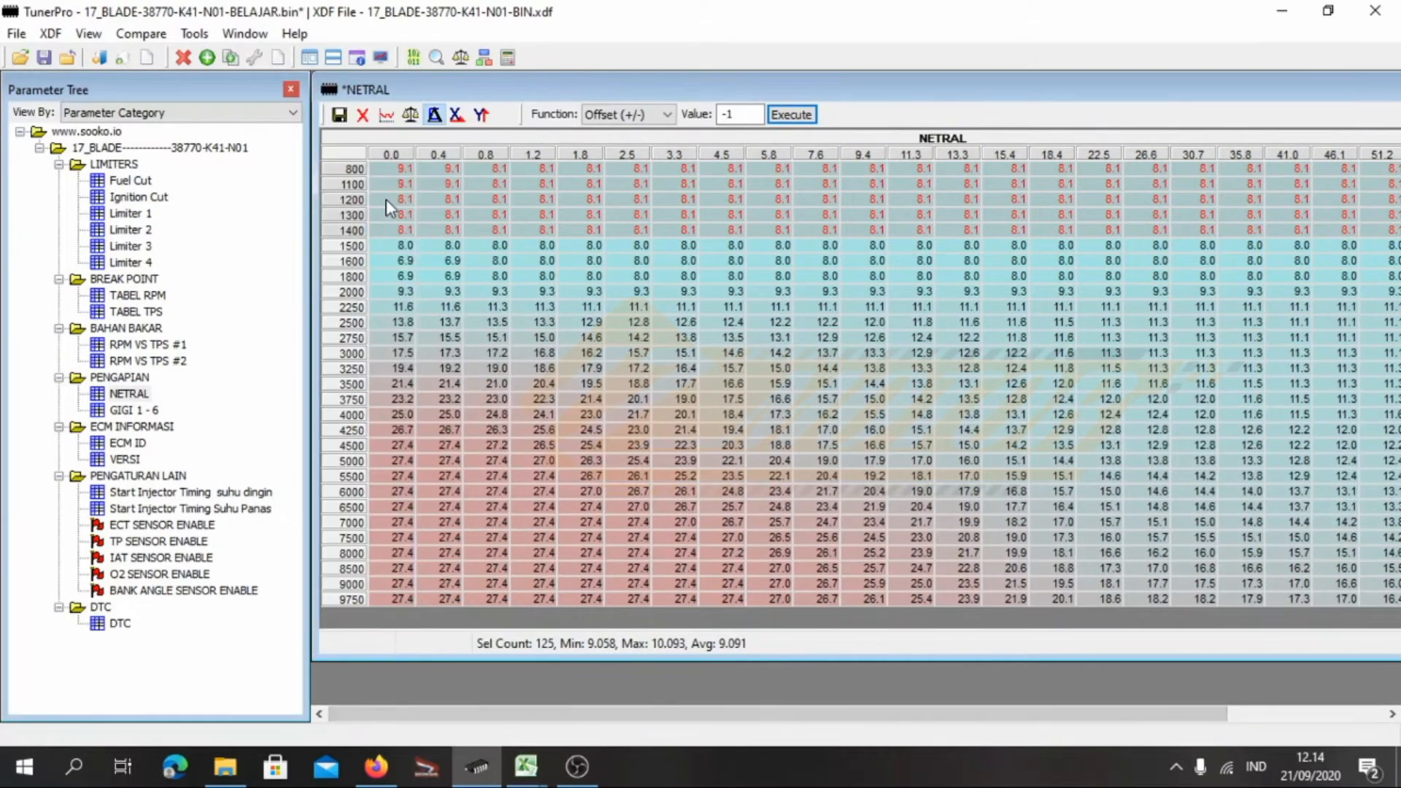
{"action": "left_click", "coordinate": [339, 115]}
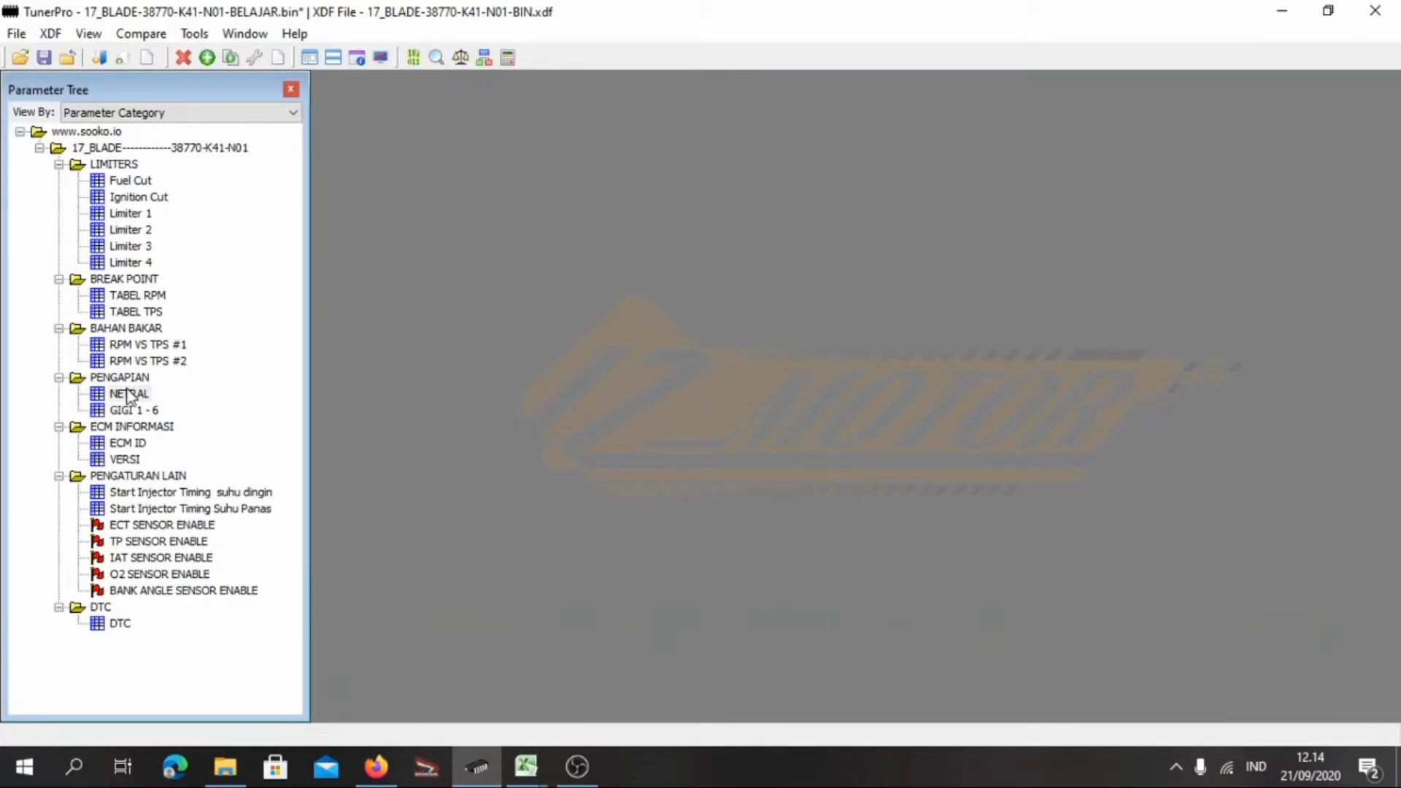
View the GIGI 1 - 6 ignition table, close it and open the RPM VS TPS #1 fuel table
{"action": "double_click", "coordinate": [129, 410]}
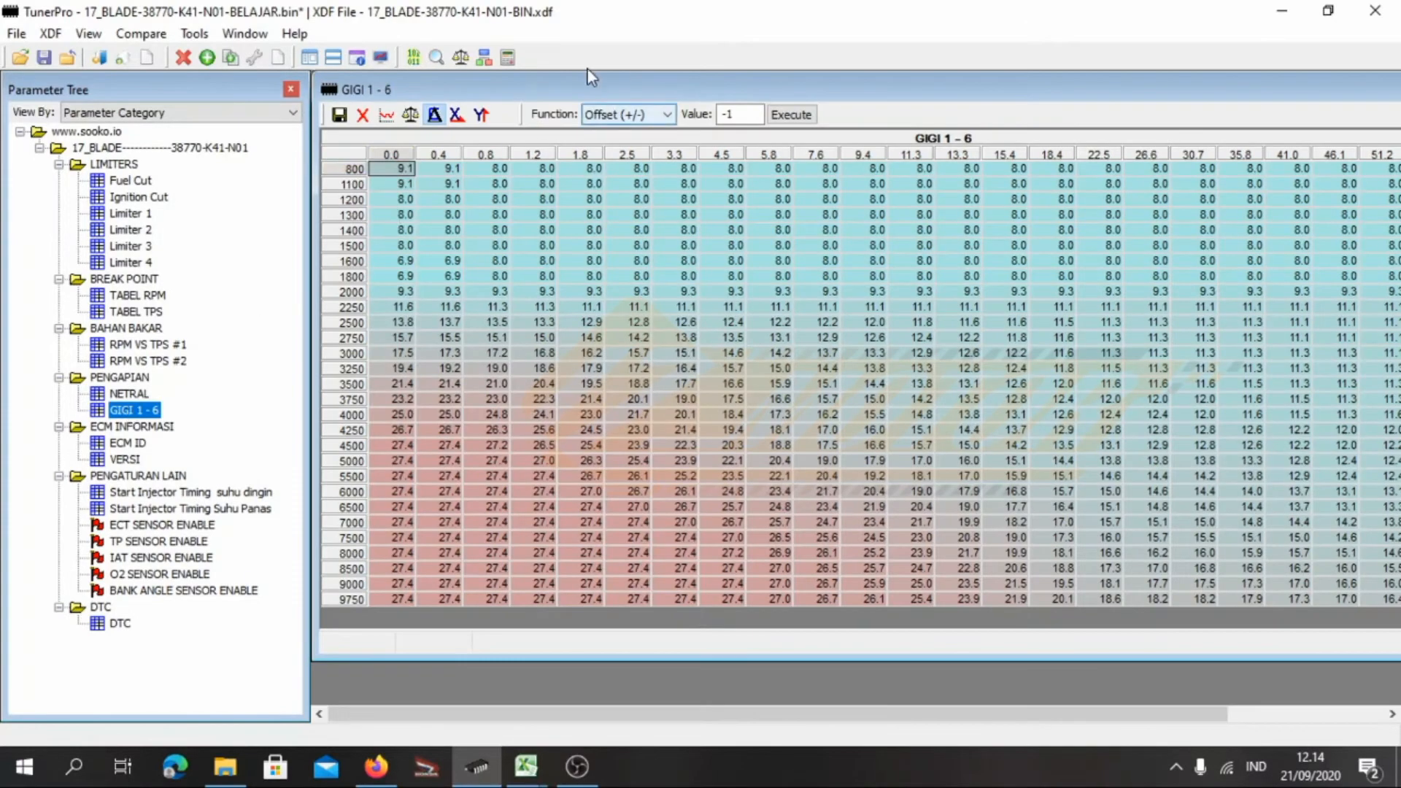
{"action": "left_click", "coordinate": [363, 115]}
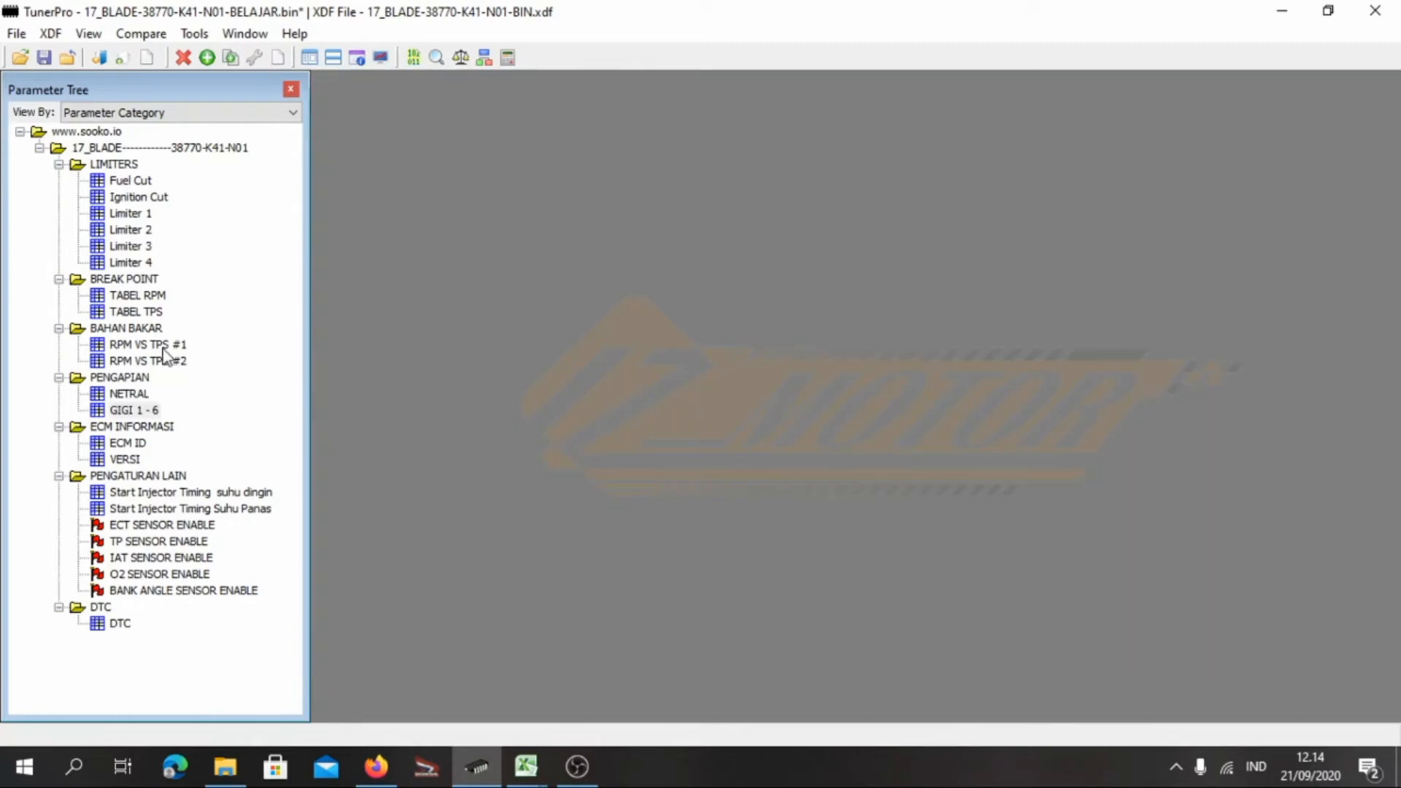
{"action": "double_click", "coordinate": [145, 345]}
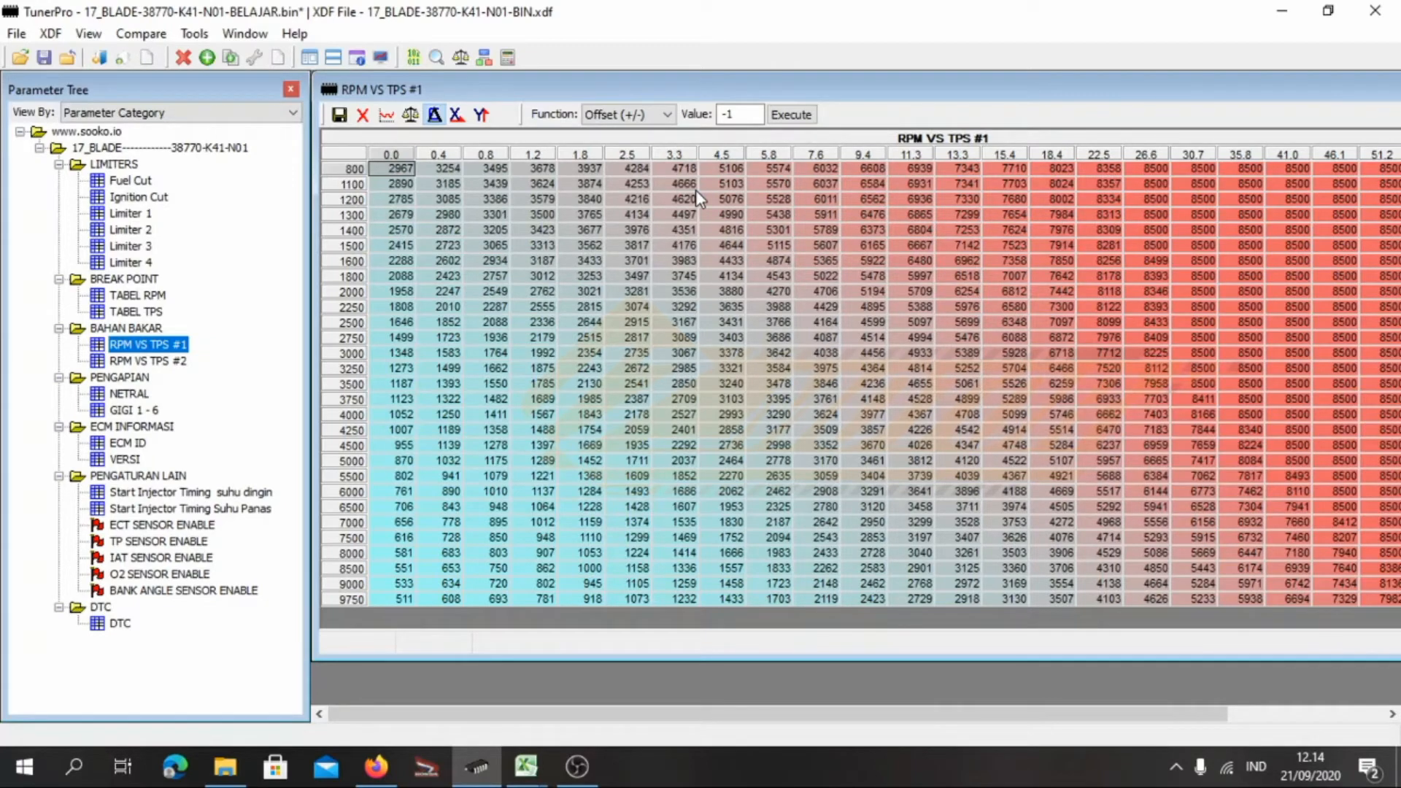
Set the RPM VS TPS #1 table's function to Multiply
{"action": "left_click", "coordinate": [642, 116]}
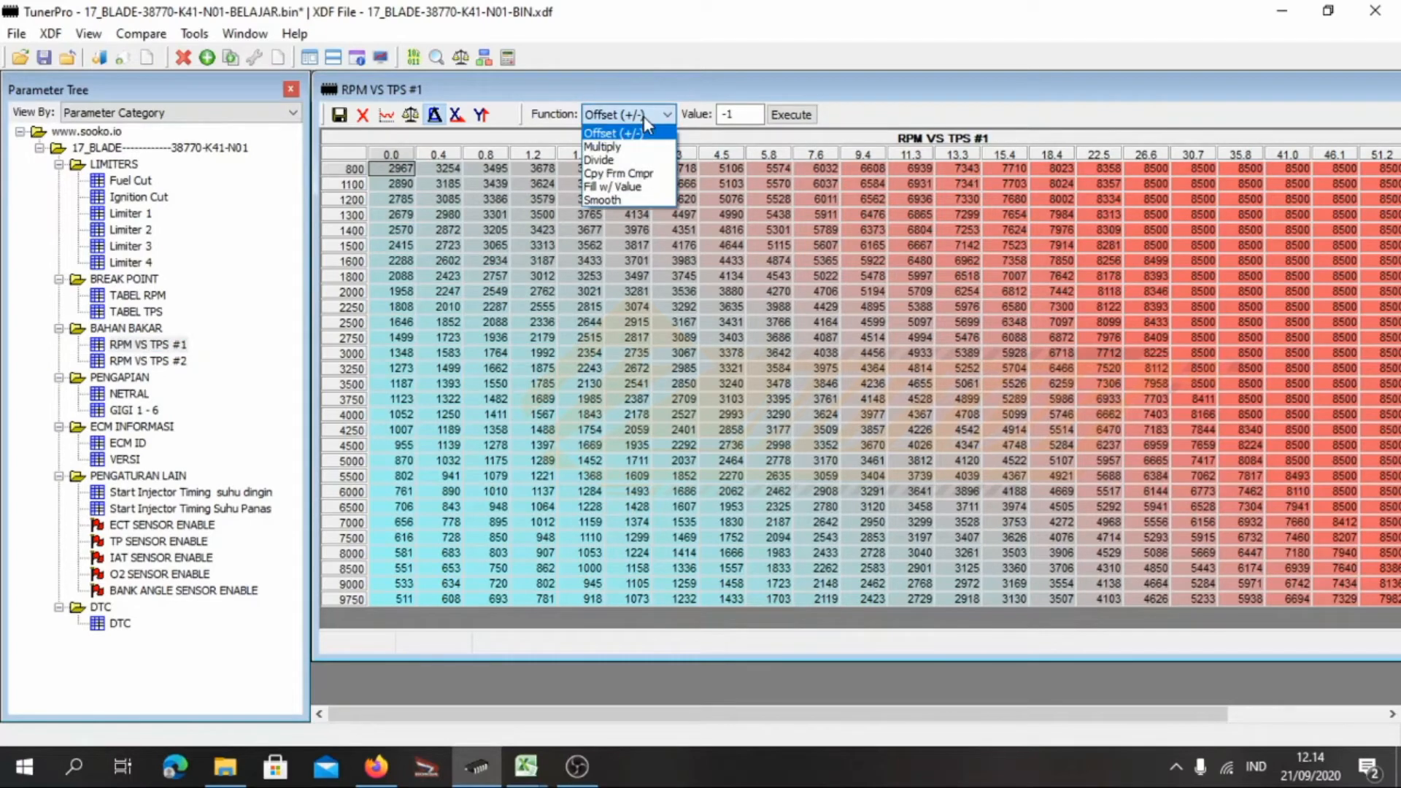
{"action": "left_click", "coordinate": [632, 146]}
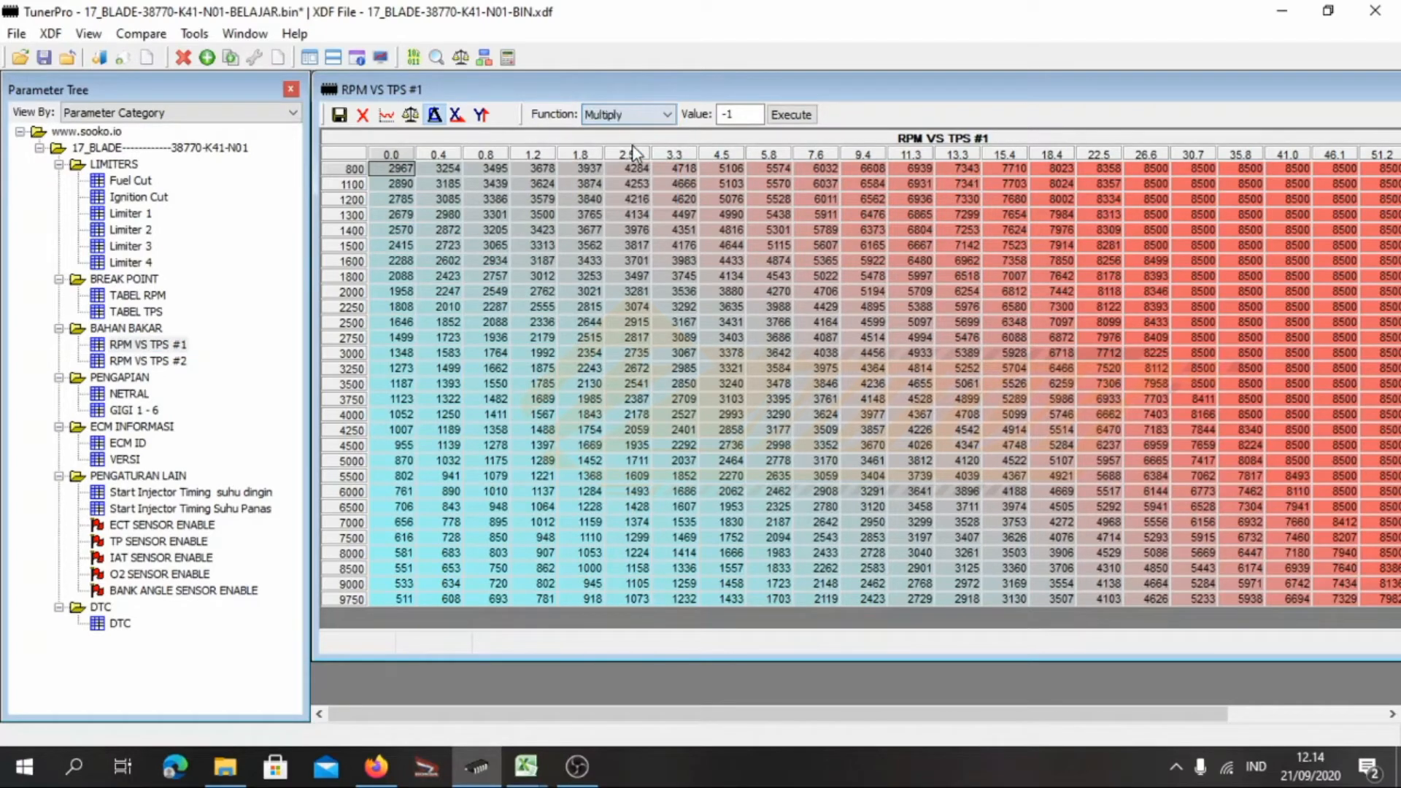
{"action": "left_click", "coordinate": [658, 115]}
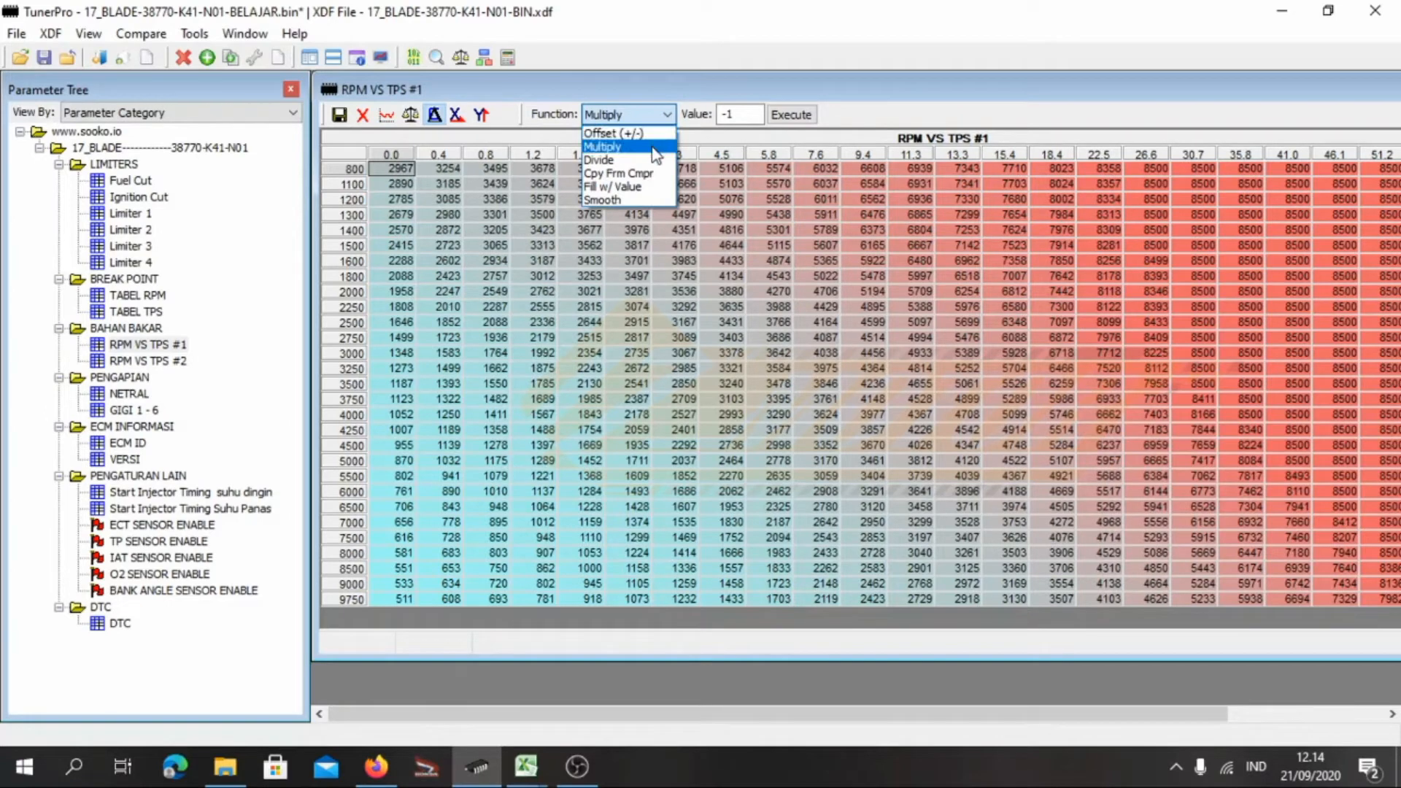
{"action": "left_click", "coordinate": [637, 118]}
{"action": "left_click", "coordinate": [636, 118]}
Select the 800 to 1800 rpm cells across TPS 0.0 to 1.8, view them on the table's graph and close the graph
{"action": "left_click", "coordinate": [403, 176]}
{"action": "left_click_drag", "start_coordinate": [405, 169], "coordinate": [585, 276]}
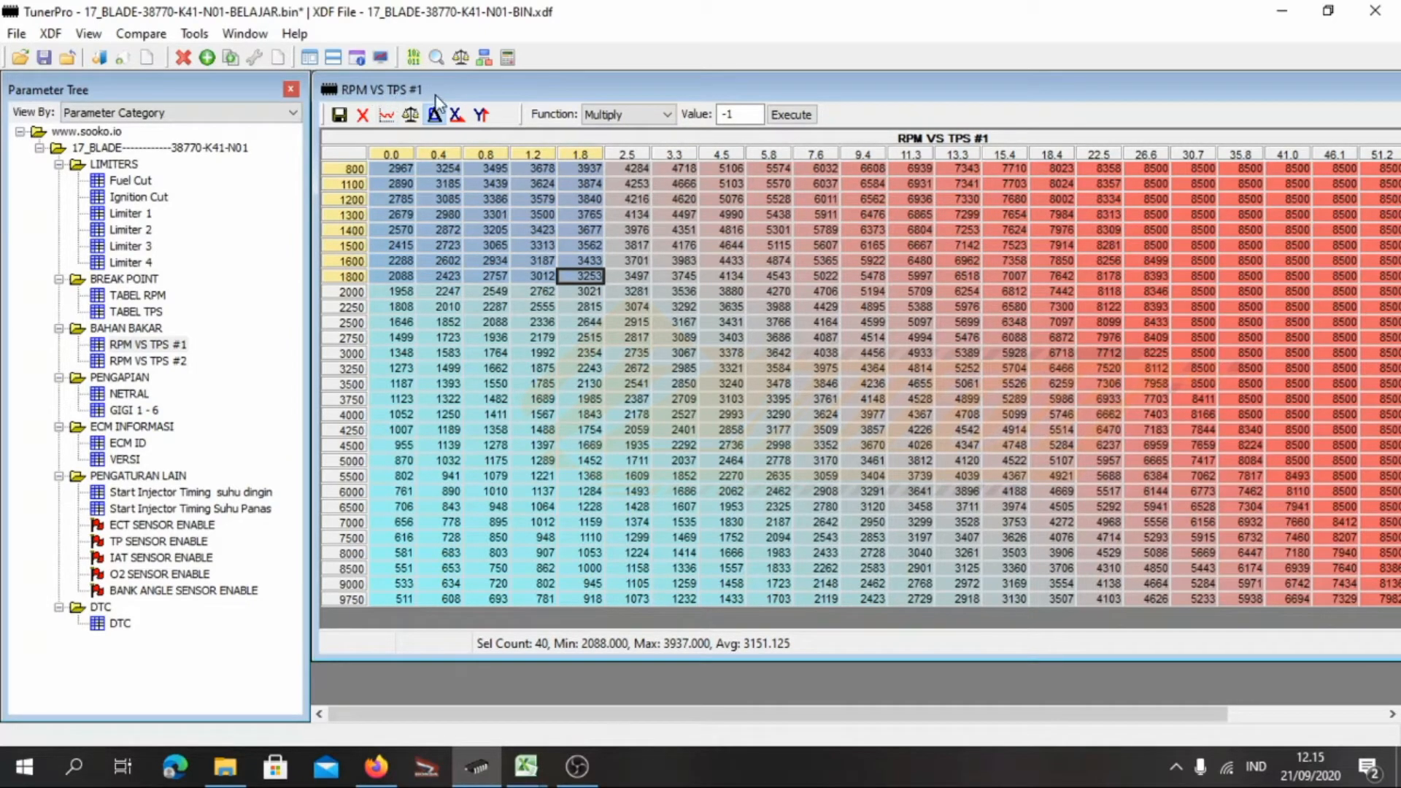
{"action": "left_click", "coordinate": [386, 114]}
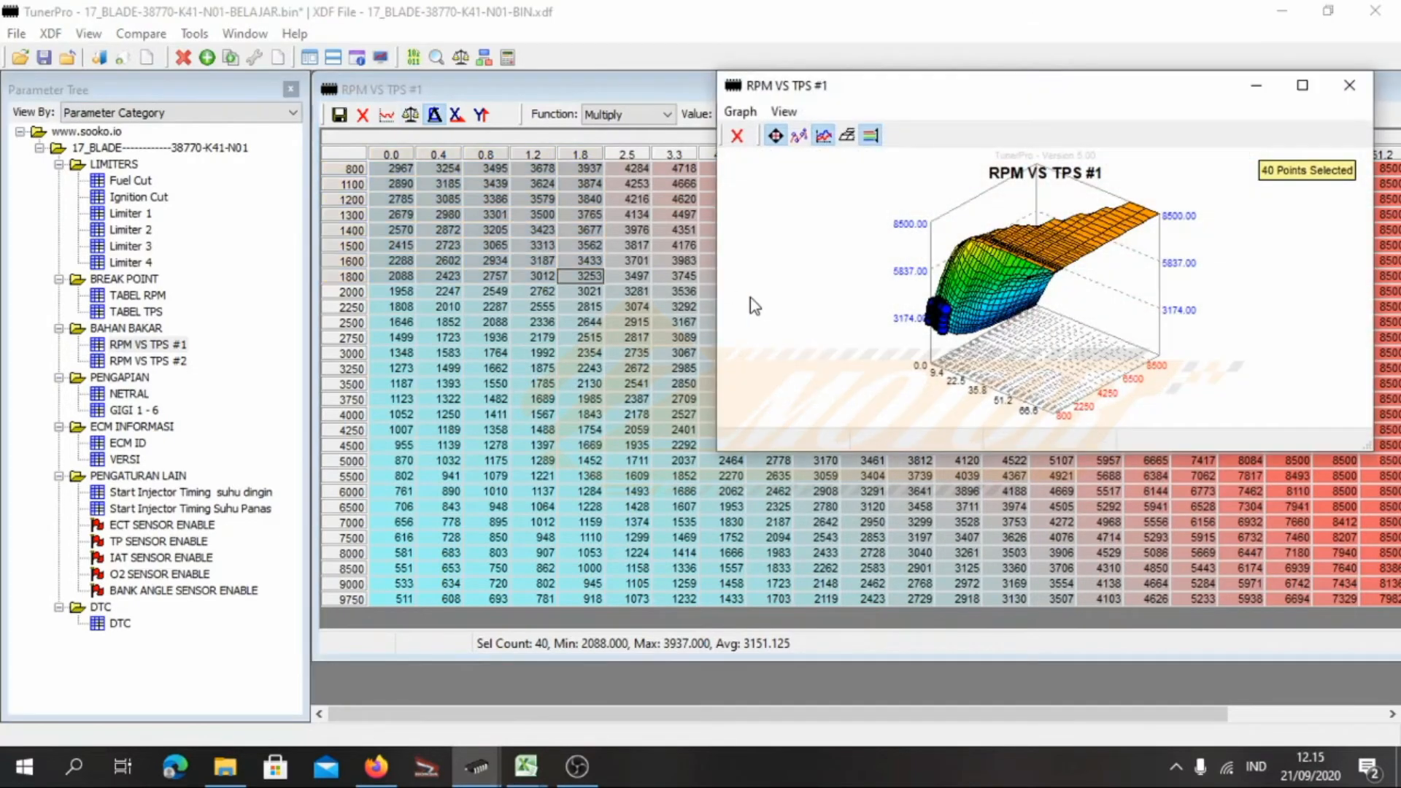
{"action": "left_click", "coordinate": [1349, 85]}
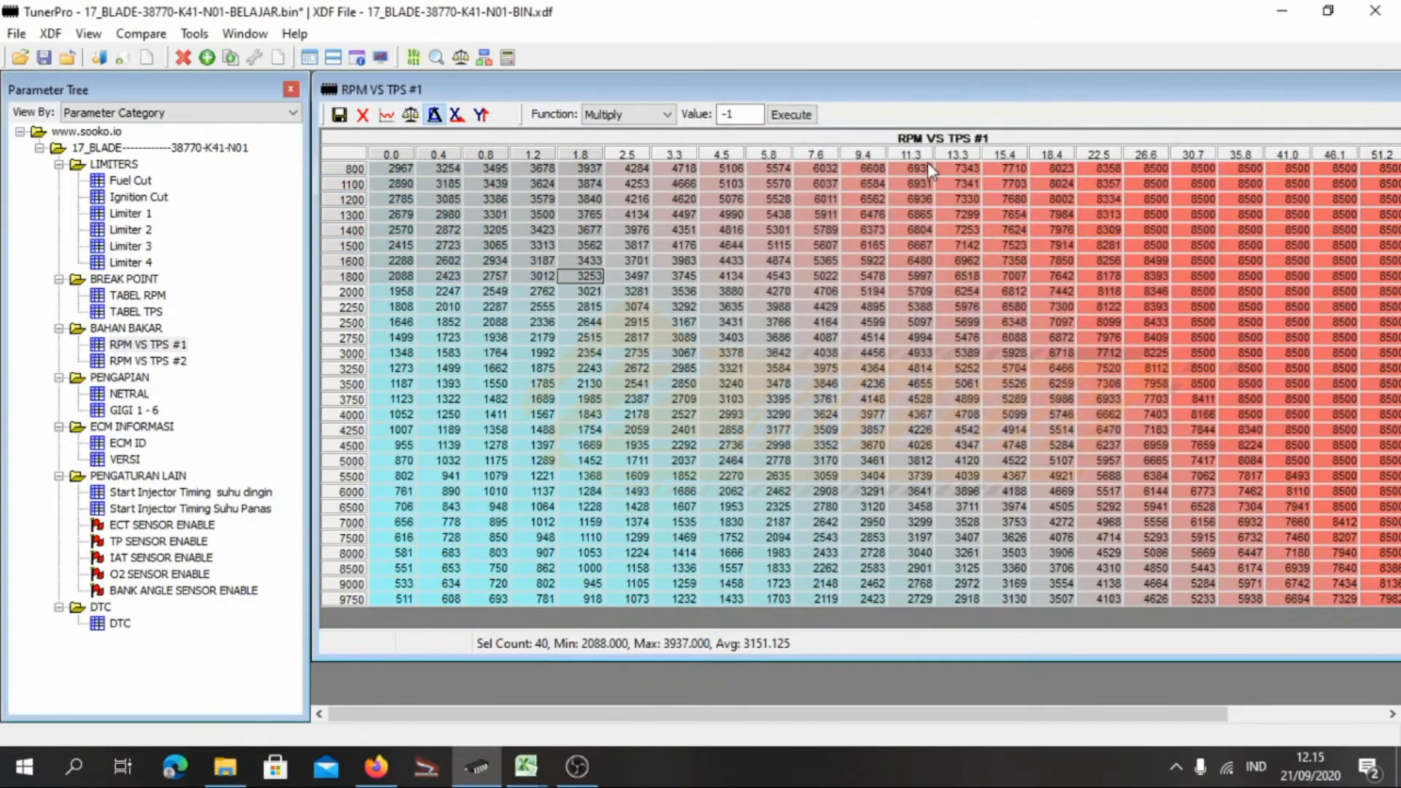
Highlight the fuel cells for 800 to 1400 rpm up to TPS 13.3, and those for 800 to 1600 rpm up to TPS 4.5
{"action": "left_click", "coordinate": [635, 260]}
{"action": "left_click_drag", "start_coordinate": [397, 171], "coordinate": [940, 247]}
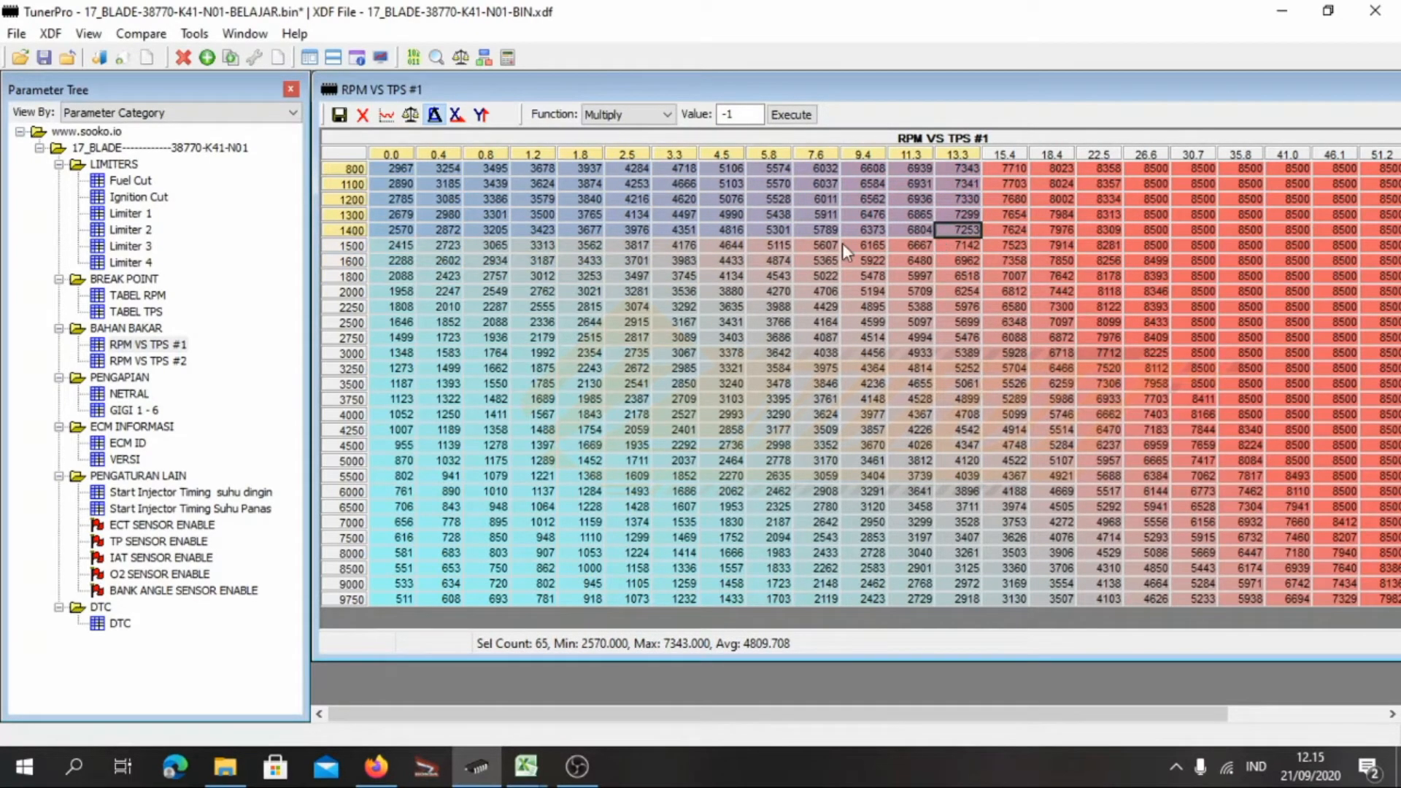
{"action": "left_click", "coordinate": [671, 260]}
{"action": "left_click_drag", "start_coordinate": [392, 167], "coordinate": [724, 266]}
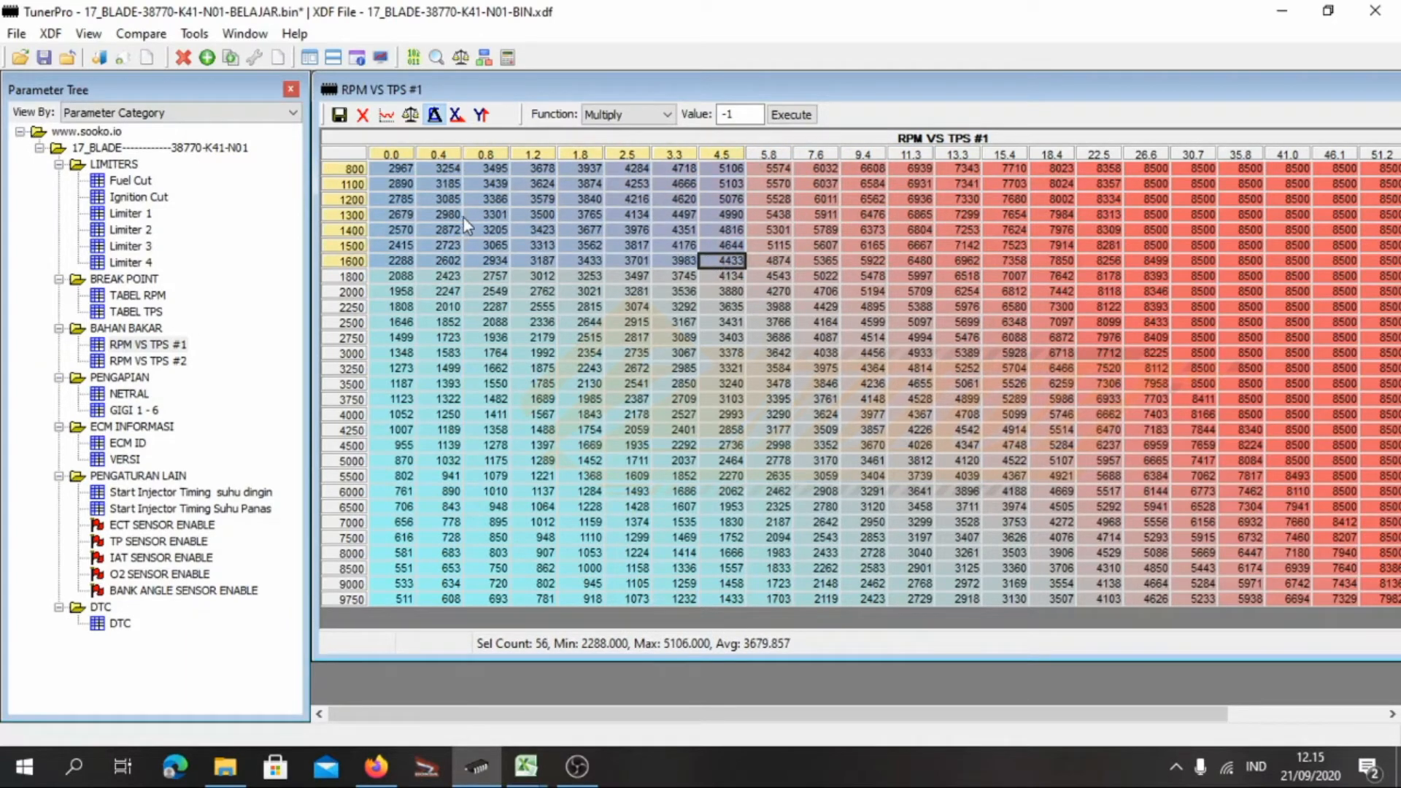
Multiply the whole TPS 0.0 column of RPM VS TPS #1 by 1.1 and close the table without committing the change
{"action": "left_click", "coordinate": [639, 116]}
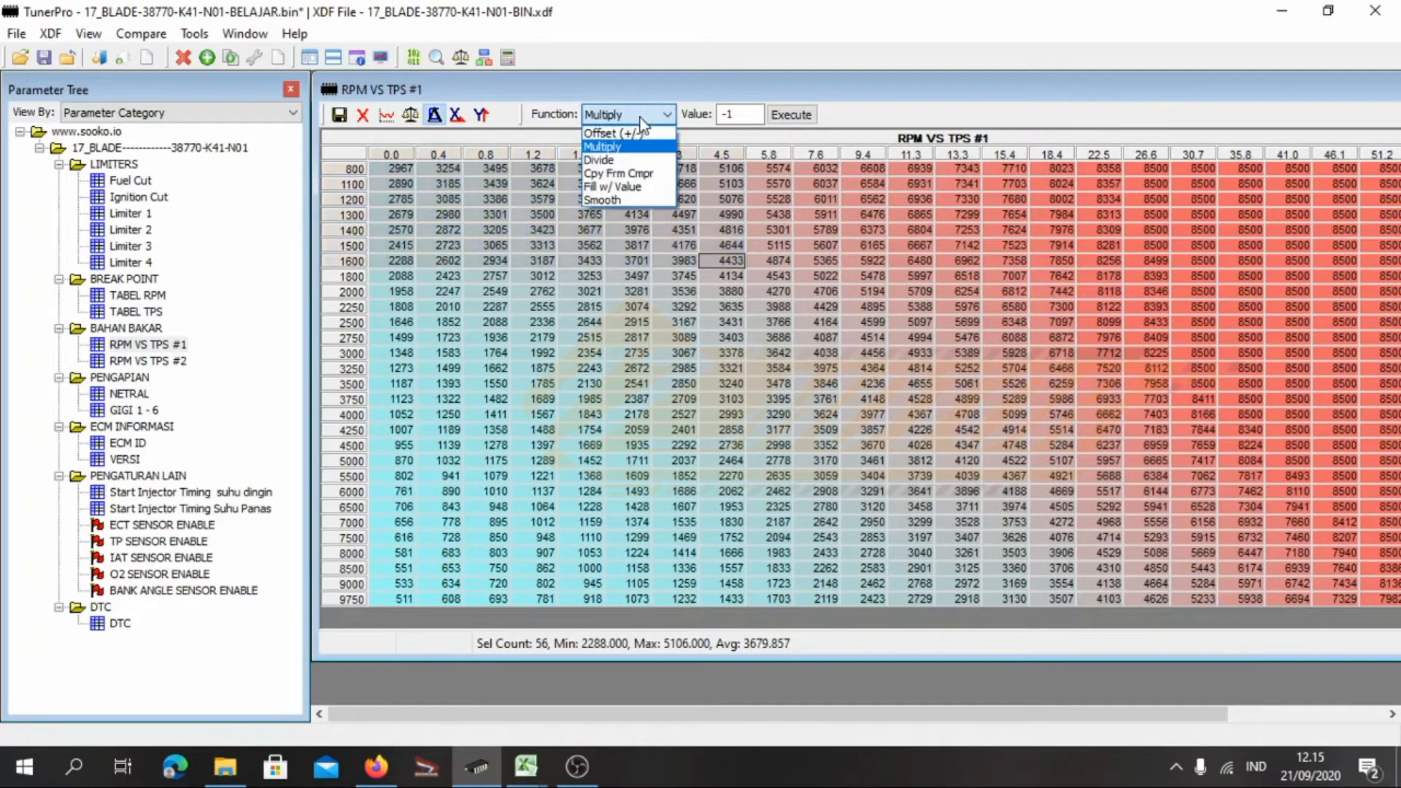
{"action": "left_click", "coordinate": [642, 148]}
{"action": "left_click", "coordinate": [397, 200]}
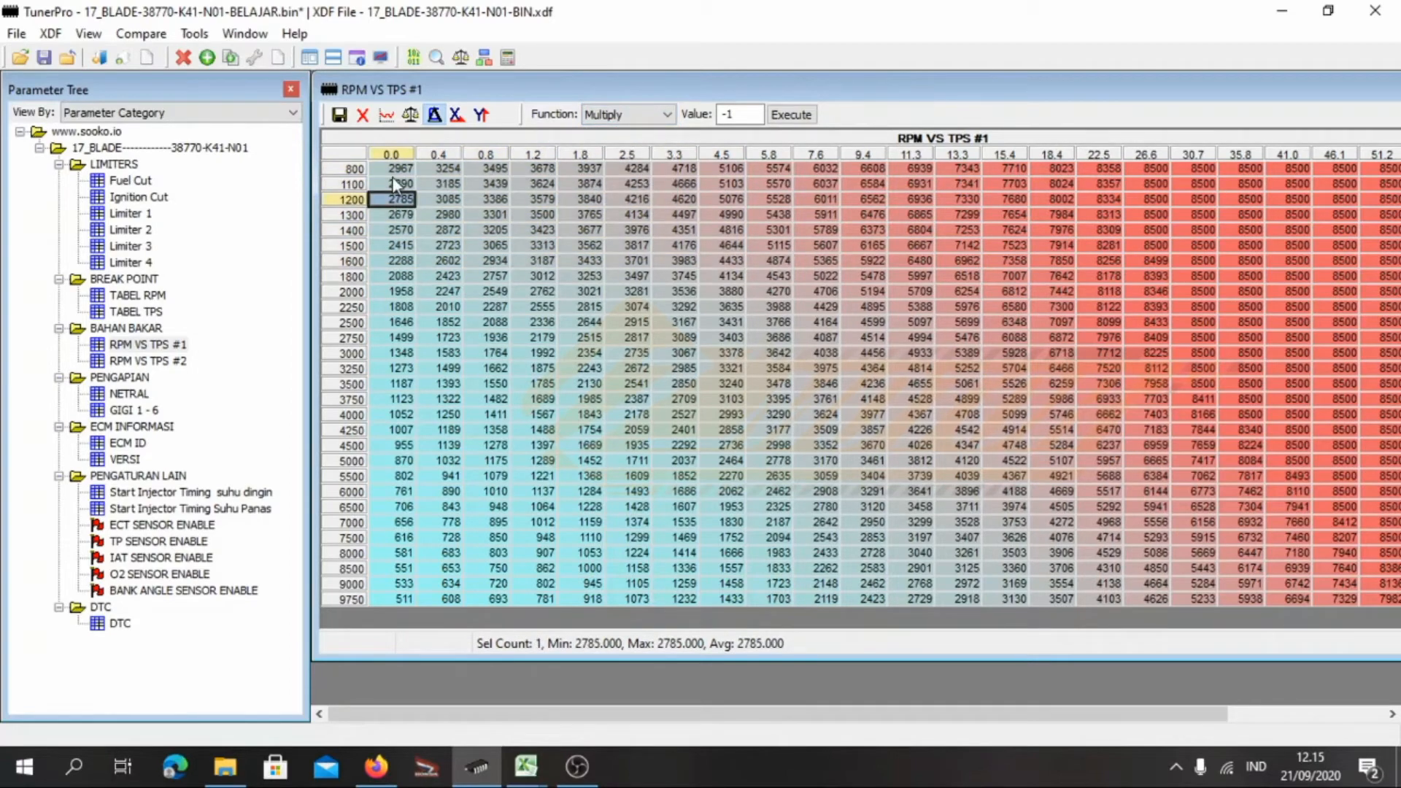
{"action": "left_click_drag", "start_coordinate": [391, 168], "coordinate": [405, 605]}
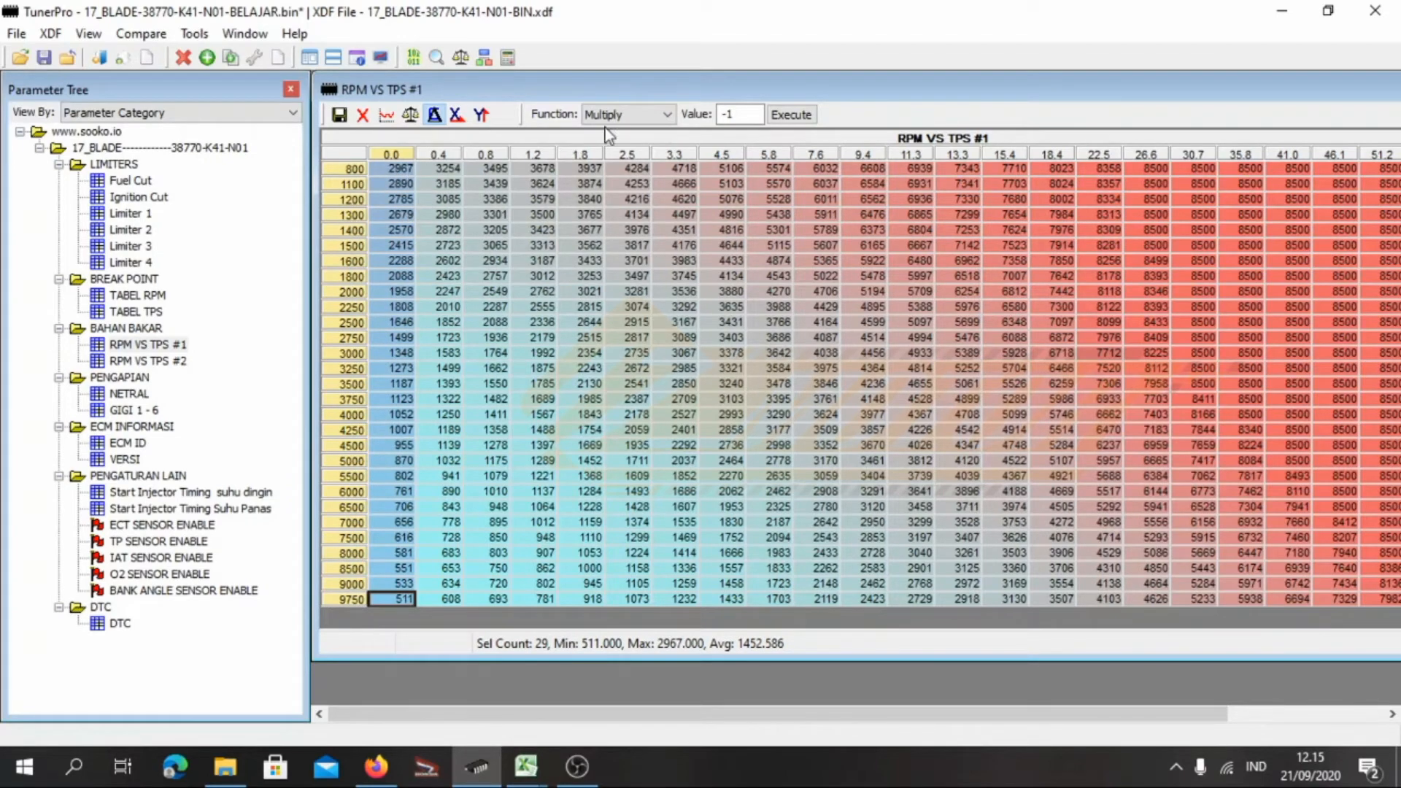
{"action": "double_click", "coordinate": [727, 114]}
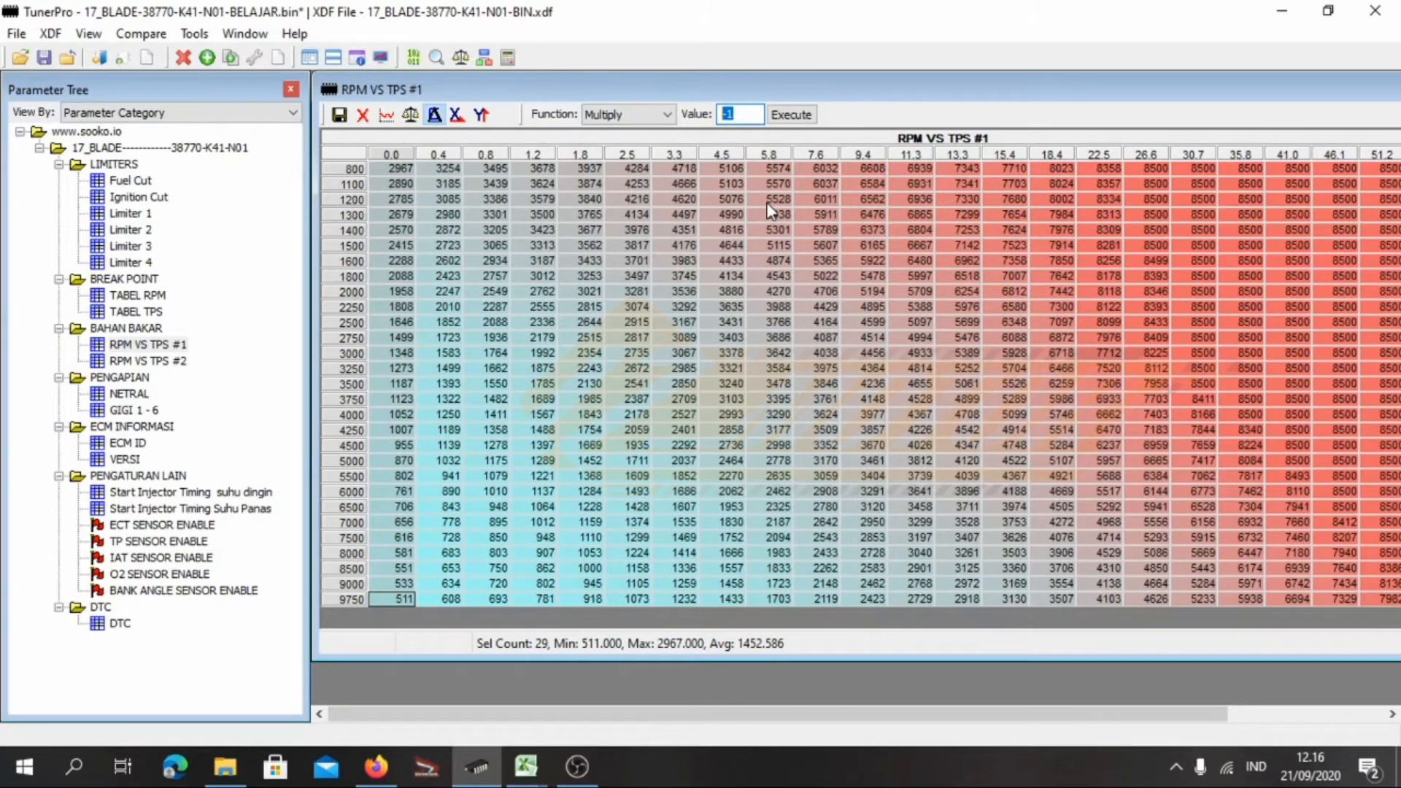
{"action": "type", "text": "10"}
{"action": "key", "text": "BackSpace"}
{"action": "type", "text": ".1"}
{"action": "left_click", "coordinate": [786, 116]}
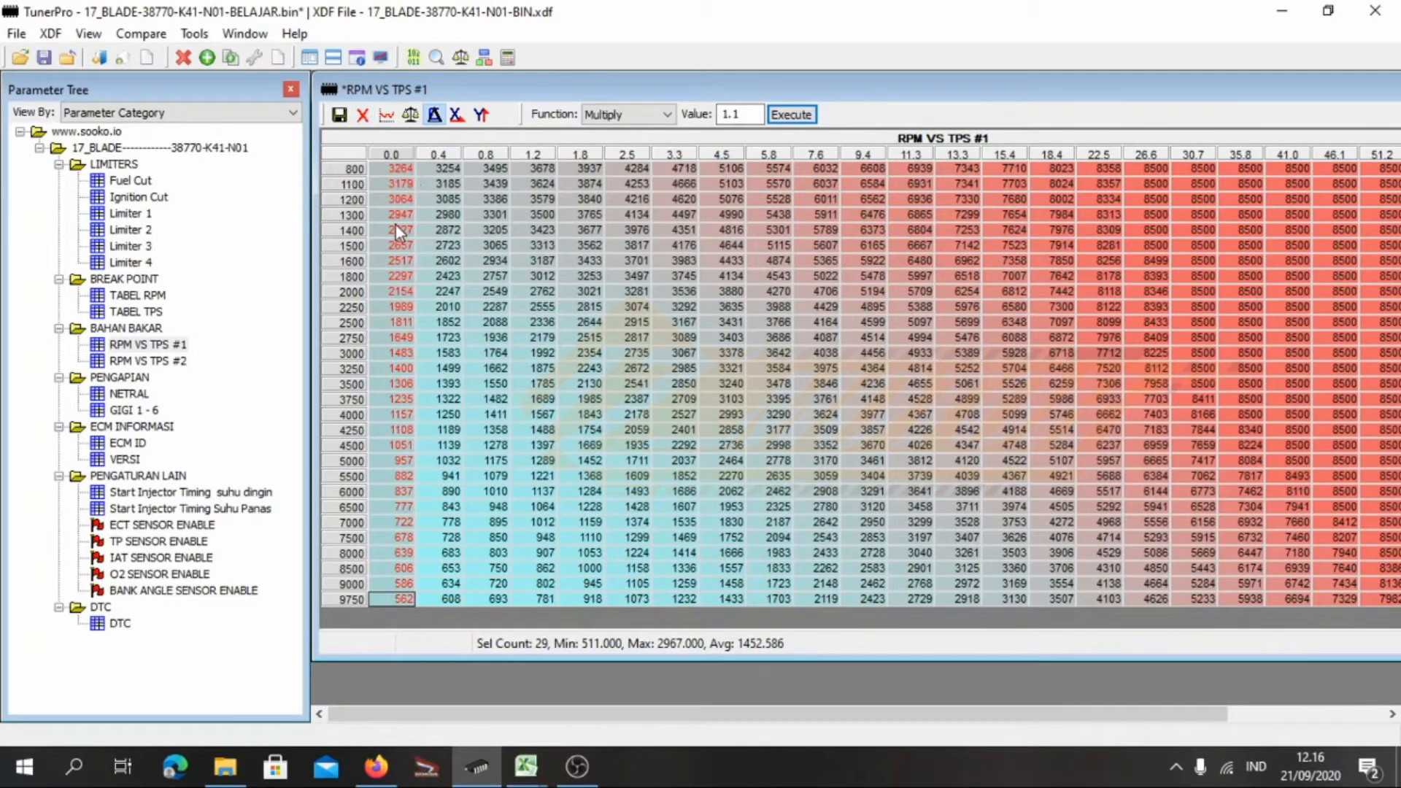
{"action": "left_click", "coordinate": [363, 121]}
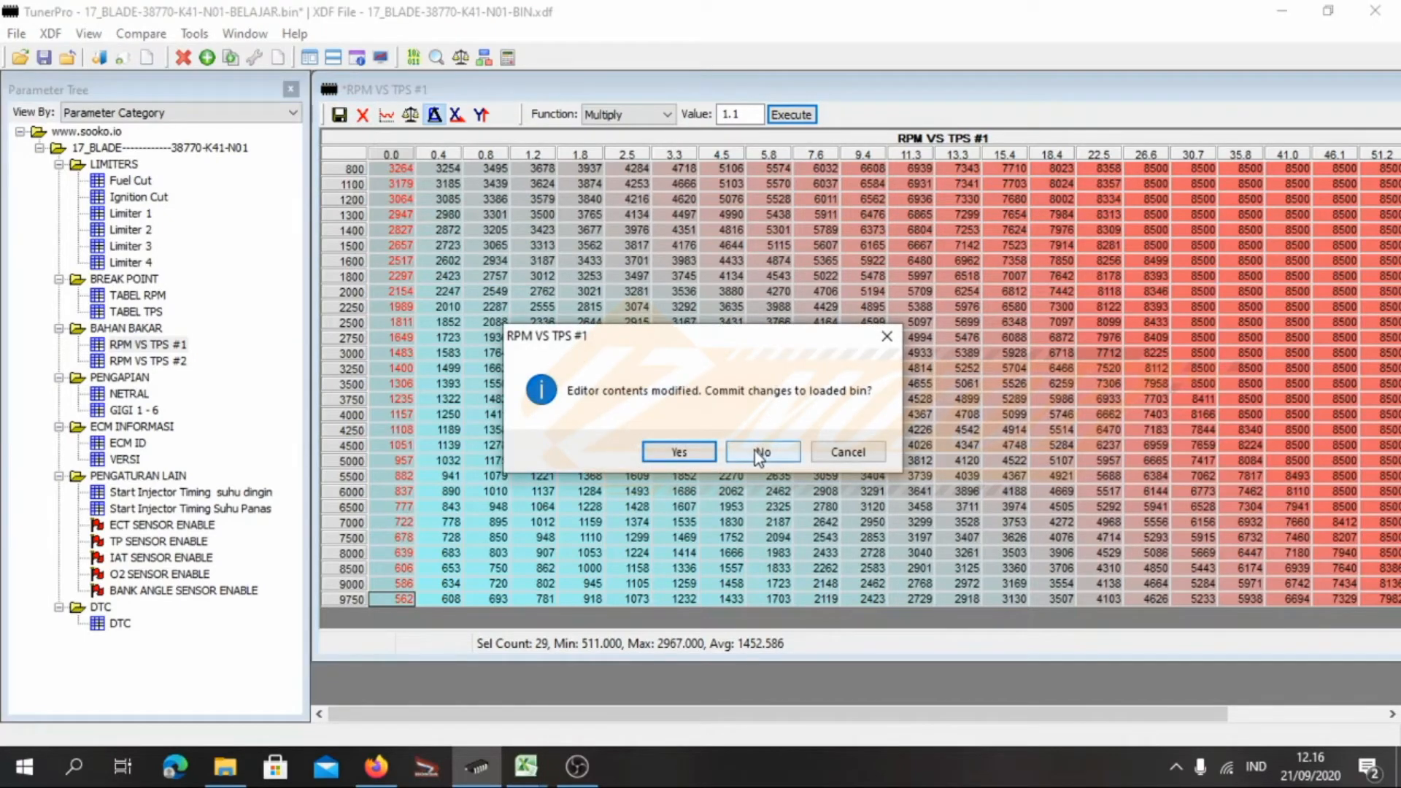
{"action": "left_click", "coordinate": [755, 450]}
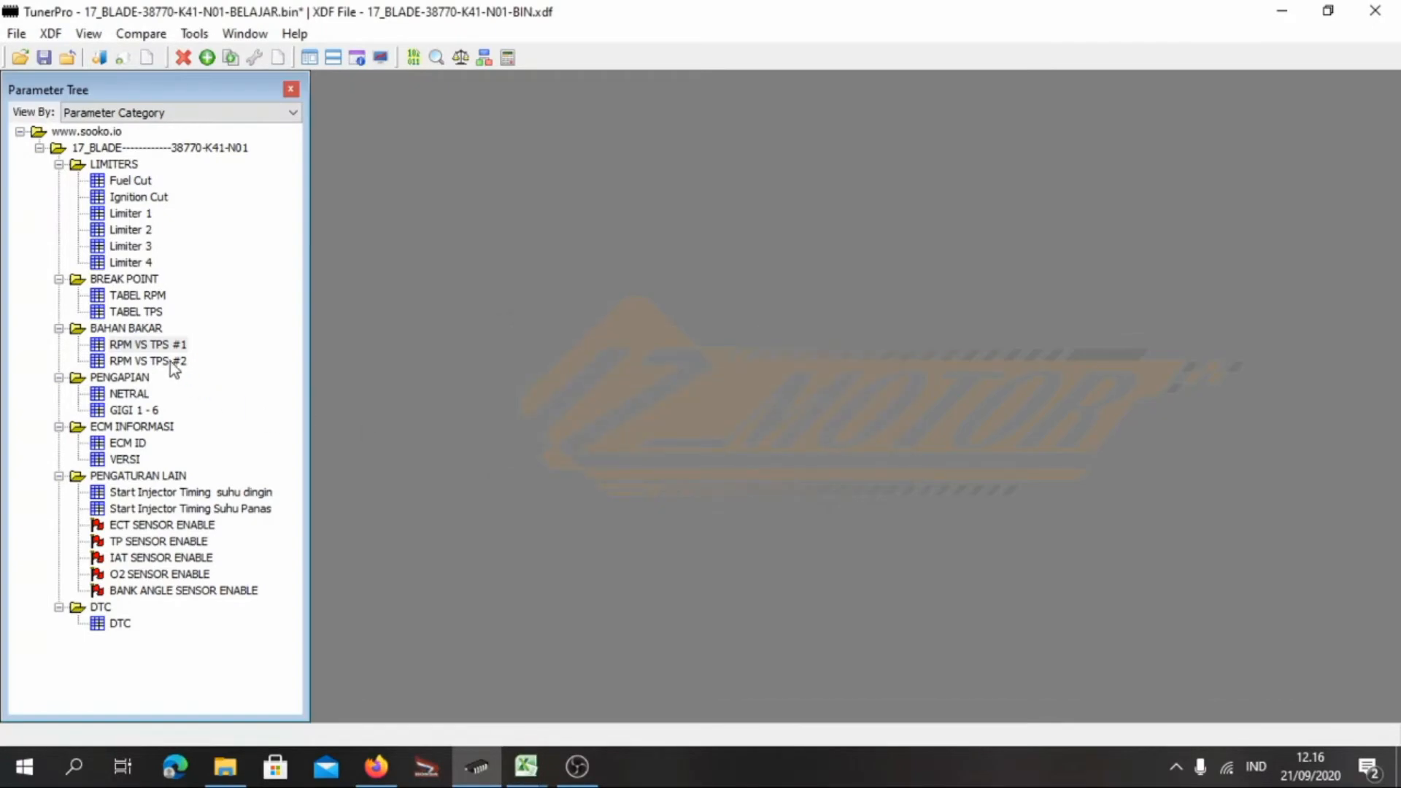
Reopen RPM VS TPS #1, copy its whole TPS 0.0 column and paste it into column A of Sheet2 in Excel
{"action": "double_click", "coordinate": [164, 345]}
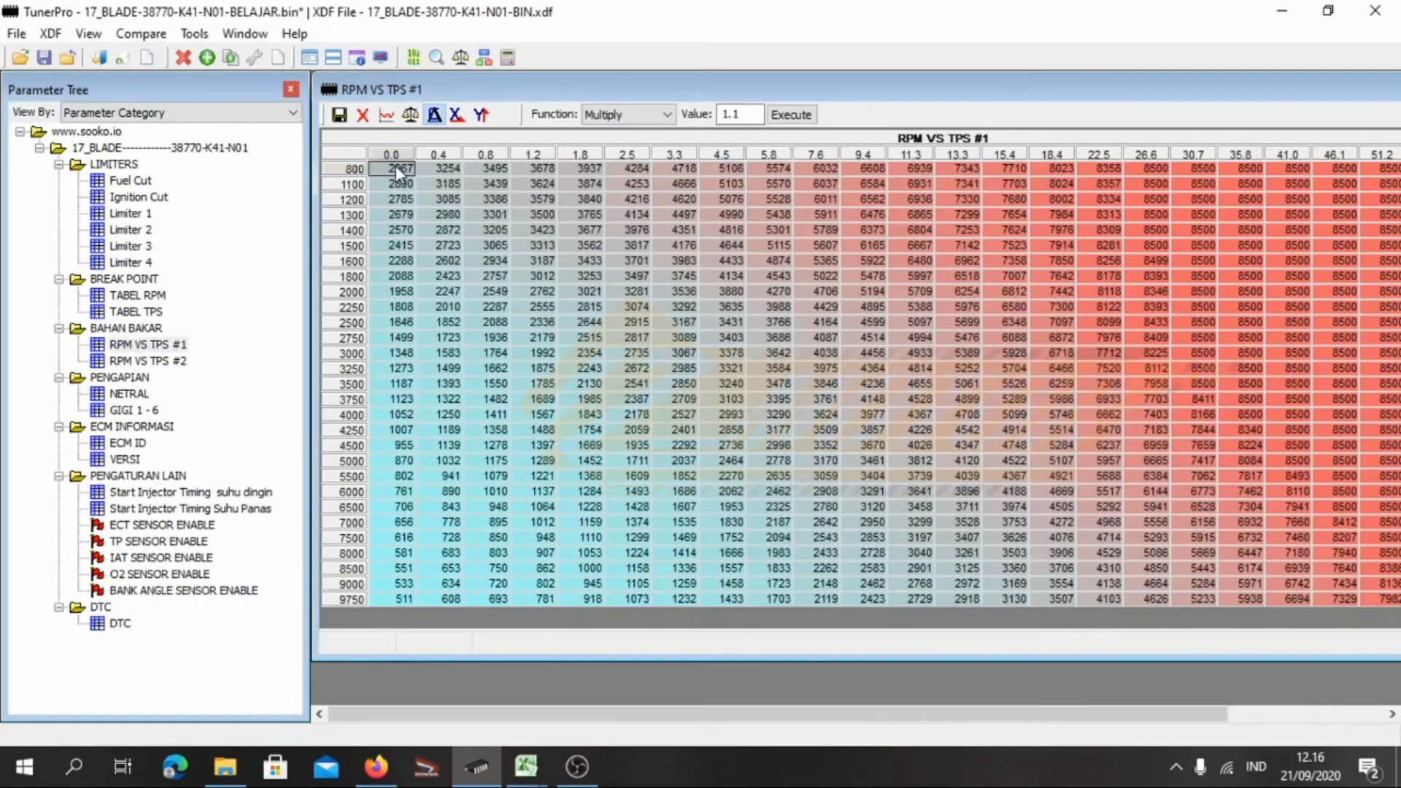
{"action": "left_click_drag", "start_coordinate": [396, 165], "coordinate": [404, 594]}
{"action": "key", "text": "ctrl+c"}
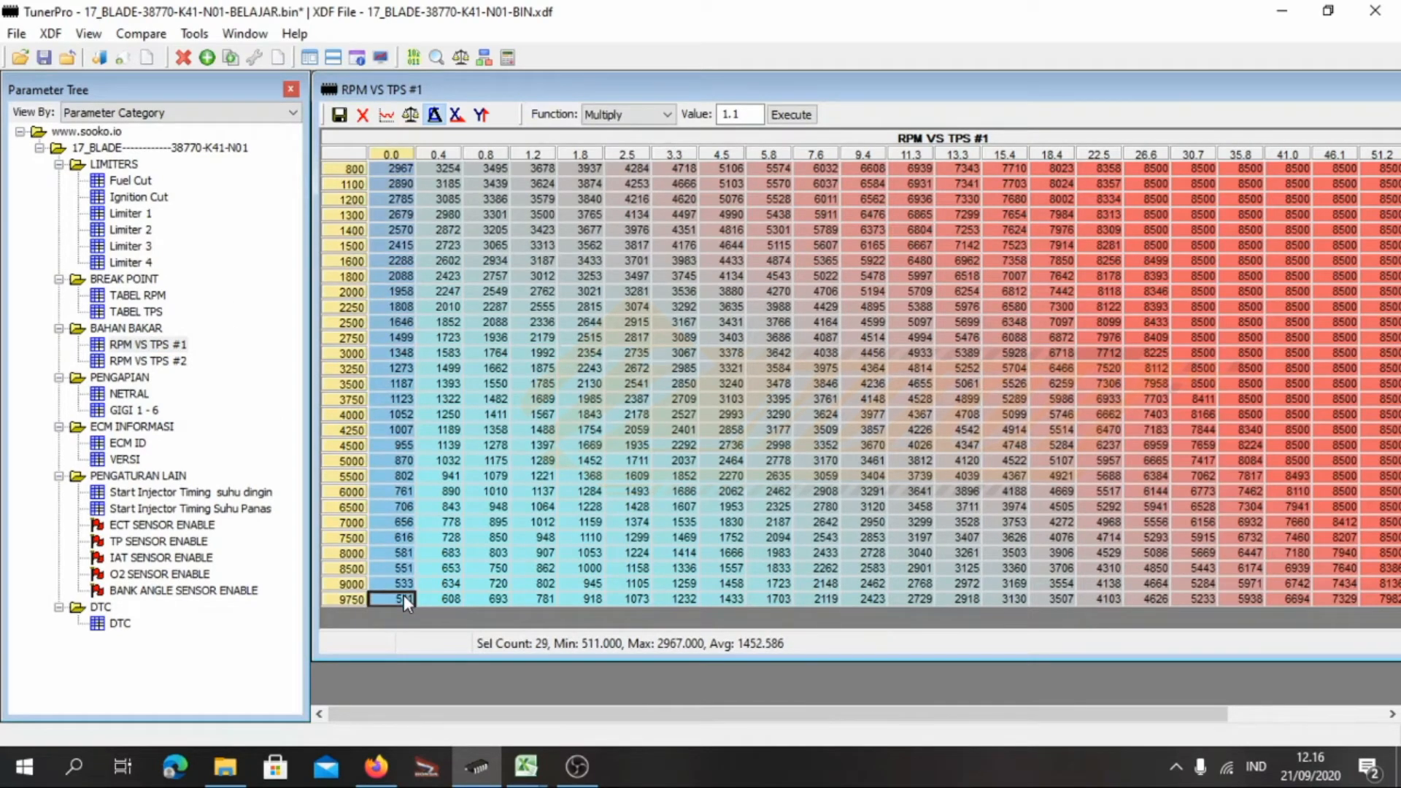
{"action": "left_click", "coordinate": [525, 766]}
{"action": "left_click", "coordinate": [588, 706]}
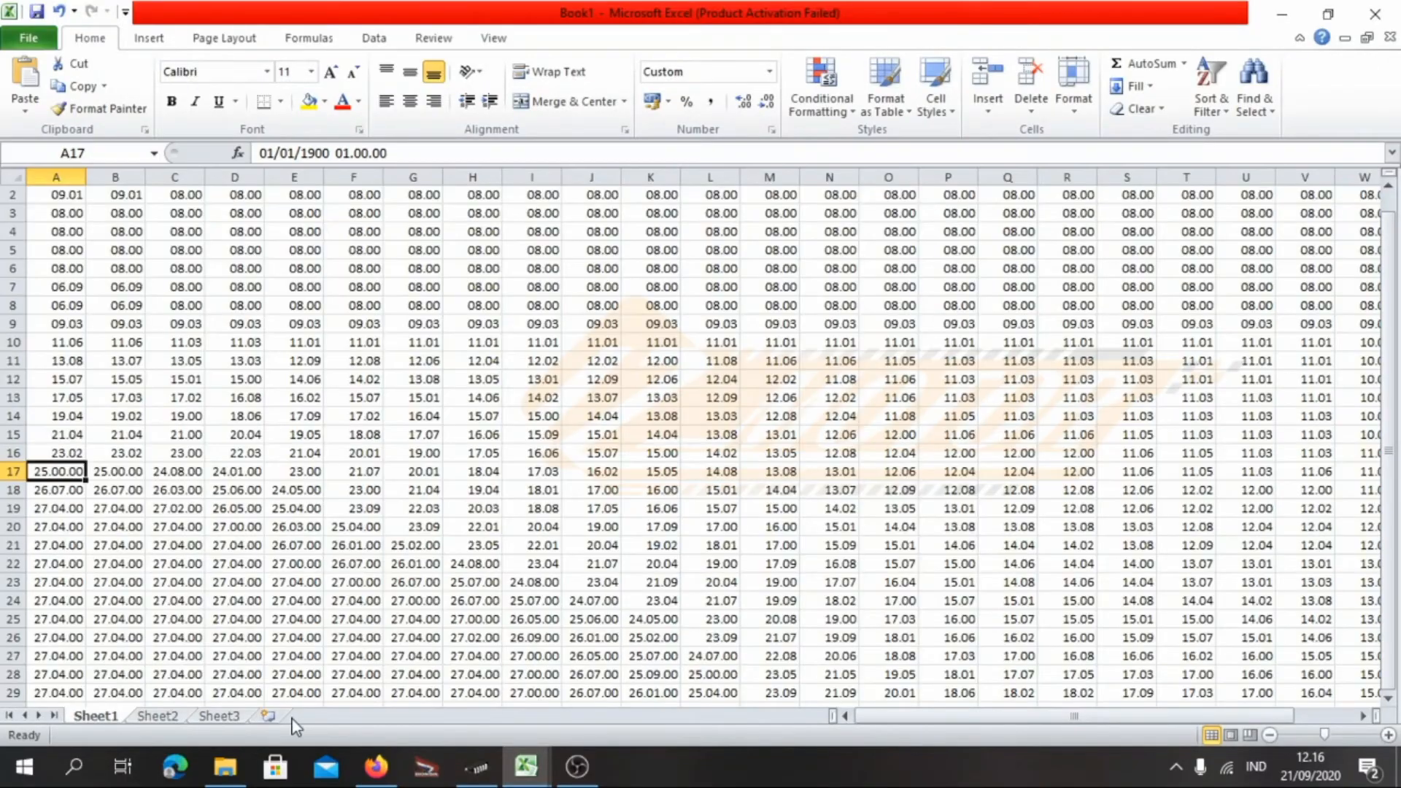
{"action": "left_click", "coordinate": [155, 716]}
{"action": "key", "text": "ctrl+v"}
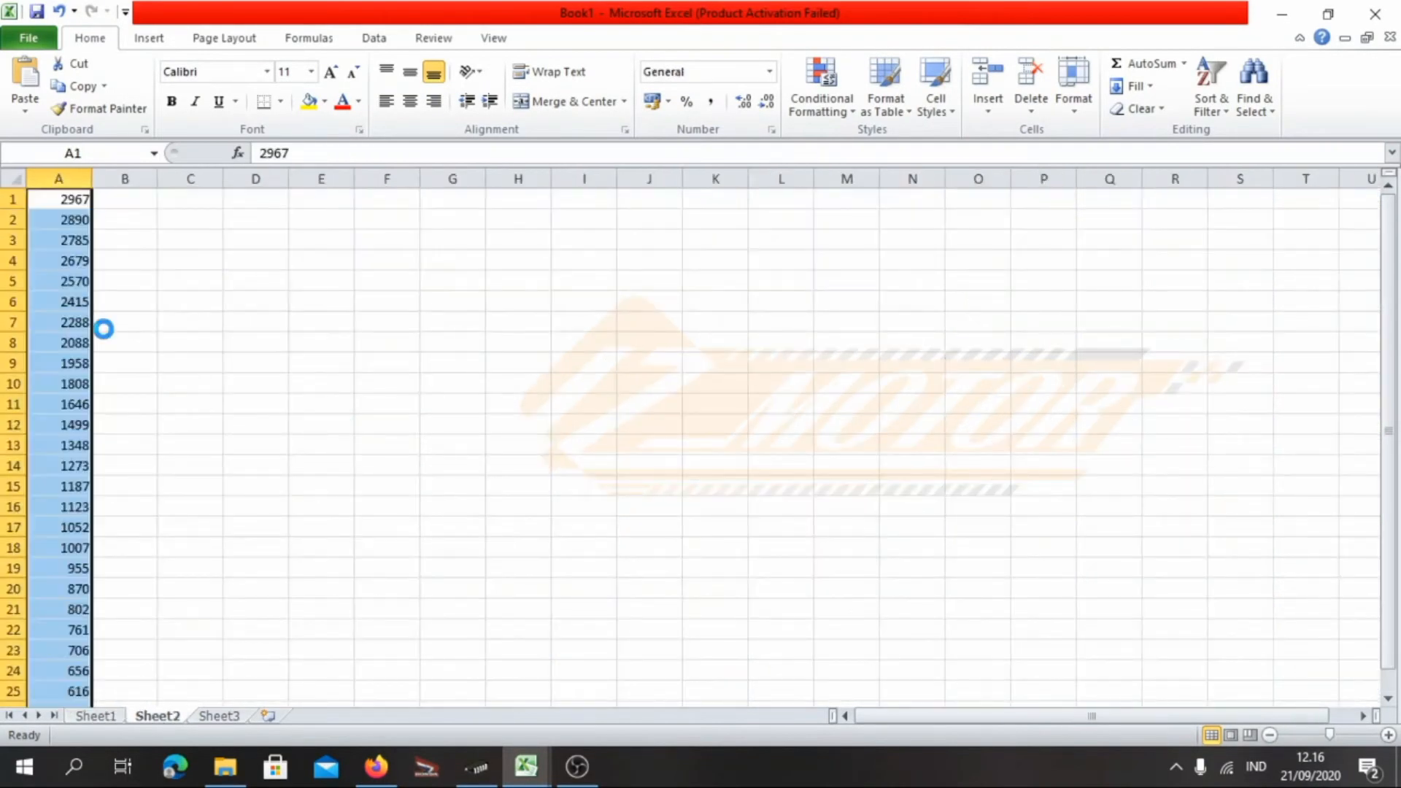
Enter the formula =A1+(A1*0,1) in cell C1 to add 10 percent to the first fuel value
{"action": "left_click", "coordinate": [194, 204]}
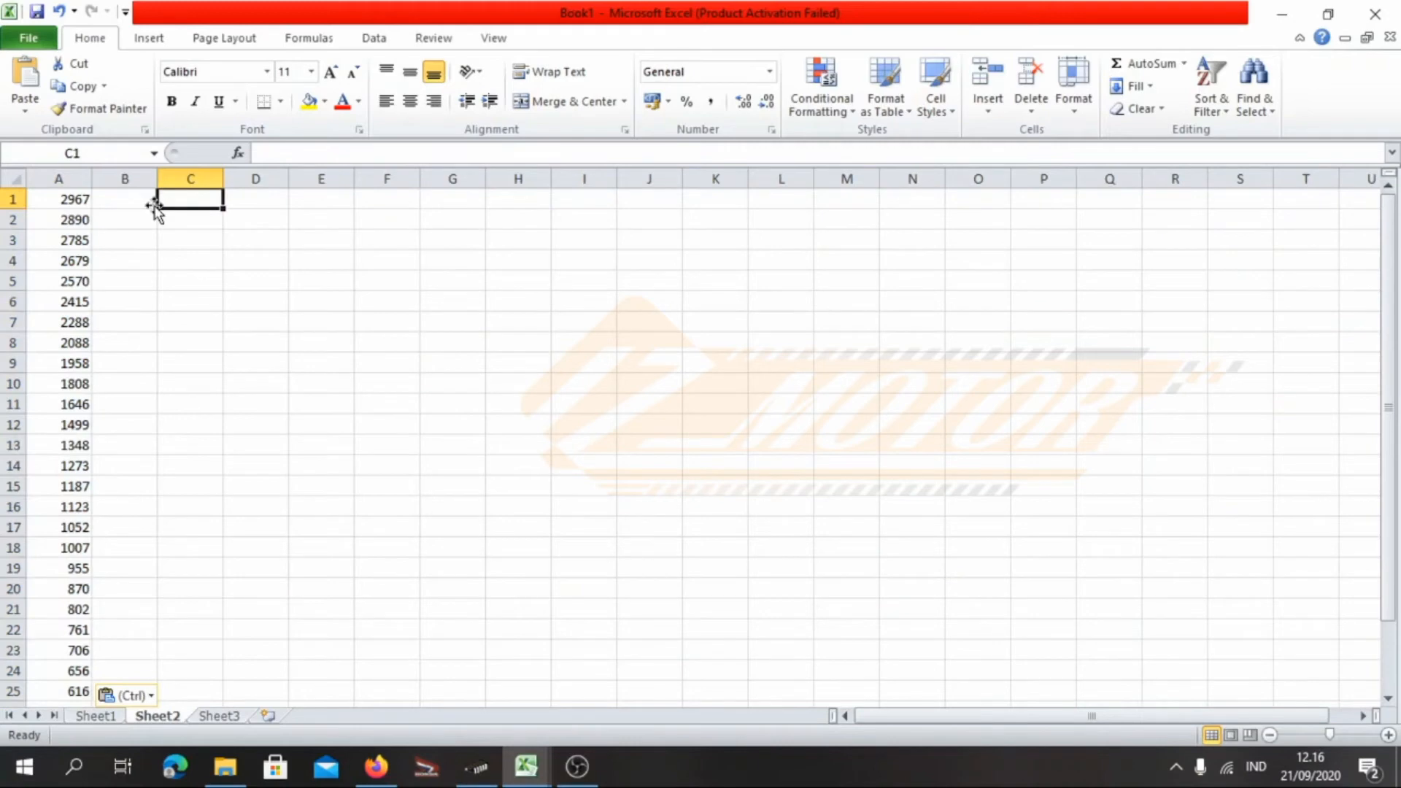
{"action": "type", "text": "="}
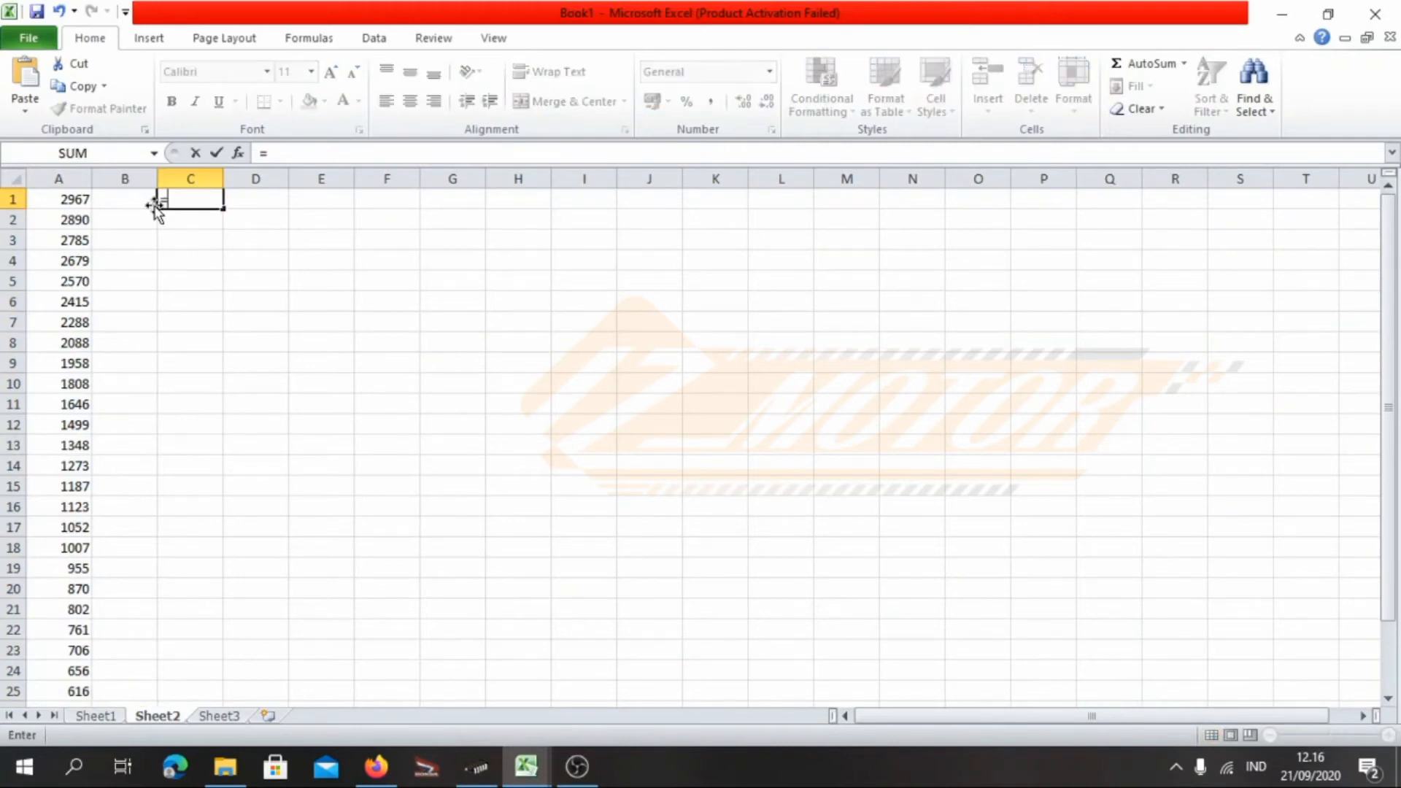
{"action": "left_click", "coordinate": [77, 200]}
{"action": "type", "text": "+("}
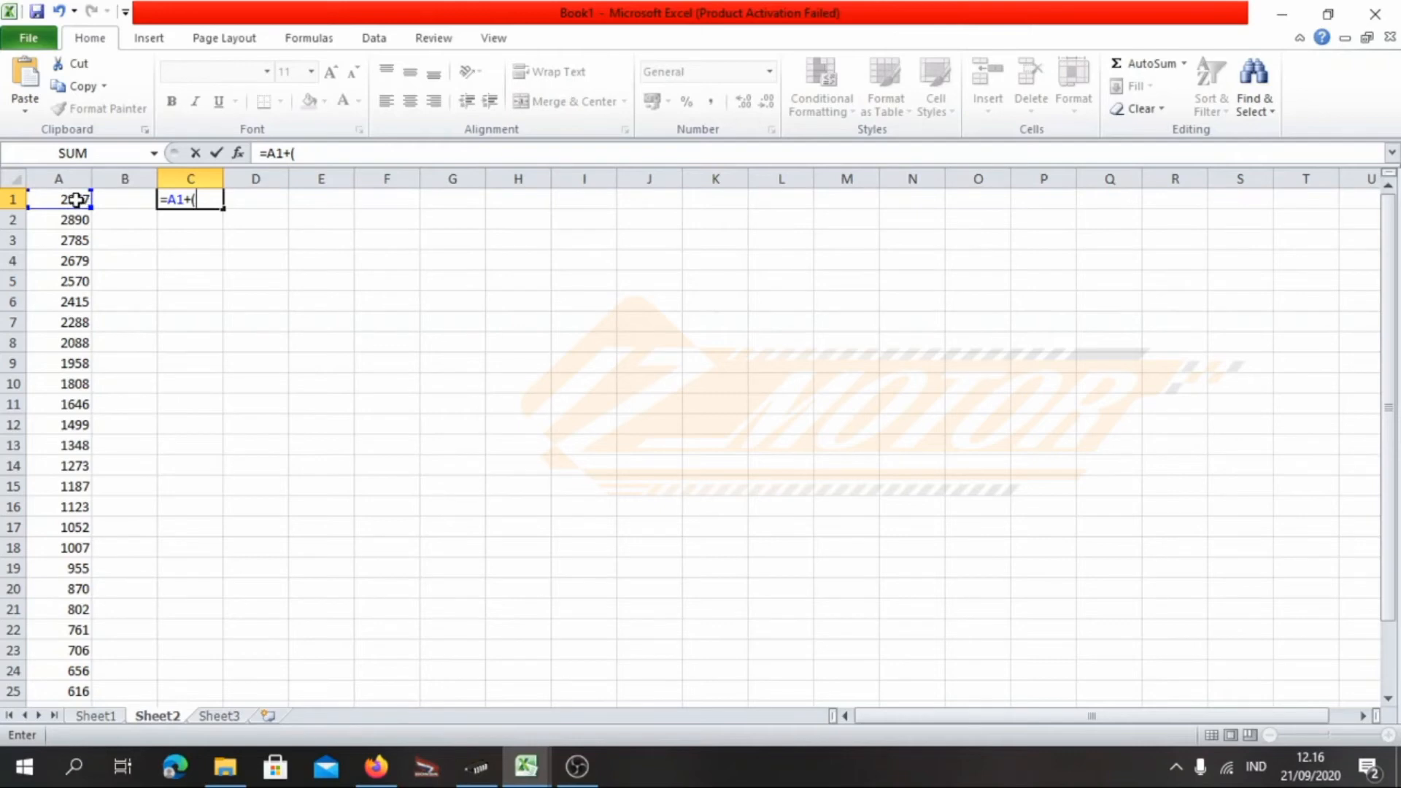
{"action": "left_click", "coordinate": [76, 200]}
{"action": "type", "text": "*0,1)"}
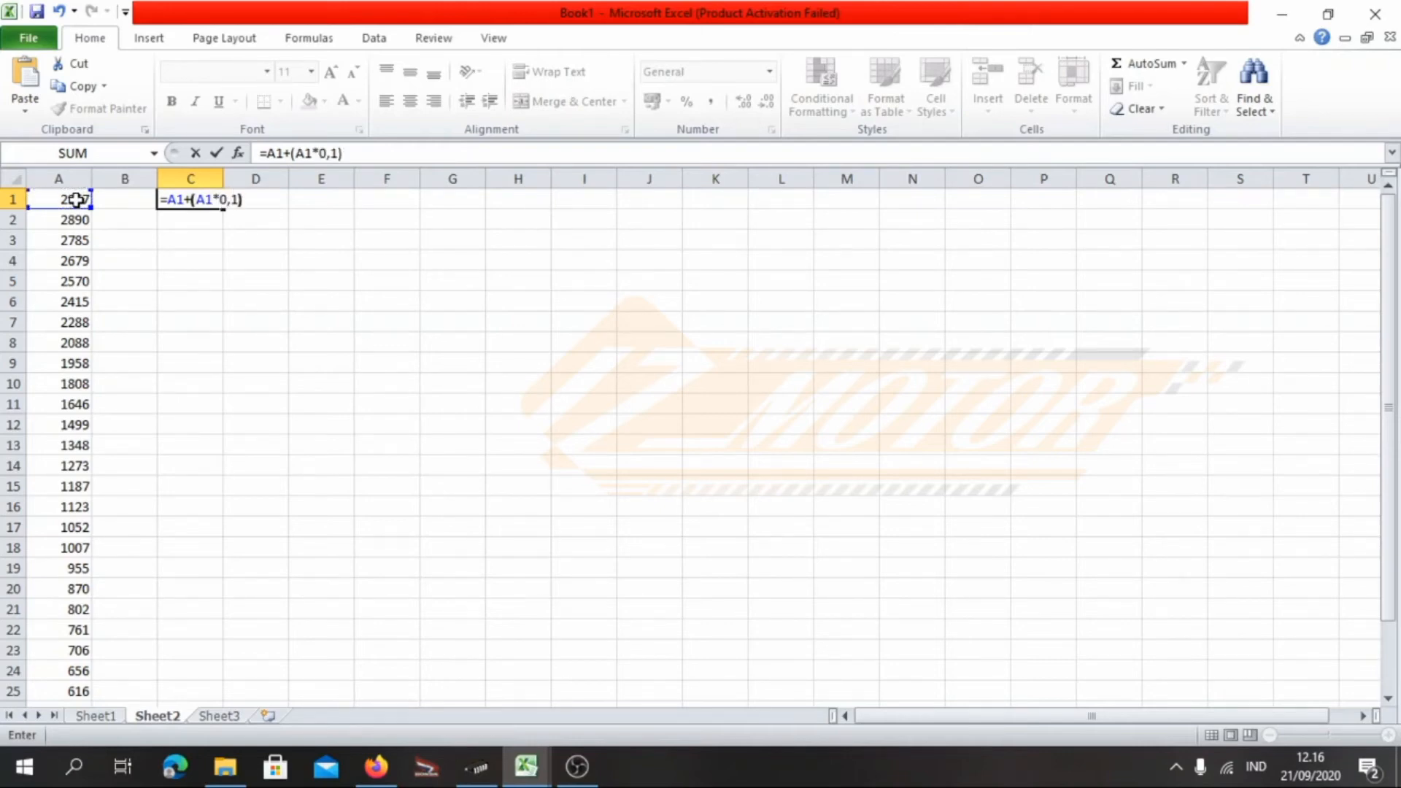
{"action": "key", "text": "Return"}
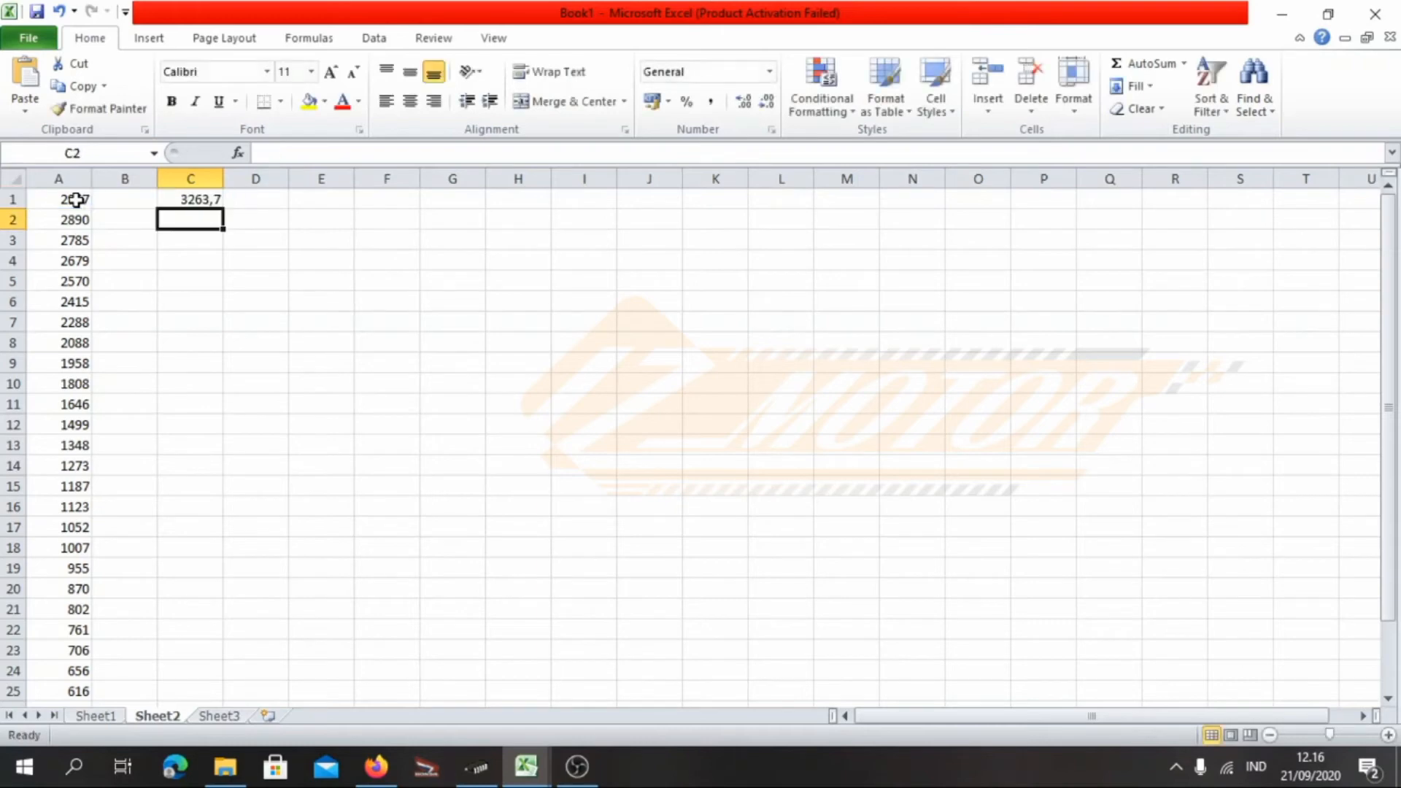
Fill the C1 formula down to C25 and show the results without decimals
{"action": "left_click", "coordinate": [217, 208]}
{"action": "left_click_drag", "start_coordinate": [221, 208], "coordinate": [209, 703]}
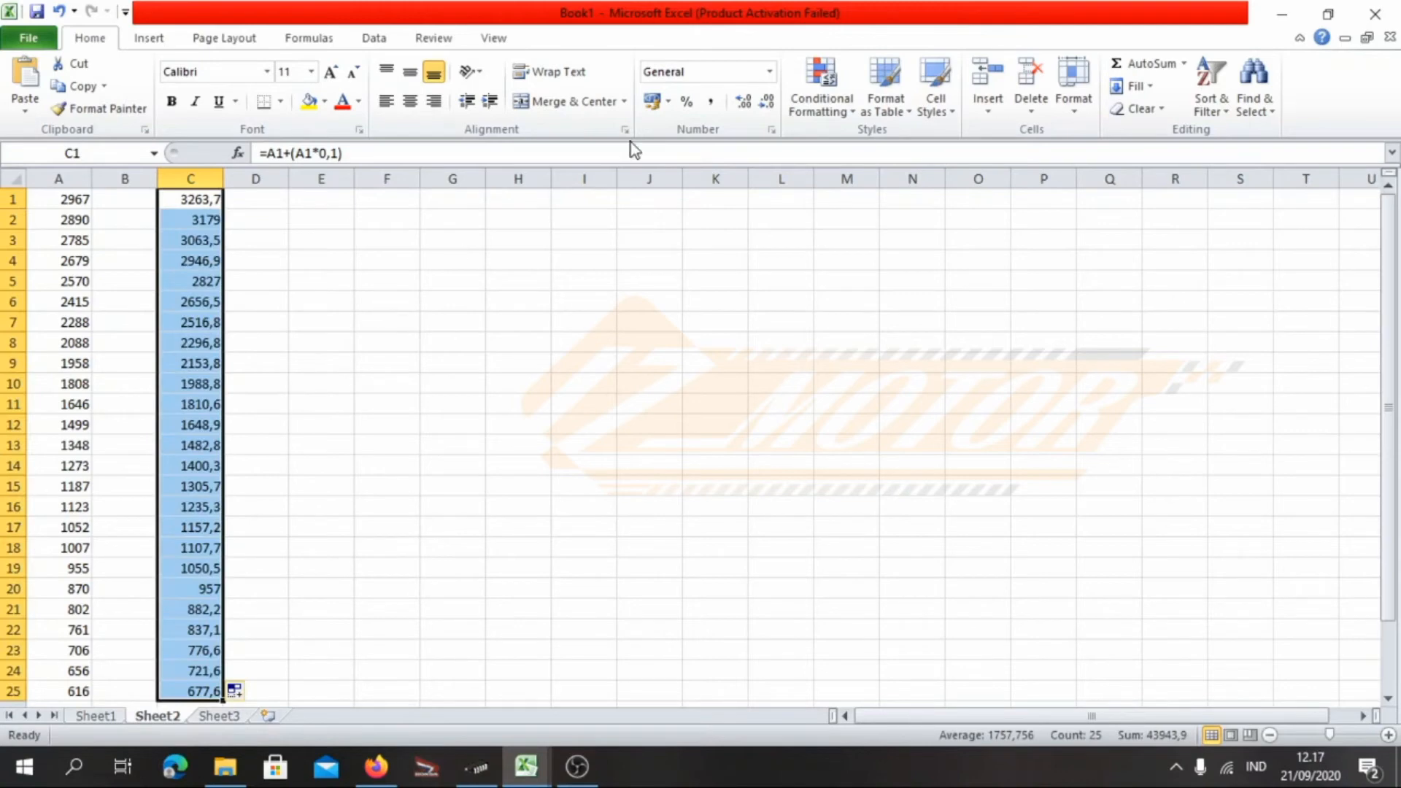
{"action": "left_click", "coordinate": [768, 104]}
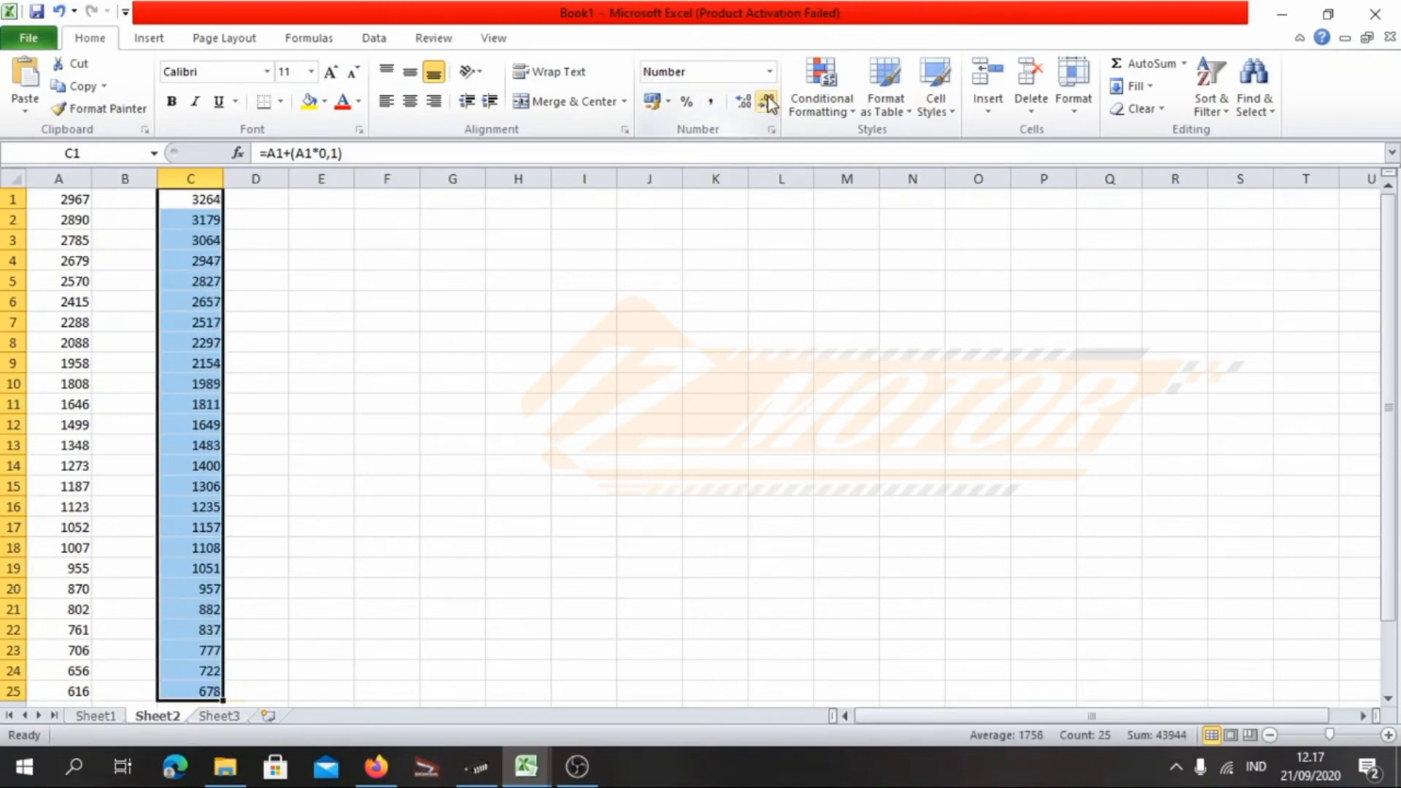
{"action": "left_click", "coordinate": [276, 263]}
{"action": "left_click_drag", "start_coordinate": [203, 200], "coordinate": [193, 689]}
Switch to TunerPro and multiply the TPS 0.0 column of RPM VS TPS #1 by 1.1 for all RPM rows
{"action": "left_click", "coordinate": [470, 775]}
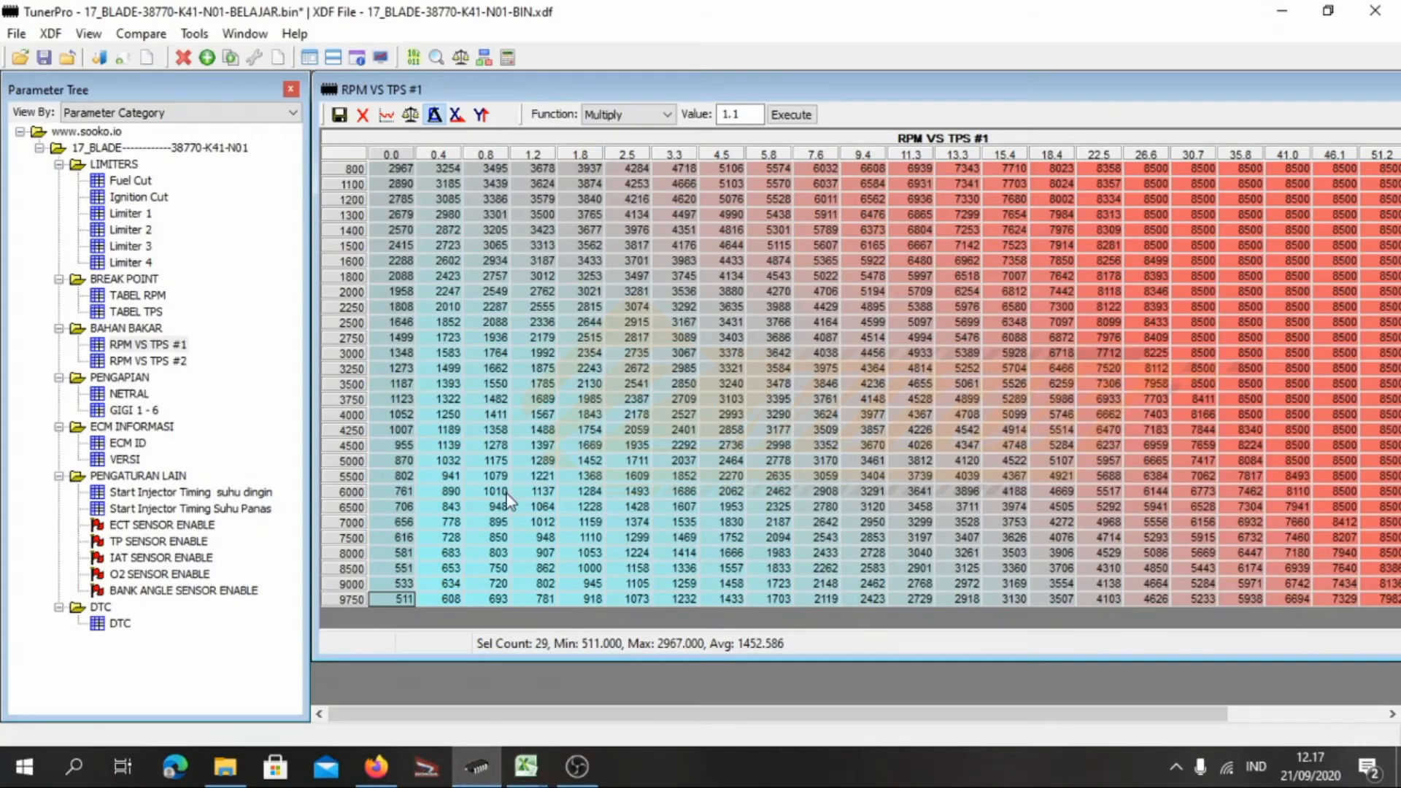
{"action": "left_click_drag", "start_coordinate": [392, 167], "coordinate": [399, 596]}
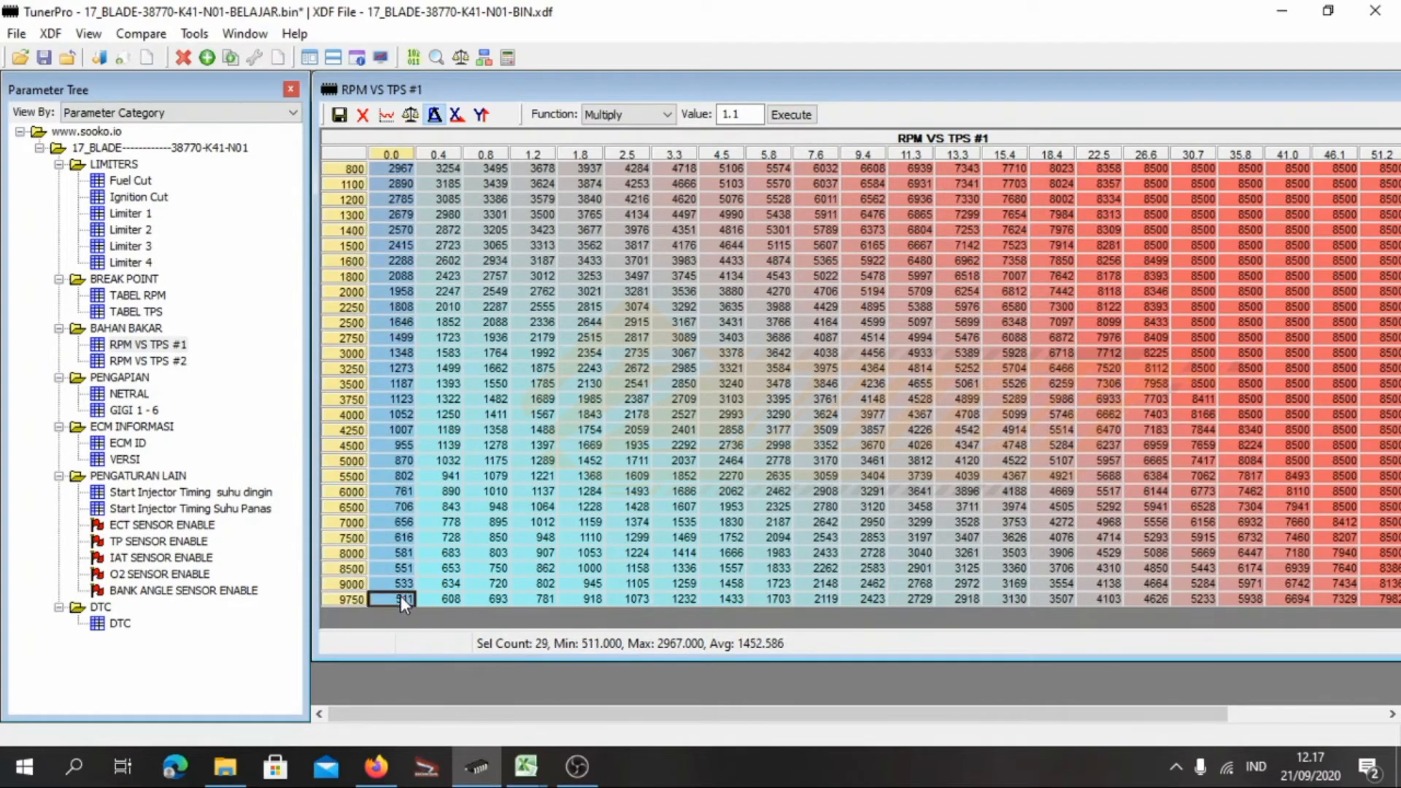
{"action": "left_click", "coordinate": [651, 115]}
{"action": "left_click", "coordinate": [651, 115]}
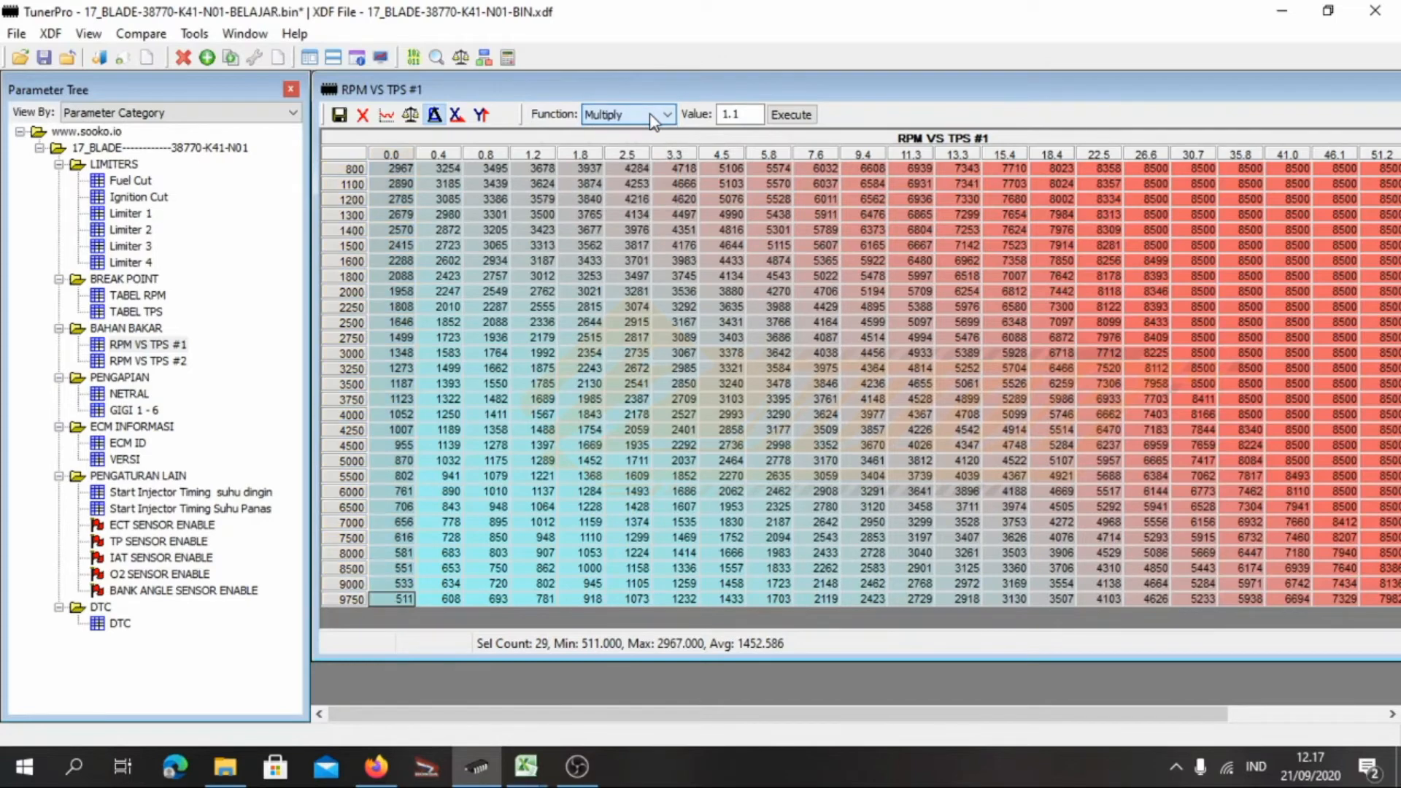
{"action": "left_click", "coordinate": [791, 115]}
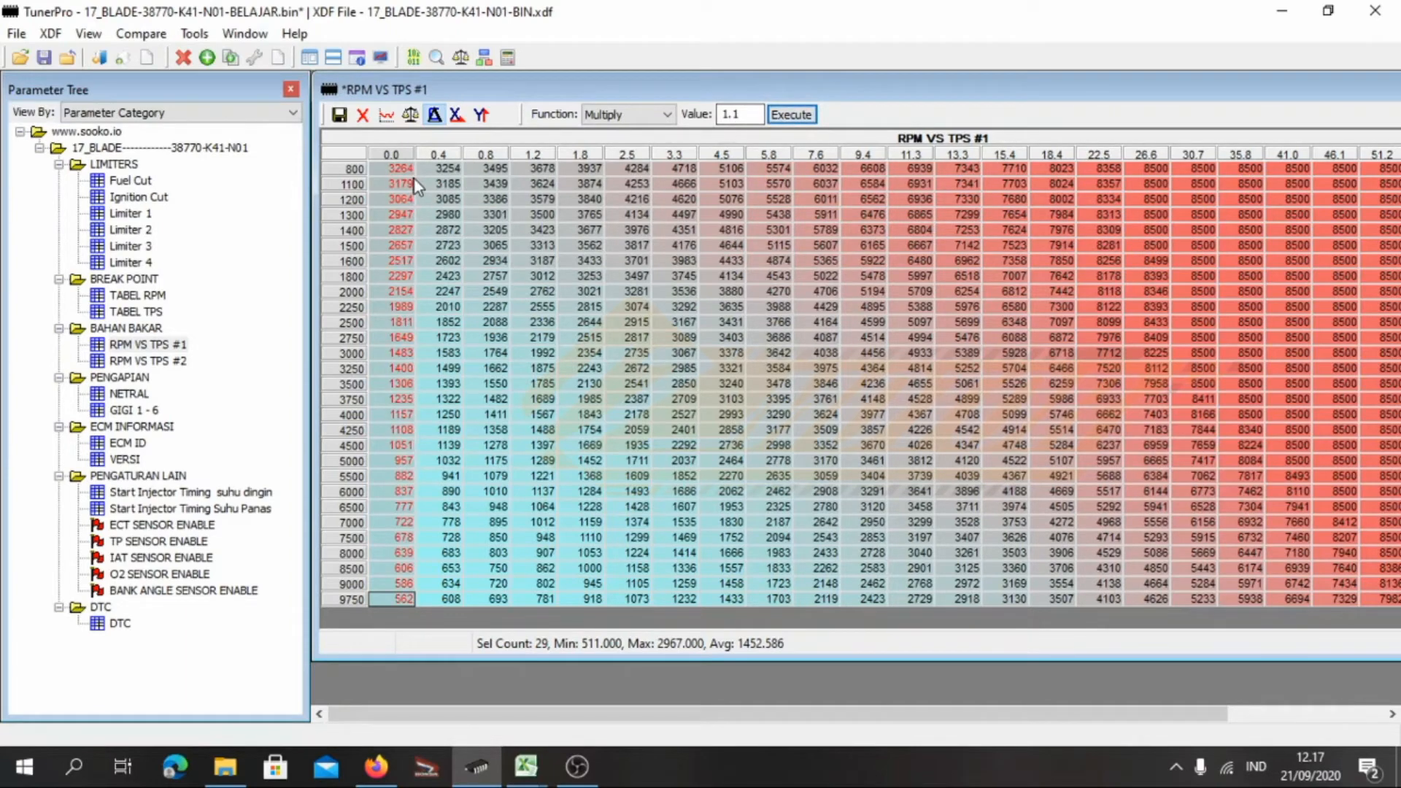
Copy the multiplied TPS 0.0 column of RPM VS TPS #1 into column E of Sheet2 in Excel and compare it with column C
{"action": "left_click_drag", "start_coordinate": [394, 215], "coordinate": [397, 568]}
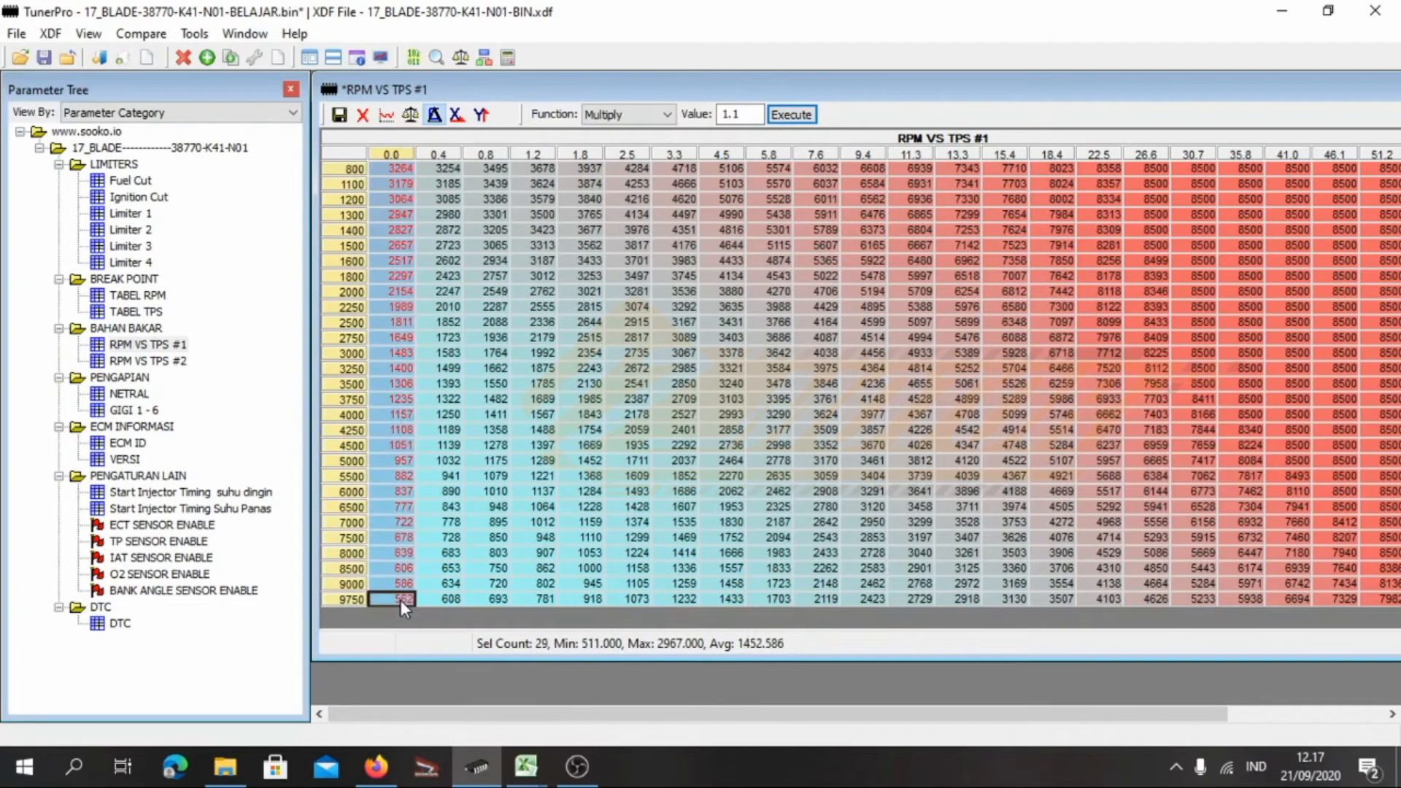
{"action": "left_click", "coordinate": [526, 766]}
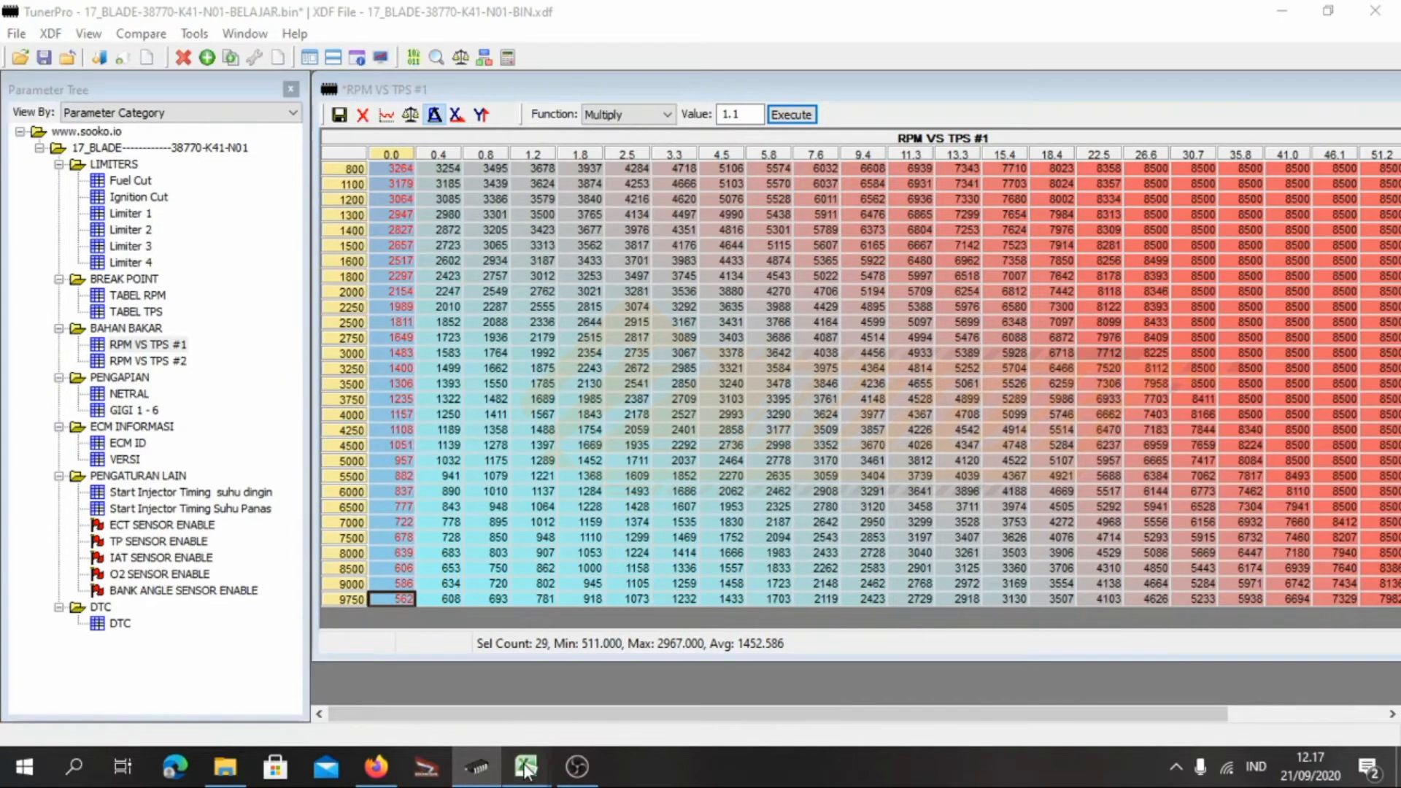
{"action": "left_click", "coordinate": [559, 722]}
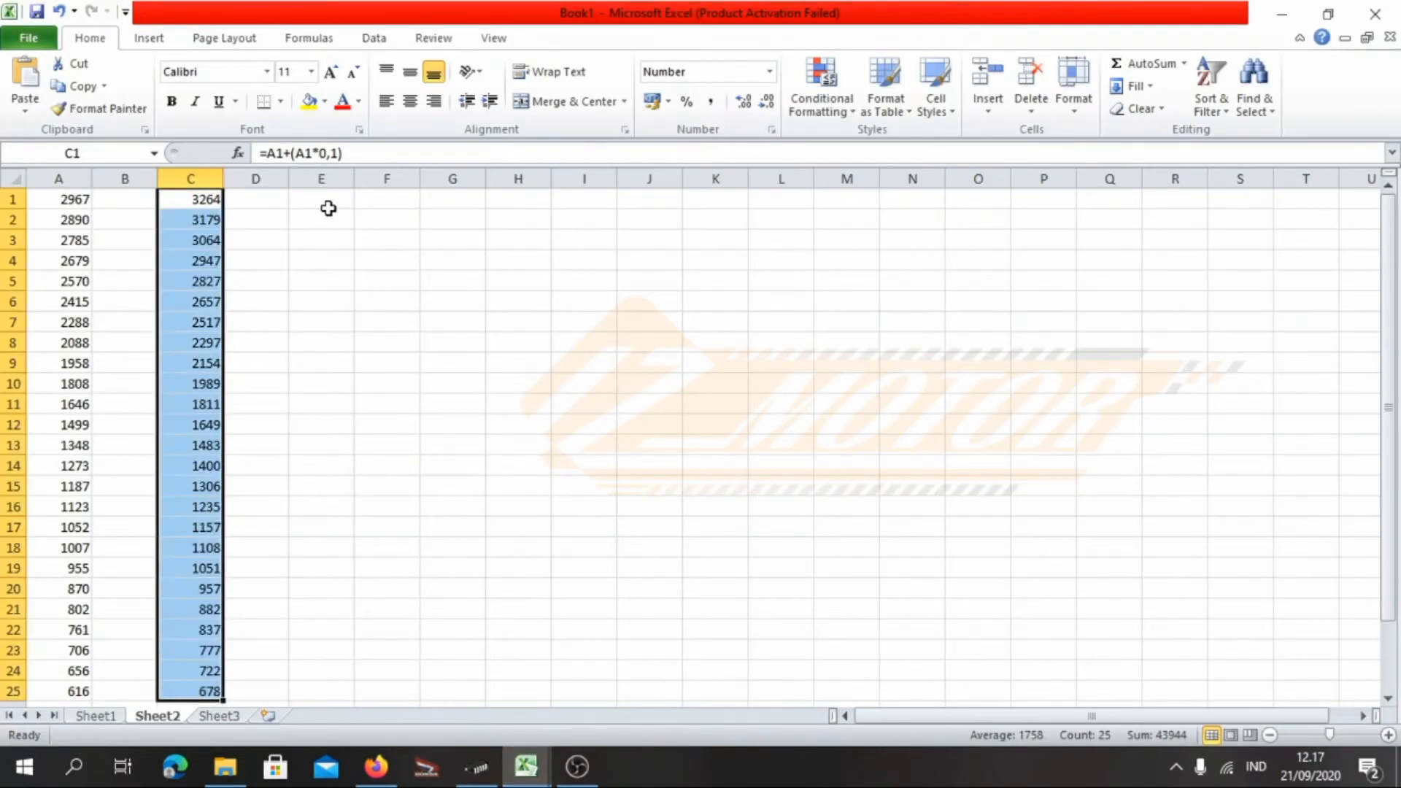
{"action": "left_click", "coordinate": [328, 208]}
{"action": "key", "text": "ctrl+v"}
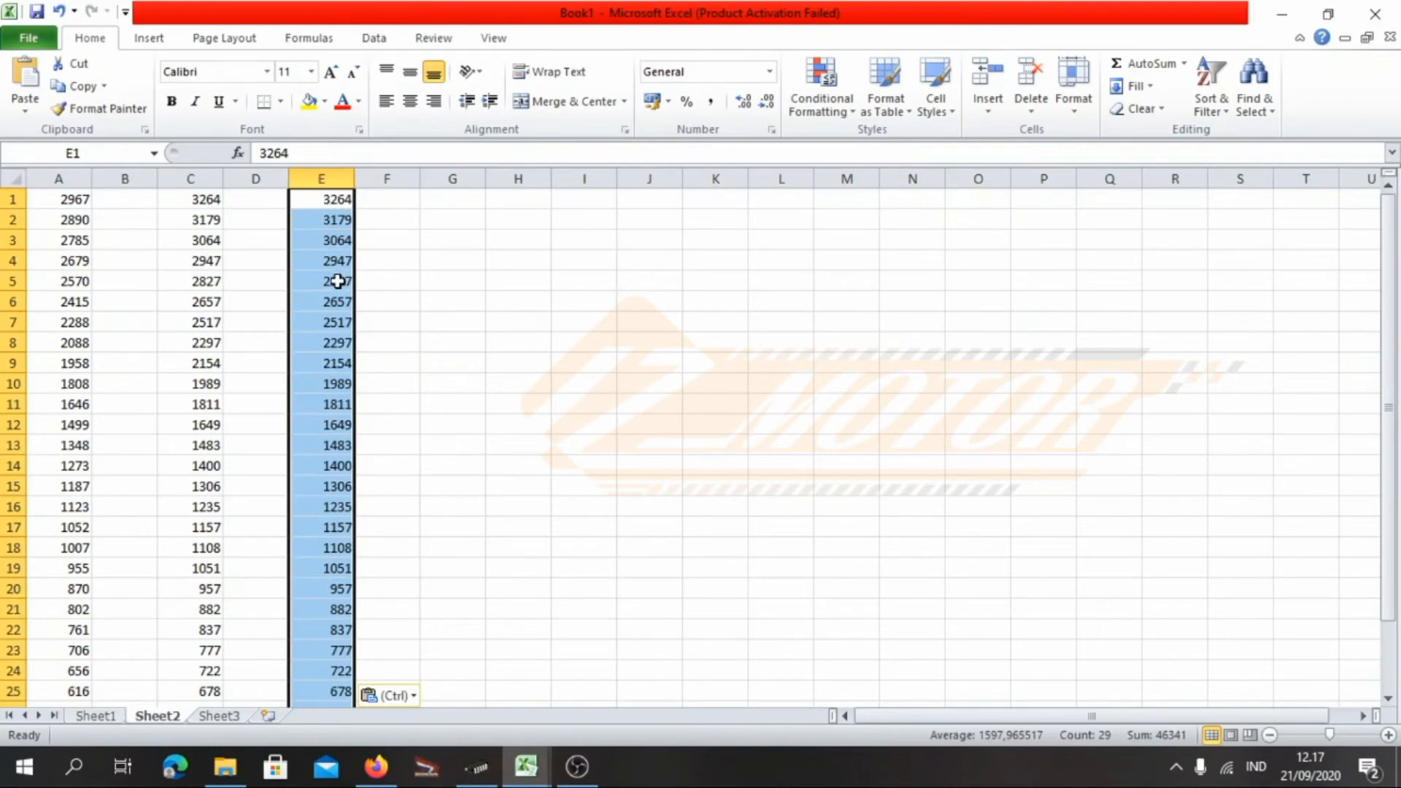
{"action": "left_click", "coordinate": [334, 201]}
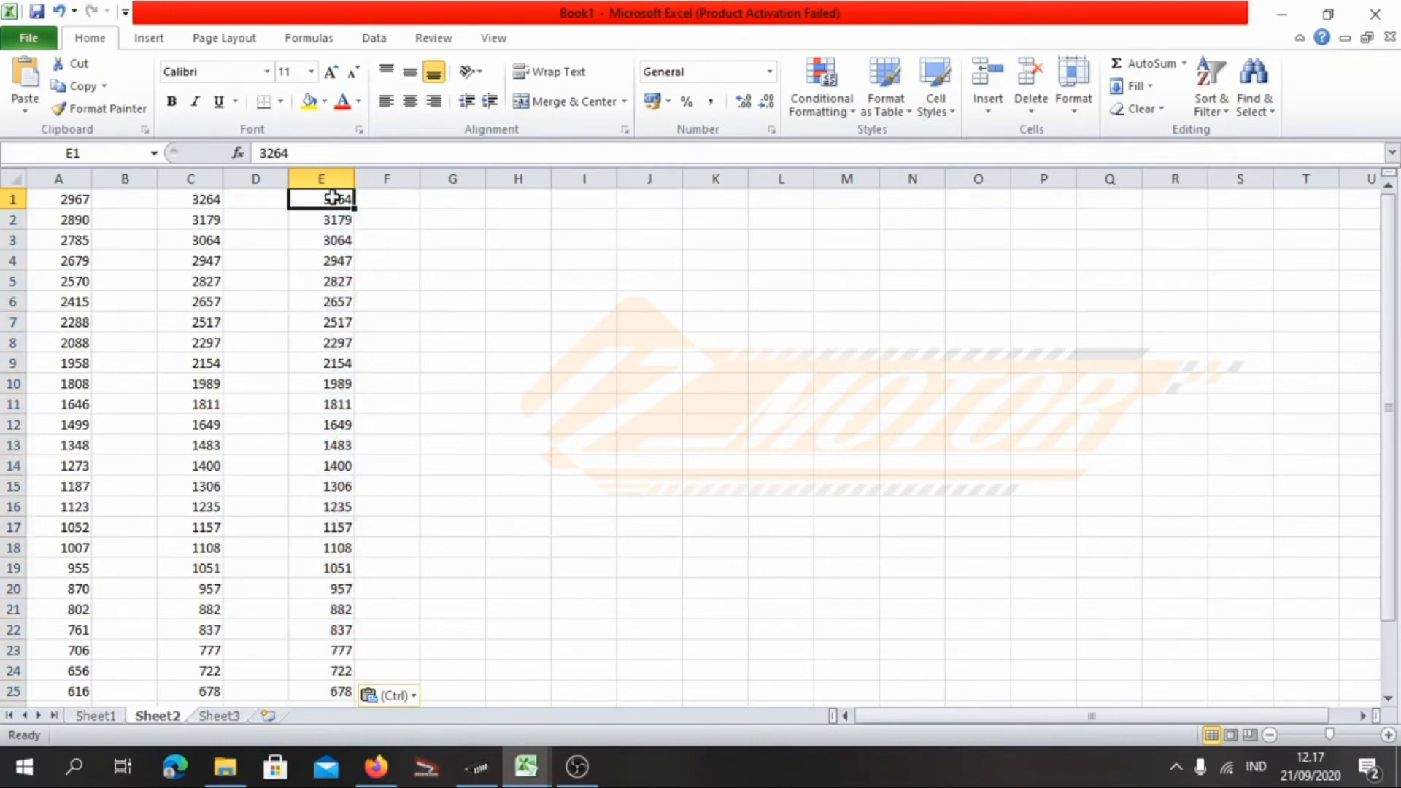
{"action": "left_click_drag", "start_coordinate": [212, 199], "coordinate": [324, 691]}
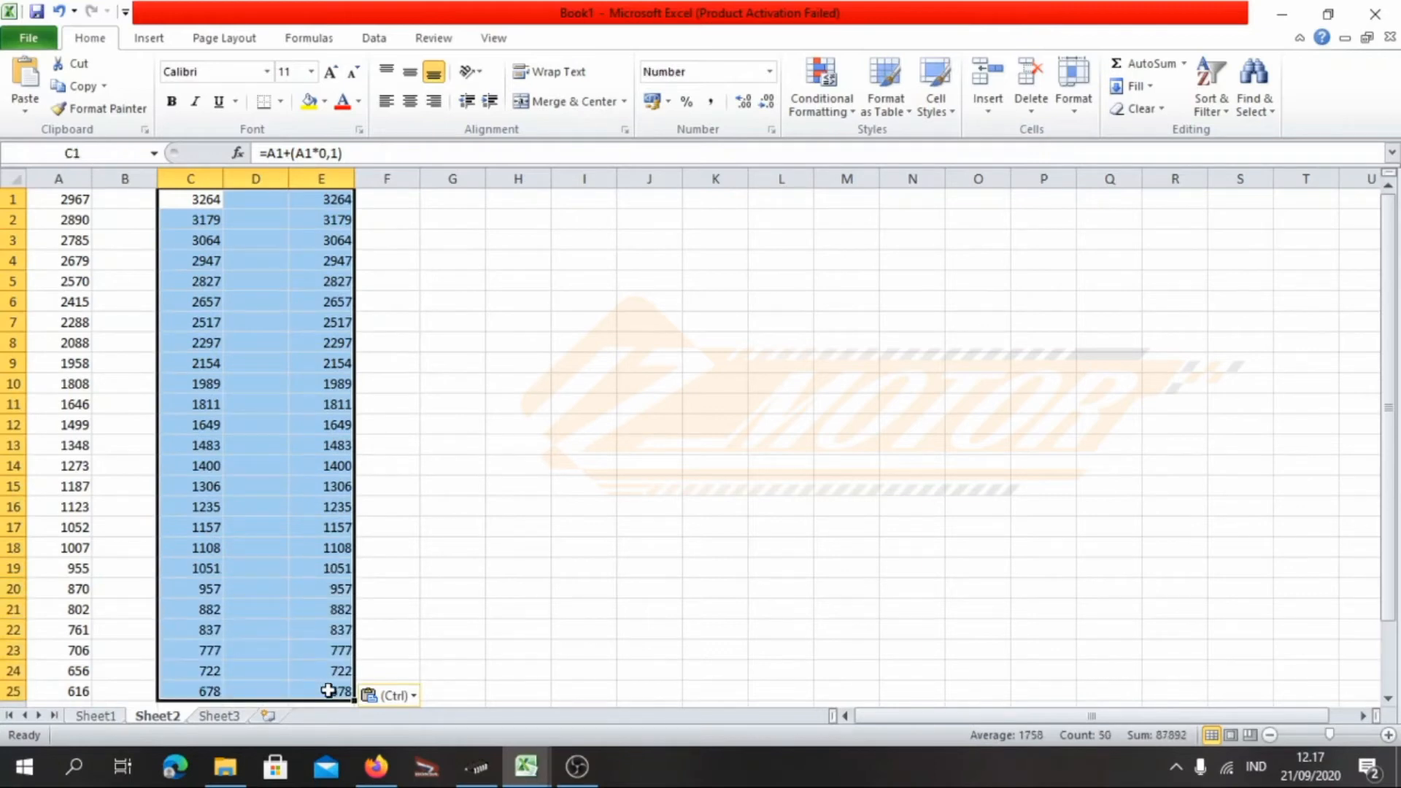
Copy the whole TPS 0.4 column of RPM VS TPS #1 from TunerPro and paste it into Excel starting at cell G1
{"action": "left_click", "coordinate": [477, 766]}
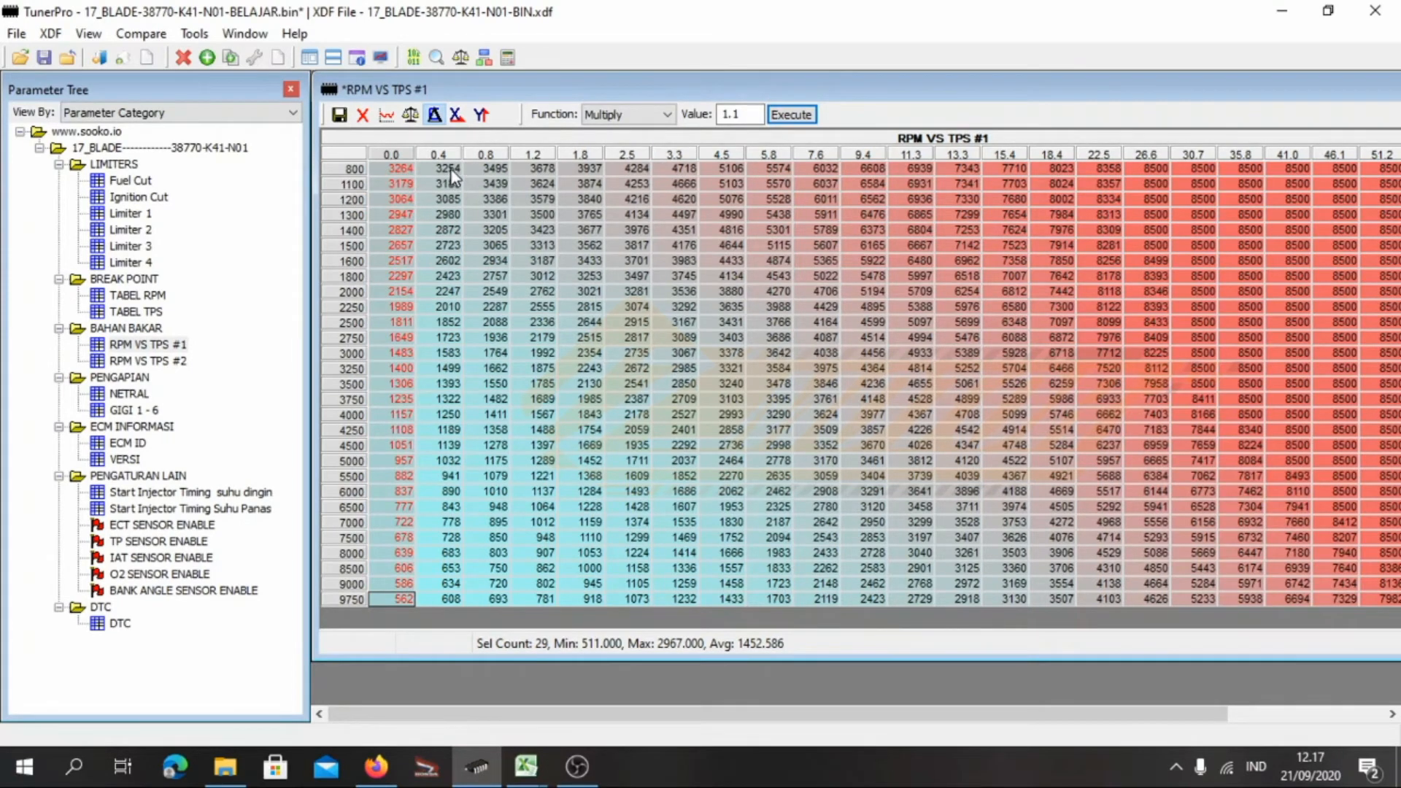
{"action": "left_click_drag", "start_coordinate": [451, 175], "coordinate": [443, 597]}
{"action": "key", "text": "ctrl+c"}
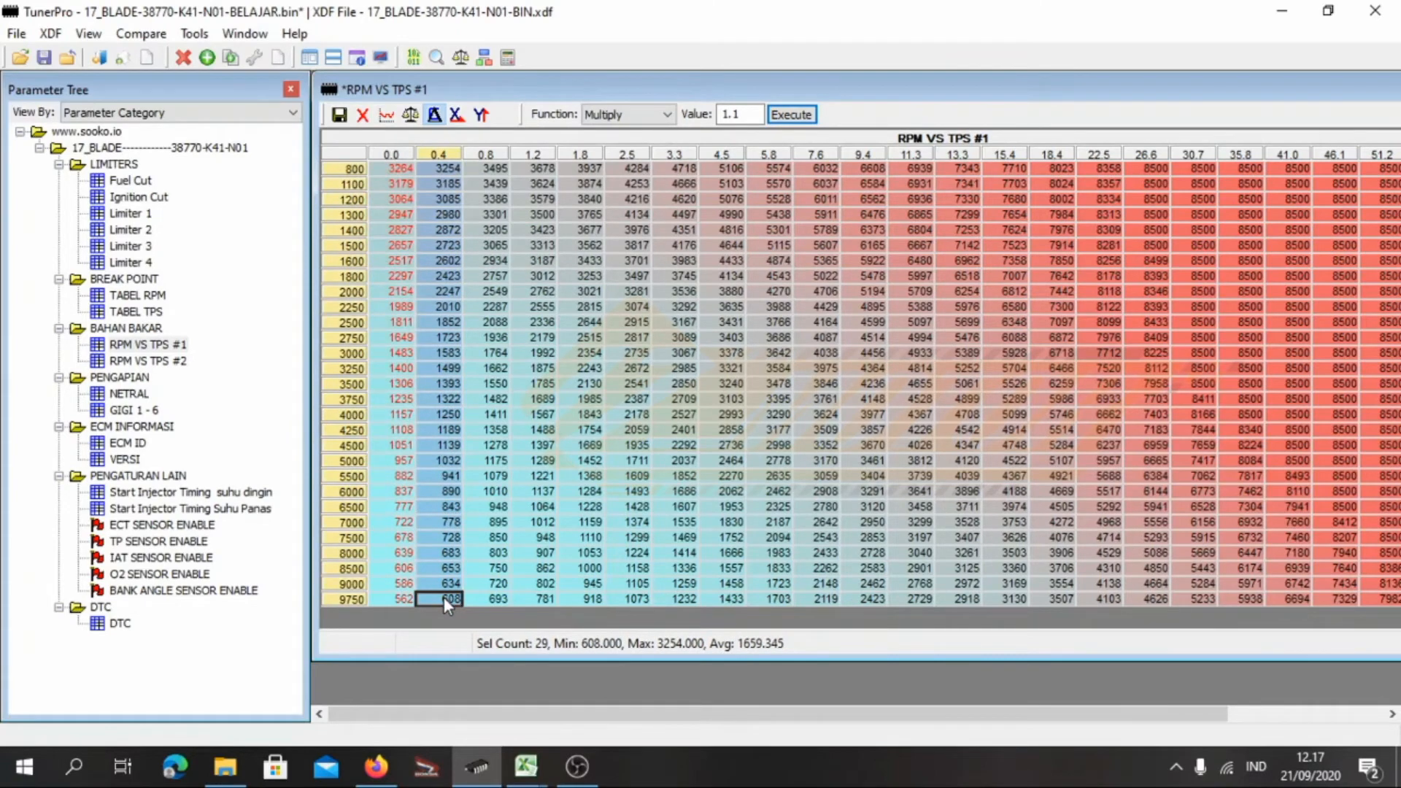
{"action": "left_click", "coordinate": [526, 766]}
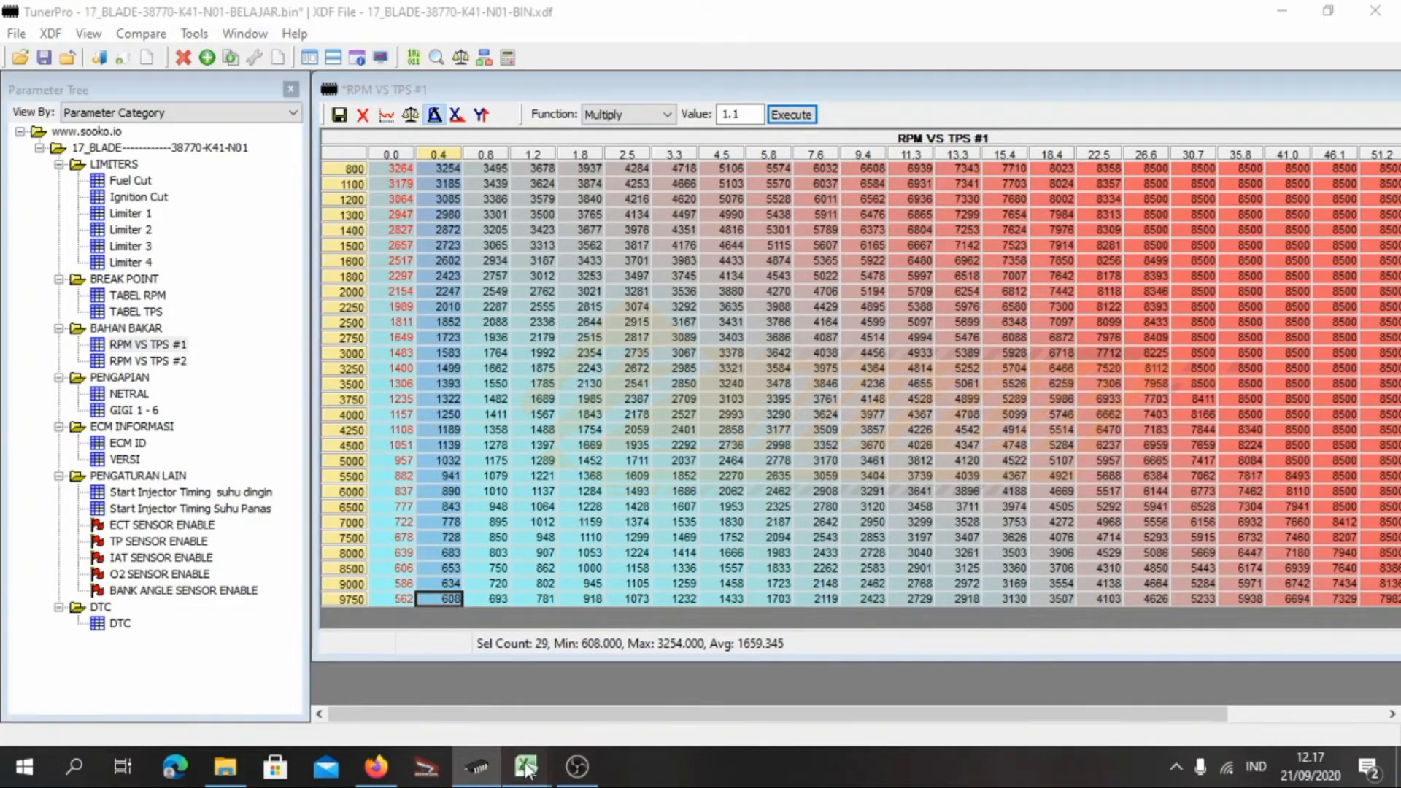
{"action": "left_click", "coordinate": [581, 691]}
{"action": "left_click", "coordinate": [464, 195]}
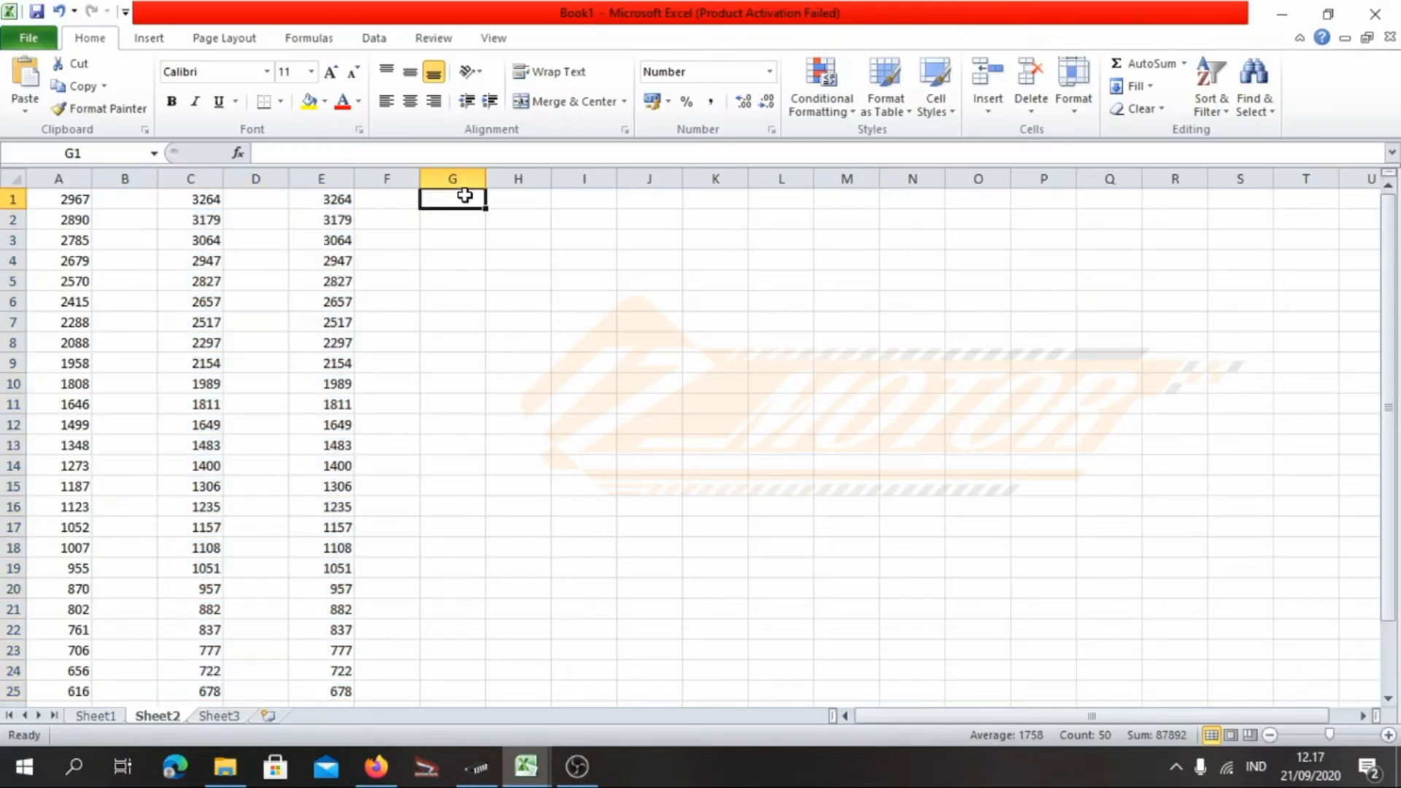
{"action": "key", "text": "ctrl+v"}
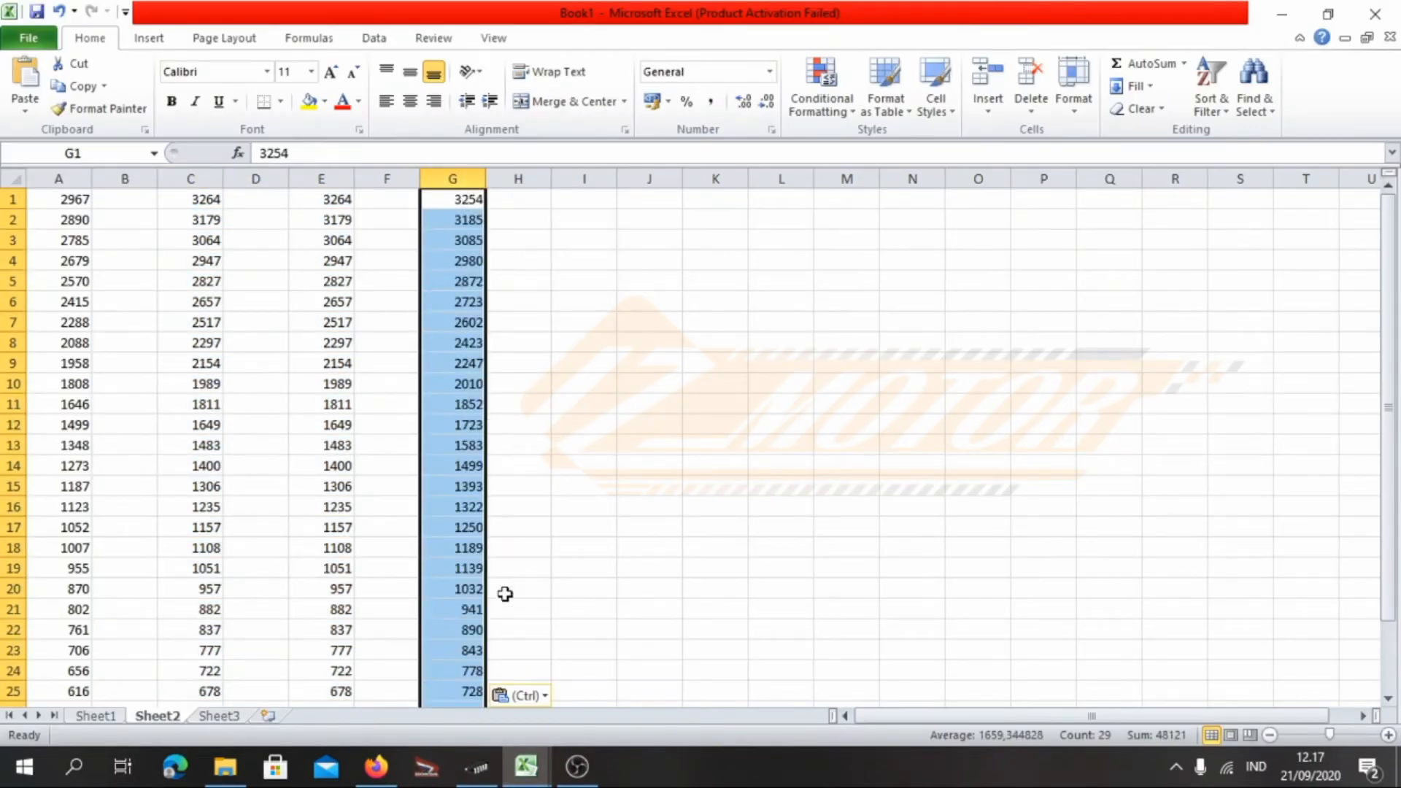
Switch to TunerPro and multiply the TPS 0.4 column of RPM VS TPS #1 by 1.05 for all RPM rows
{"action": "left_click", "coordinate": [476, 766]}
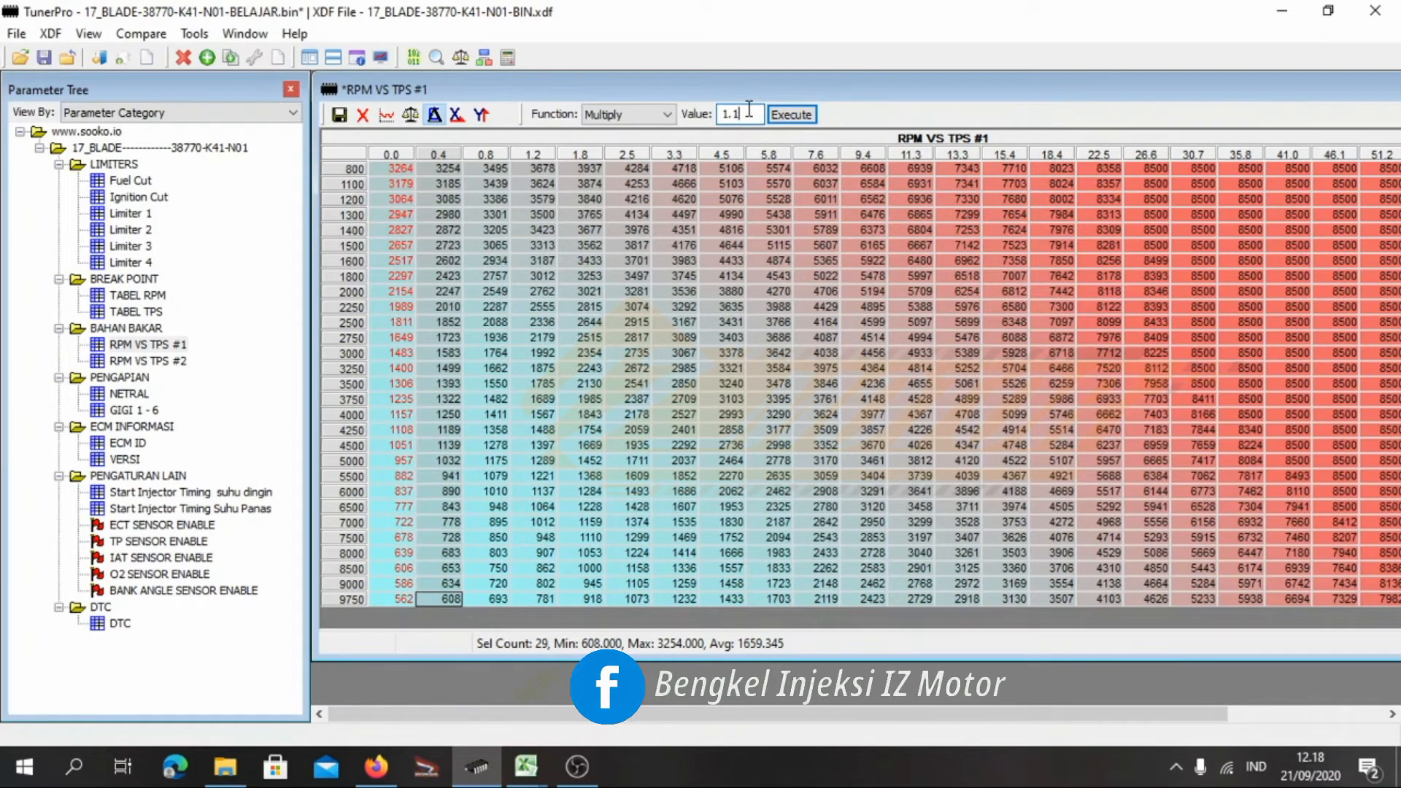
{"action": "key", "text": "BackSpace"}
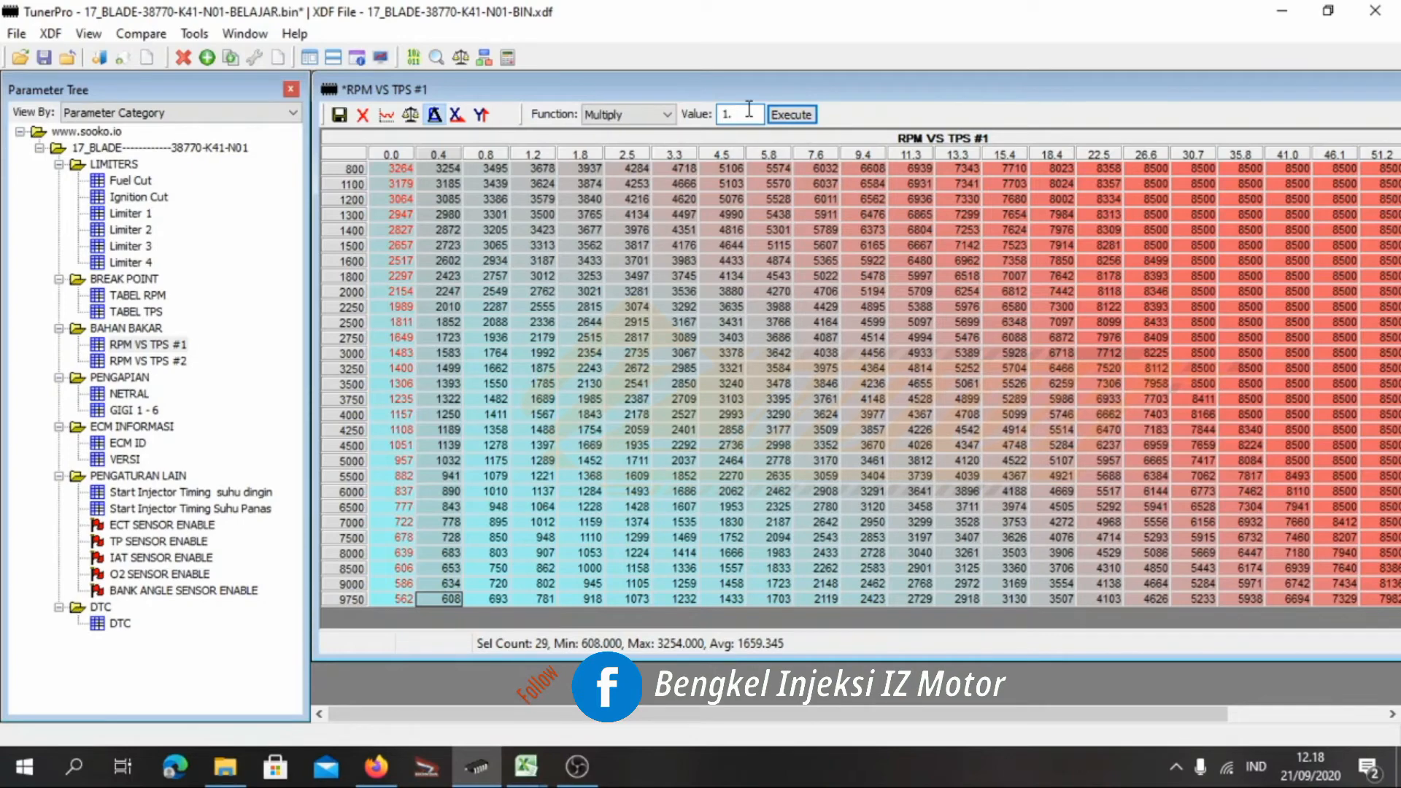
{"action": "type", "text": "05"}
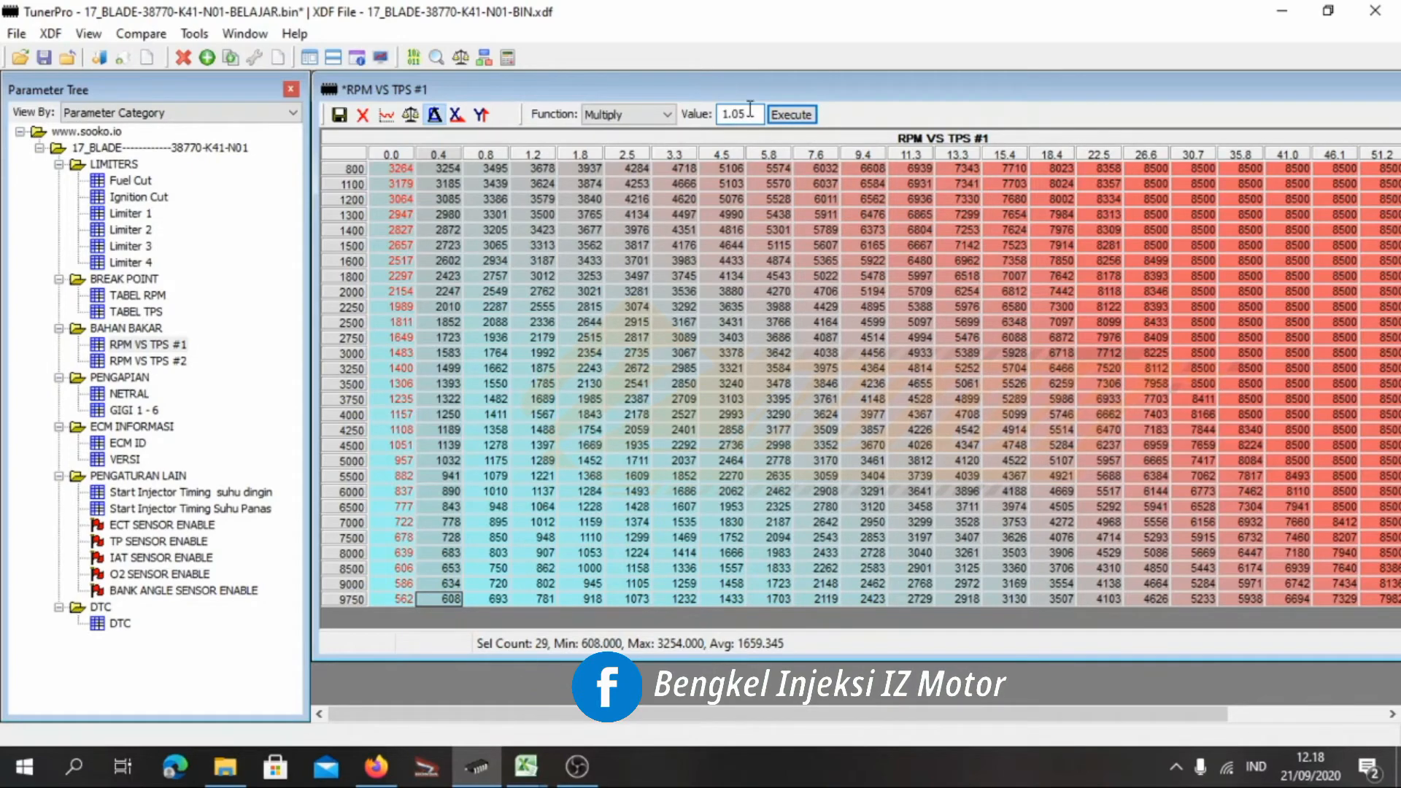
{"action": "left_click", "coordinate": [791, 115]}
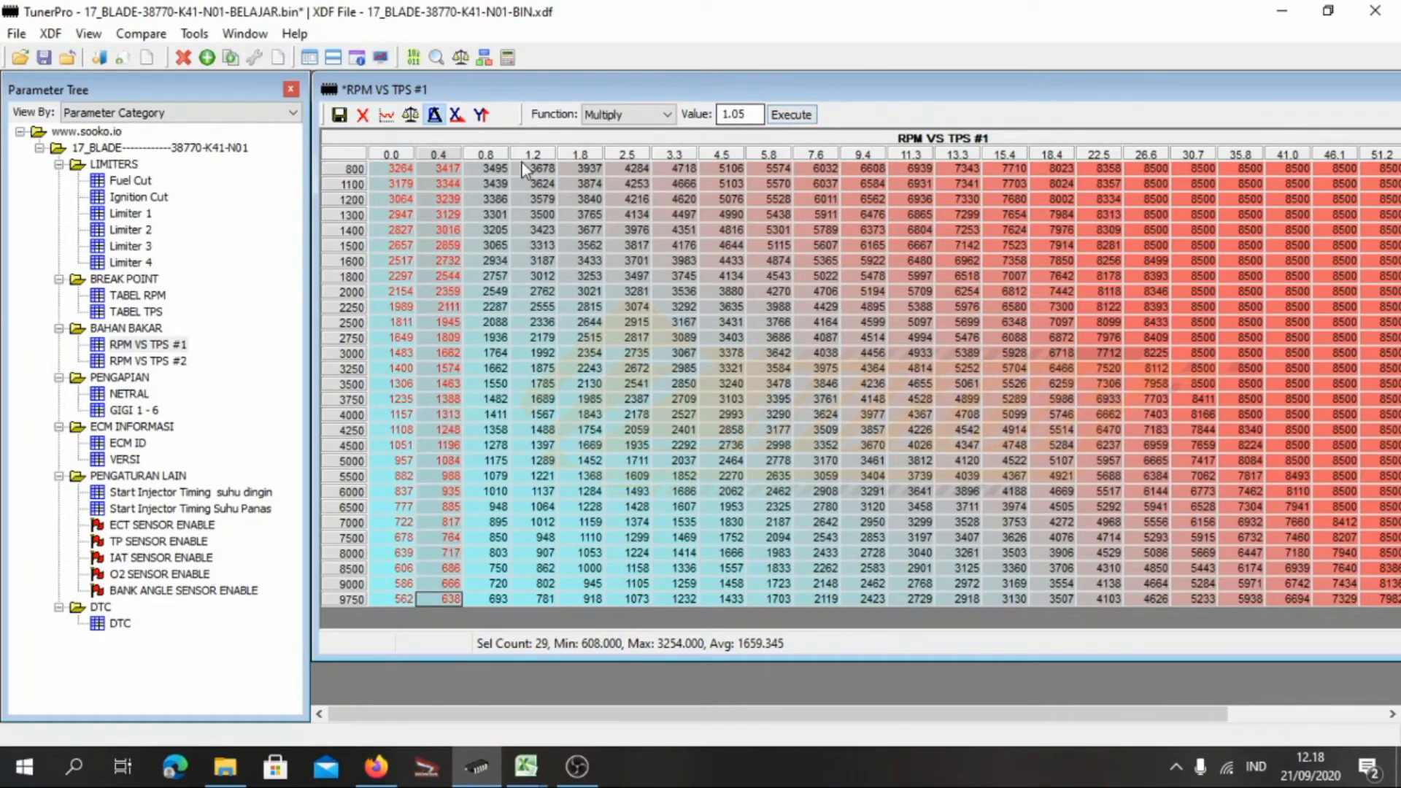
Copy the multiplied TPS 0.4 column and paste it into Sheet2 in Excel starting at cell L1
{"action": "left_click_drag", "start_coordinate": [458, 169], "coordinate": [456, 595]}
{"action": "key", "text": "ctrl+c"}
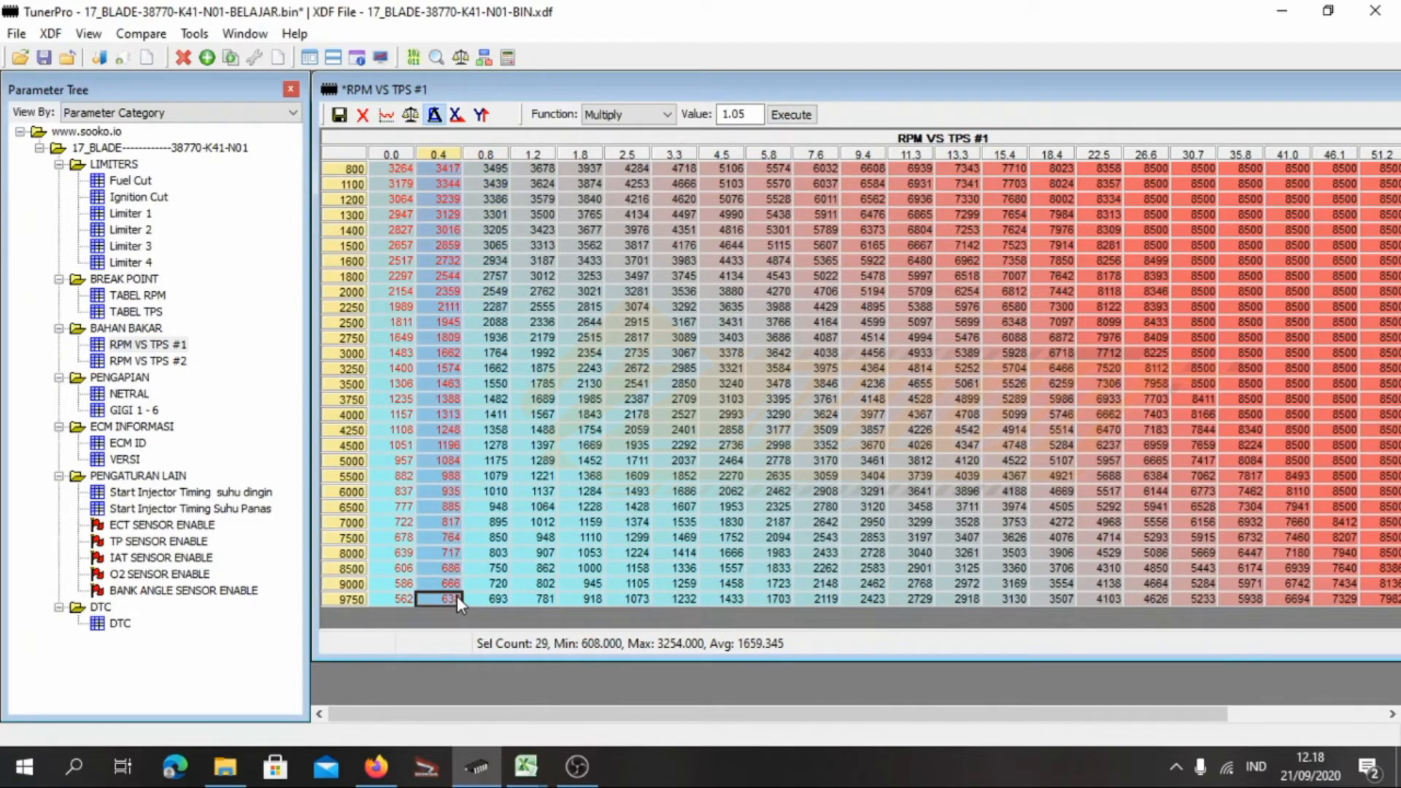
{"action": "left_click", "coordinate": [525, 766]}
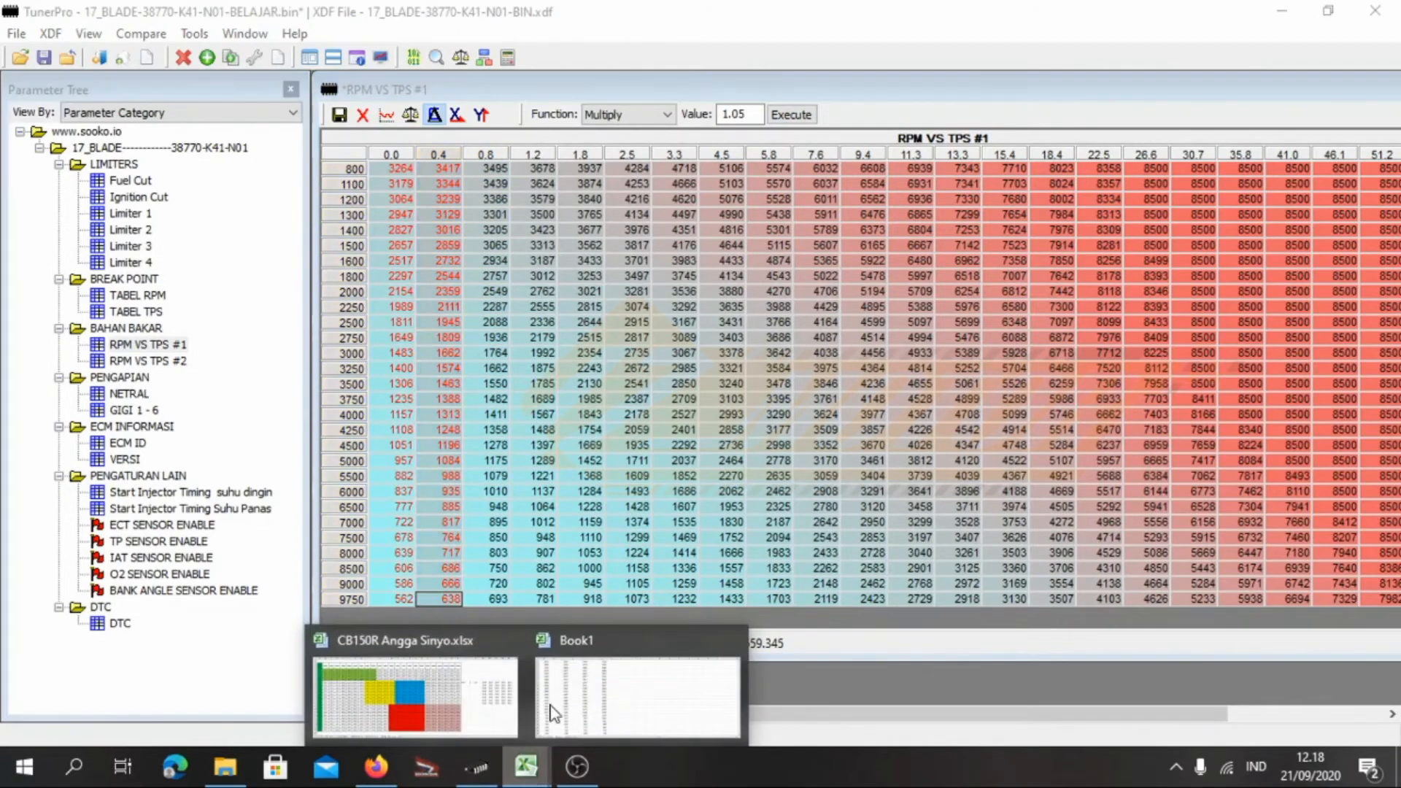
{"action": "left_click", "coordinate": [605, 688]}
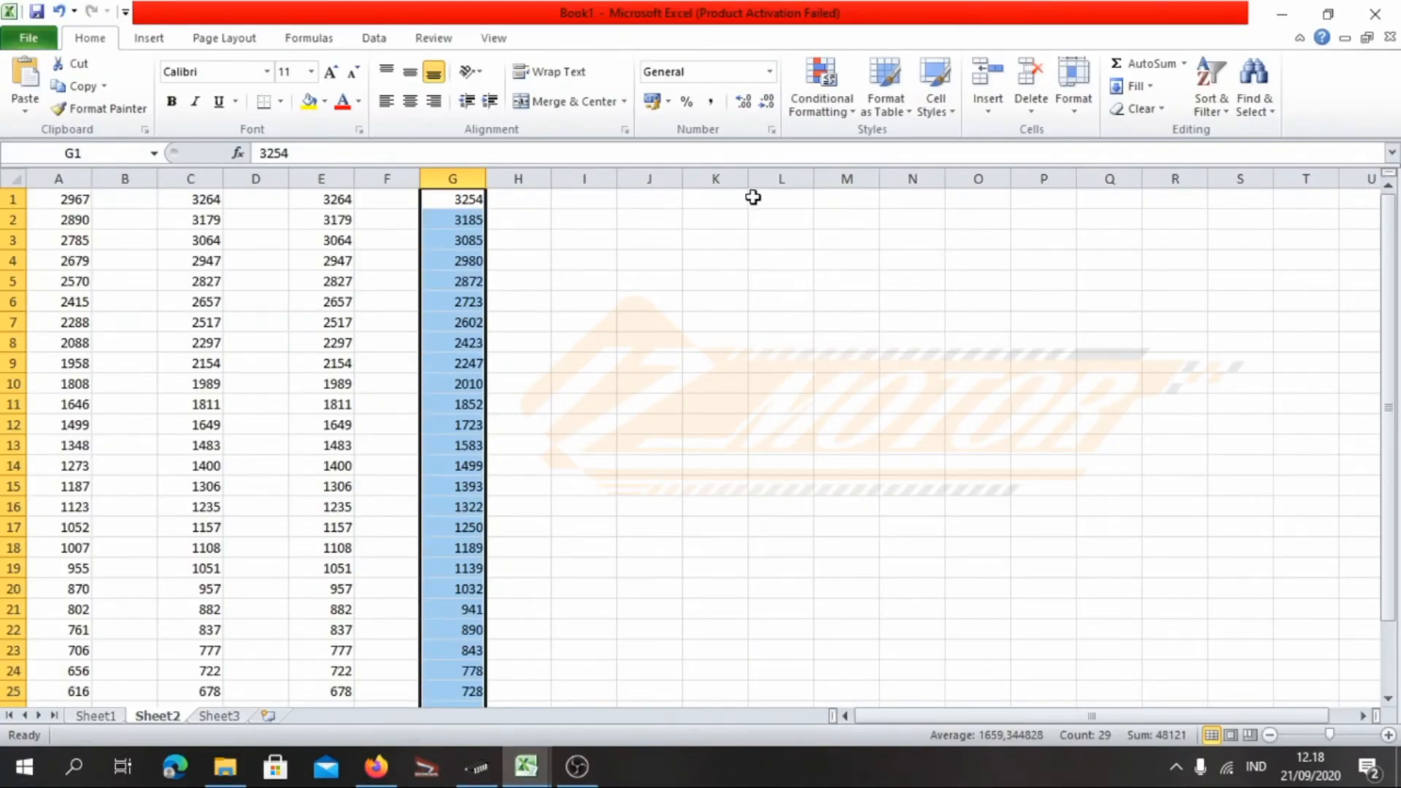
{"action": "left_click", "coordinate": [783, 199]}
{"action": "key", "text": "ctrl+v"}
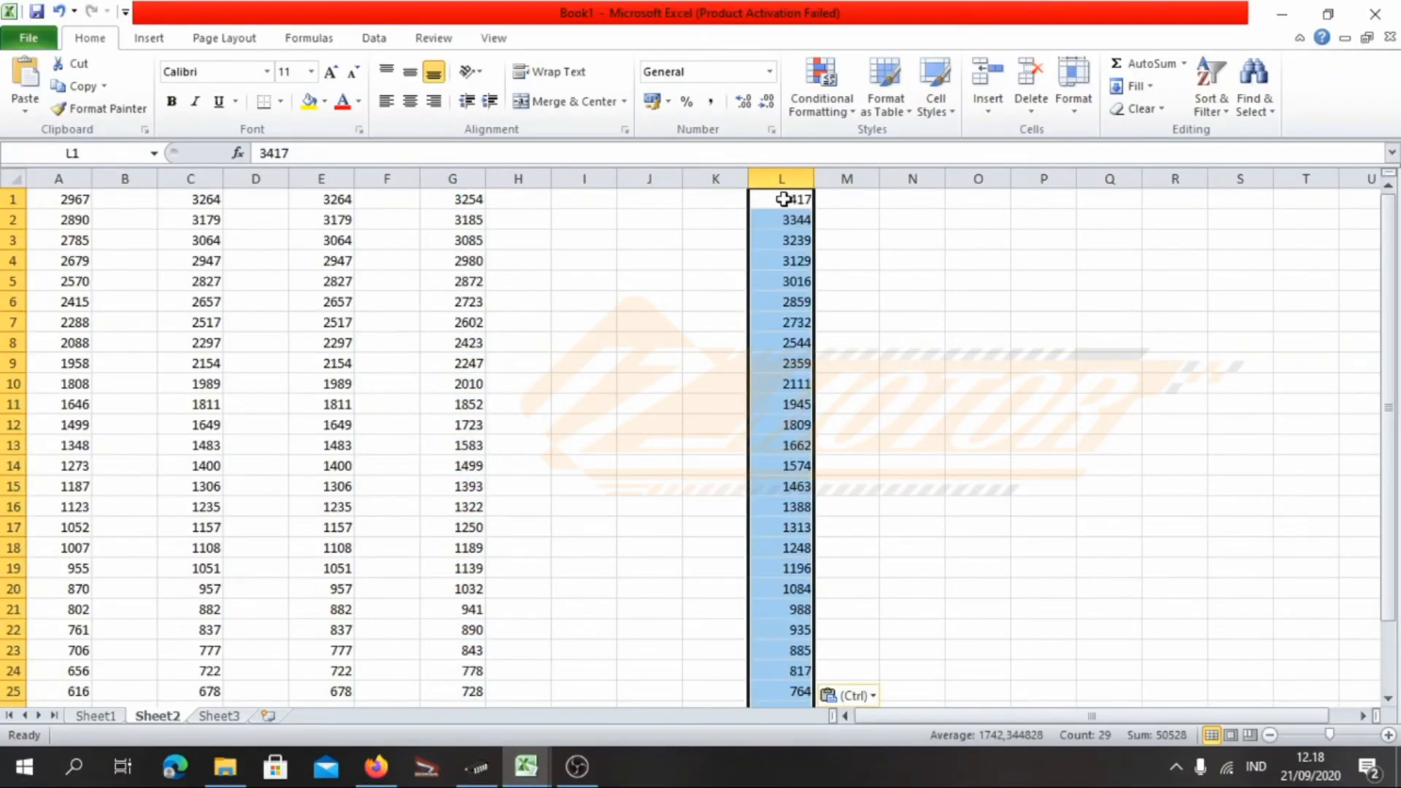
Enter the formula =G1+(G1*0,05) in cell I1 to add 5 percent to the first TPS 0.4 value
{"action": "left_click", "coordinate": [590, 202]}
{"action": "left_click", "coordinate": [337, 202]}
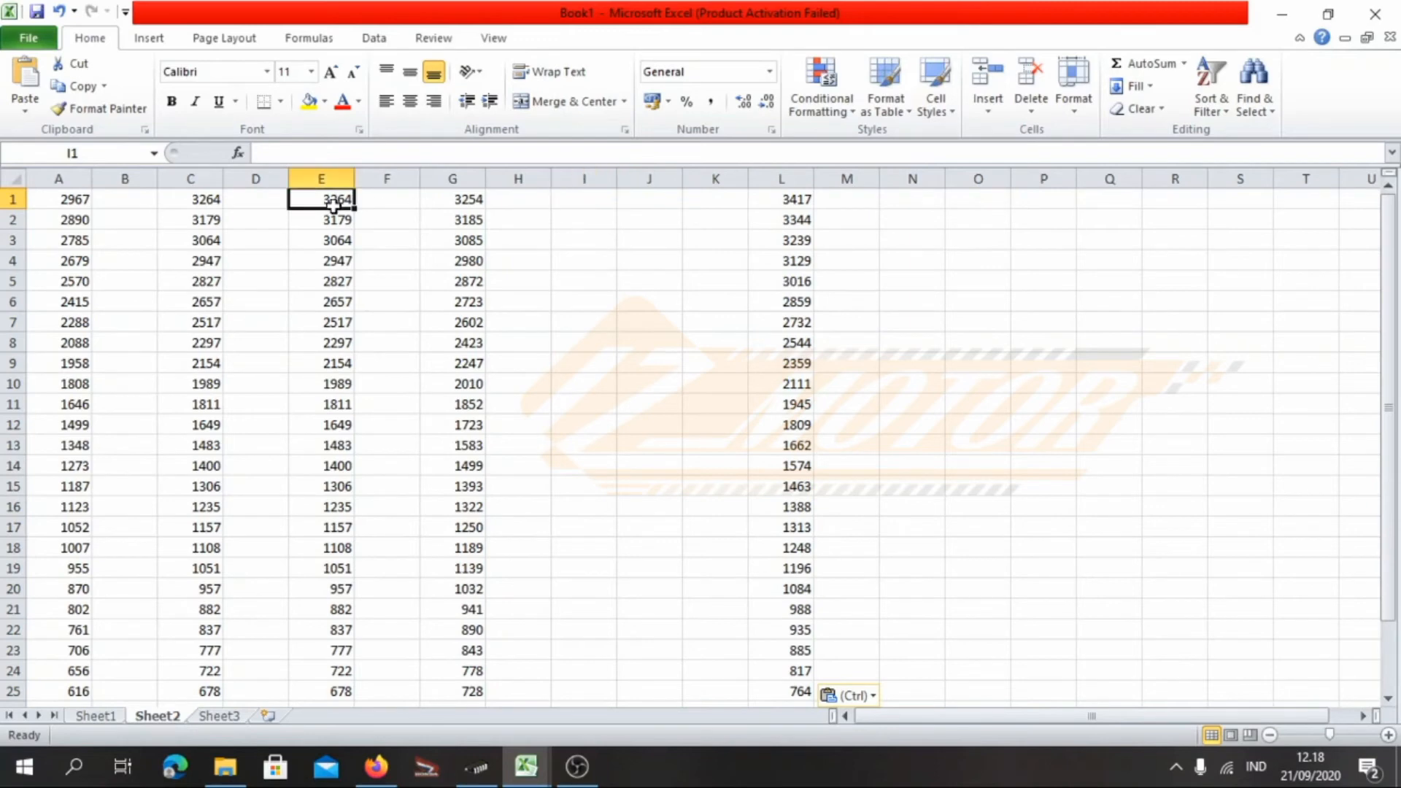
{"action": "left_click", "coordinate": [442, 200]}
{"action": "left_click", "coordinate": [571, 204]}
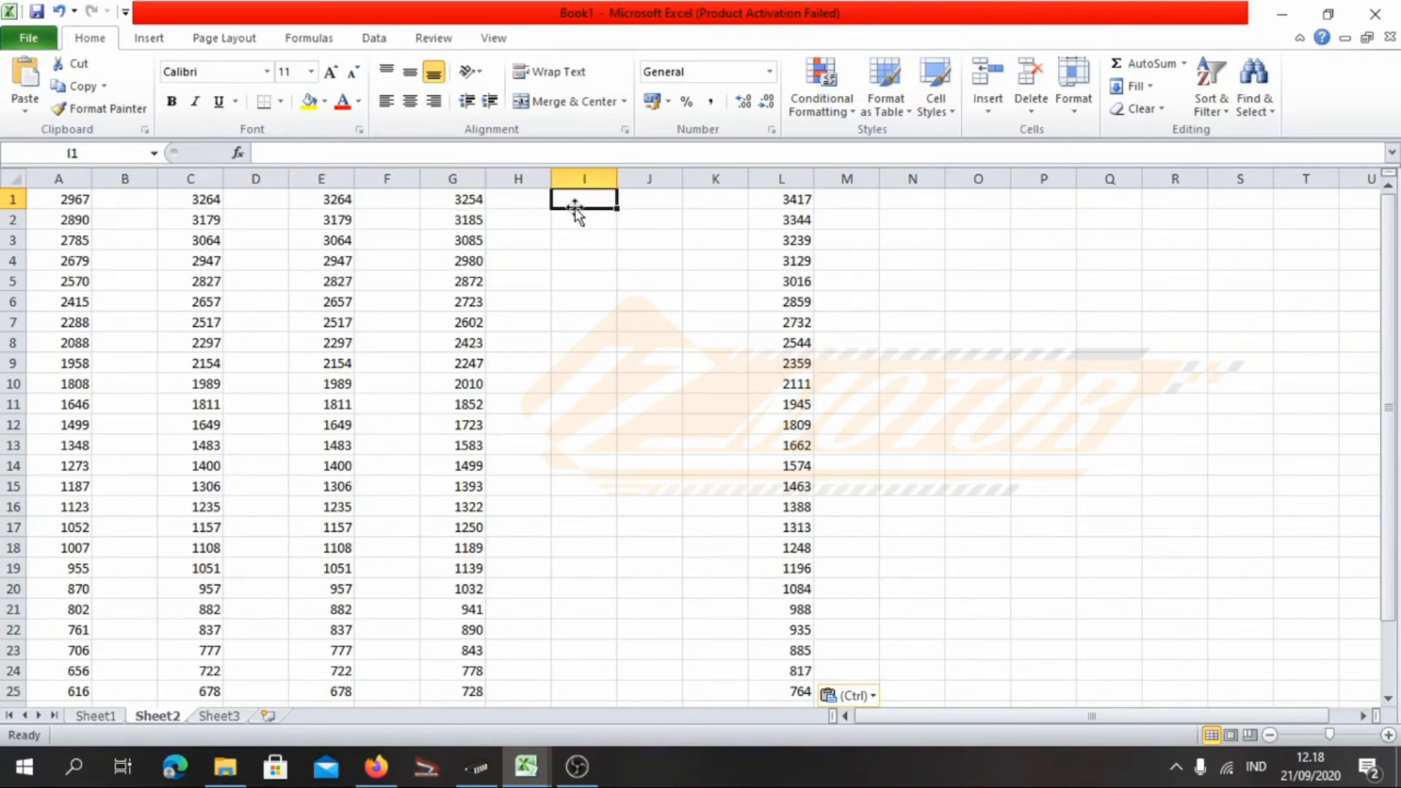
{"action": "type", "text": "="}
{"action": "left_click", "coordinate": [478, 198]}
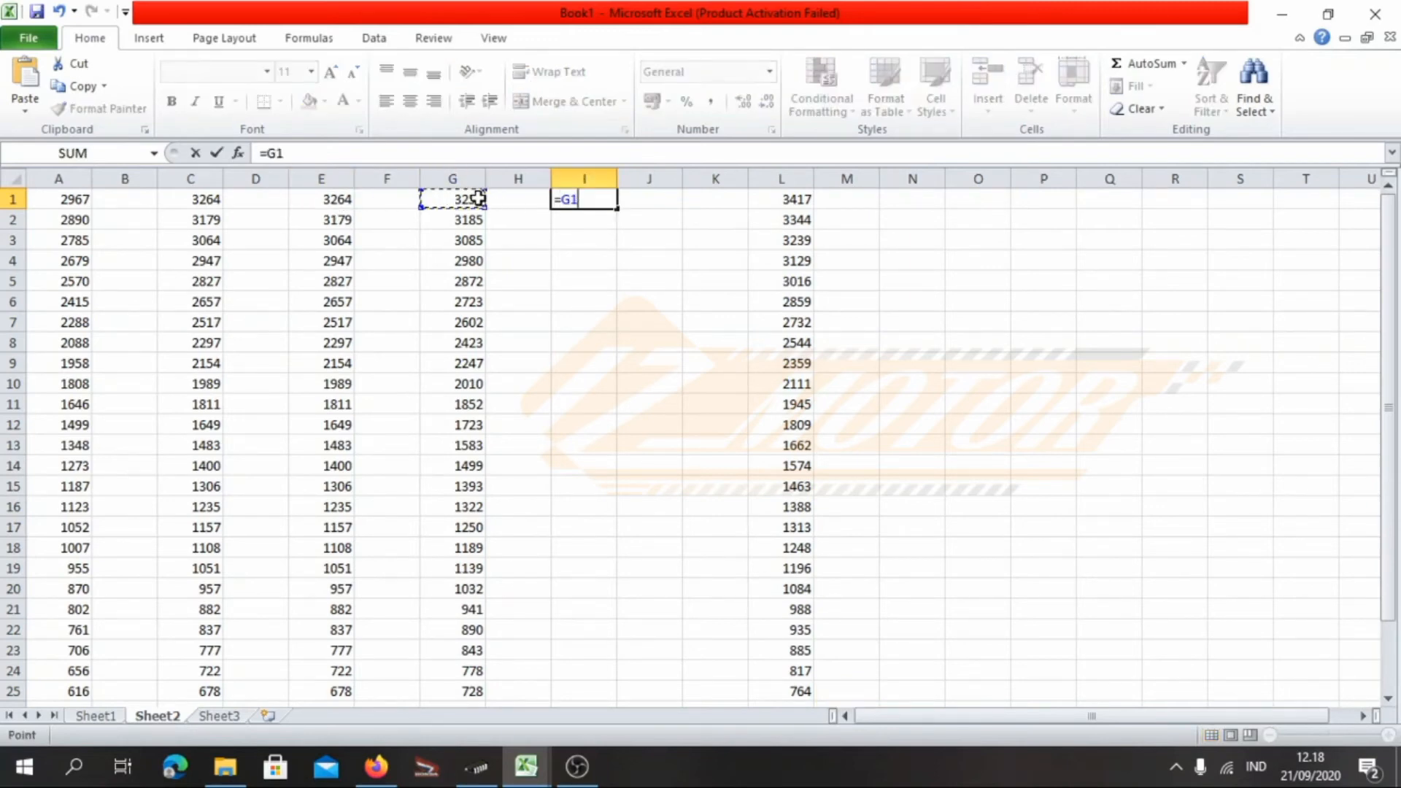
{"action": "type", "text": "+("}
{"action": "left_click", "coordinate": [470, 200]}
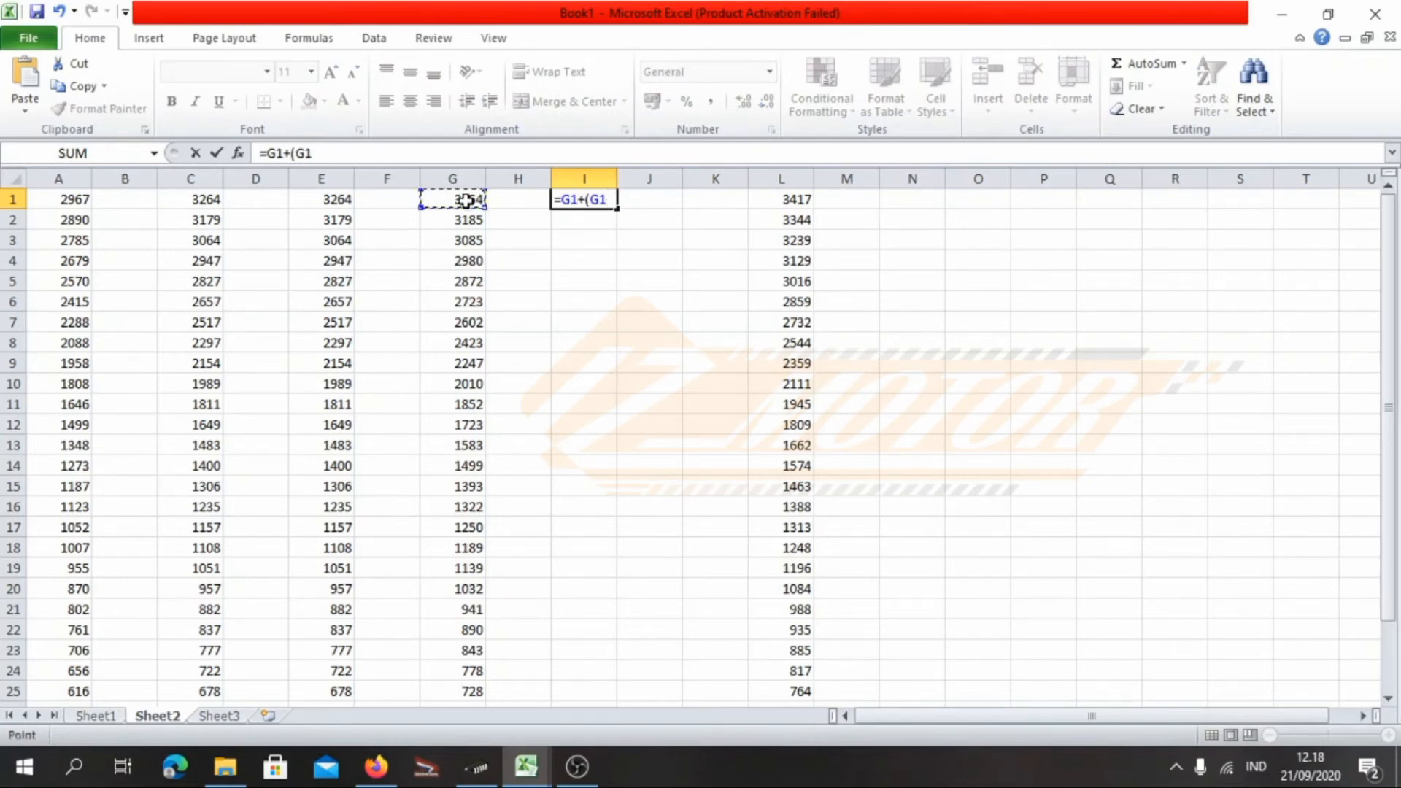
{"action": "type", "text": "*0"}
{"action": "type", "text": ".05"}
{"action": "key", "text": "BackSpace"}
{"action": "key", "text": "BackSpace"}
{"action": "type", "text": "05"}
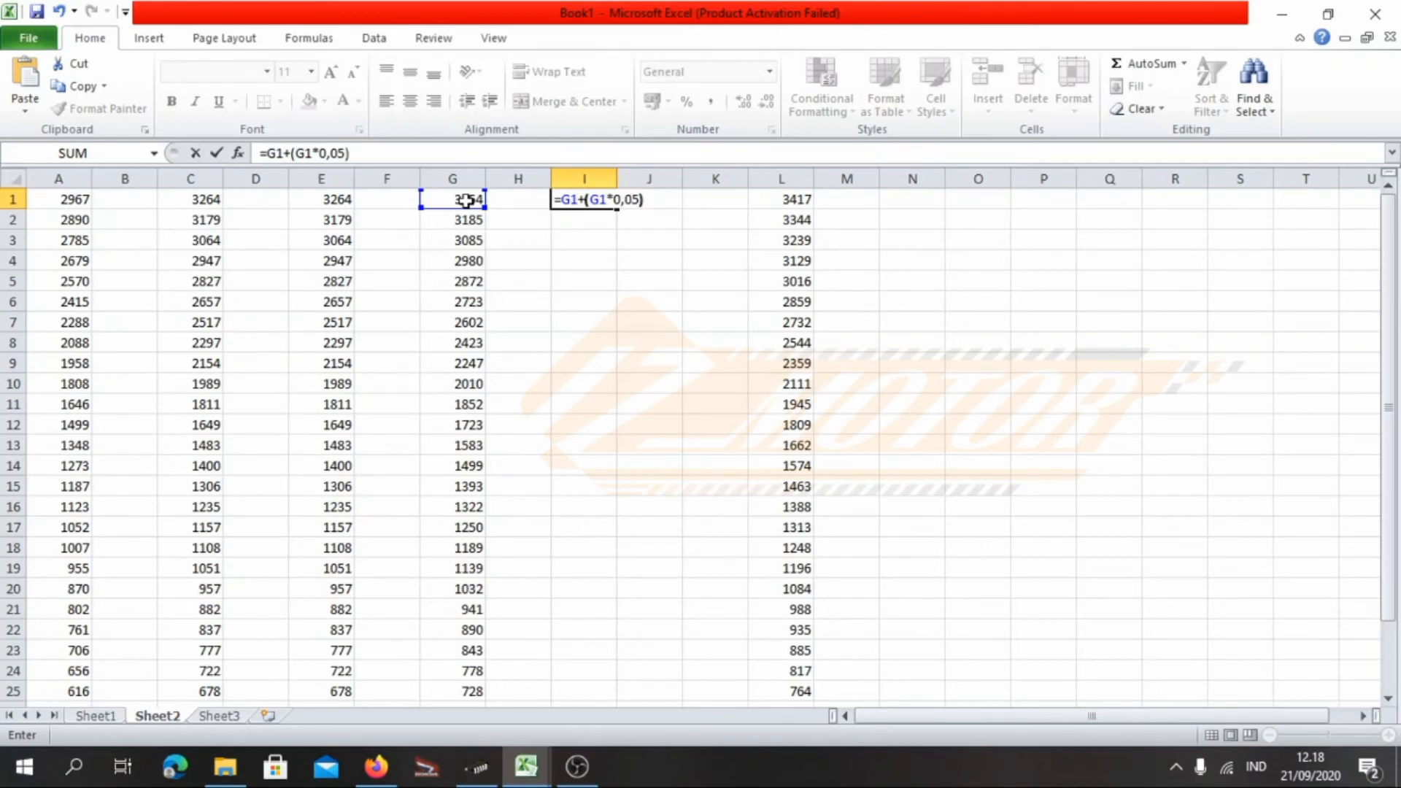
{"action": "key", "text": "Return"}
Fill the I1 formula down to I29 and show the results without decimals for comparison with column L
{"action": "left_click", "coordinate": [605, 200]}
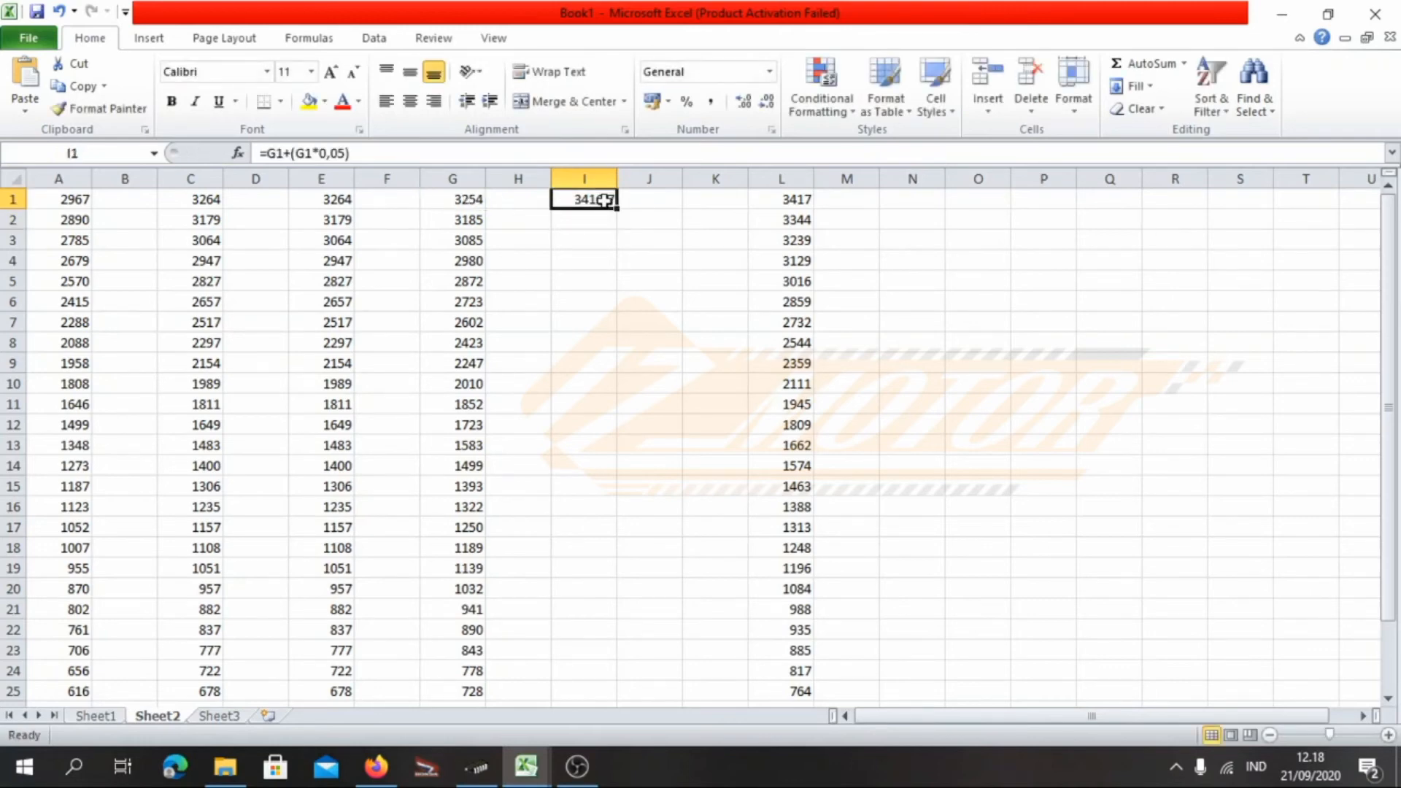
{"action": "left_click_drag", "start_coordinate": [615, 208], "coordinate": [591, 675]}
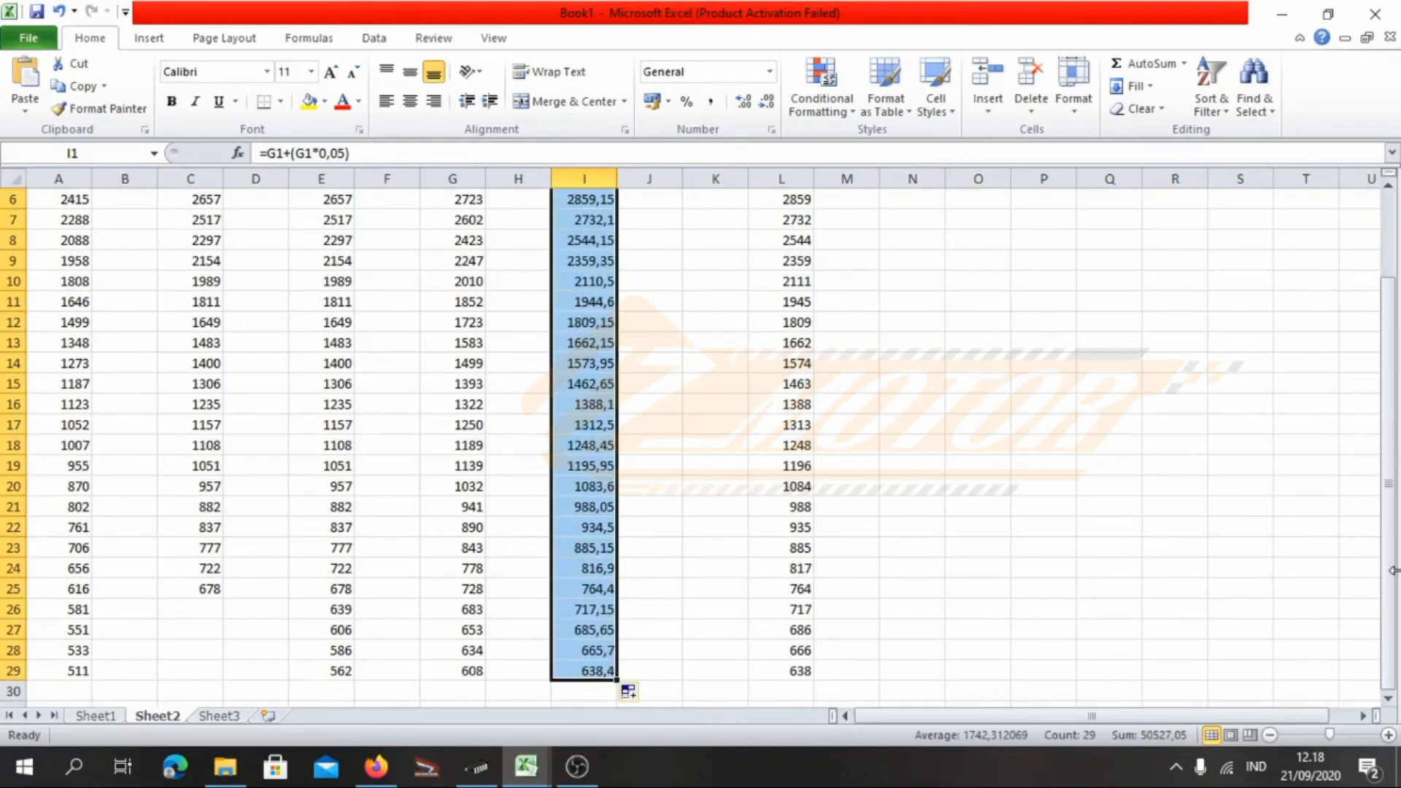
{"action": "left_click_drag", "start_coordinate": [1392, 571], "coordinate": [1390, 485]}
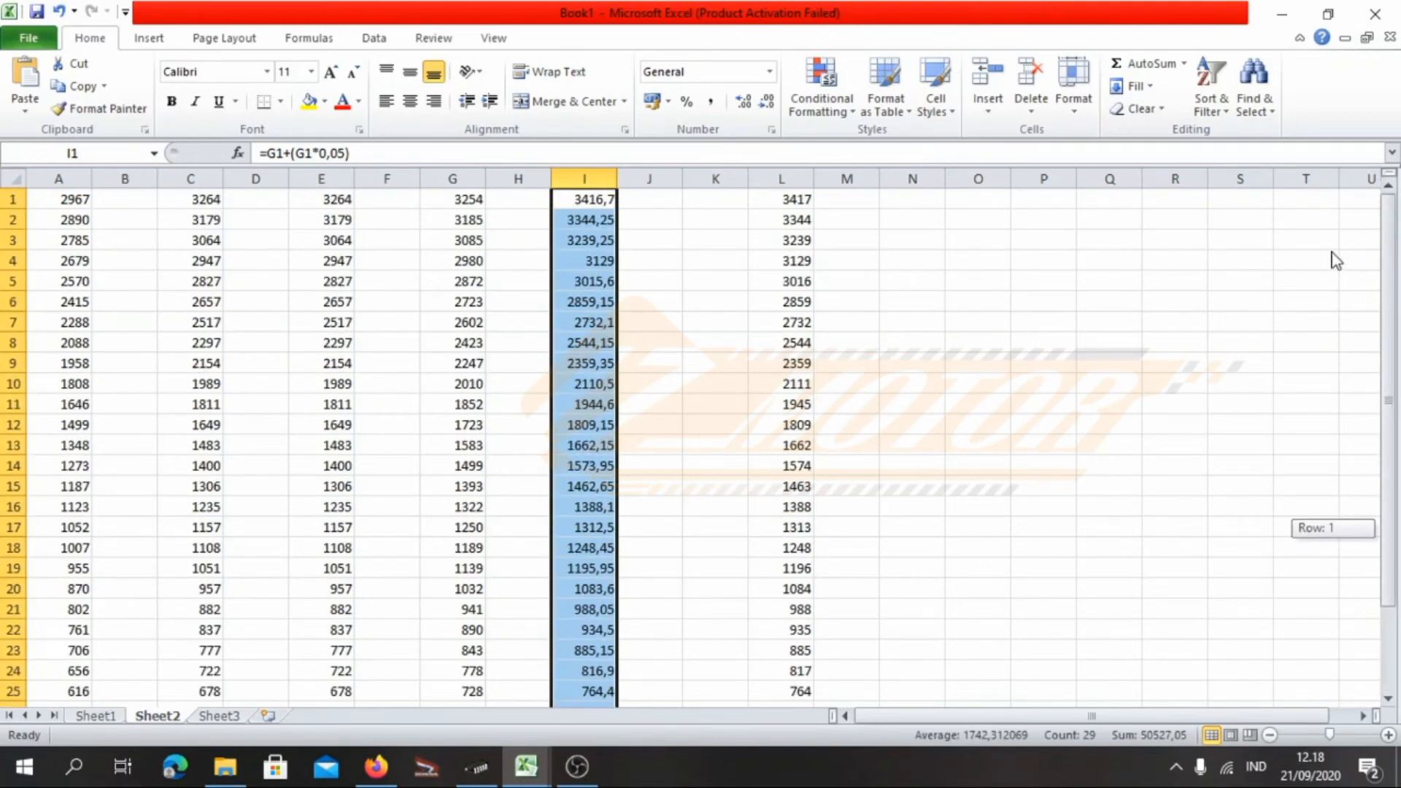
{"action": "left_click", "coordinate": [768, 108]}
{"action": "left_click", "coordinate": [693, 213]}
{"action": "left_click_drag", "start_coordinate": [591, 202], "coordinate": [773, 428]}
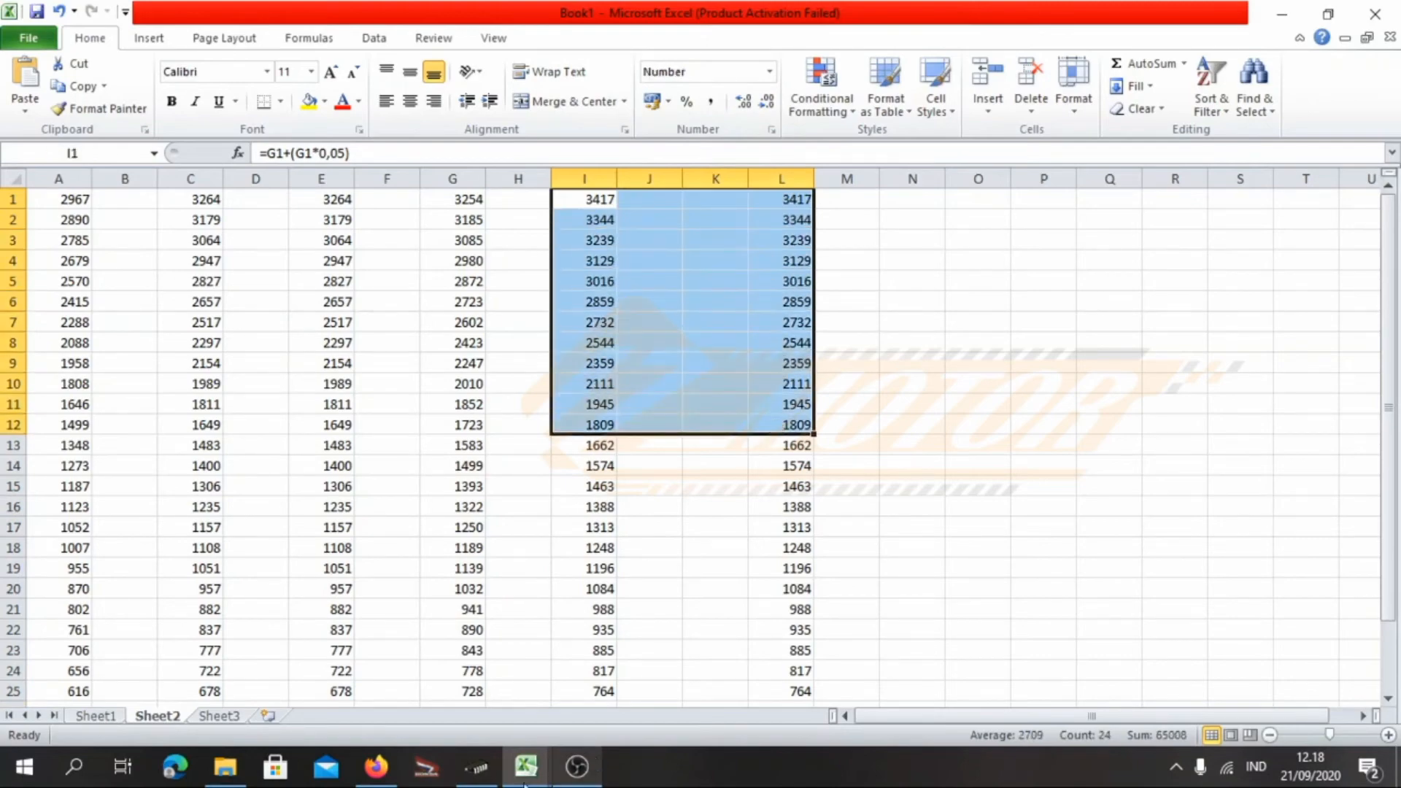
Switch to TunerPro, close RPM VS TPS #1 without committing its changes, and reopen the table
{"action": "left_click", "coordinate": [477, 766]}
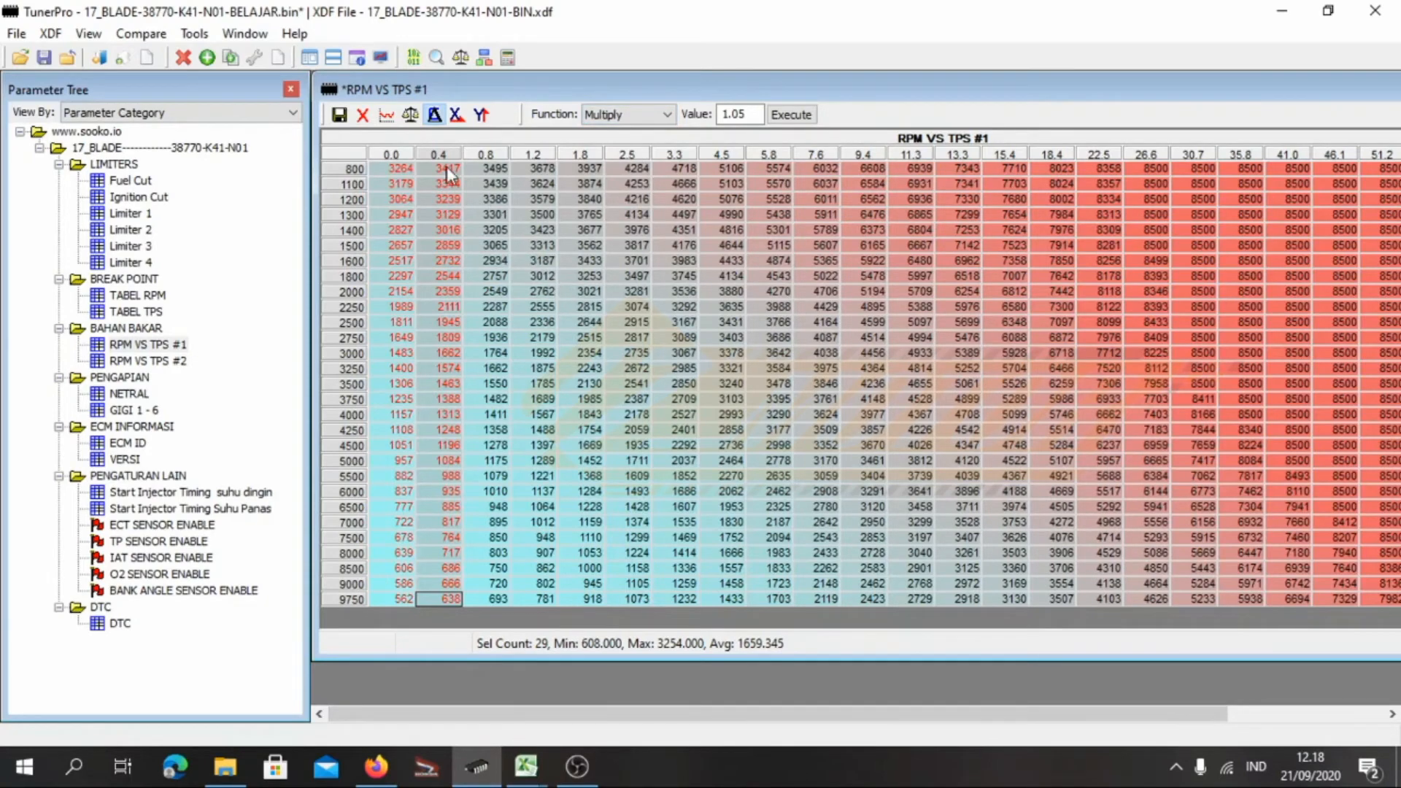
{"action": "left_click", "coordinate": [363, 117]}
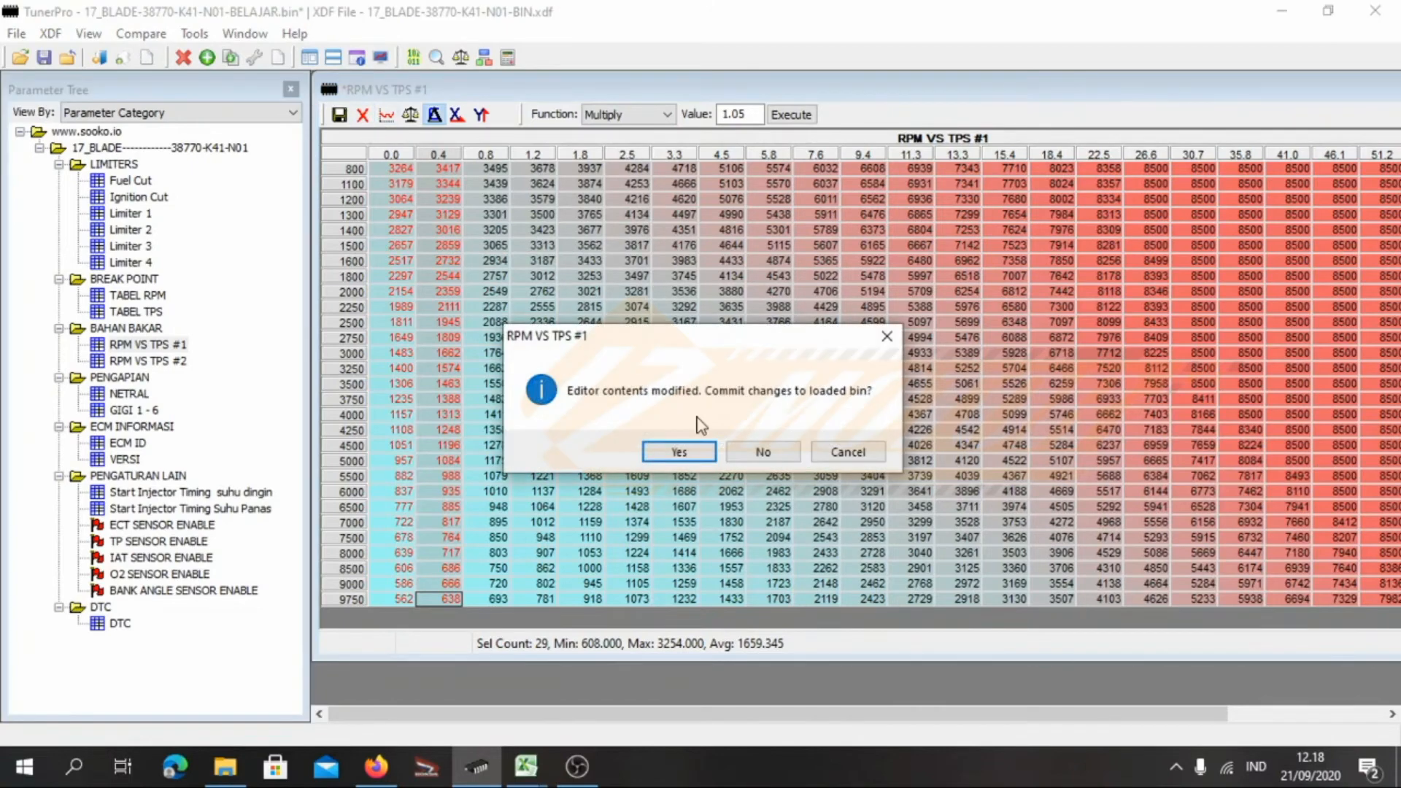
{"action": "left_click", "coordinate": [763, 452]}
{"action": "double_click", "coordinate": [164, 346]}
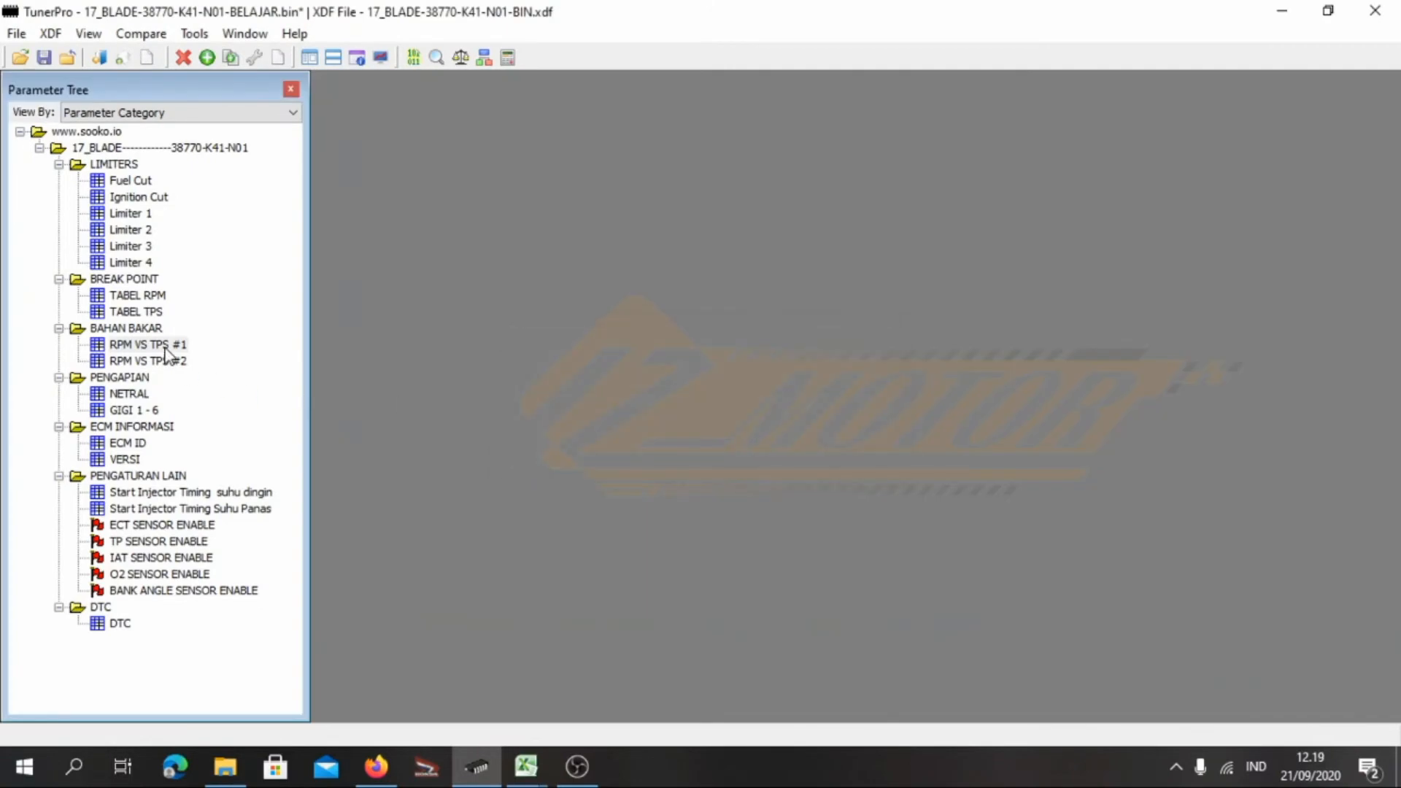
Multiply the RPM VS TPS #1 fuel values from 1500 to 3000 RPM across all TPS columns by 1.03
{"action": "left_click", "coordinate": [427, 198]}
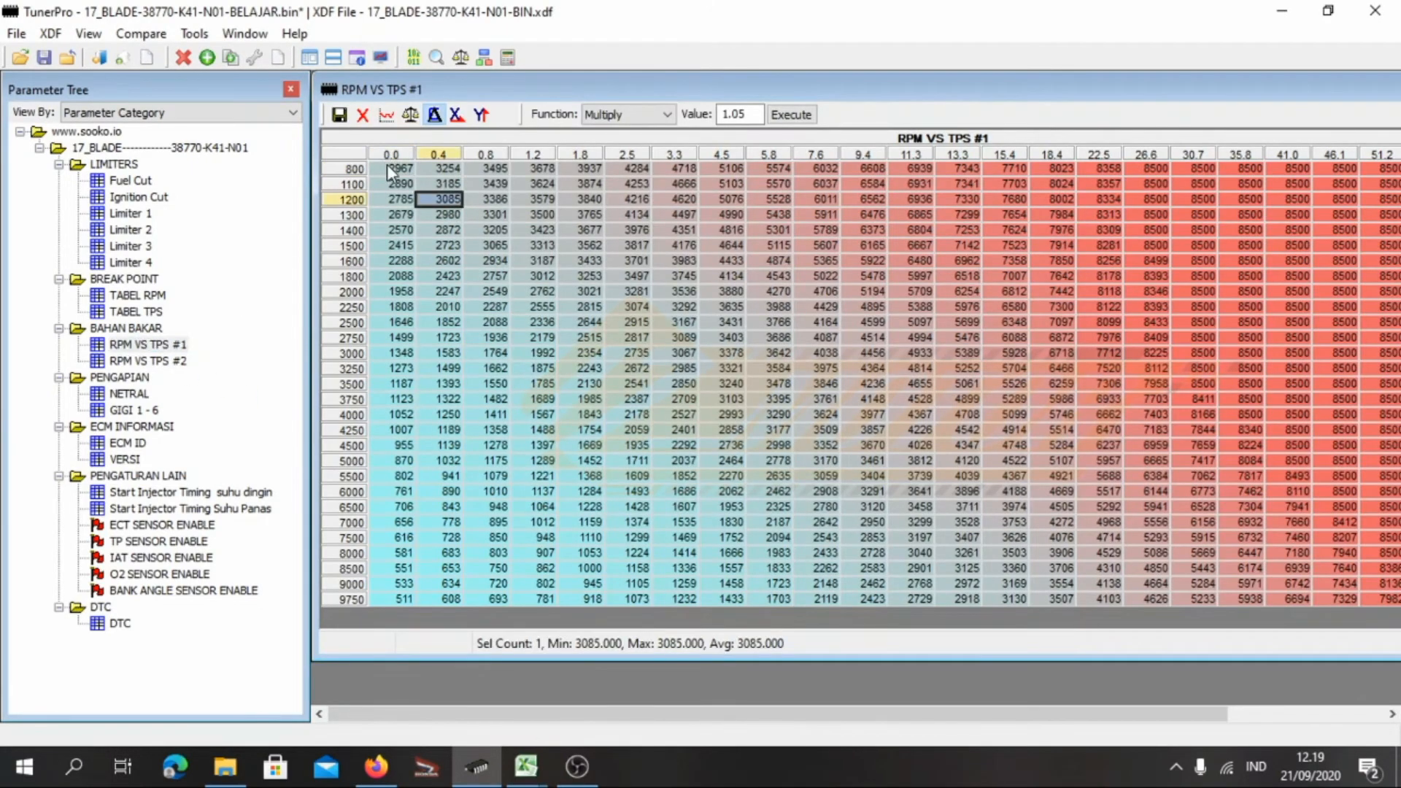
{"action": "left_click", "coordinate": [388, 169]}
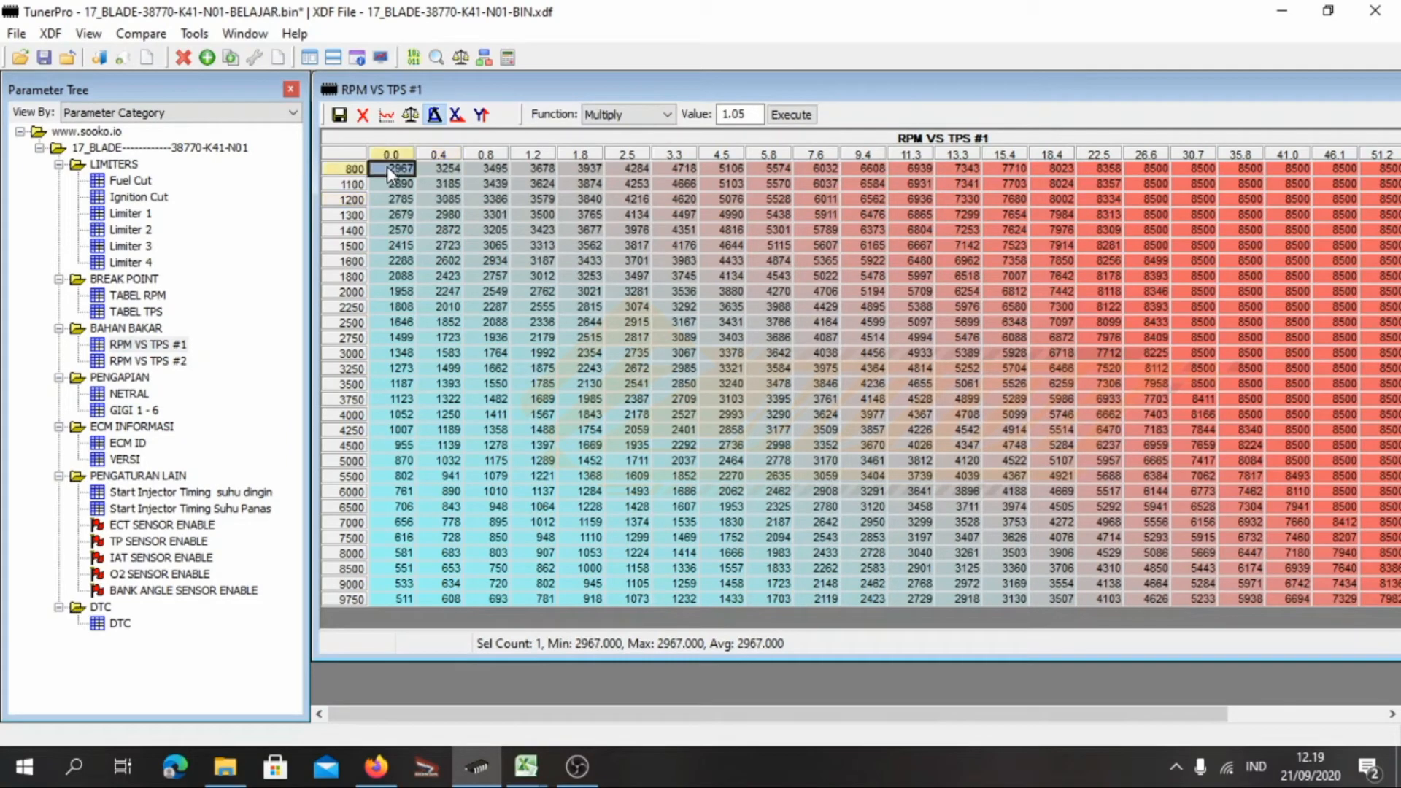
{"action": "left_click", "coordinate": [397, 247]}
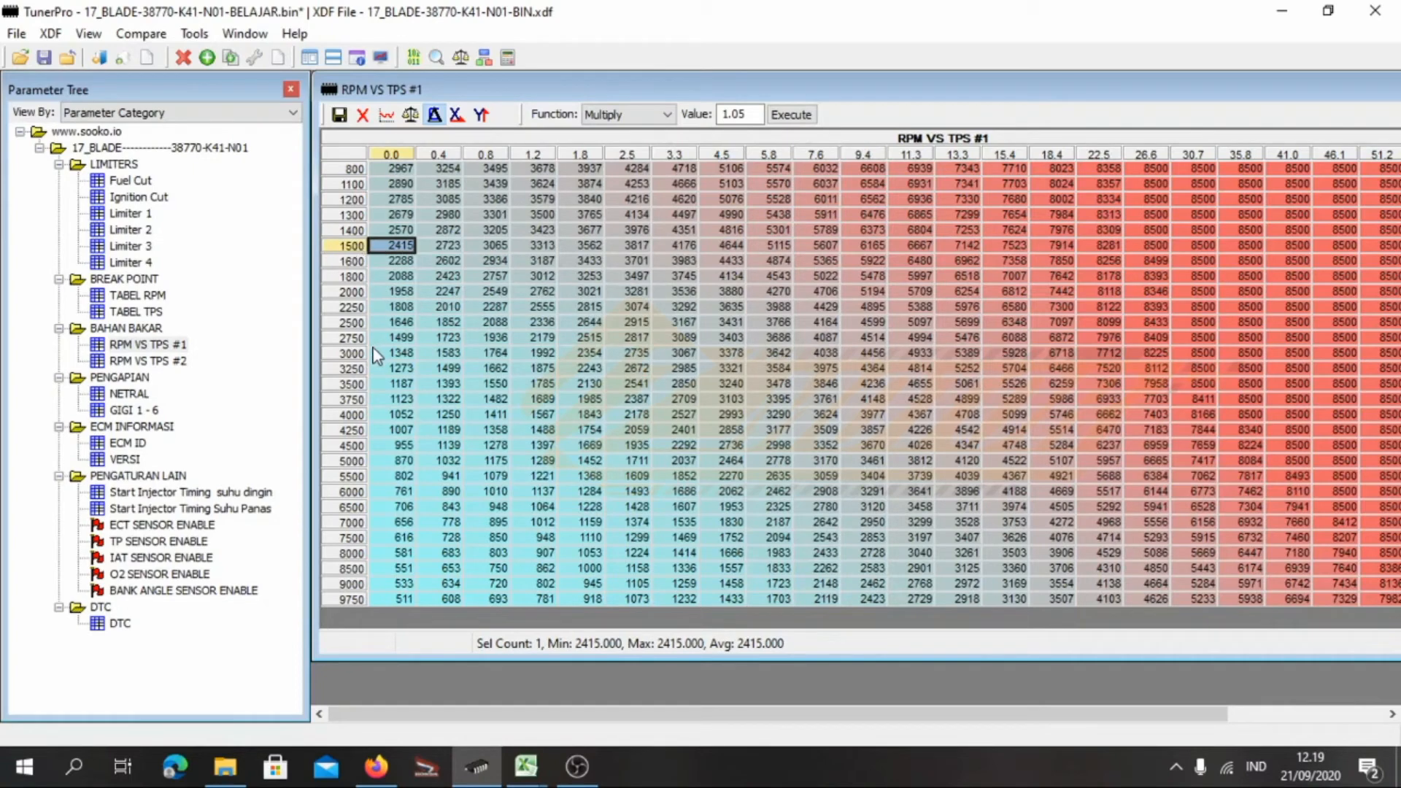
{"action": "left_click_drag", "start_coordinate": [394, 246], "coordinate": [404, 357]}
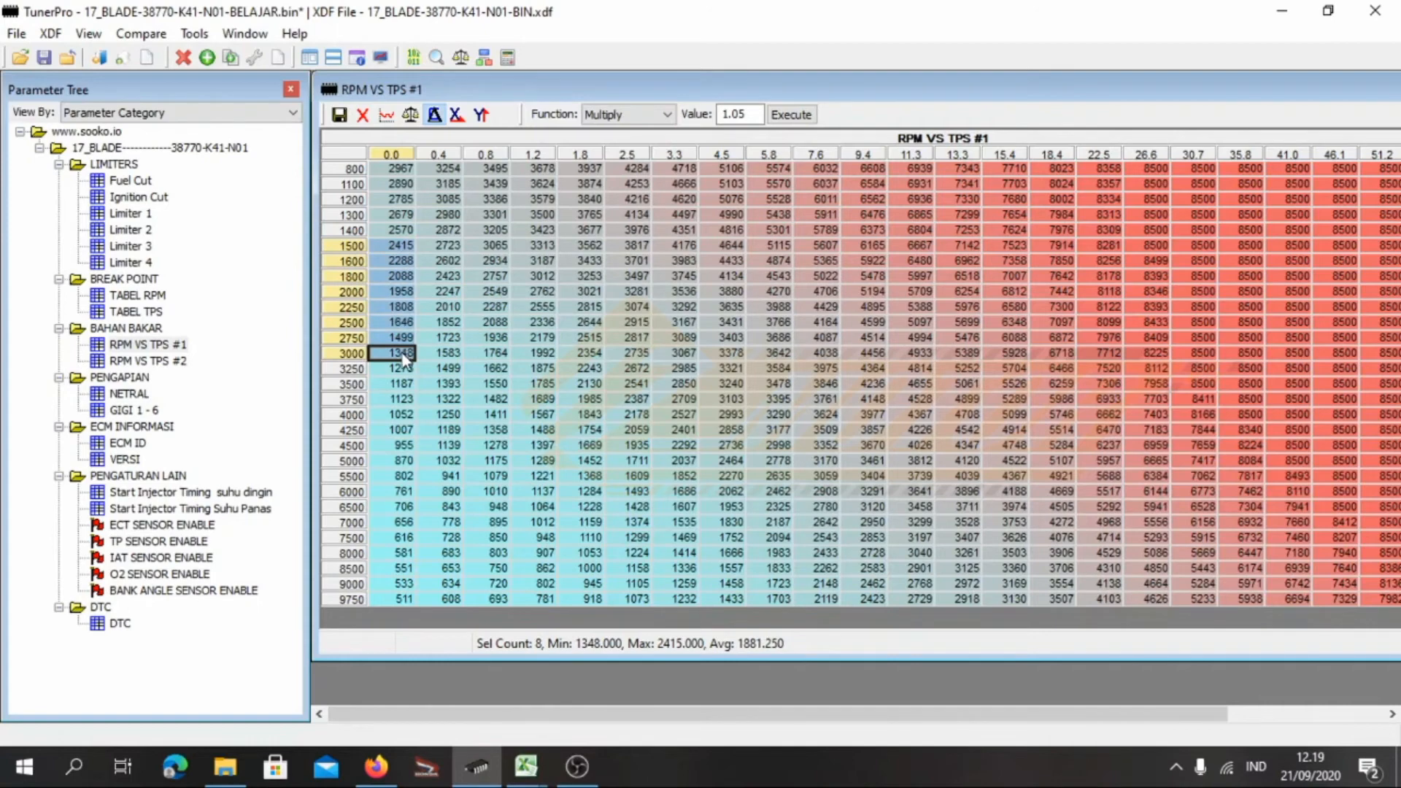
{"action": "key", "text": "shift+Right"}
{"action": "key", "text": "shift+Right"}
{"action": "key", "text": "shift+Right"}
{"action": "key", "text": "shift+Right"}
{"action": "key", "text": "shift+Right"}
{"action": "key", "text": "shift+Right"}
{"action": "key", "text": "shift+Right"}
{"action": "key", "text": "shift+Right"}
{"action": "key", "text": "shift+Right"}
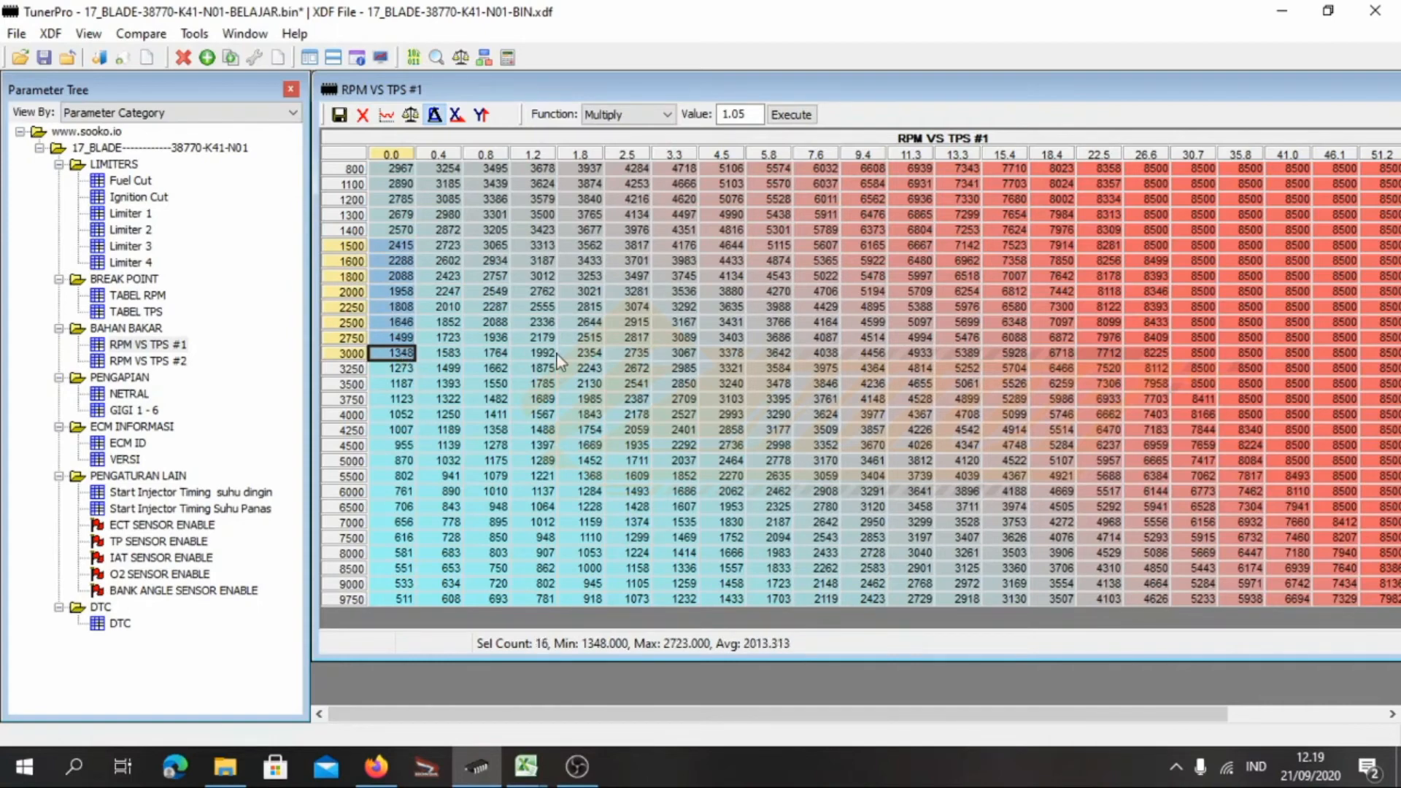
{"action": "key", "text": "shift+Right"}
{"action": "key", "text": "shift+Right"}
{"action": "key", "text": "shift+Right"}
{"action": "key", "text": "shift+Right"}
{"action": "key", "text": "shift+Right"}
{"action": "key", "text": "shift+Right"}
{"action": "key", "text": "shift+Right"}
{"action": "key", "text": "shift+Right"}
{"action": "key", "text": "shift+Right"}
{"action": "key", "text": "shift+Right"}
{"action": "key", "text": "shift+Right"}
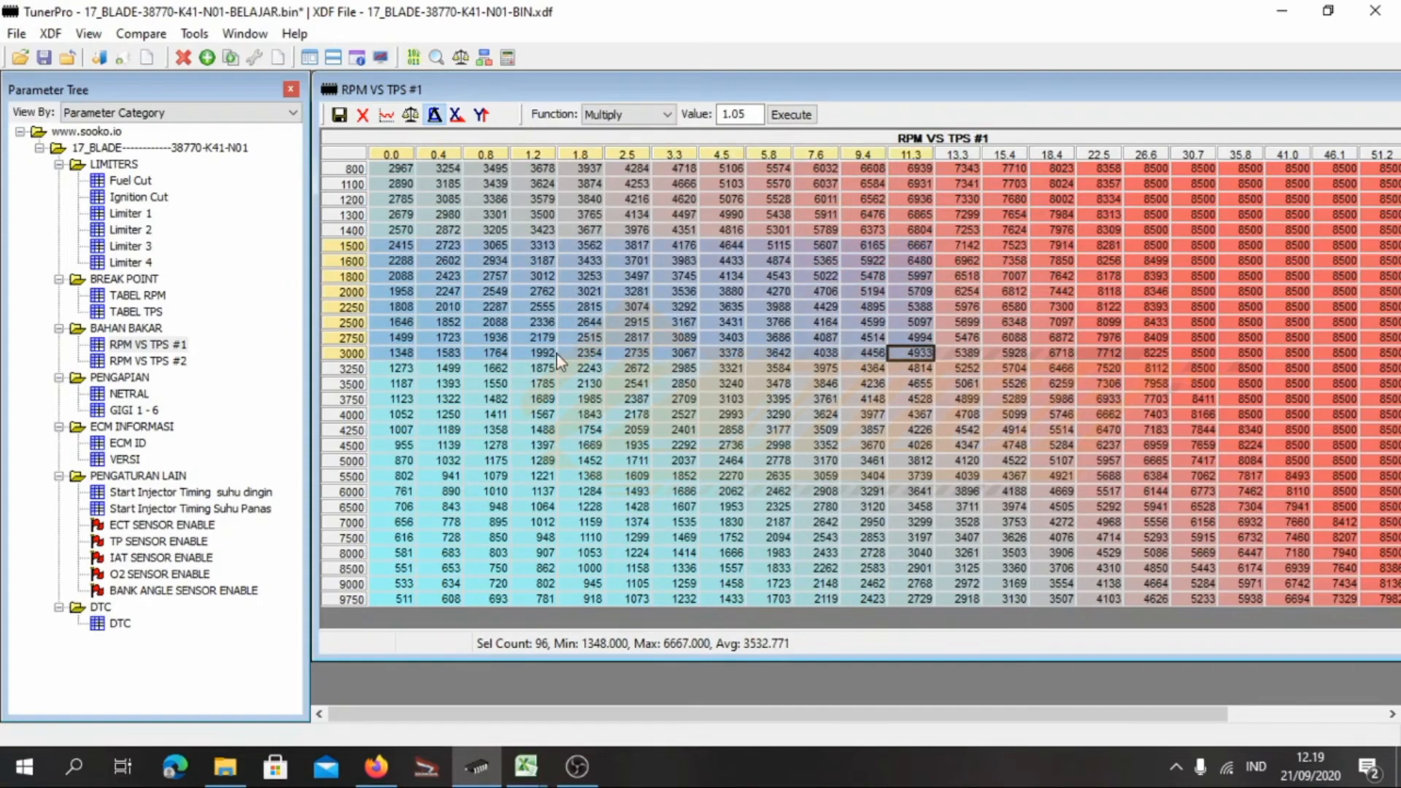
{"action": "key", "text": "shift+Right"}
{"action": "key", "text": "shift+Right"}
{"action": "key", "text": "shift+Right"}
{"action": "key", "text": "shift+Right"}
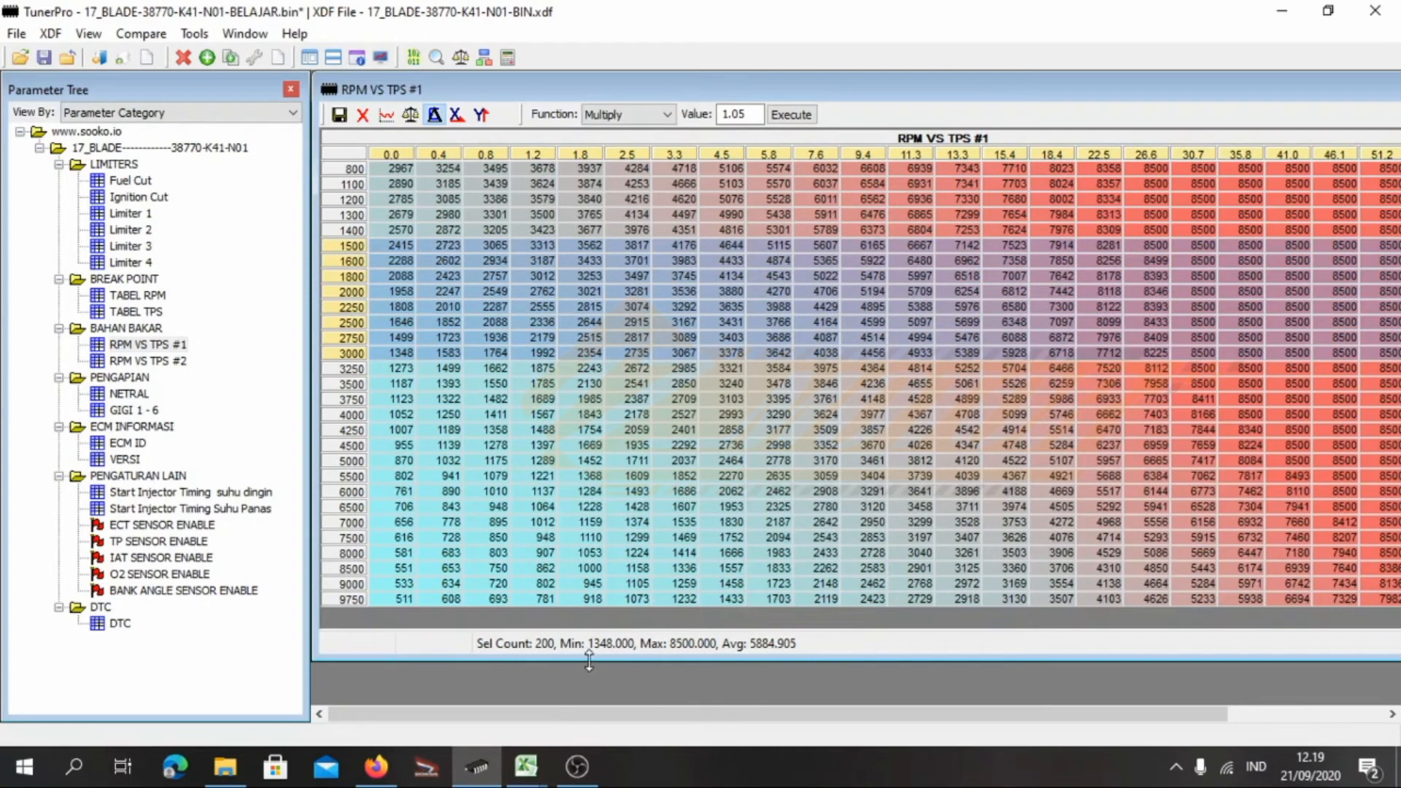
{"action": "left_click_drag", "start_coordinate": [594, 706], "coordinate": [825, 712]}
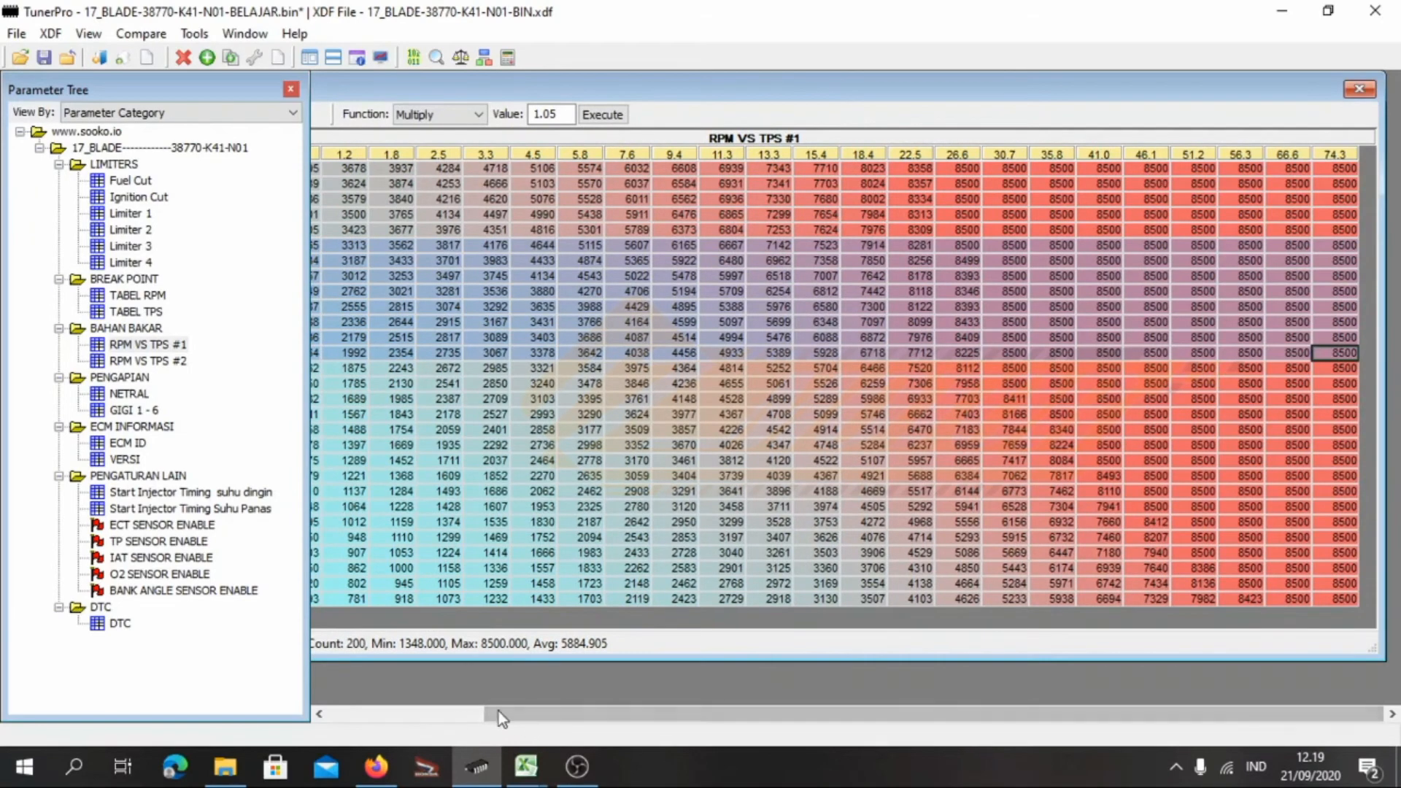
{"action": "left_click_drag", "start_coordinate": [497, 711], "coordinate": [325, 717]}
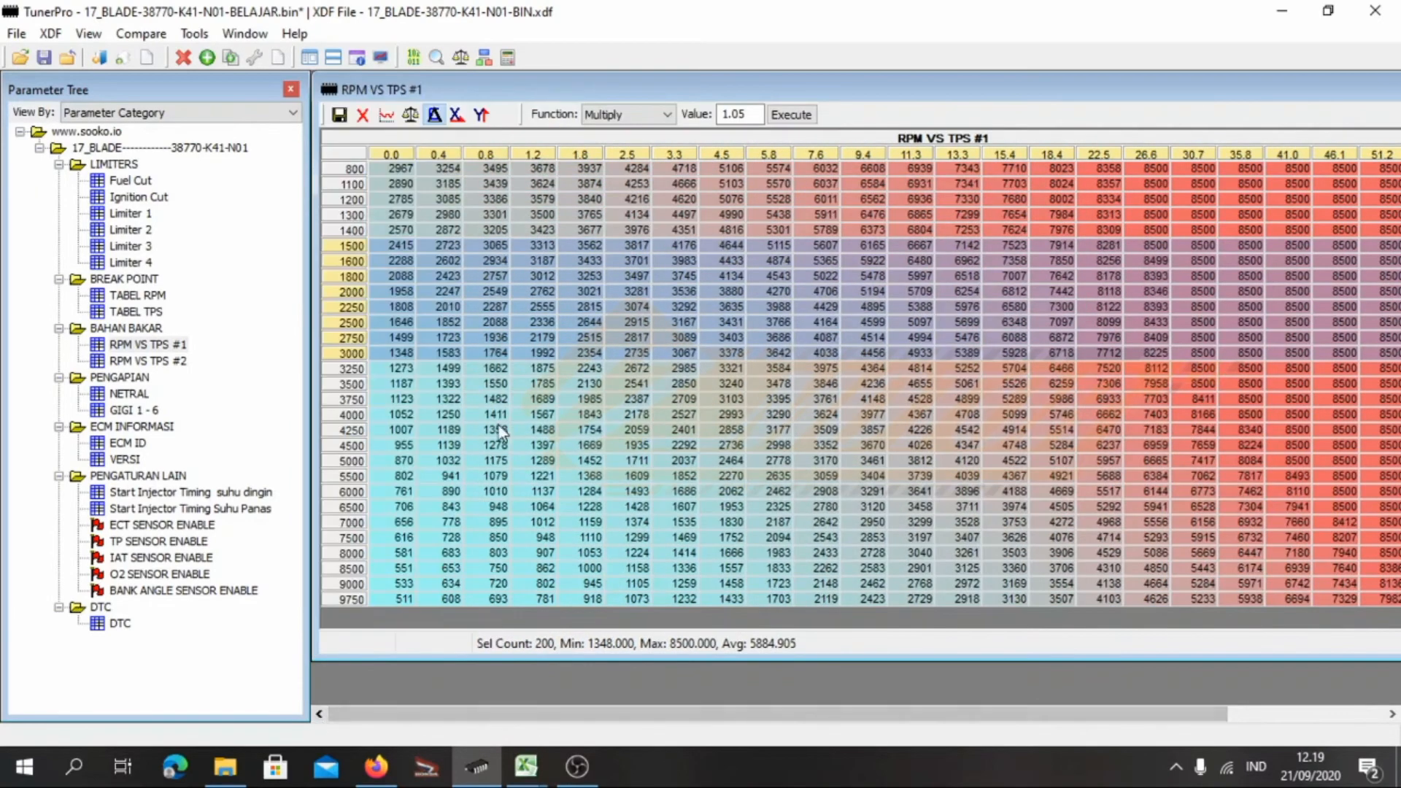
{"action": "left_click", "coordinate": [747, 116]}
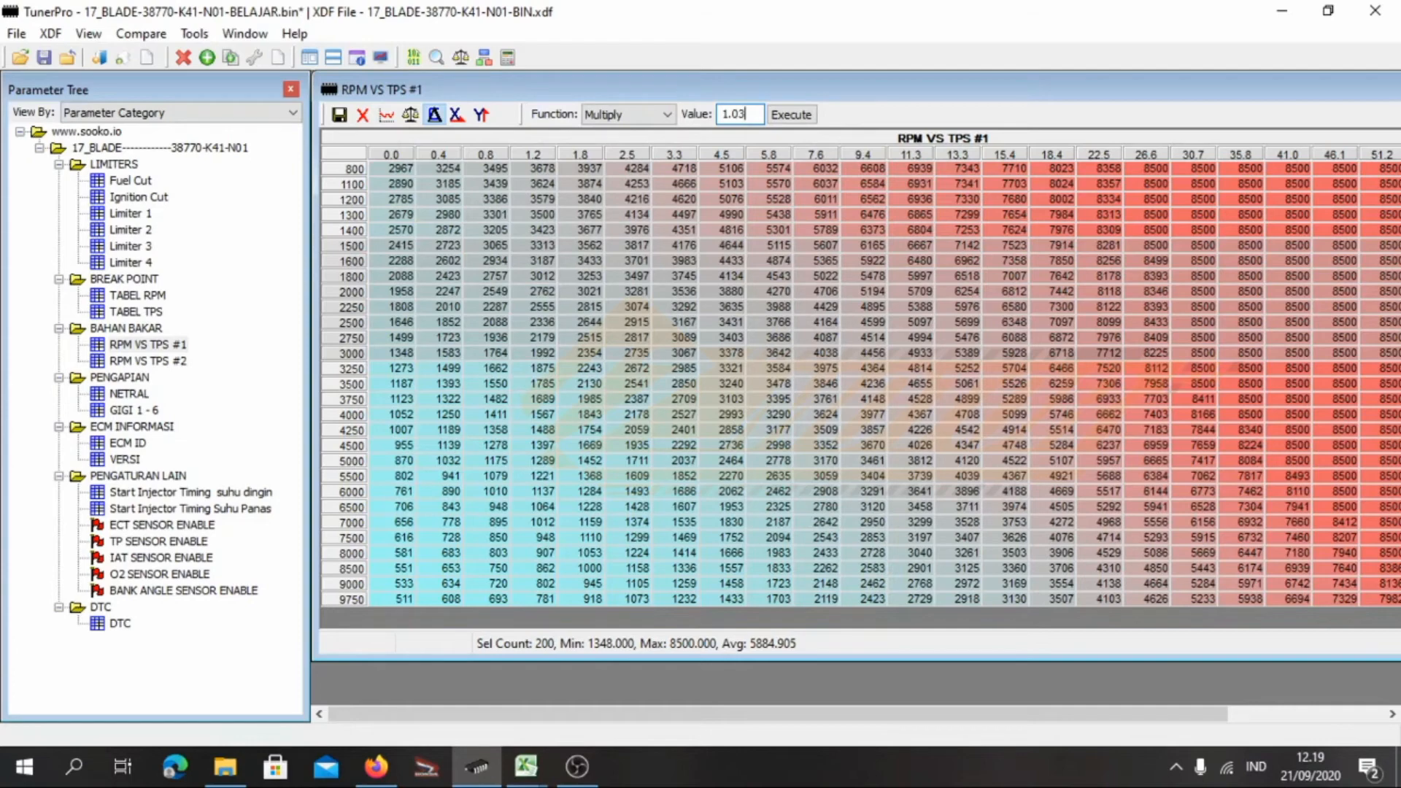
{"action": "left_click", "coordinate": [801, 117]}
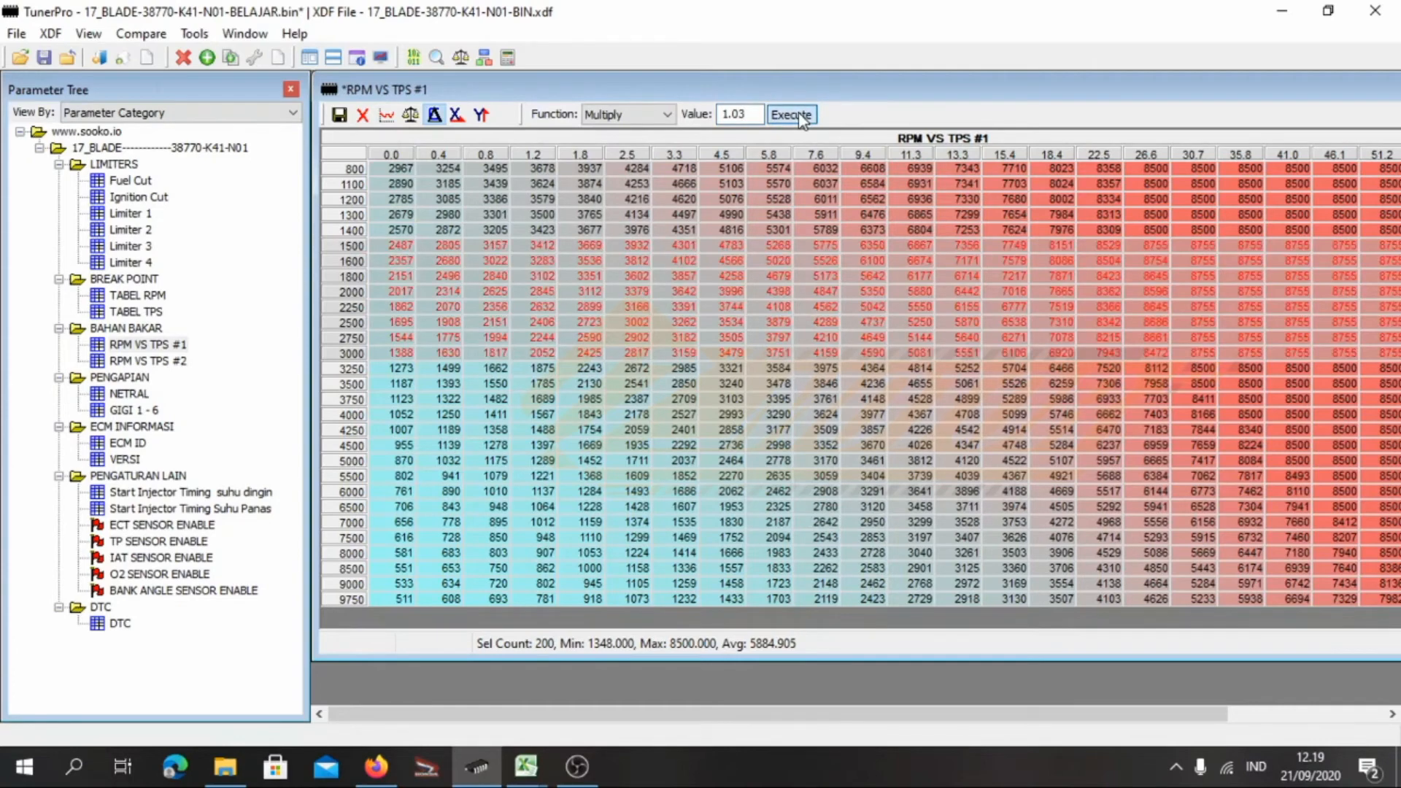
Multiply the fuel values from 3250 to 7000 RPM across all TPS columns, 0.0 to 74.3, by 1.05
{"action": "left_click_drag", "start_coordinate": [400, 245], "coordinate": [688, 363]}
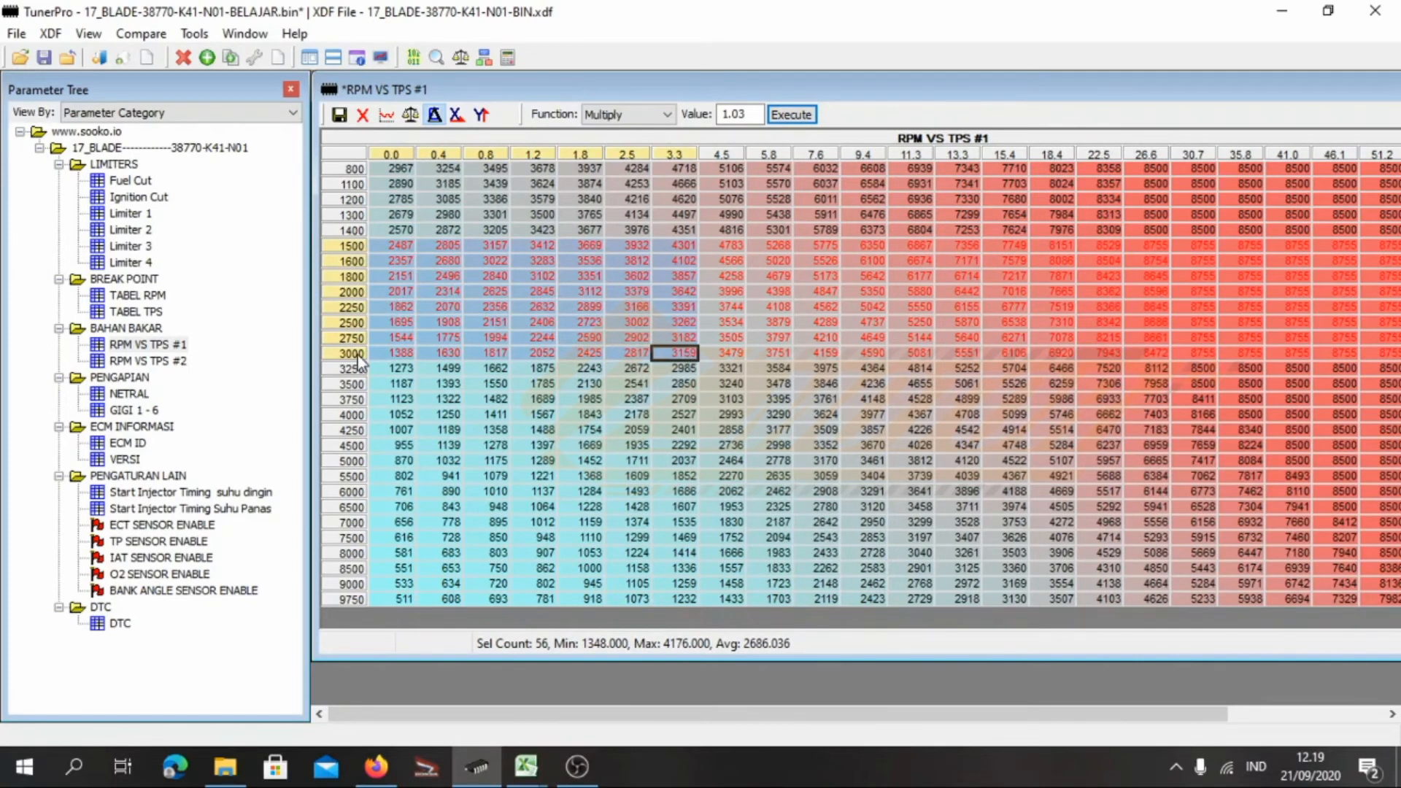
{"action": "left_click", "coordinate": [394, 369]}
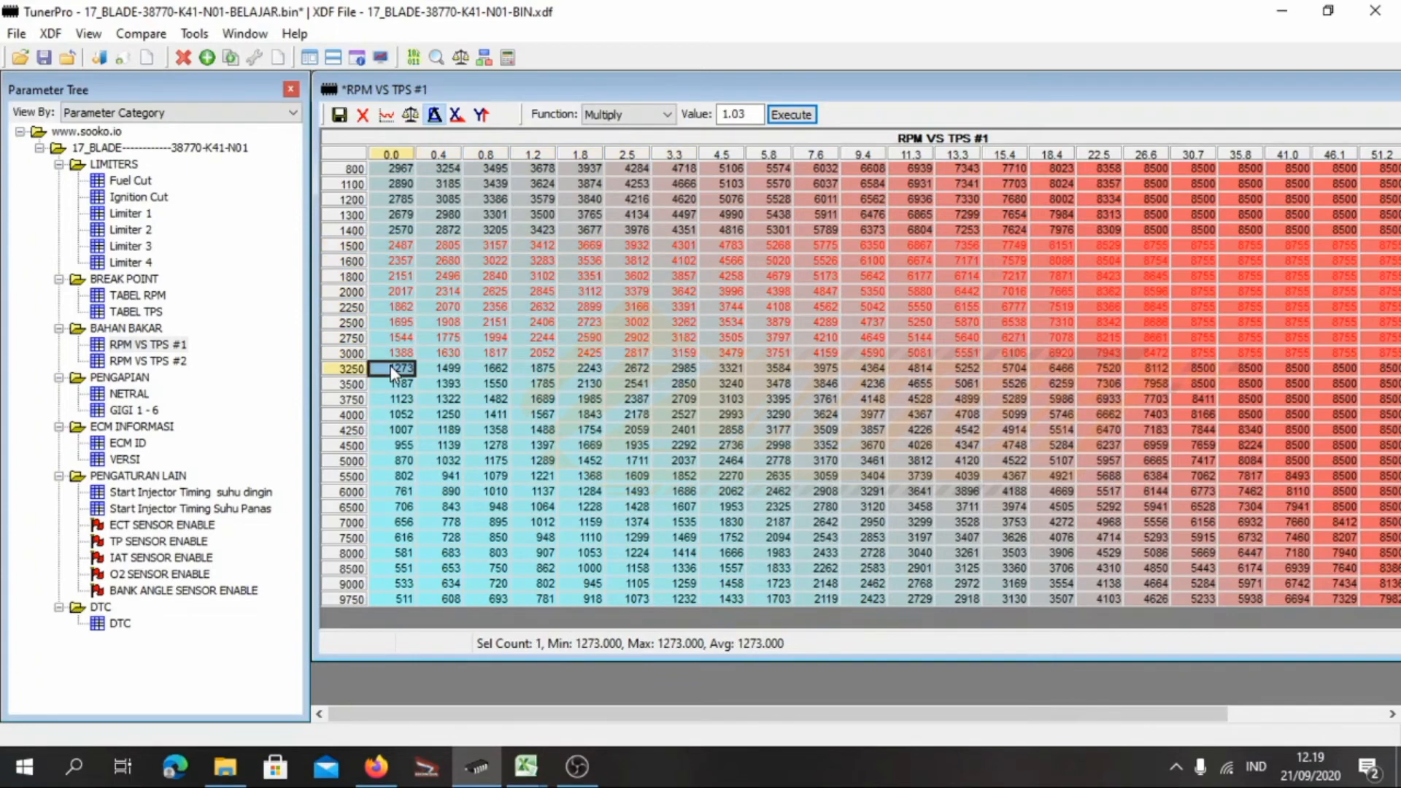
{"action": "left_click_drag", "start_coordinate": [397, 370], "coordinate": [1266, 519]}
{"action": "left_click", "coordinate": [1376, 632]}
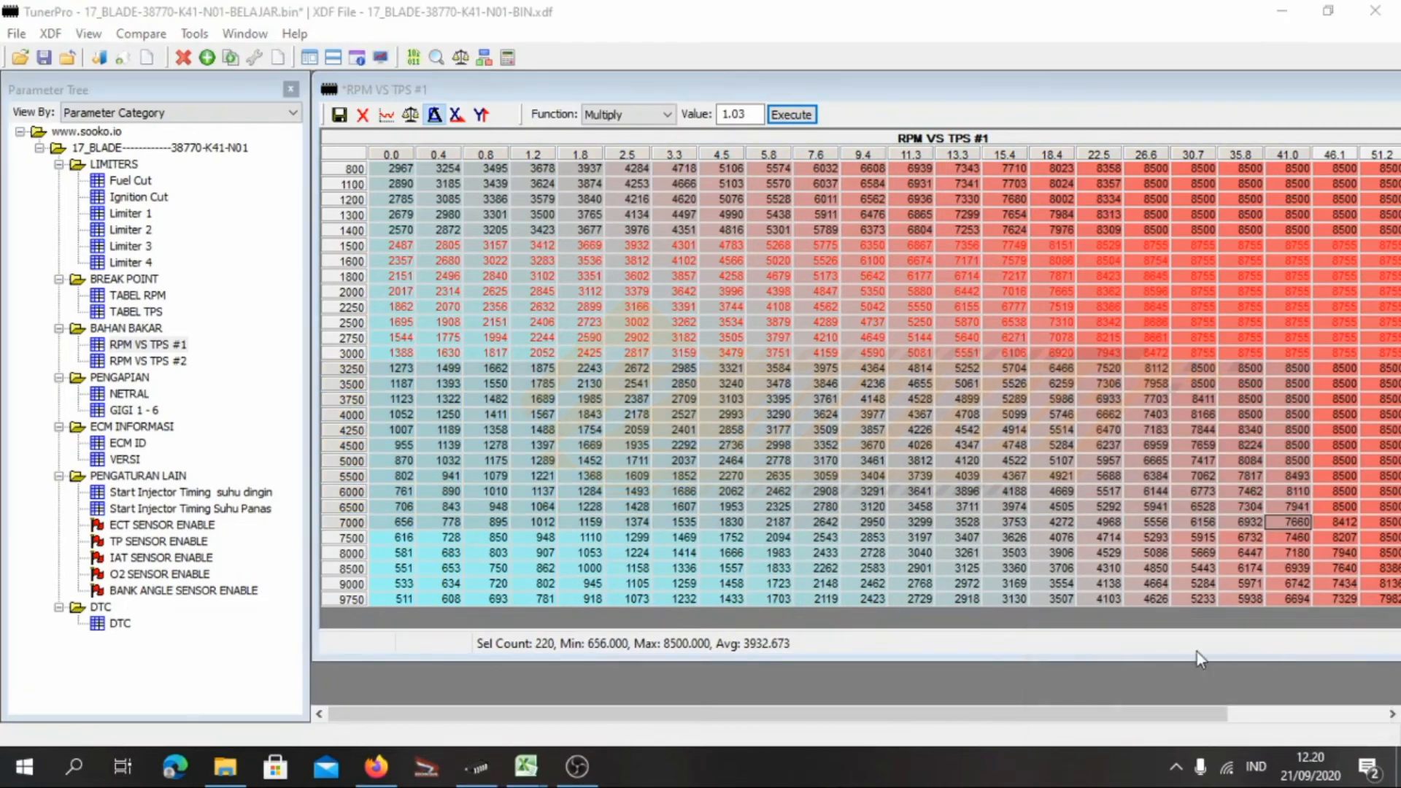
{"action": "left_click", "coordinate": [1327, 707]}
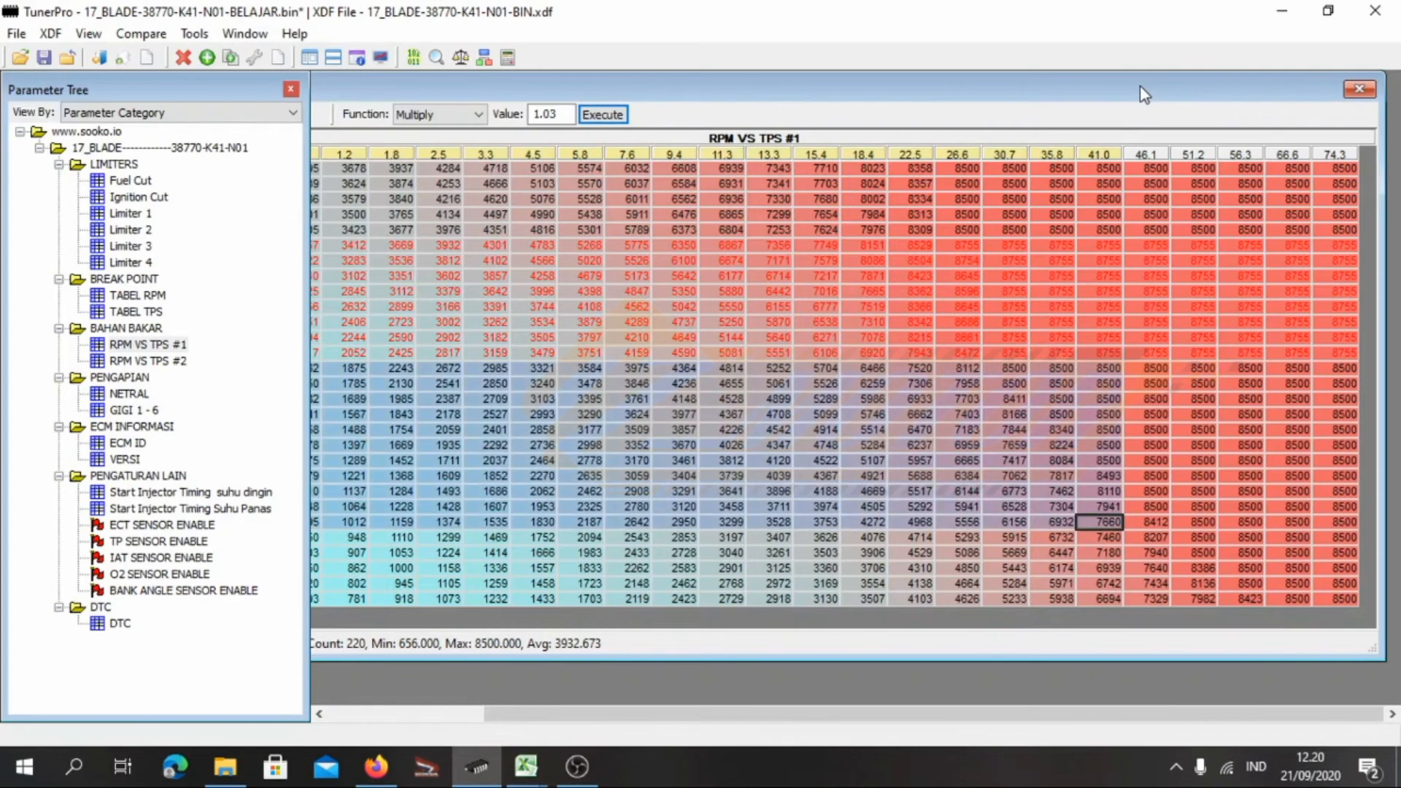
{"action": "key", "text": "shift+Right"}
{"action": "key", "text": "shift+Right"}
{"action": "key", "text": "shift+Right"}
{"action": "key", "text": "shift+Right"}
{"action": "key", "text": "shift+Right"}
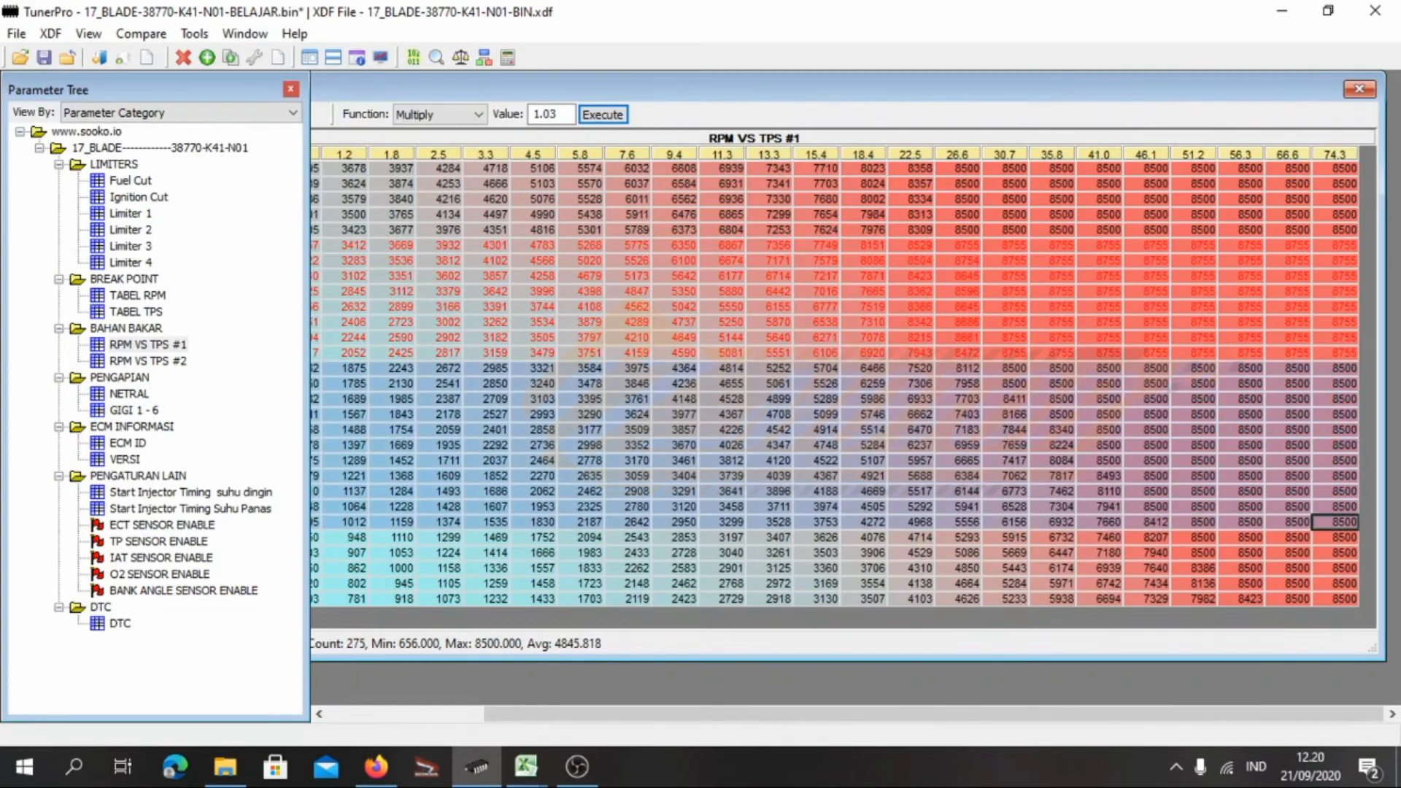
{"action": "left_click_drag", "start_coordinate": [831, 715], "coordinate": [502, 741]}
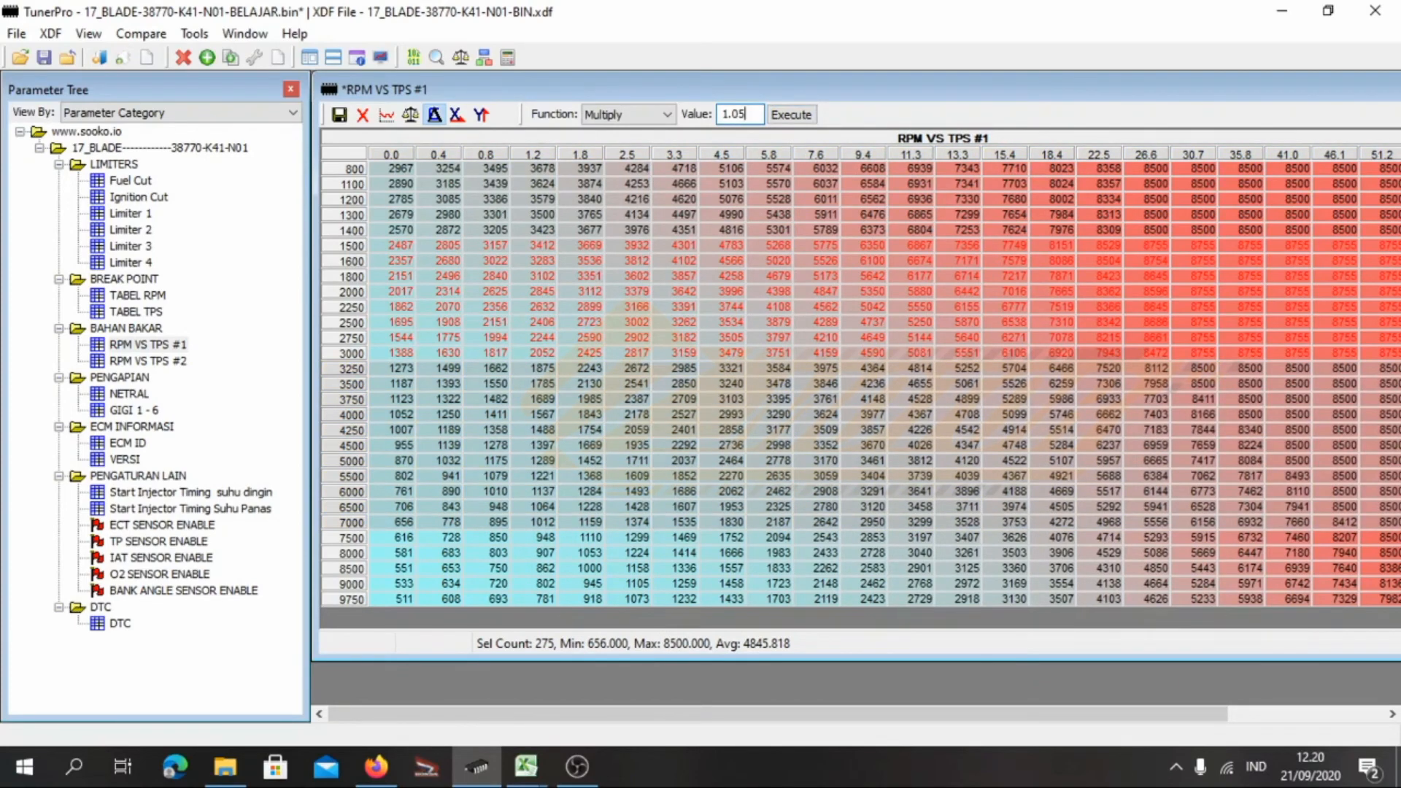
{"action": "left_click", "coordinate": [772, 118]}
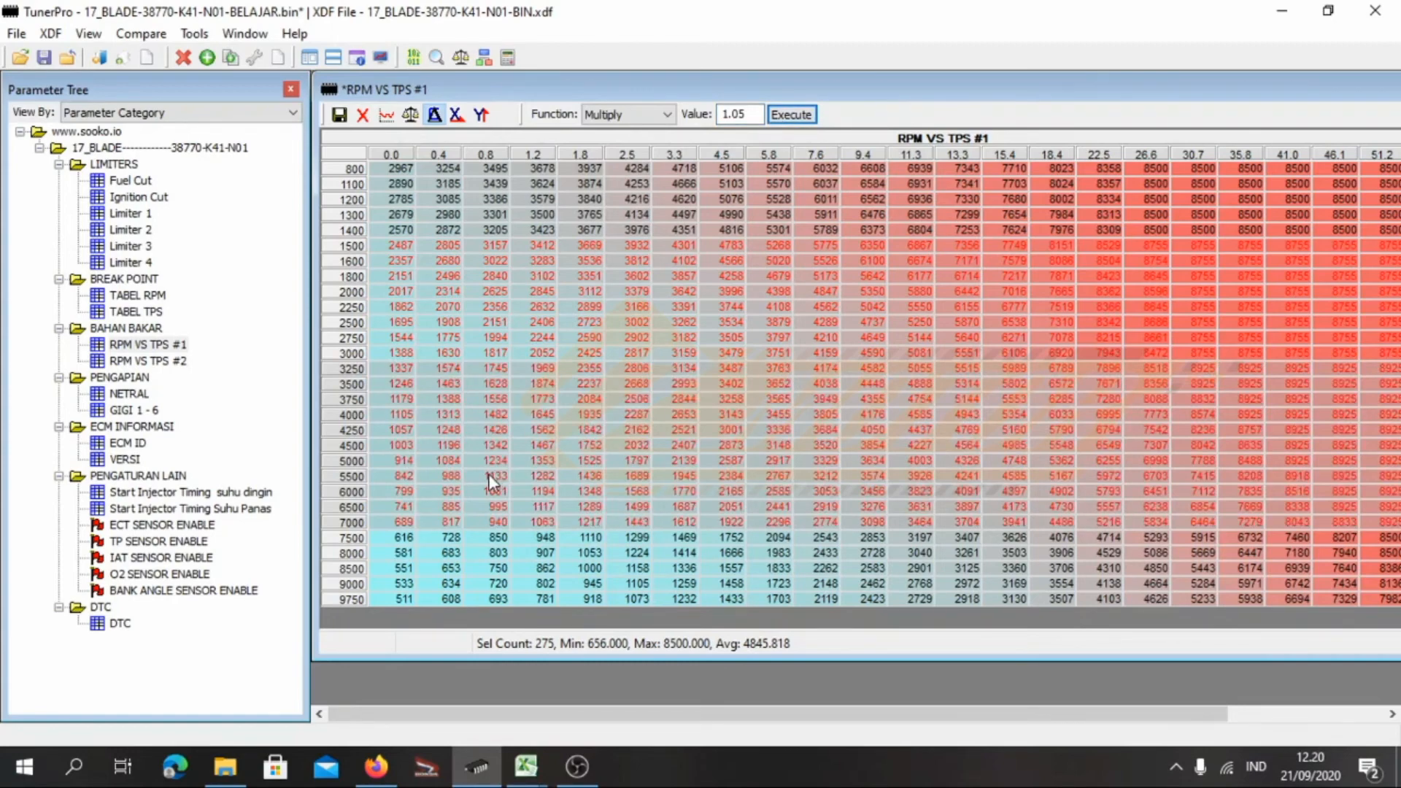
Multiply the fuel values from 7500 to 9750 RPM across all TPS columns by 1.15 and save the table changes
{"action": "left_click_drag", "start_coordinate": [430, 546], "coordinate": [619, 592]}
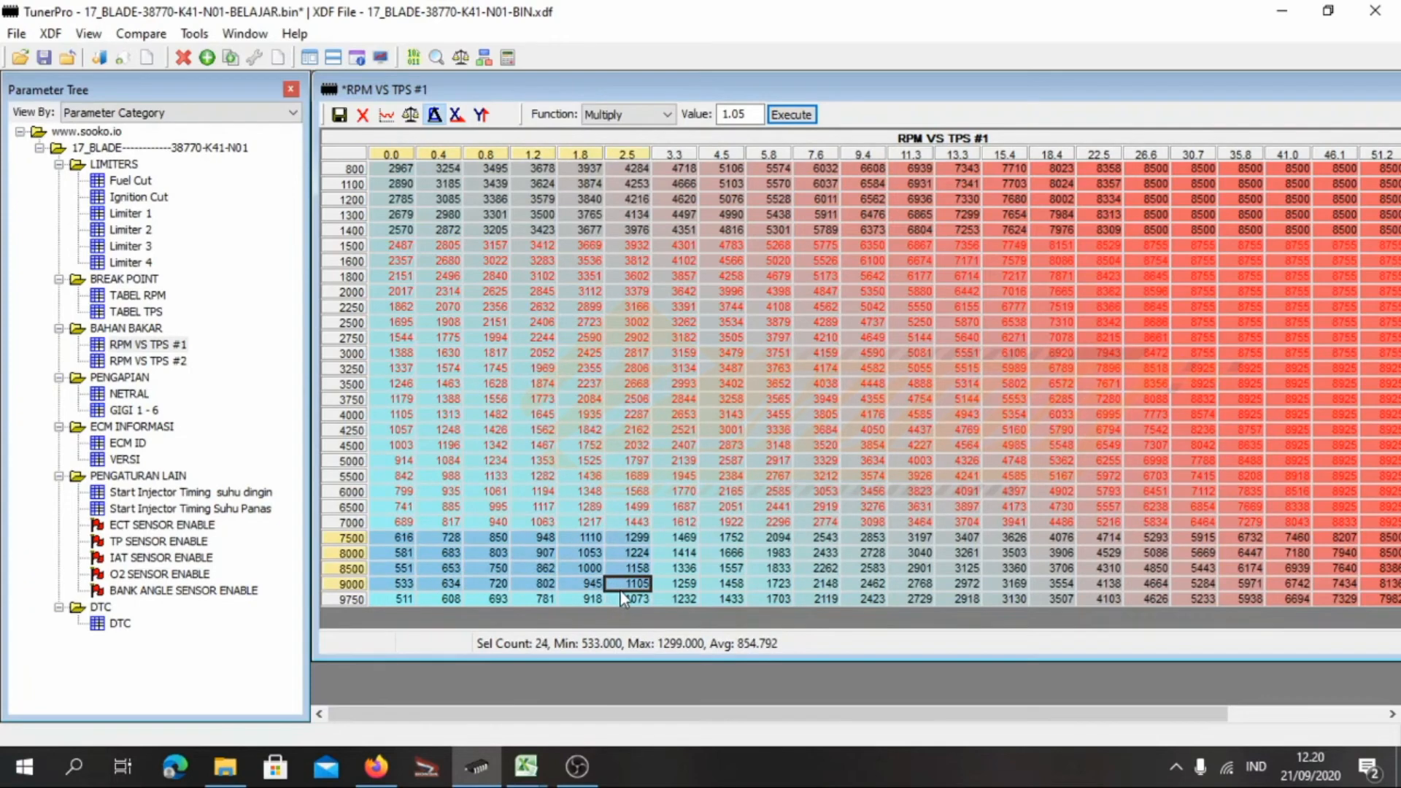
{"action": "left_click_drag", "start_coordinate": [619, 589], "coordinate": [1385, 597]}
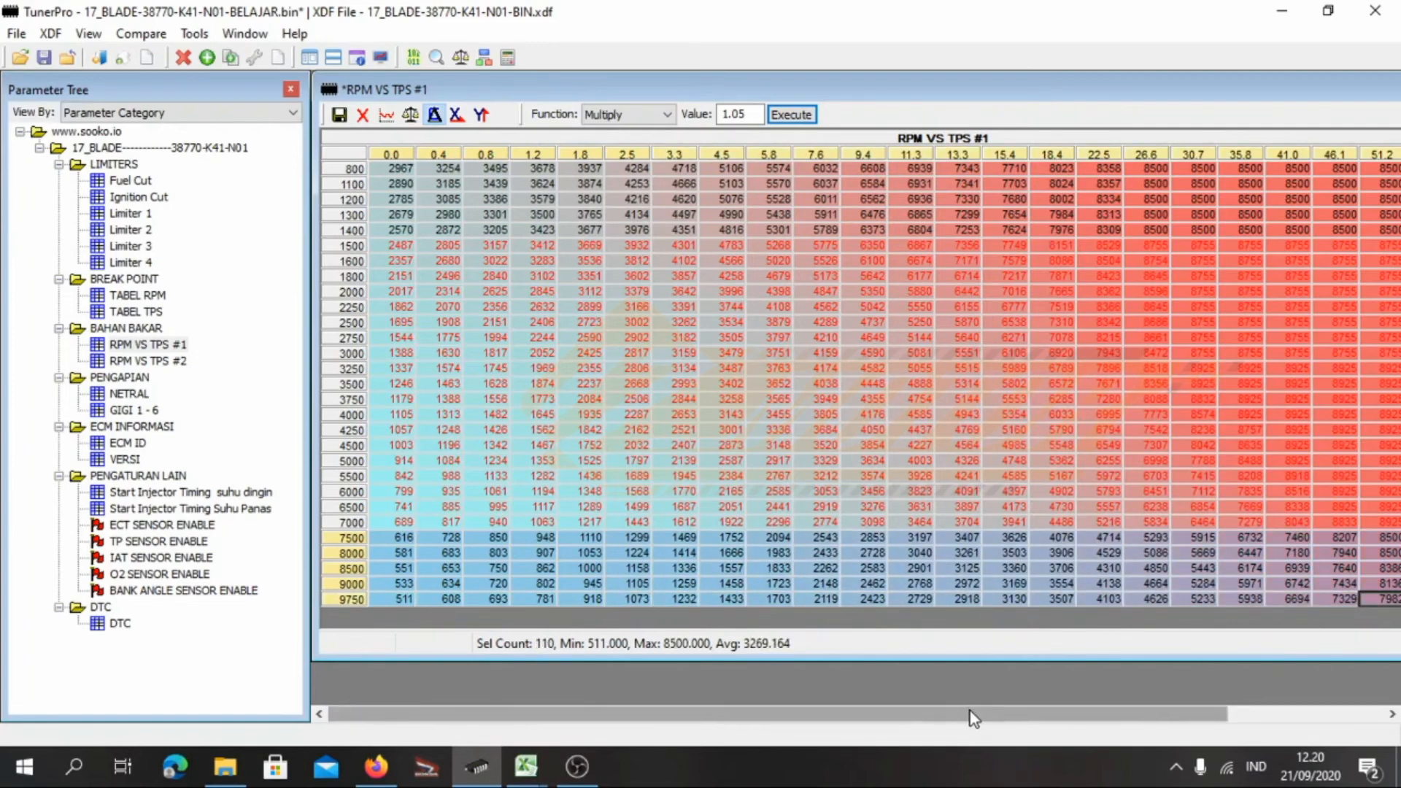
{"action": "left_click_drag", "start_coordinate": [970, 710], "coordinate": [1222, 703]}
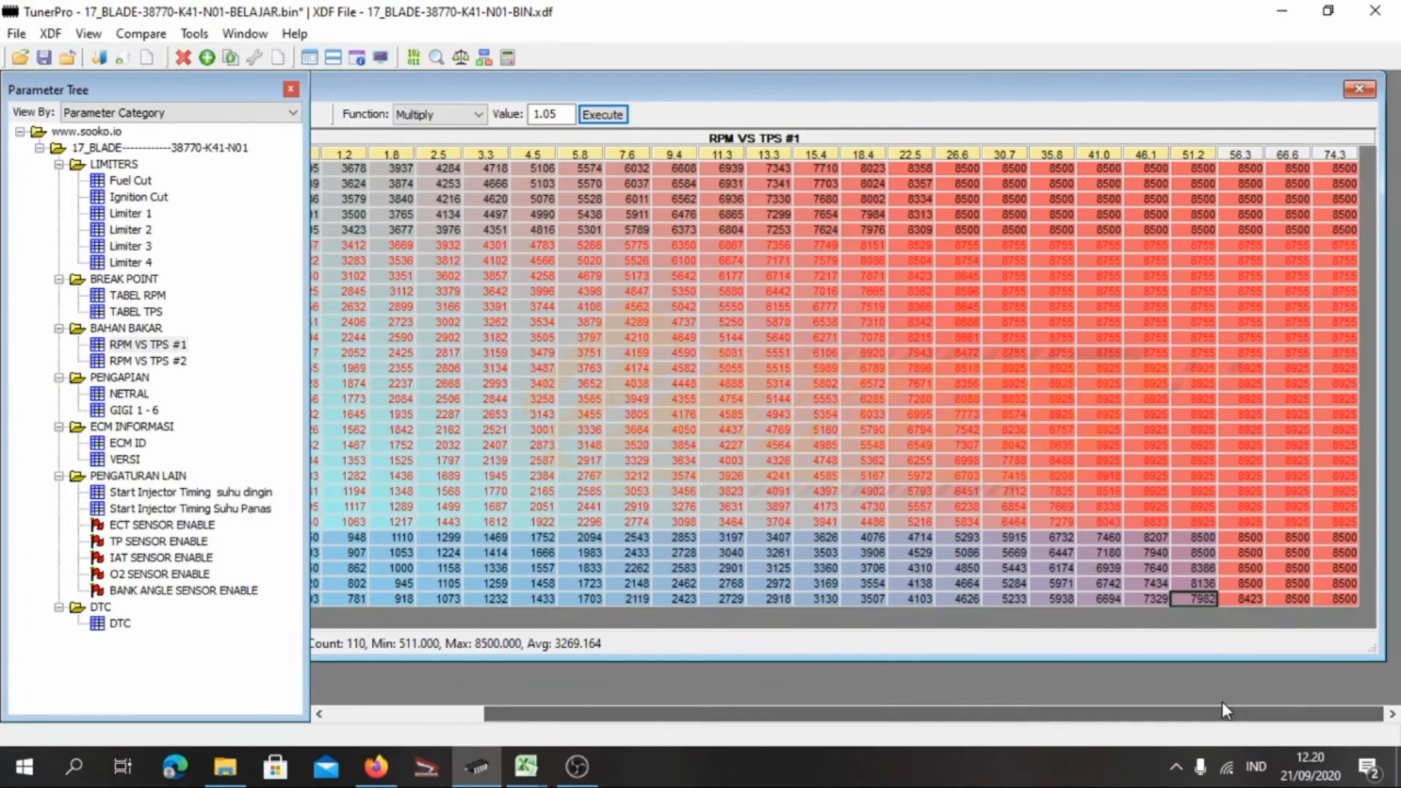
{"action": "key", "text": "shift+Right"}
{"action": "key", "text": "shift+Right"}
{"action": "key", "text": "shift+Right"}
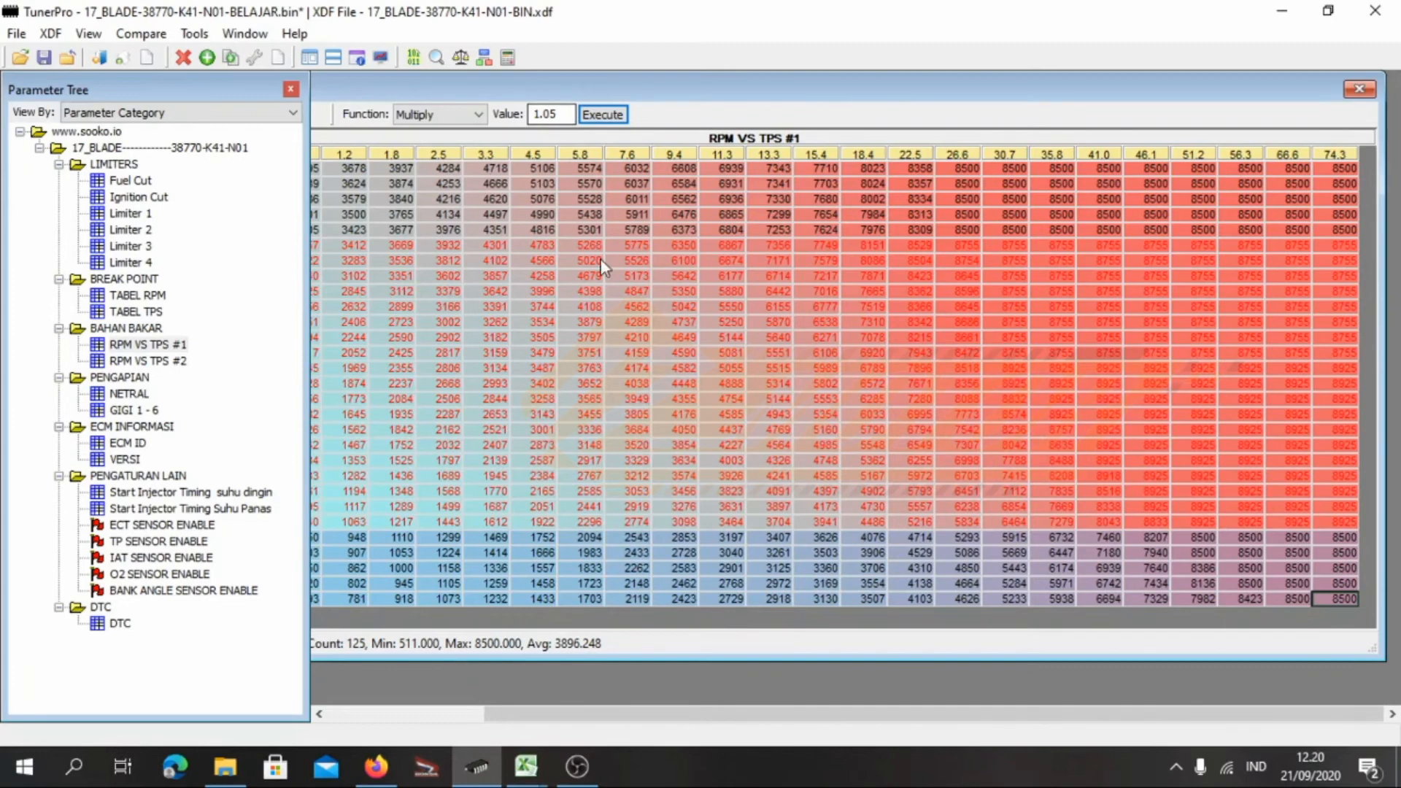
{"action": "left_click_drag", "start_coordinate": [822, 710], "coordinate": [510, 718]}
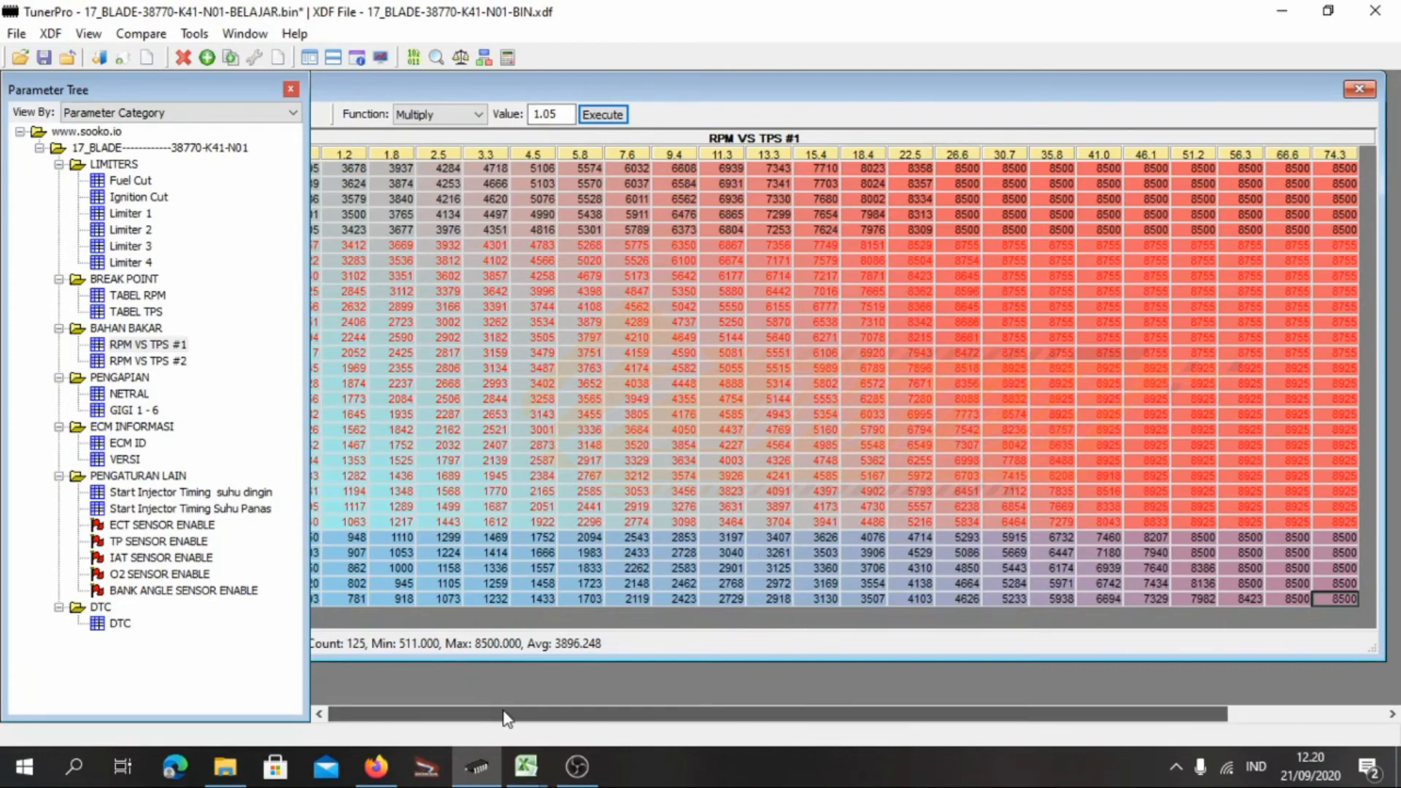
{"action": "left_click", "coordinate": [749, 115]}
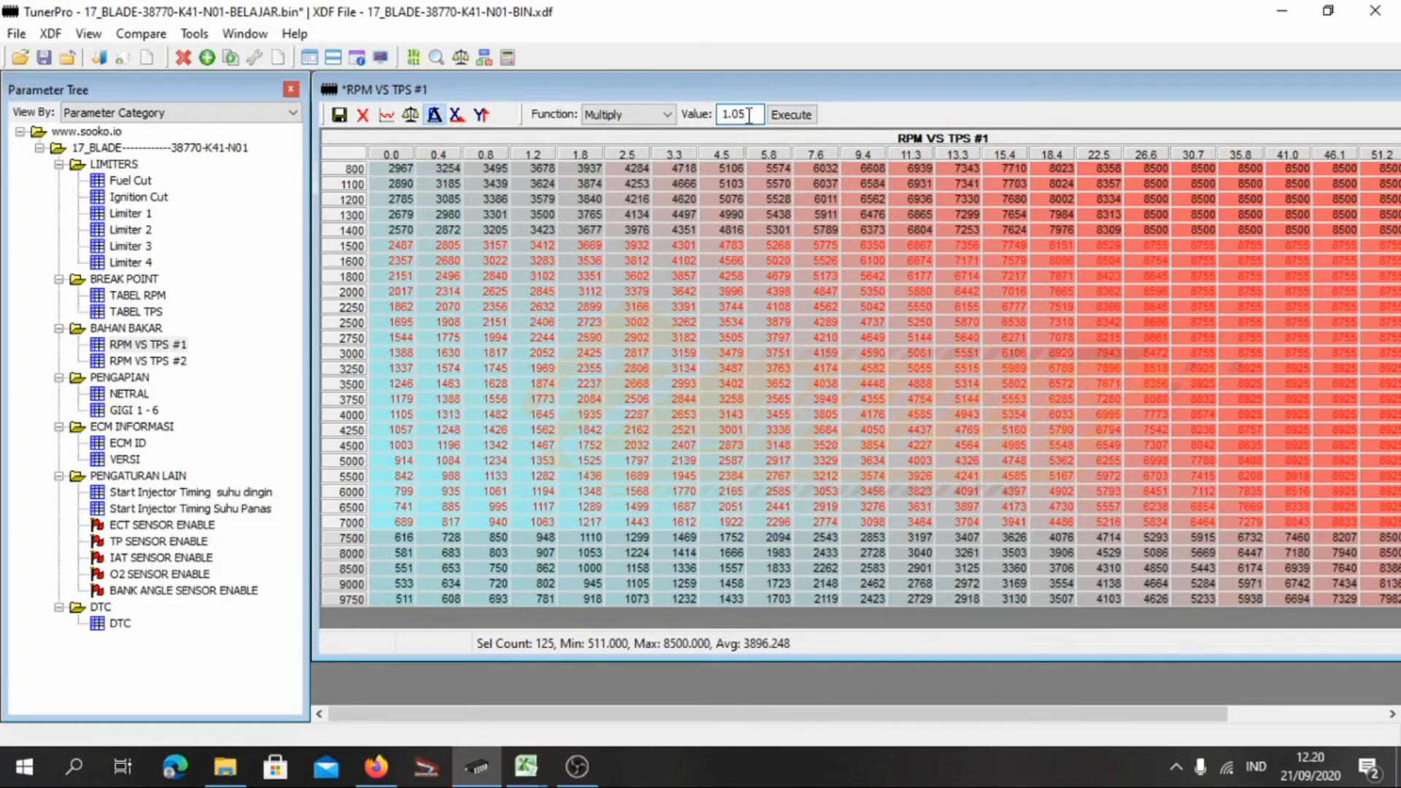
{"action": "key", "text": "BackSpace"}
{"action": "key", "text": "BackSpace"}
{"action": "type", "text": "15"}
{"action": "left_click", "coordinate": [806, 115]}
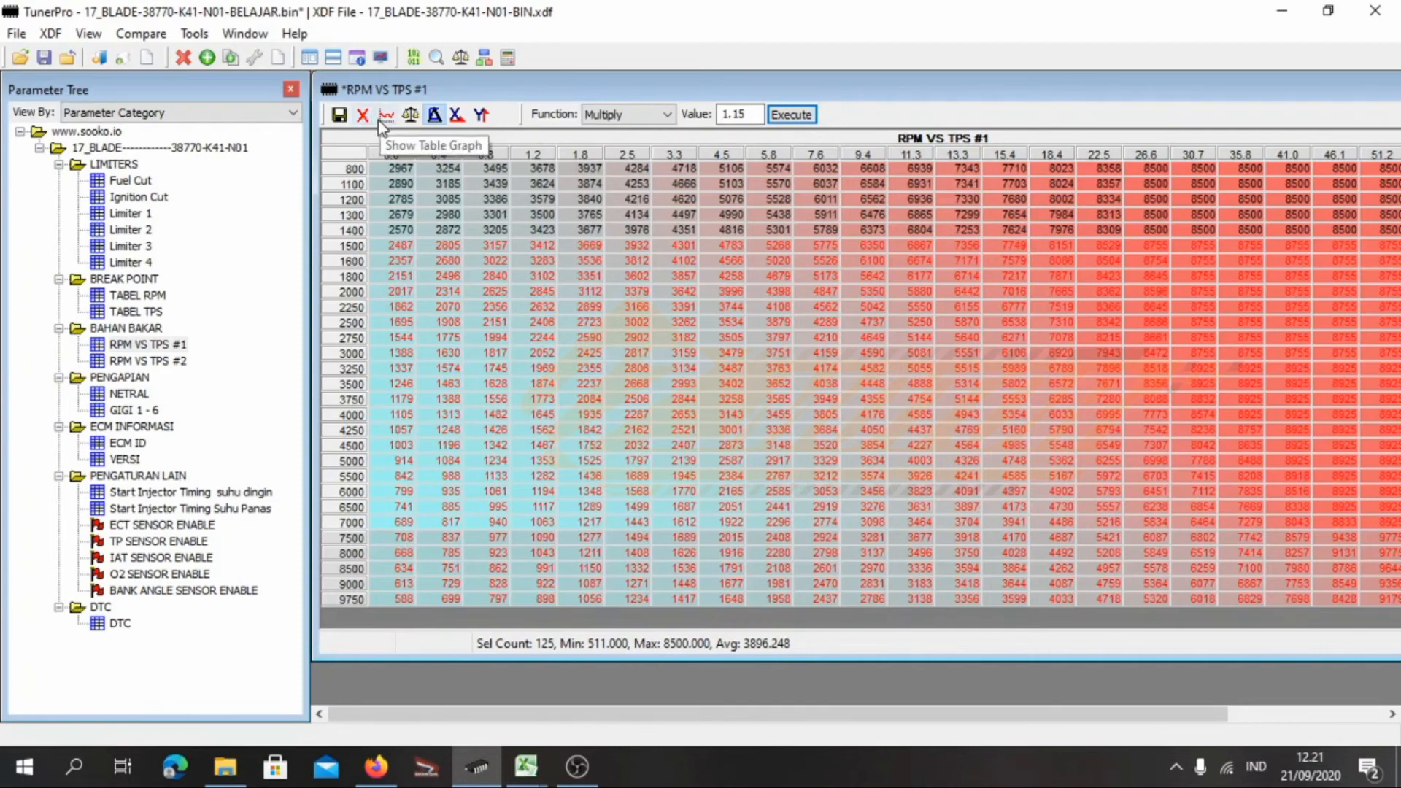
{"action": "left_click", "coordinate": [339, 118]}
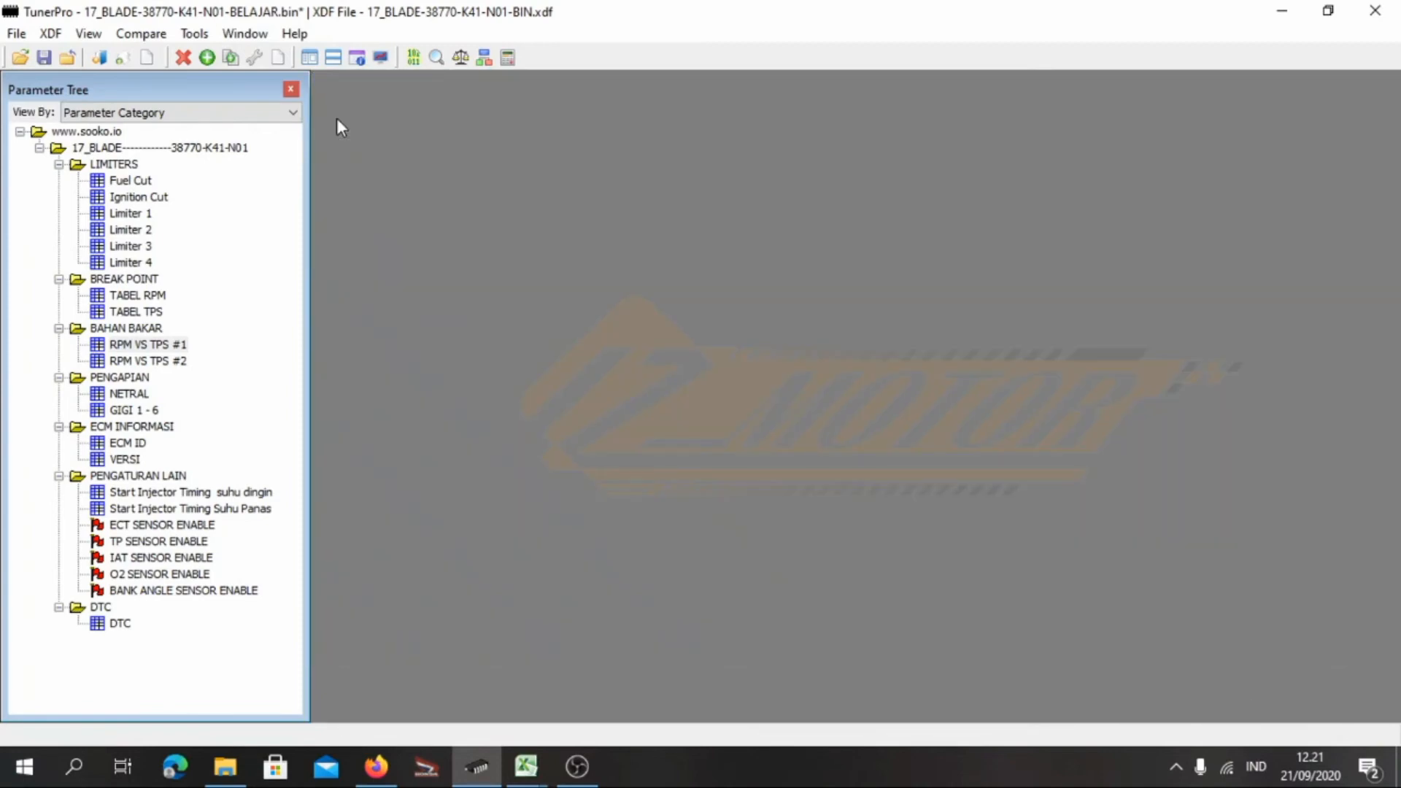
Reopen the RPM VS TPS #1 table, view its 3D graph in an enlarged window, and close the graph
{"action": "left_click", "coordinate": [126, 408]}
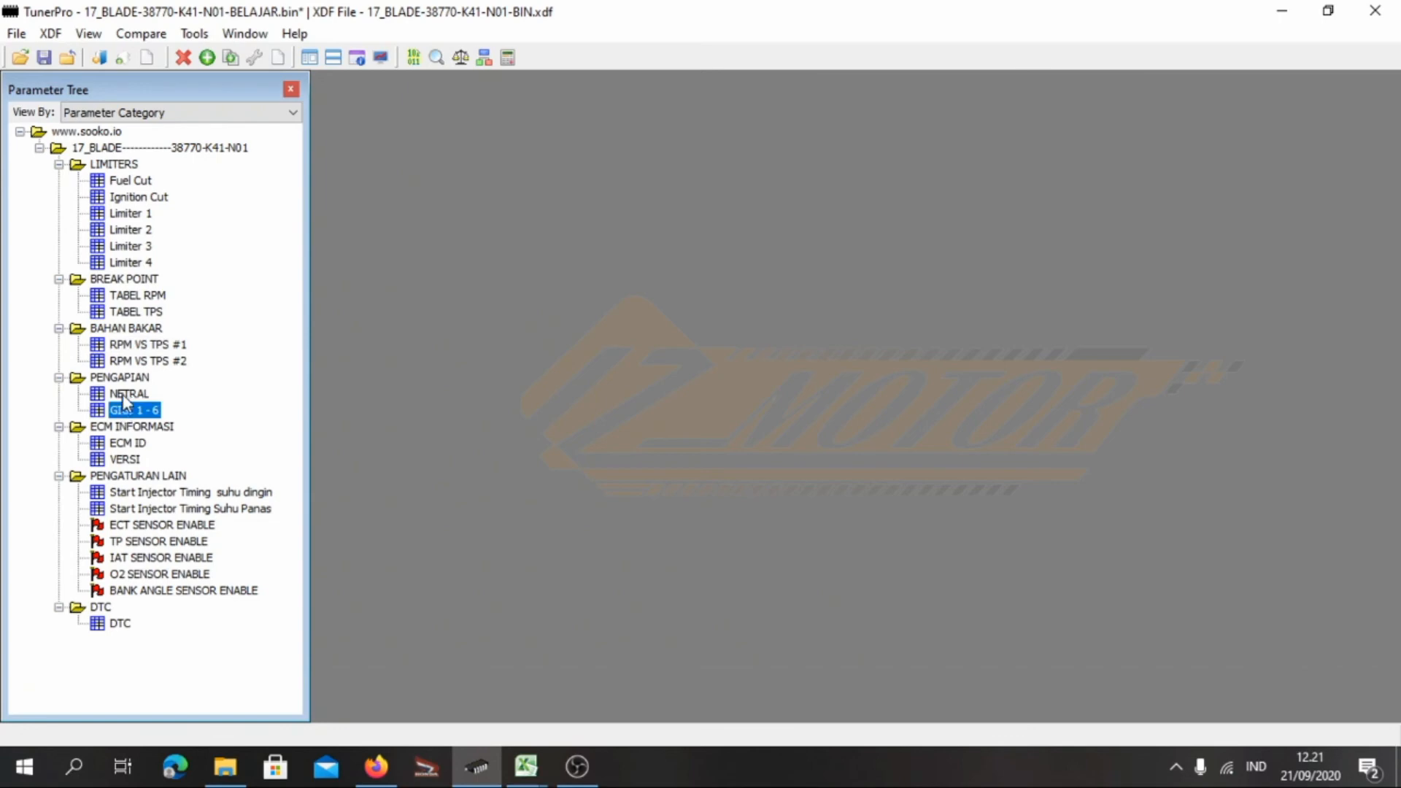
{"action": "left_click", "coordinate": [124, 394]}
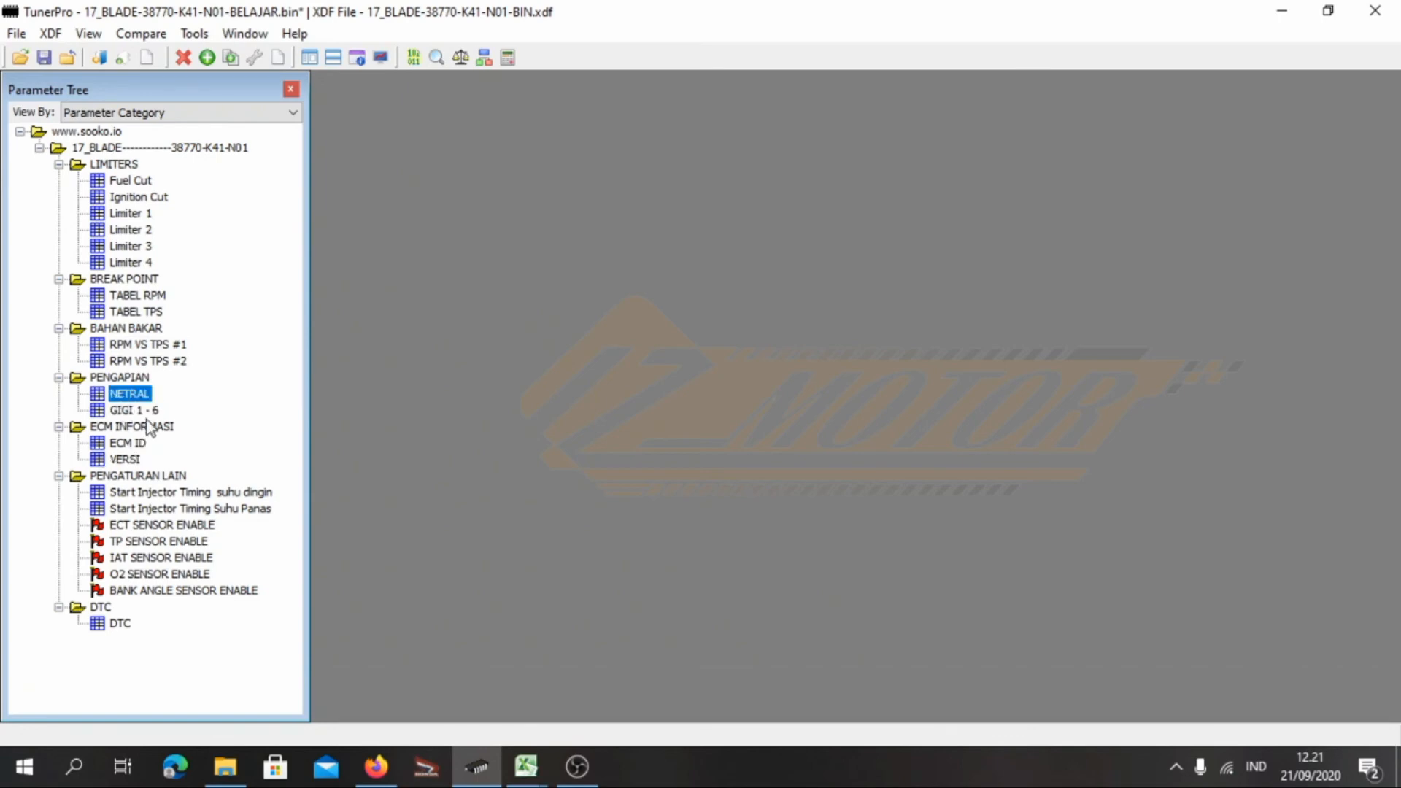
{"action": "double_click", "coordinate": [135, 344]}
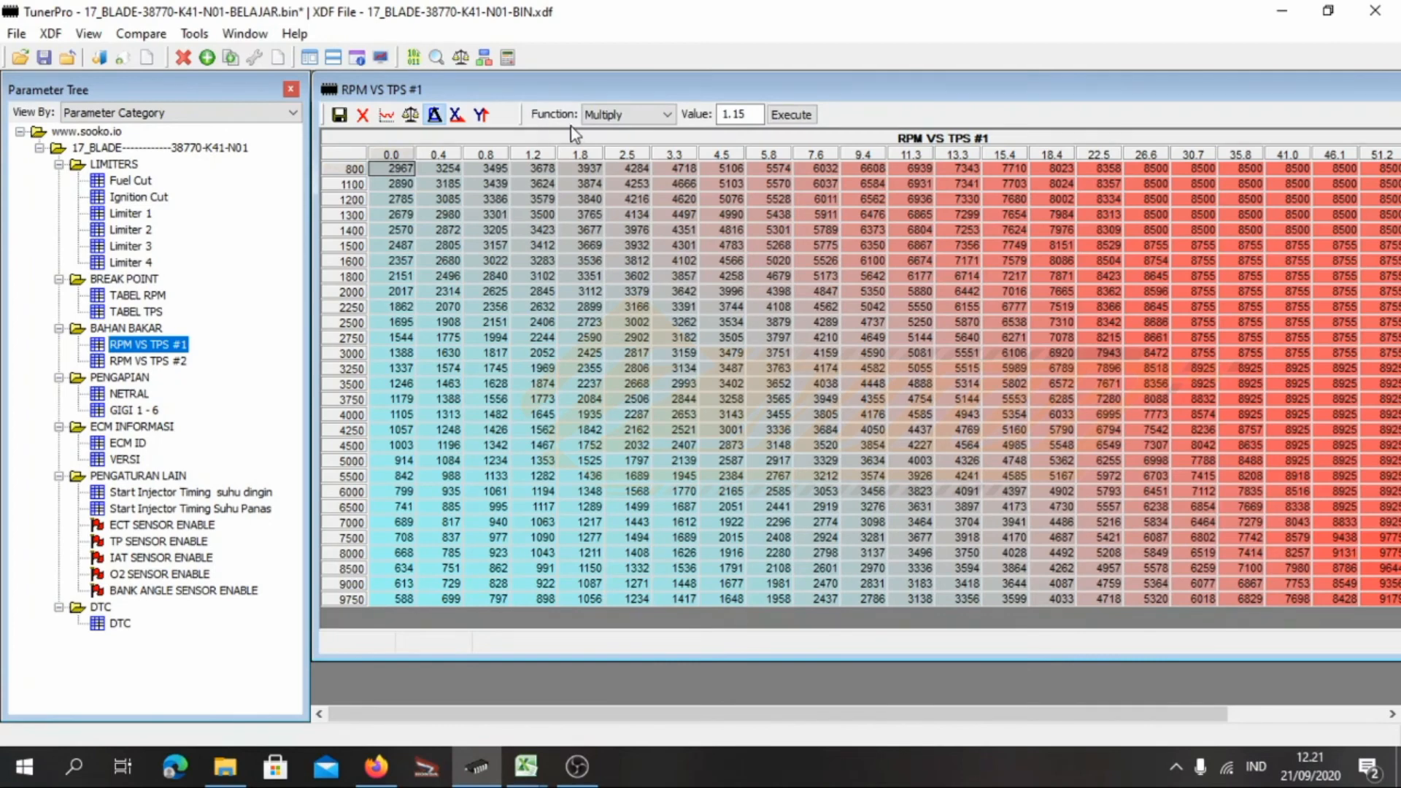
{"action": "left_click", "coordinate": [667, 116]}
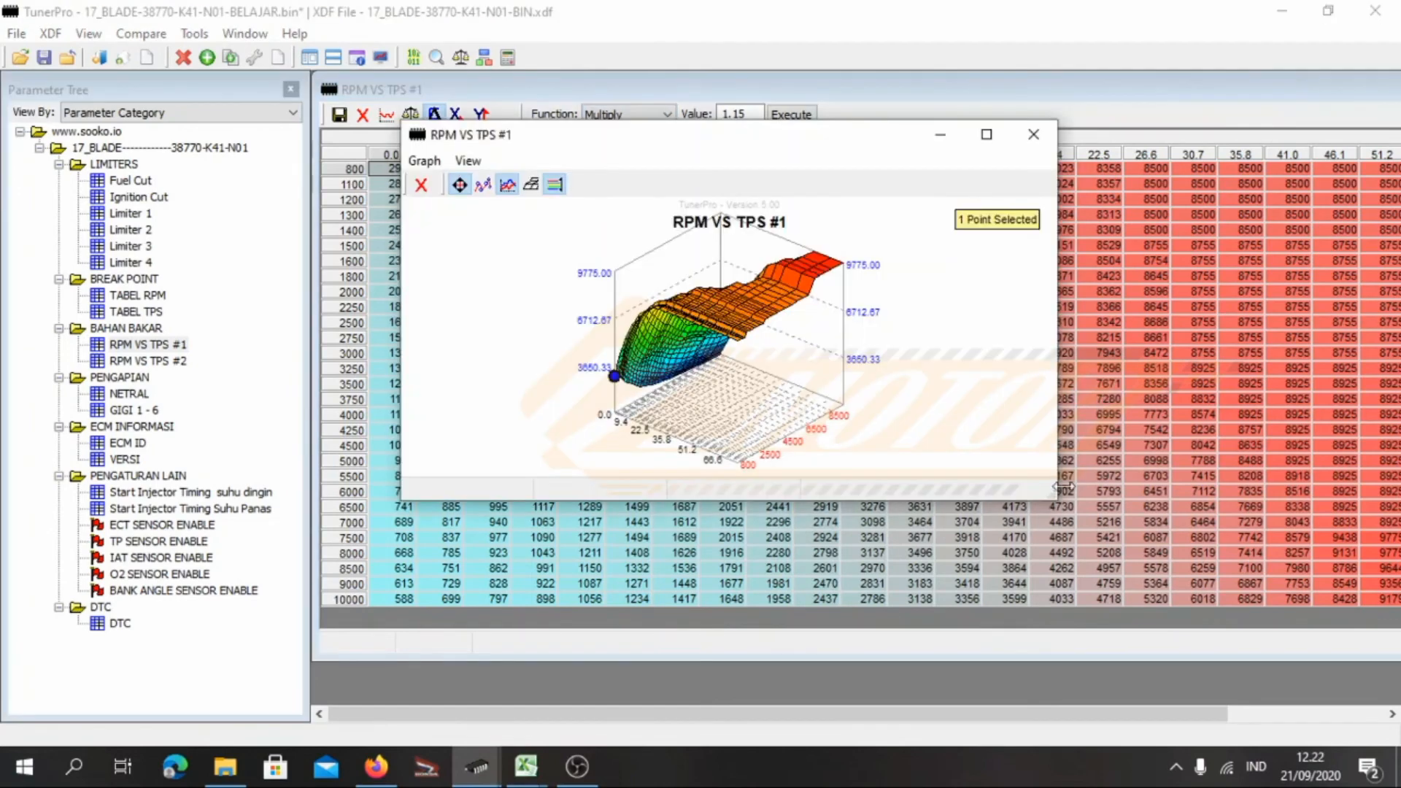
{"action": "left_click_drag", "start_coordinate": [1063, 487], "coordinate": [1116, 543]}
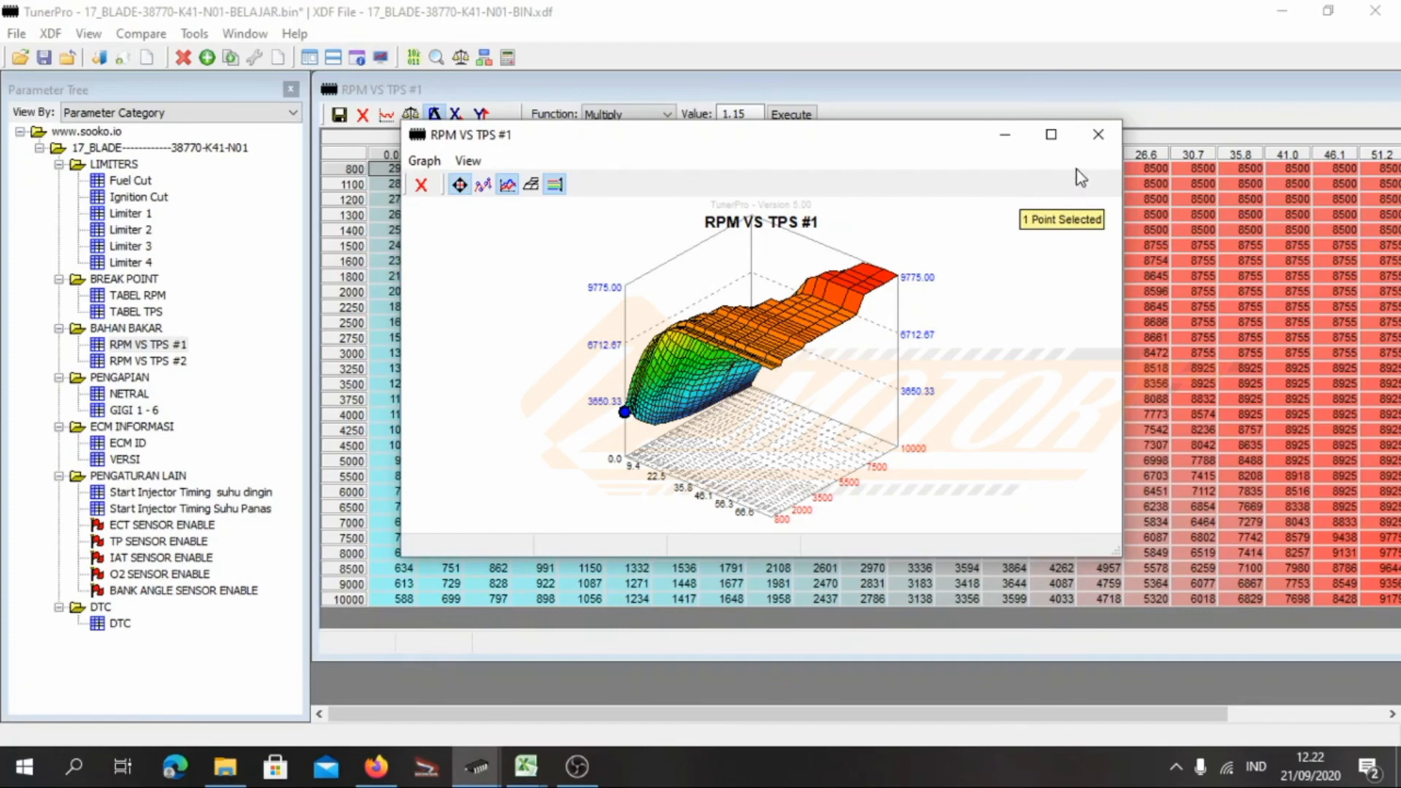
{"action": "left_click", "coordinate": [1097, 135]}
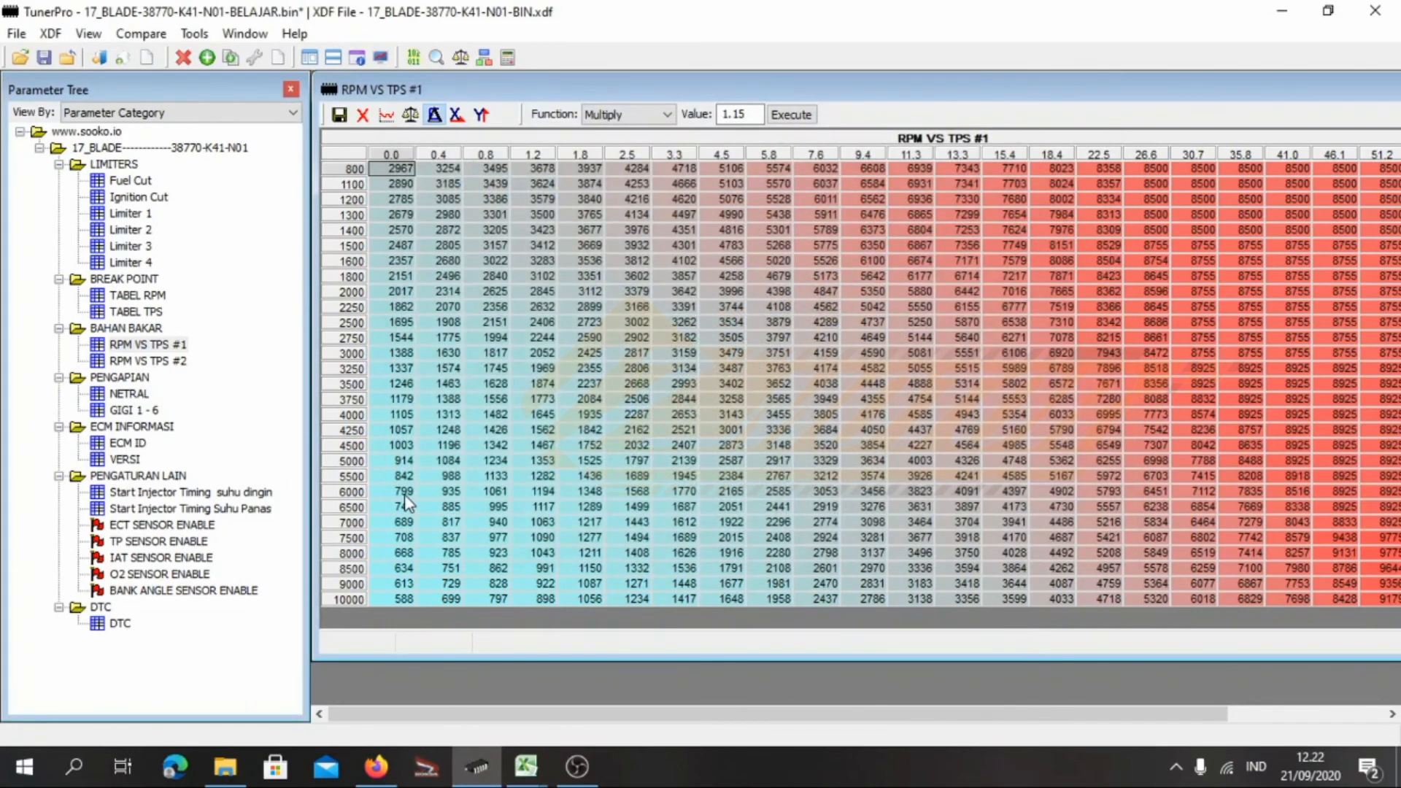
Highlight the TPS 0.0 to 7.6 columns from 800 to 10000 RPM to review their fuel values
{"action": "left_click_drag", "start_coordinate": [405, 497], "coordinate": [711, 553]}
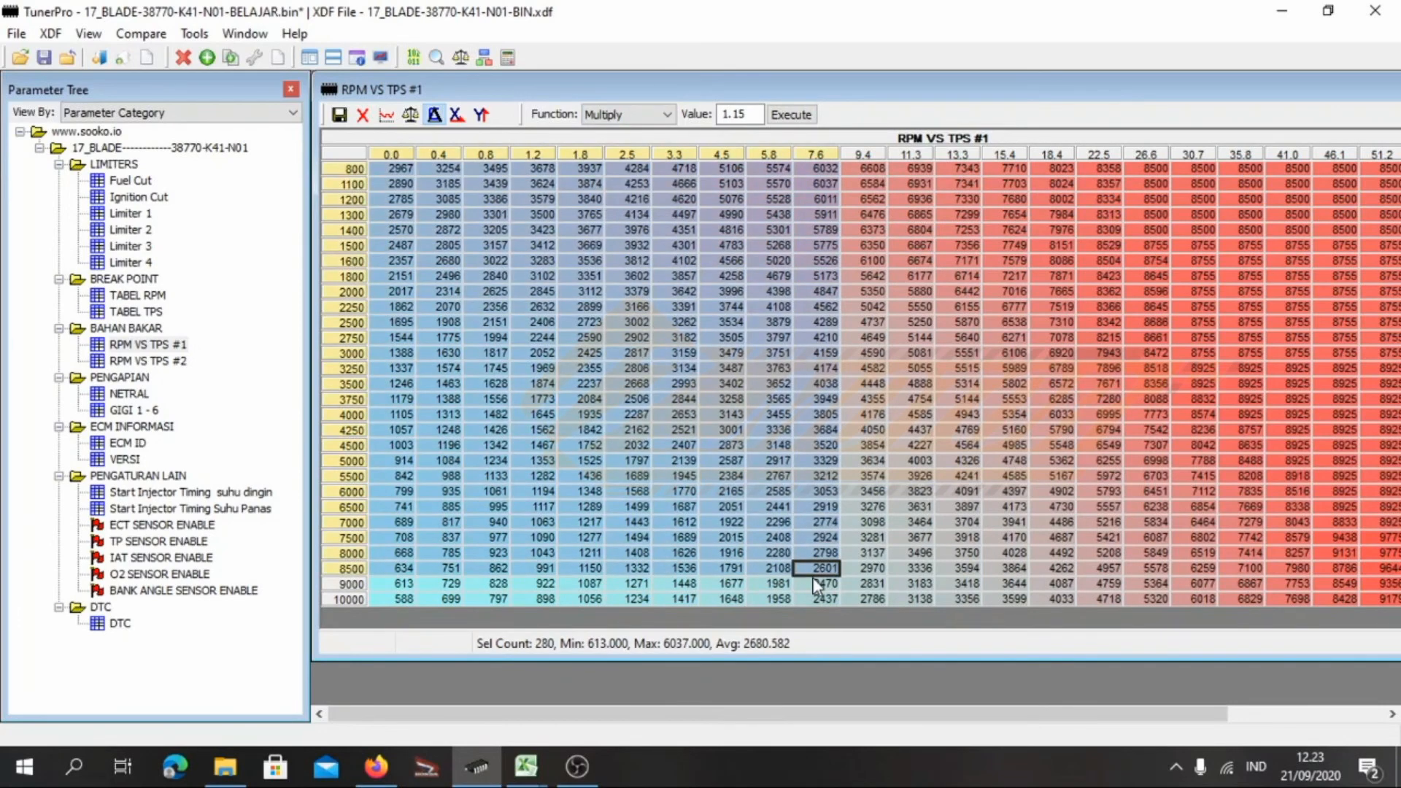
{"action": "left_click_drag", "start_coordinate": [814, 584], "coordinate": [812, 596]}
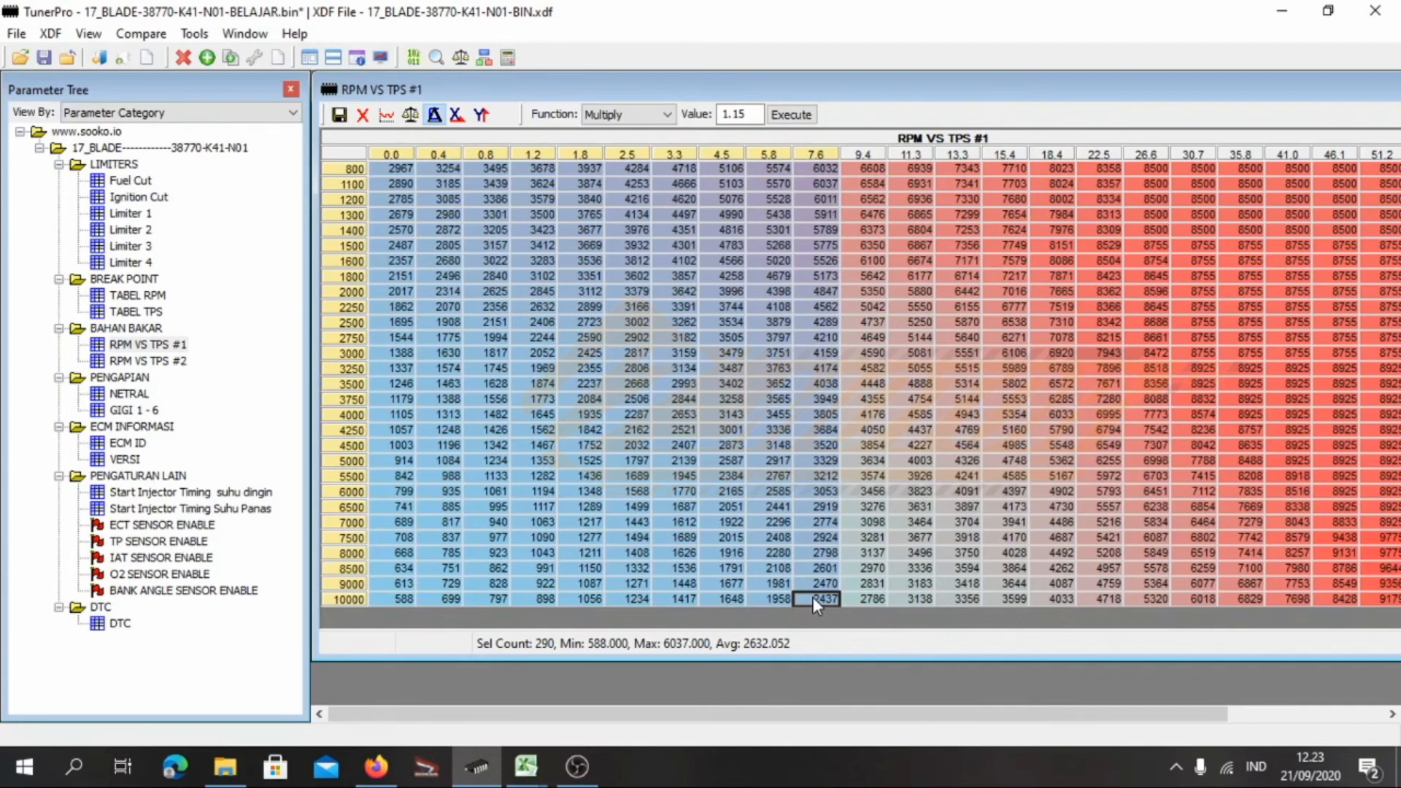
{"action": "left_click", "coordinate": [678, 402]}
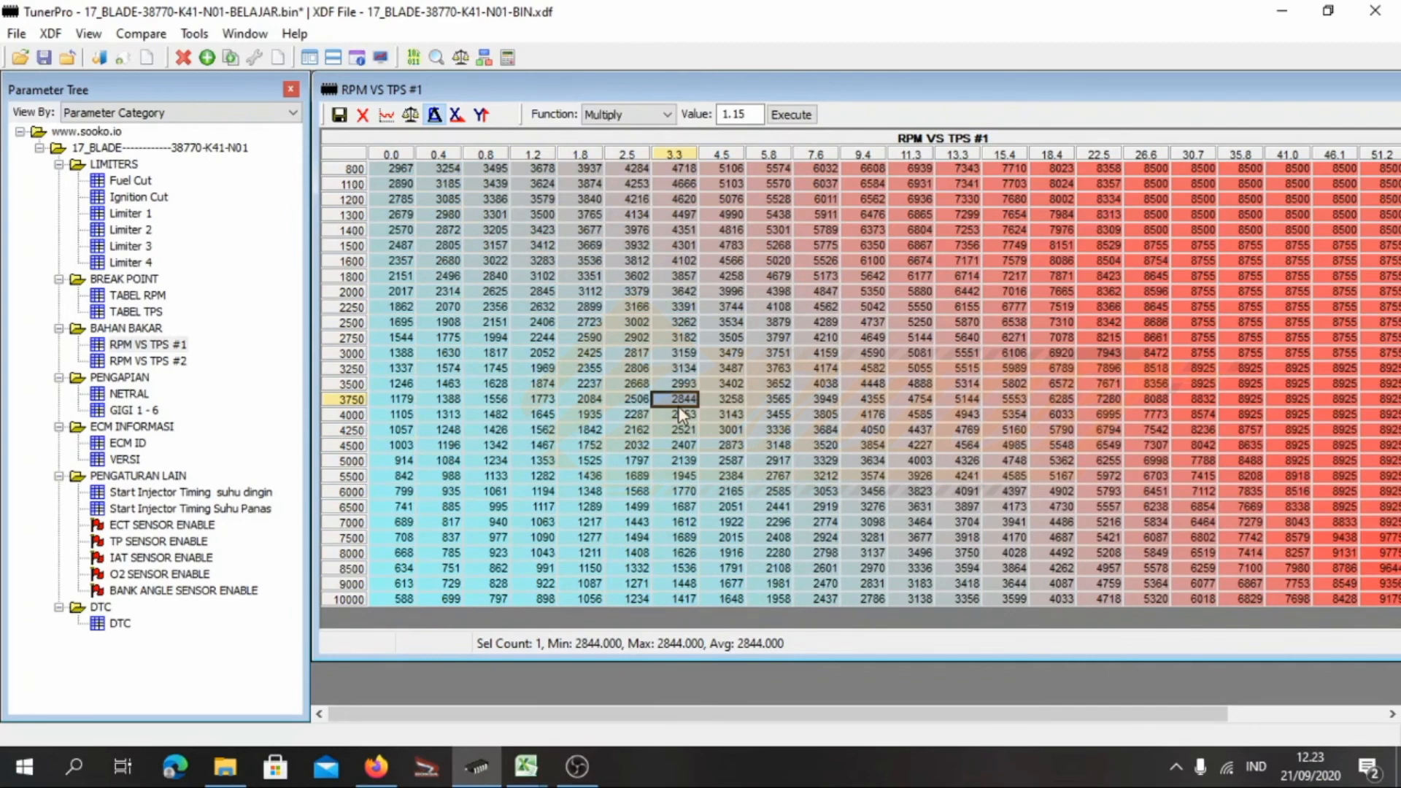
Switch to the CB150R workbook in Excel and compare the TIMING Base, TIMING Set 1 and TIMING Set 1 (2) sheets
{"action": "left_click", "coordinate": [535, 765]}
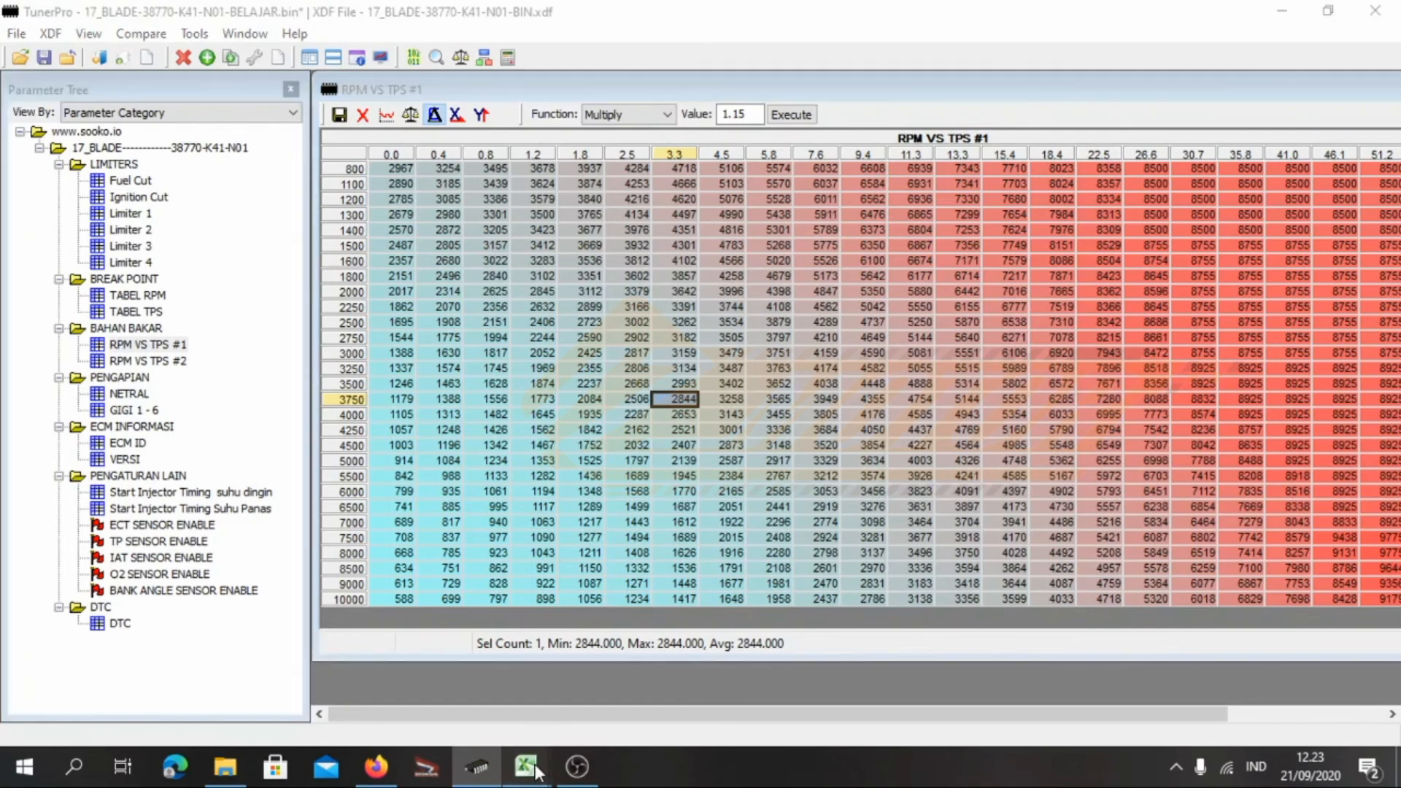
{"action": "left_click", "coordinate": [427, 689]}
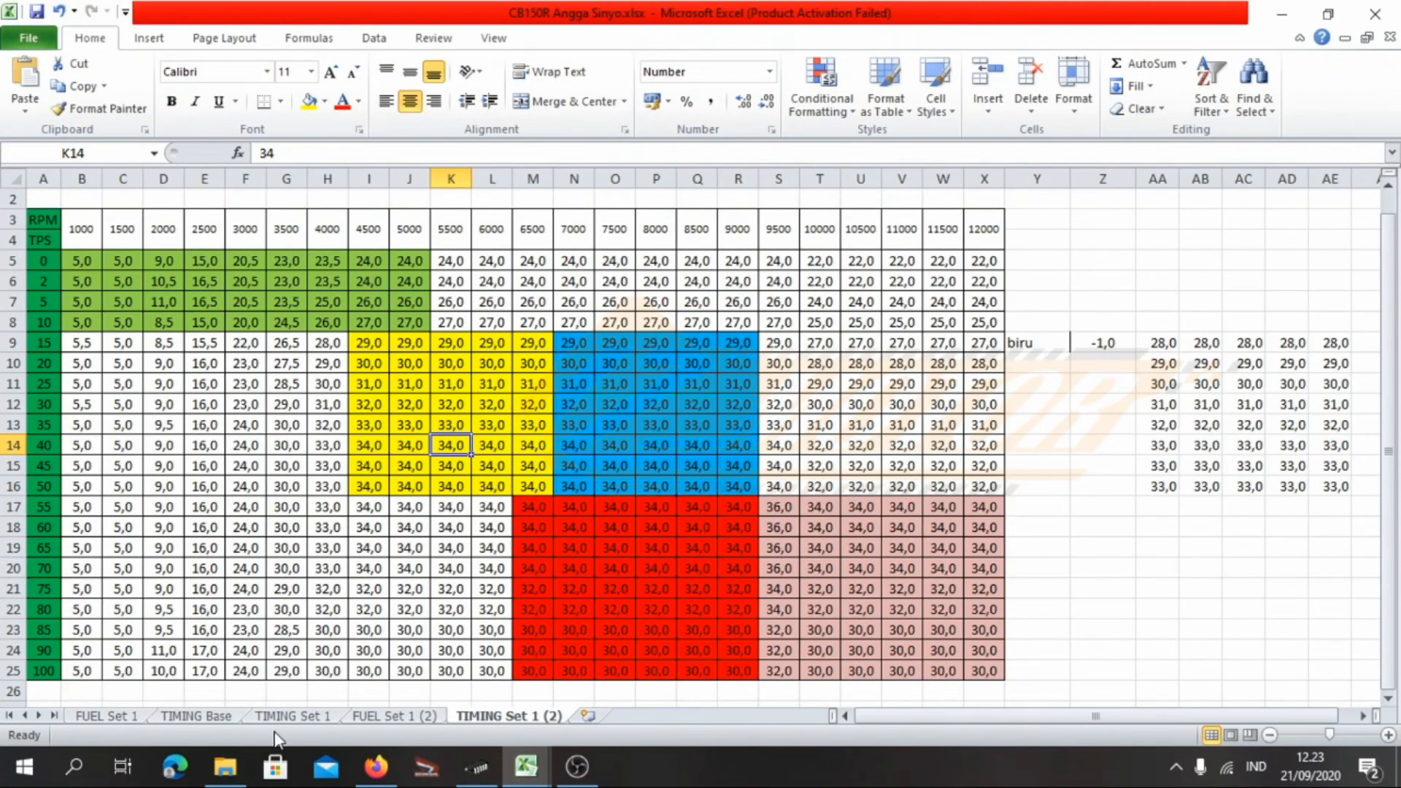
{"action": "left_click", "coordinate": [111, 718]}
{"action": "left_click", "coordinate": [196, 716]}
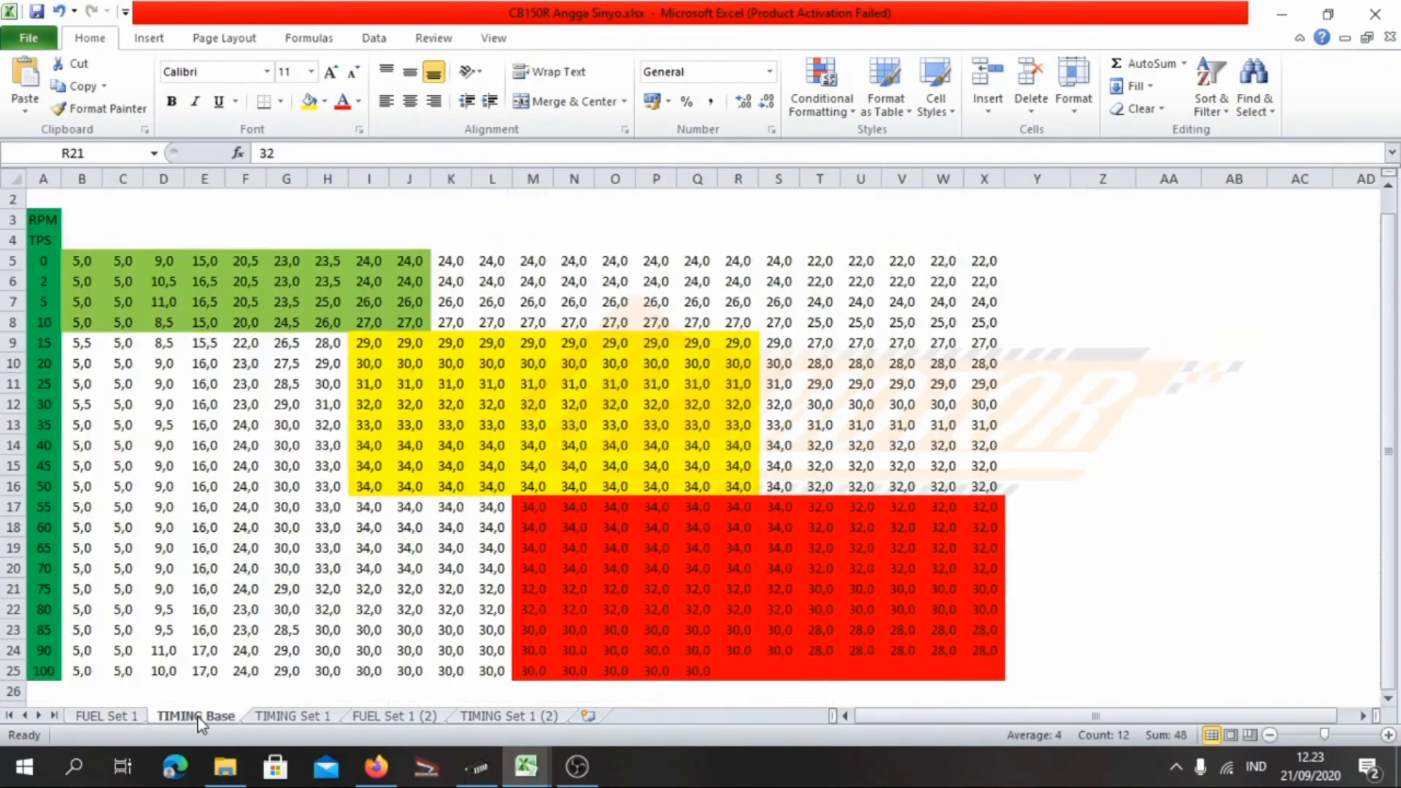
{"action": "left_click", "coordinate": [287, 715]}
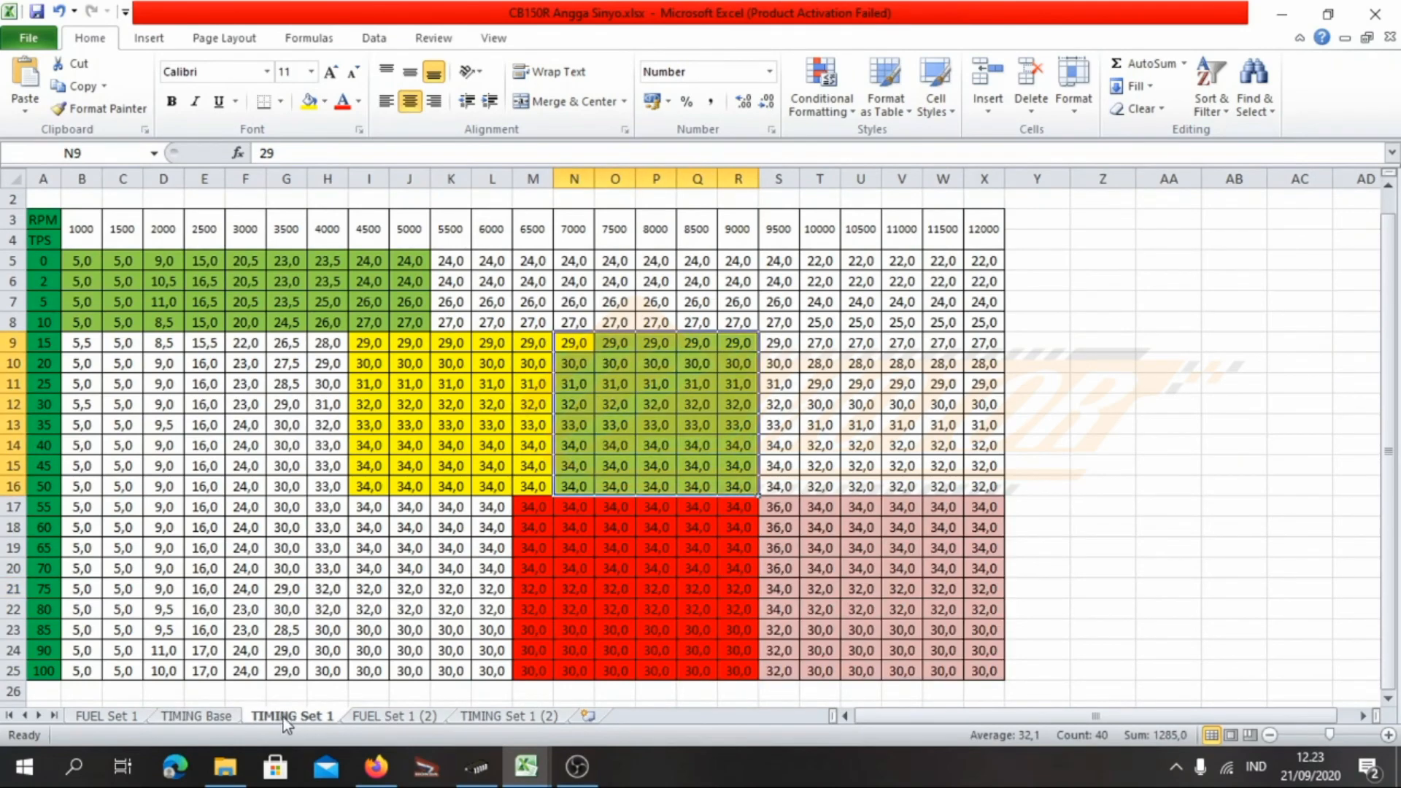
{"action": "left_click", "coordinate": [503, 717]}
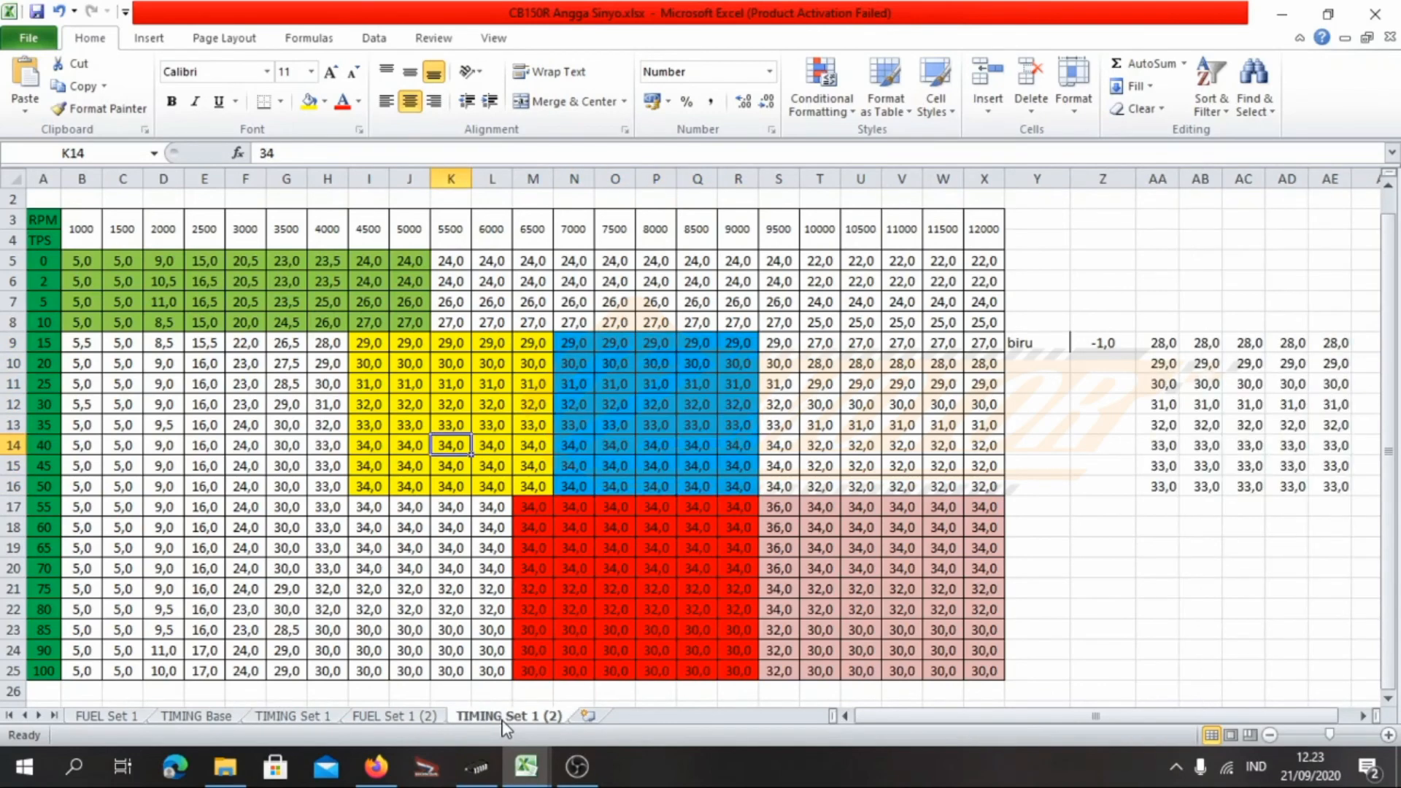
Compare the 9000 to 12000 RPM fuel corrections on FUEL Set 1 (2) at TPS 40 to 50 with FUEL Set 1 at TPS 40 to 55
{"action": "left_click", "coordinate": [400, 717]}
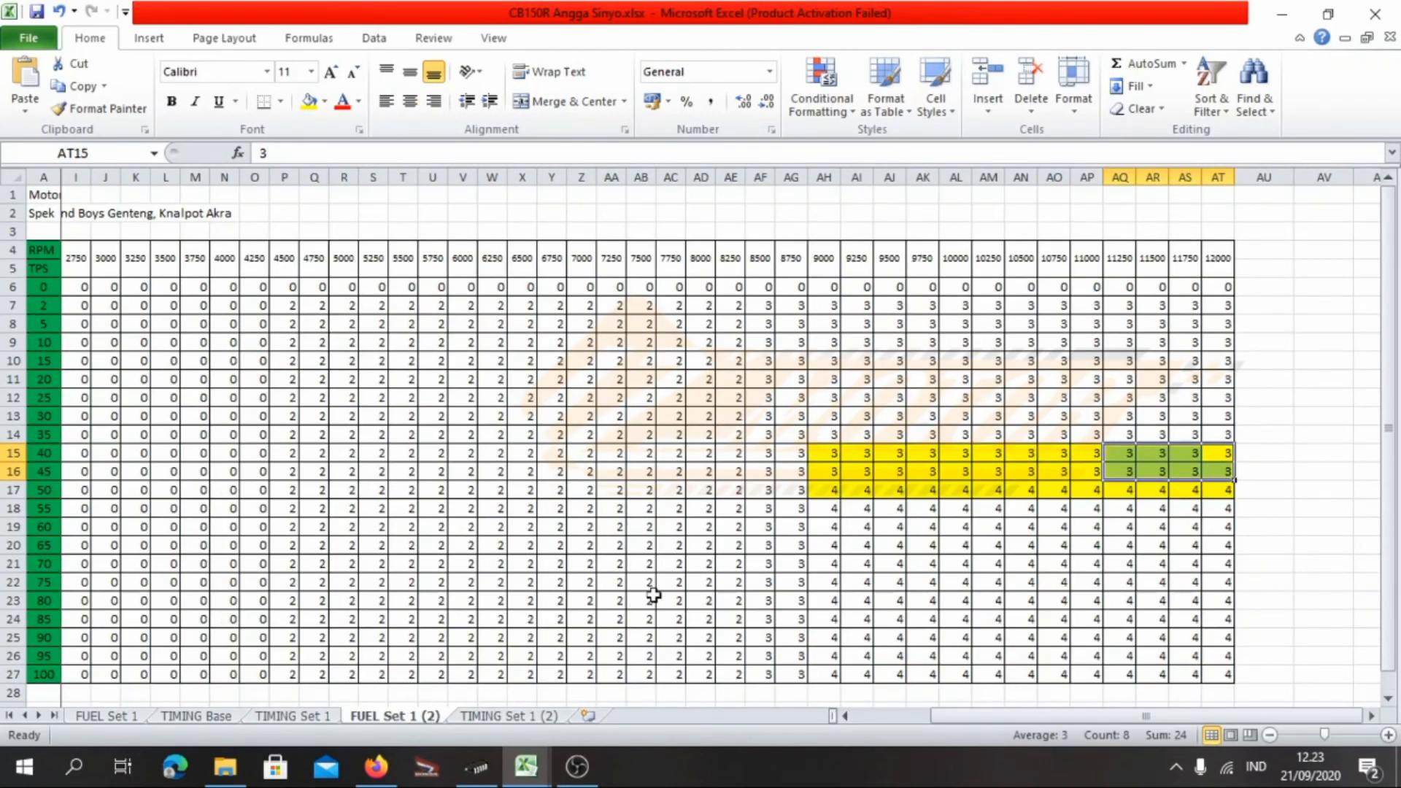
{"action": "left_click_drag", "start_coordinate": [823, 453], "coordinate": [1206, 490]}
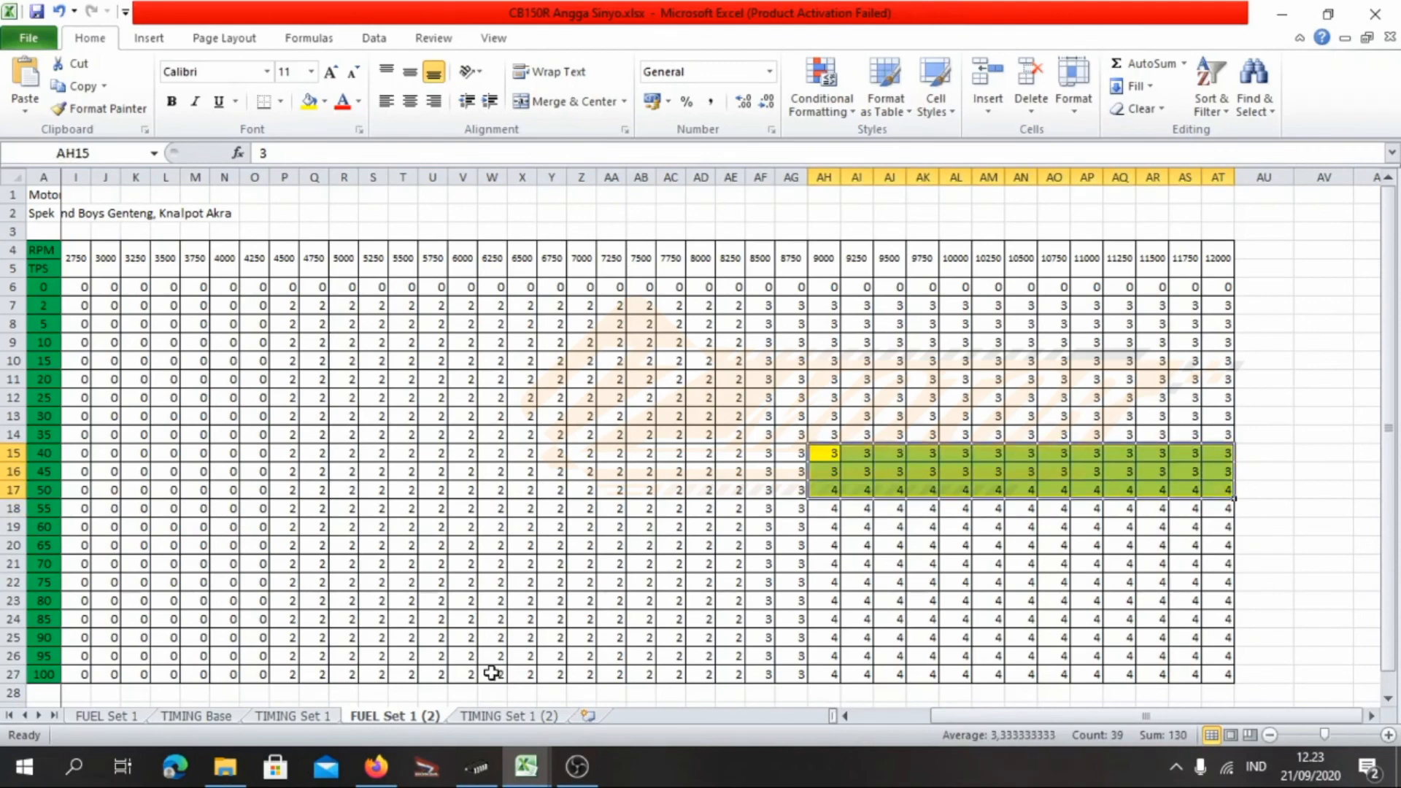
{"action": "left_click", "coordinate": [124, 722]}
{"action": "left_click_drag", "start_coordinate": [944, 436], "coordinate": [1329, 484]}
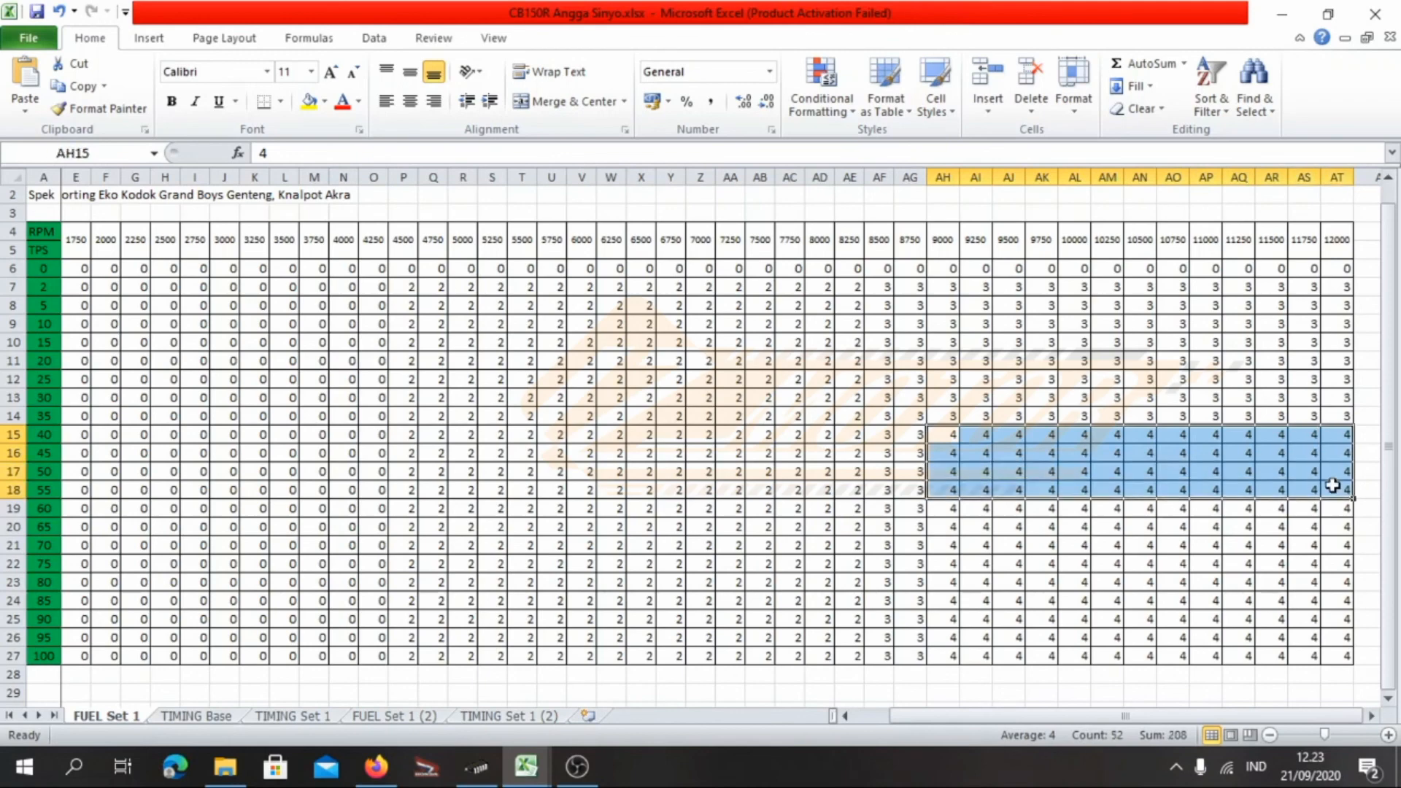
{"action": "left_click", "coordinate": [397, 719]}
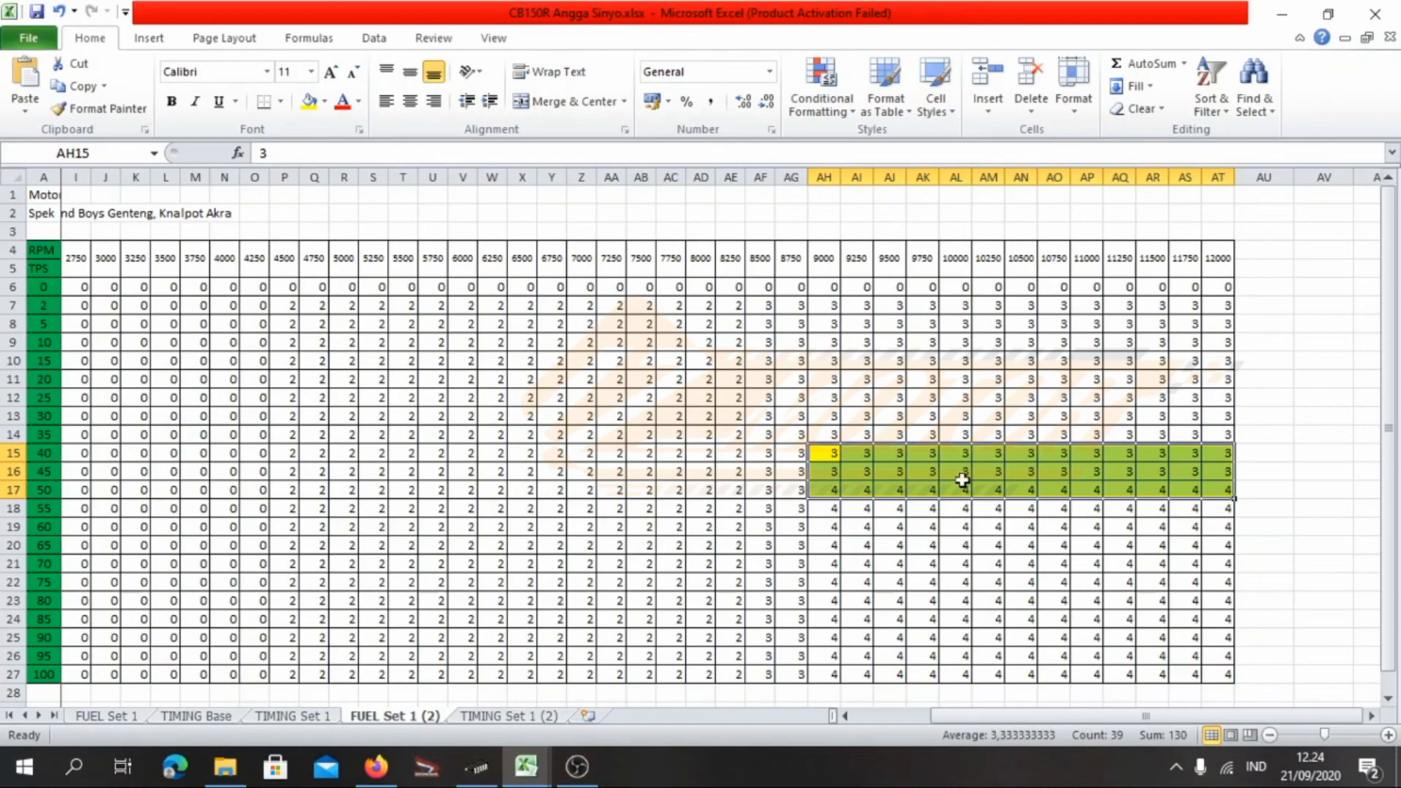
{"action": "left_click", "coordinate": [886, 490]}
Return to TunerPro and highlight the TPS 0.0 to 7.6 columns from 800 to 8500 RPM to review their fuel values
{"action": "left_click", "coordinate": [479, 767]}
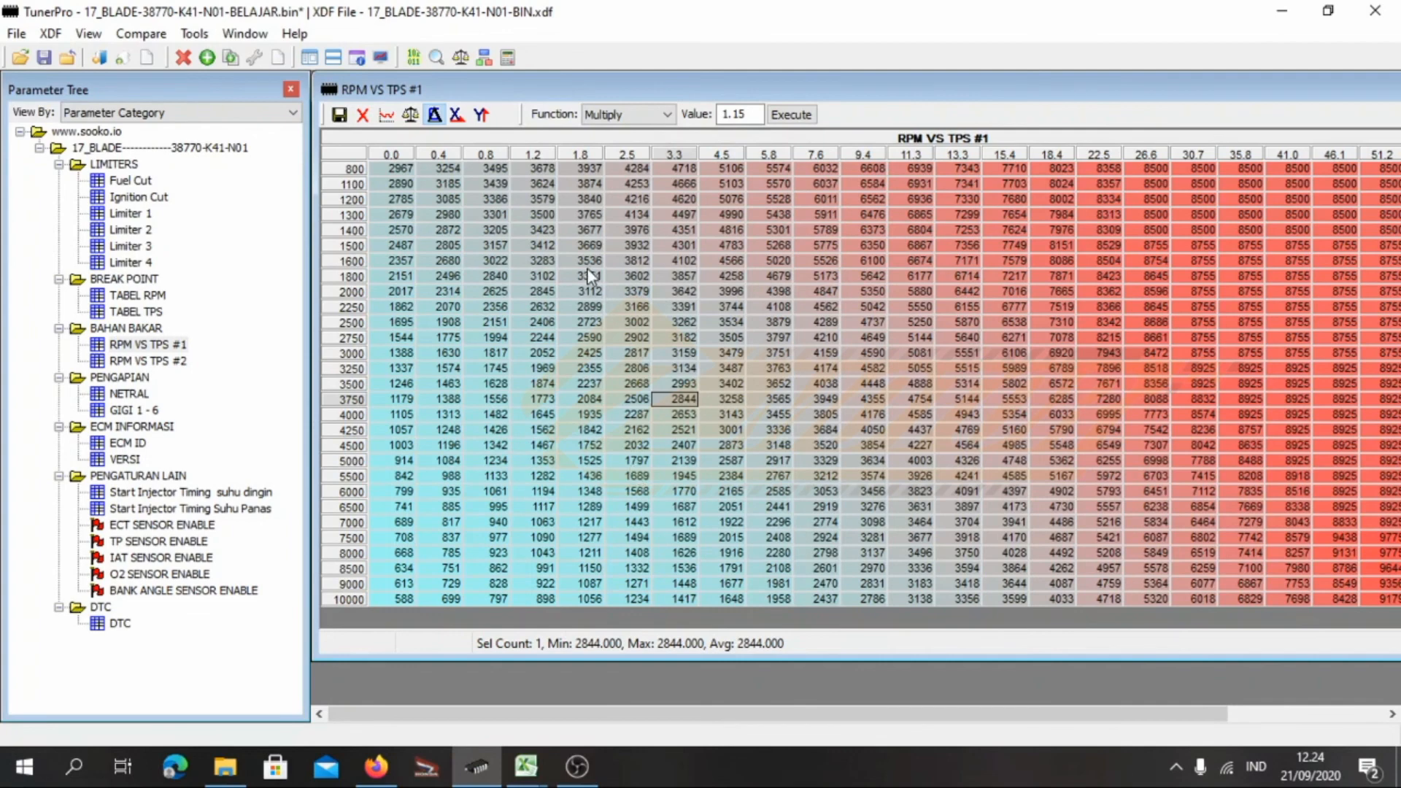
{"action": "left_click_drag", "start_coordinate": [406, 169], "coordinate": [813, 562]}
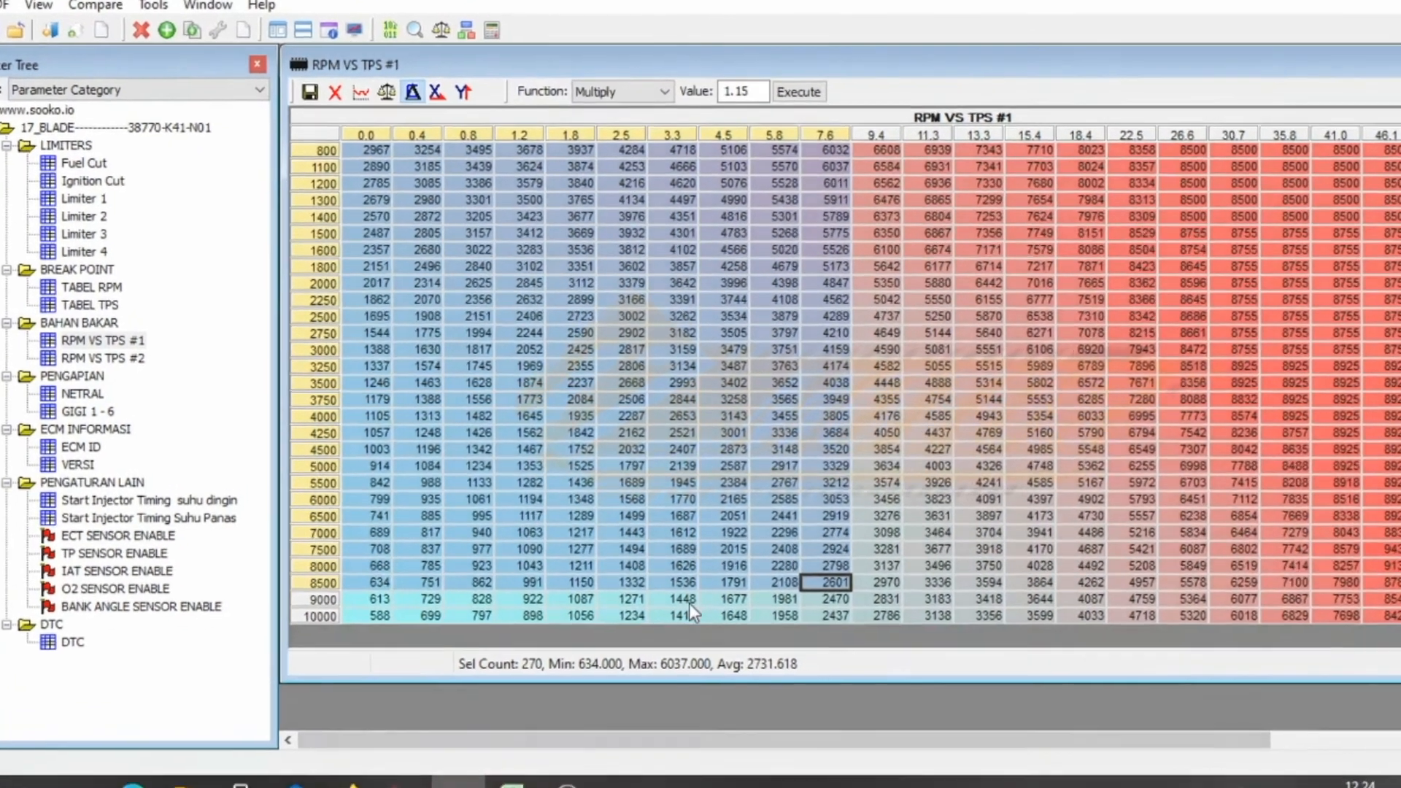
{"action": "left_click", "coordinate": [684, 584]}
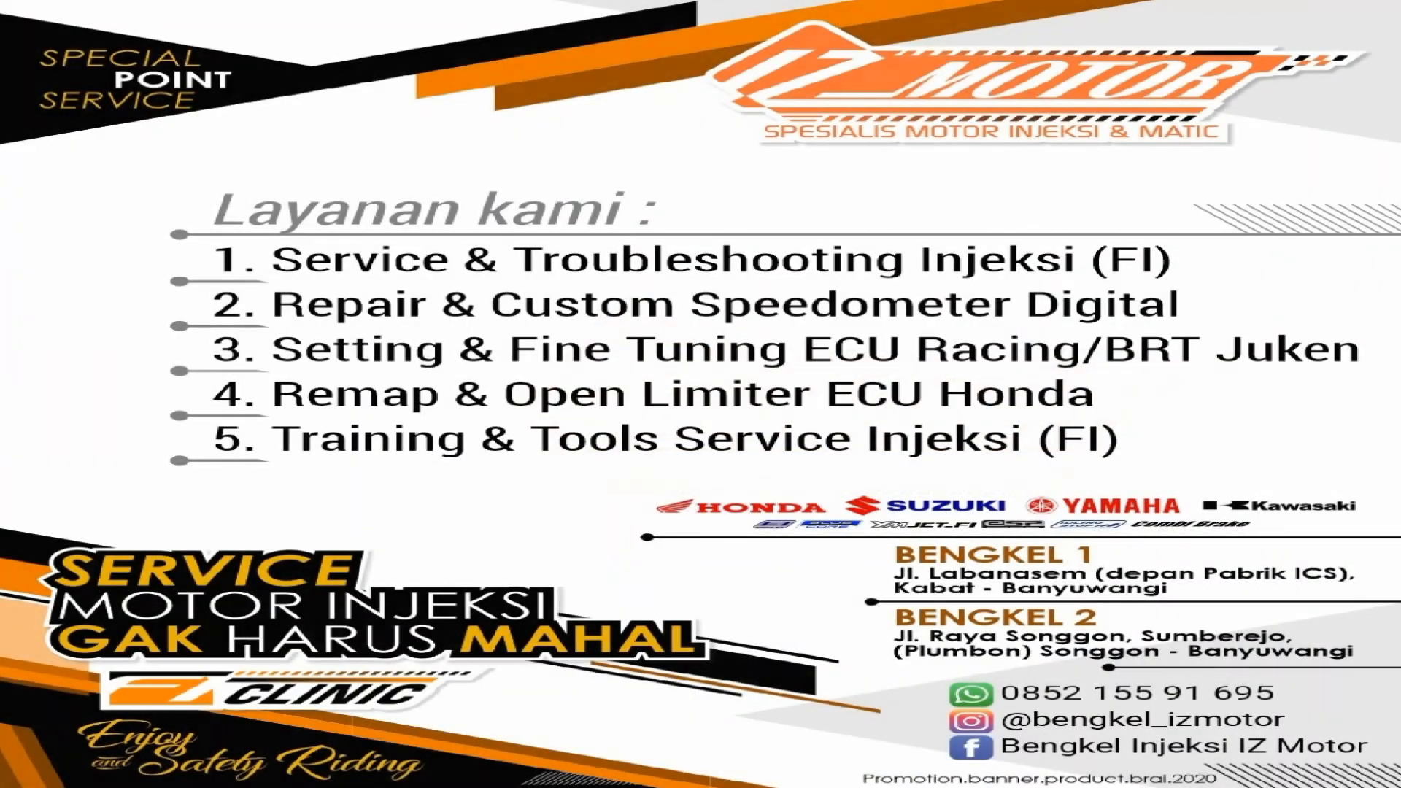